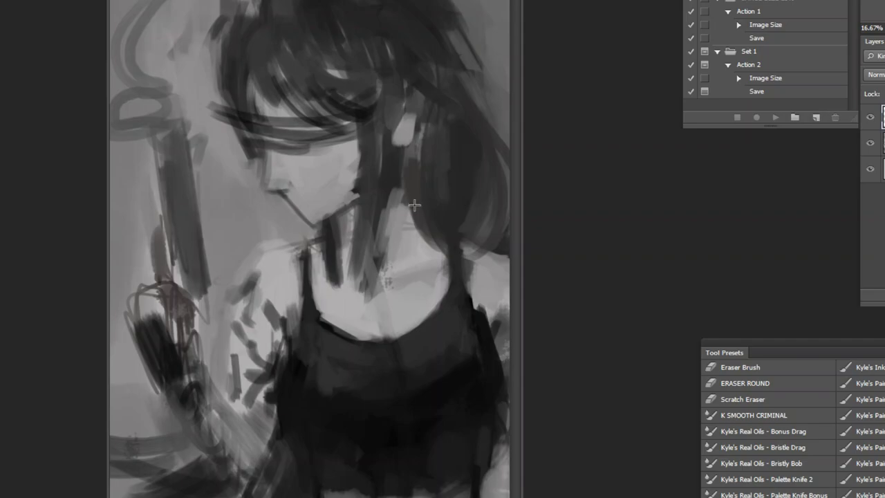
Merge the top painting layer into the layer beneath it
key(ctrl+minus)
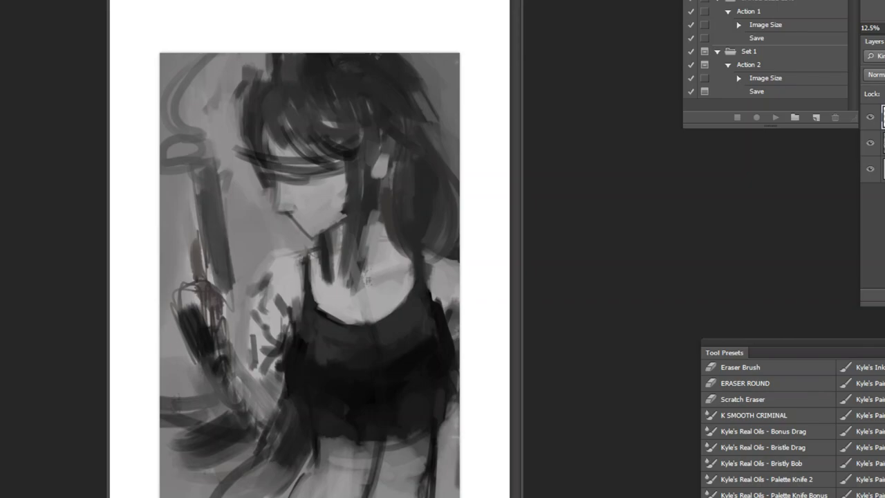
alt+click(463, 410)
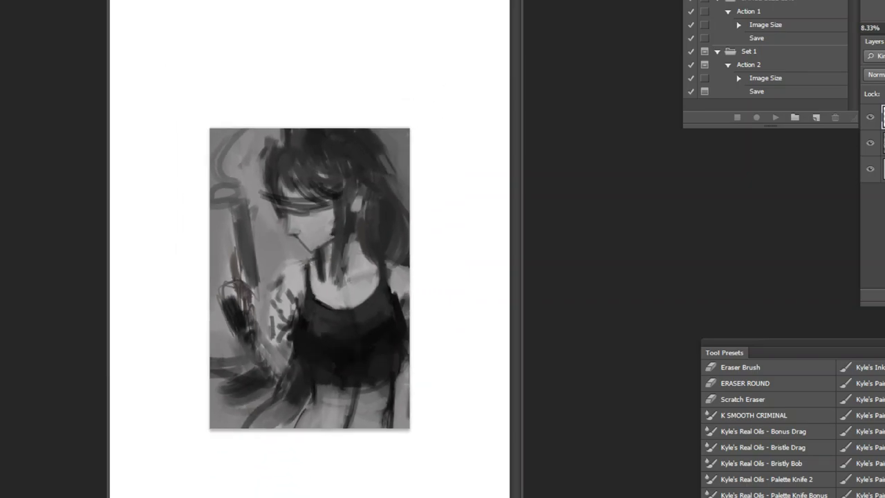
key(ctrl+e)
Choose a soft brush preset, enlarge it and darken the background around the raised hand and the head
scroll(792, 429, down, 10)
click(868, 403)
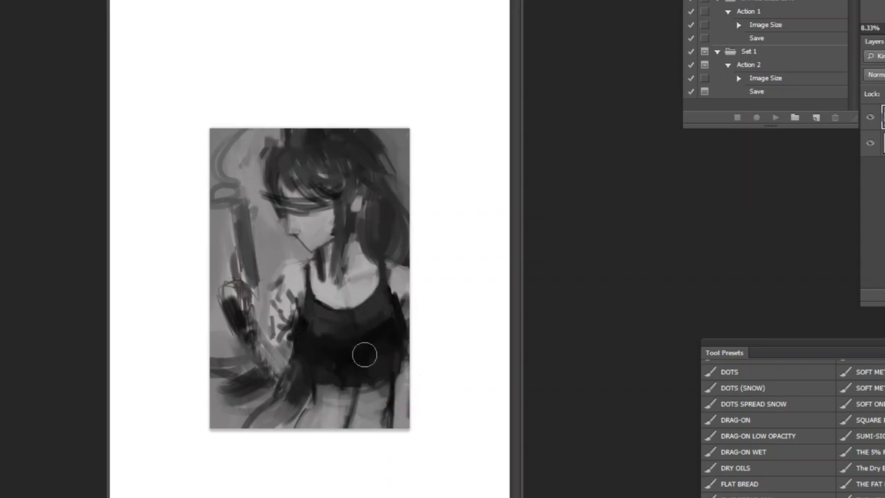
drag(247, 108, 243, 208)
key(ctrl+z)
key(bracketright)
mouse_move(251, 109)
mouse_down()
mouse_move(259, 188)
mouse_move(246, 208)
mouse_up()
mouse_move(197, 231)
mouse_down()
mouse_move(214, 321)
mouse_move(266, 252)
mouse_move(288, 253)
mouse_move(289, 262)
mouse_move(238, 265)
mouse_move(212, 297)
mouse_move(217, 395)
mouse_move(243, 439)
mouse_move(277, 385)
mouse_up()
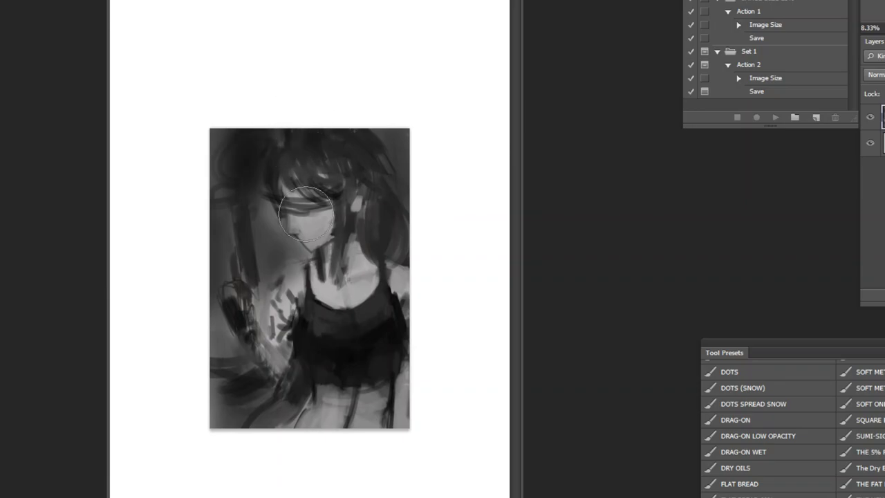
Darken the background between the raised arm and the face with progressively smaller soft brush strokes, undoing the ones that spill over
key(bracketleft)
key(bracketleft)
key(bracketleft)
key(bracketleft)
mouse_move(270, 220)
mouse_down()
mouse_move(268, 248)
mouse_move(289, 256)
mouse_move(299, 250)
mouse_up()
key(ctrl+z)
key(ctrl+z)
mouse_move(268, 301)
mouse_down()
mouse_move(274, 266)
mouse_move(263, 325)
mouse_move(272, 260)
mouse_up()
drag(291, 248, 300, 254)
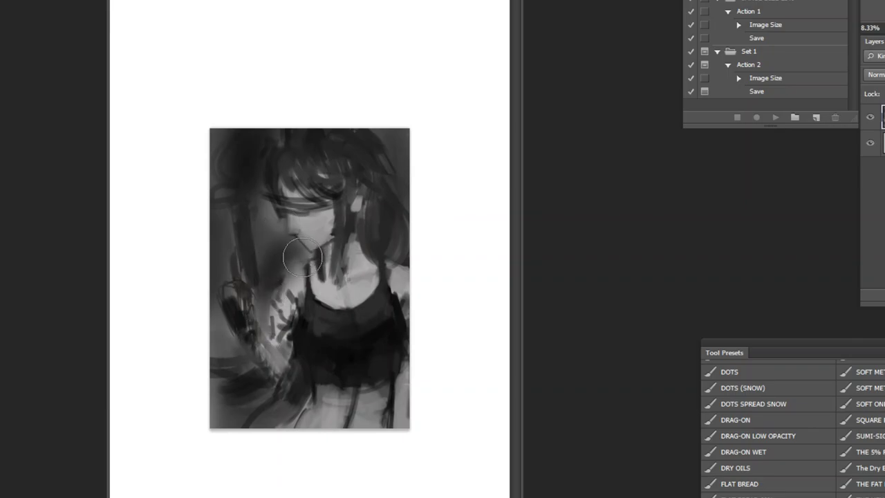
key(ctrl+alt+z)
key(ctrl+alt+z)
key(bracketleft)
key(bracketleft)
mouse_move(272, 235)
mouse_down()
mouse_move(277, 203)
mouse_move(269, 197)
mouse_up()
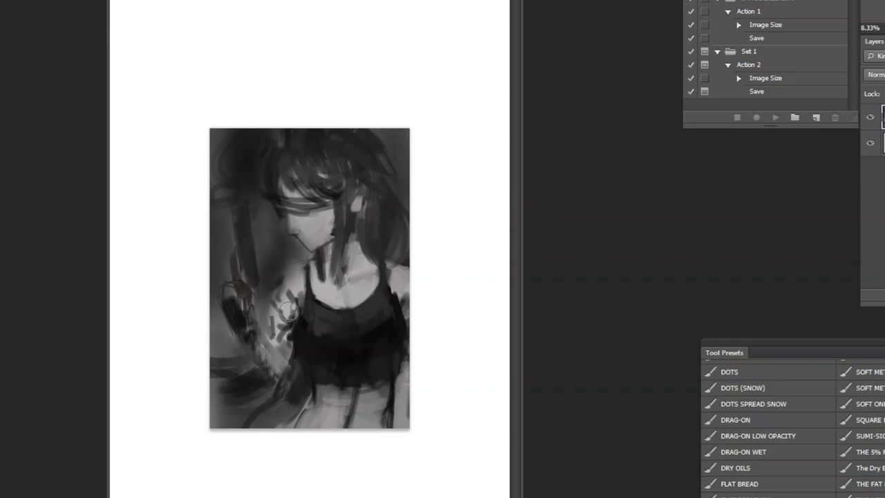
Switch to the FLAT BREAD brush and repaint the vertical shaft above the raised hand and the background beside the shoulder
click(767, 483)
drag(233, 220, 255, 283)
key(bracketright)
key(bracketright)
mouse_move(269, 253)
mouse_down()
mouse_move(263, 269)
mouse_move(279, 242)
mouse_up()
drag(240, 214, 253, 302)
Sample tones from the painting and rework the dark background around the upper end of the vertical shaft
alt+click(242, 164)
drag(227, 195, 221, 233)
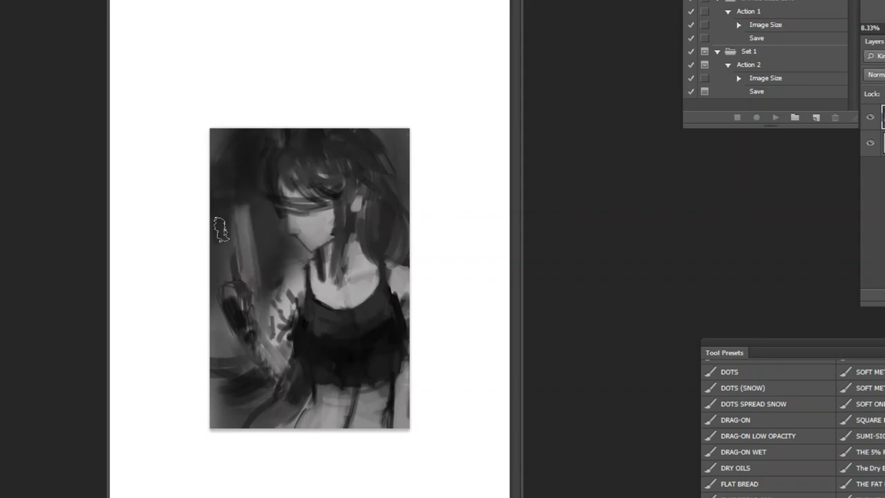
key(ctrl+z)
alt+click(247, 227)
drag(228, 183, 226, 161)
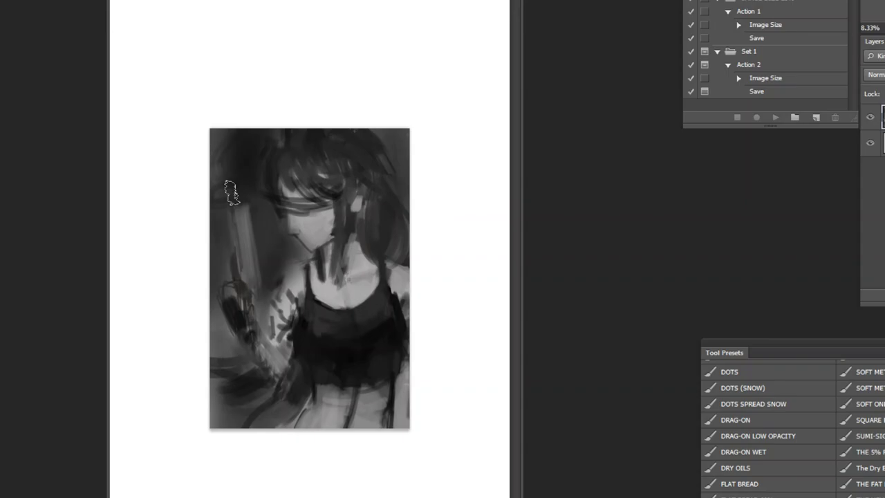
Try broad dark strokes over the long hair behind the neck
drag(402, 202, 396, 246)
key(ctrl+z)
mouse_move(380, 200)
mouse_down()
mouse_move(385, 247)
mouse_move(395, 231)
mouse_move(398, 259)
mouse_up()
key(ctrl+z)
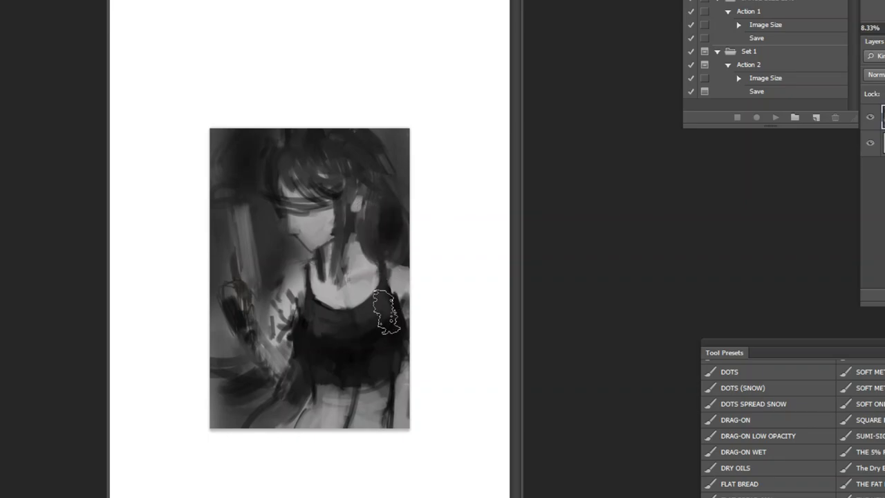
Paint the long hair strand hanging beside the face down to the chest with a much smaller brush
key(bracketleft)
key(bracketleft)
key(bracketleft)
key(bracketleft)
key(bracketleft)
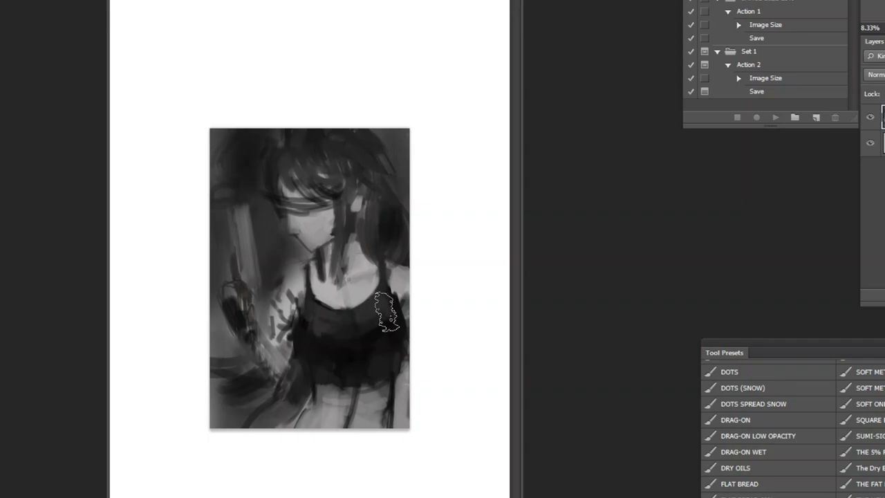
key(bracketleft)
key(bracketleft)
key(ctrl+plus)
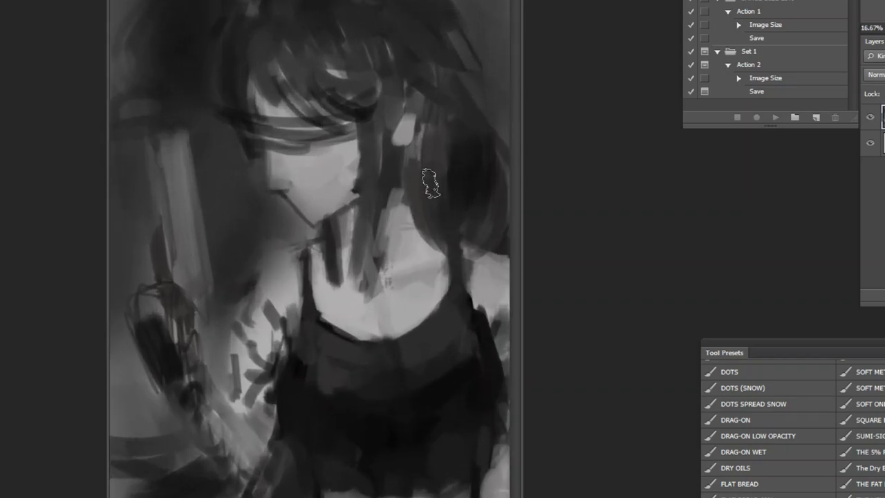
mouse_move(380, 139)
mouse_down()
mouse_move(360, 286)
mouse_move(376, 215)
mouse_move(374, 280)
mouse_up()
key(ctrl+z)
drag(377, 201, 374, 280)
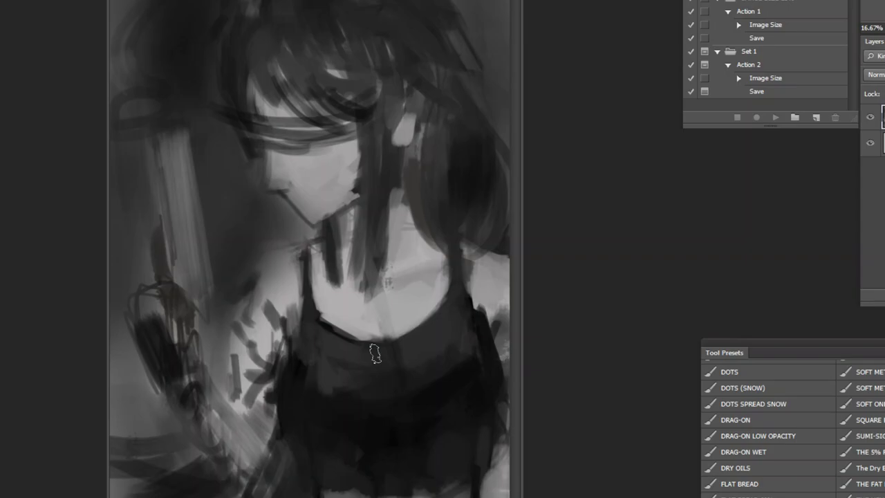
Tone down the outer edge of the tattooed upper arm and smooth the shoulder with a sampled skin tone and larger brush
key(ctrl+minus)
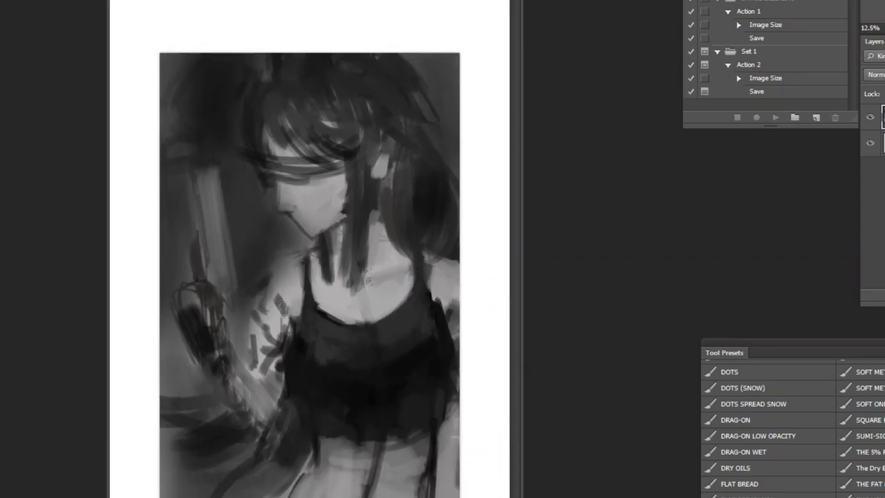
drag(244, 312, 261, 346)
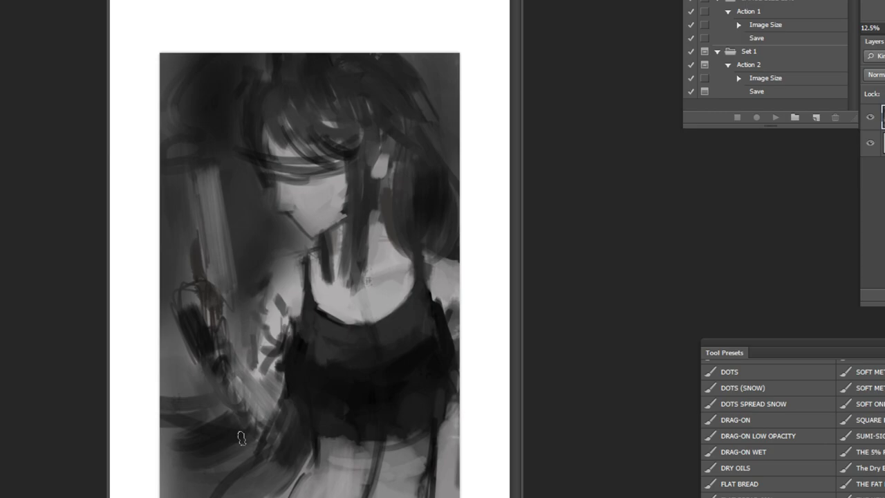
key(bracketright)
key(bracketright)
key(bracketright)
key(bracketright)
alt+click(437, 276)
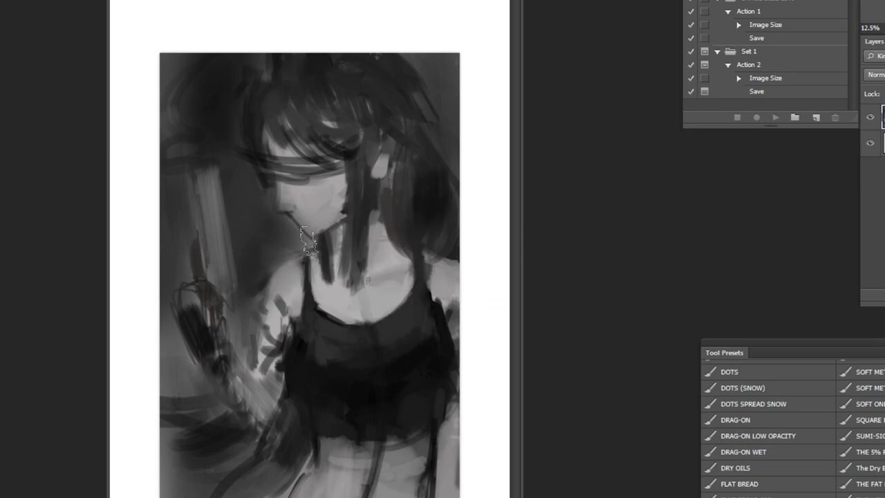
key(ctrl+minus)
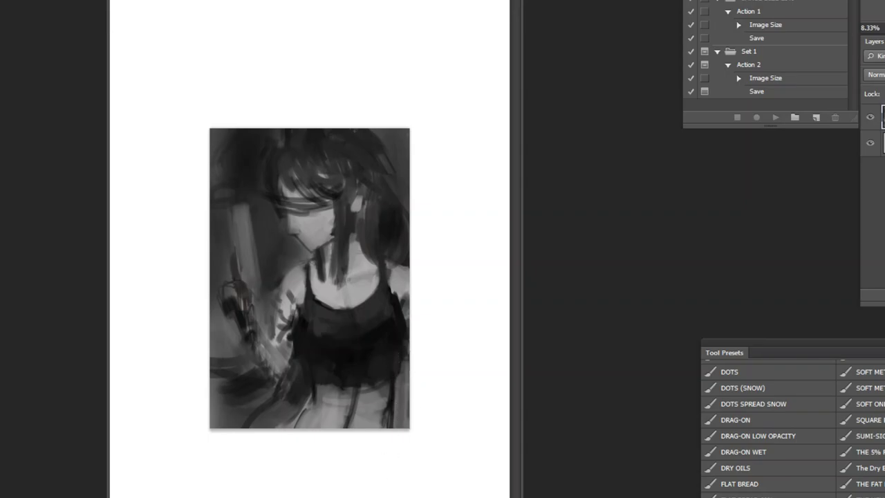
Paint sampled skin tones over the dark band crossing the forehead and brow, using a smaller brush
click(316, 228)
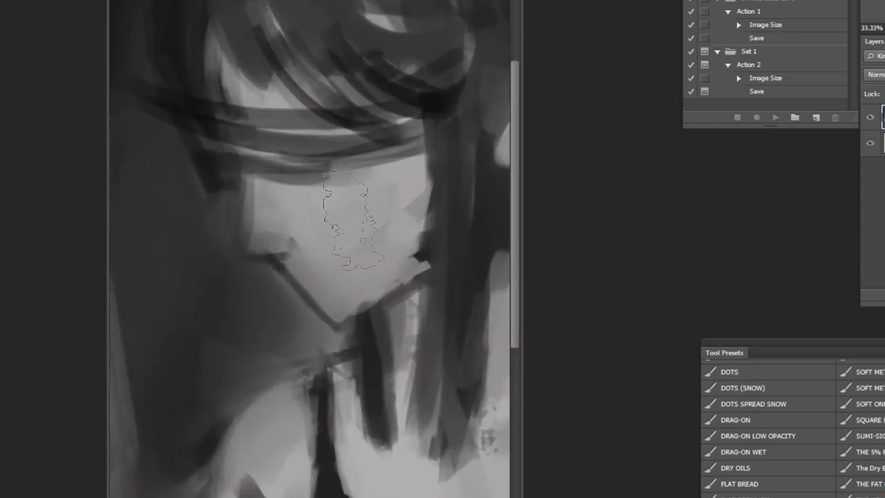
key(bracketleft)
key(bracketleft)
key(bracketleft)
alt+click(249, 87)
mouse_move(255, 104)
mouse_down()
mouse_move(302, 127)
mouse_move(260, 112)
mouse_move(261, 142)
mouse_move(283, 119)
mouse_move(327, 152)
mouse_move(355, 148)
mouse_up()
alt+click(297, 197)
drag(270, 181, 241, 161)
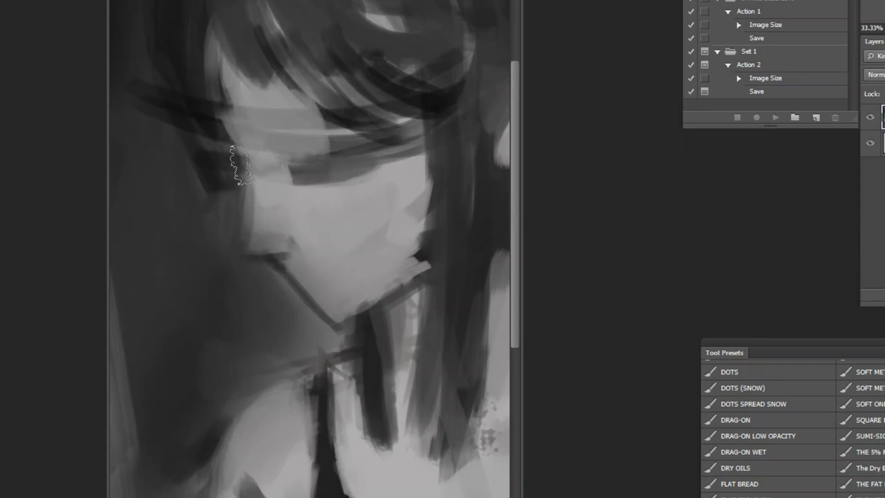
Sample the light skin tone on the neck and paint it between the hair strands below the chin
alt+click(401, 332)
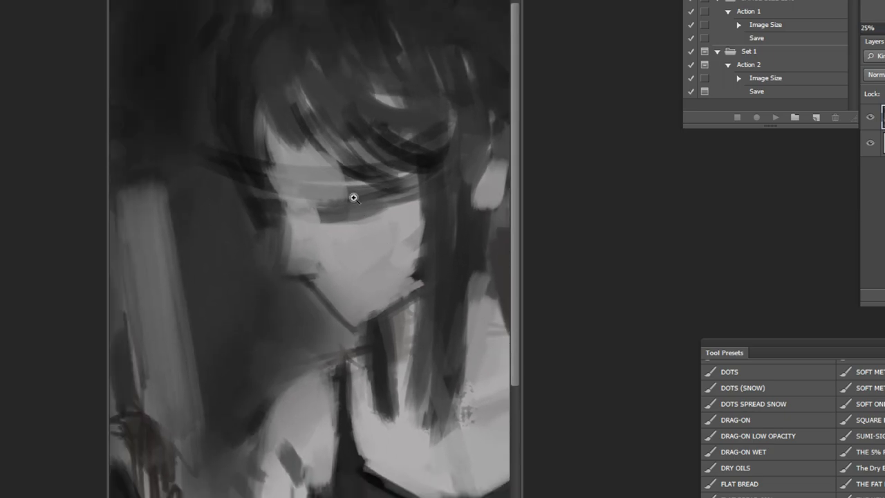
ctrl+click(387, 223)
alt+click(388, 466)
drag(389, 450, 400, 492)
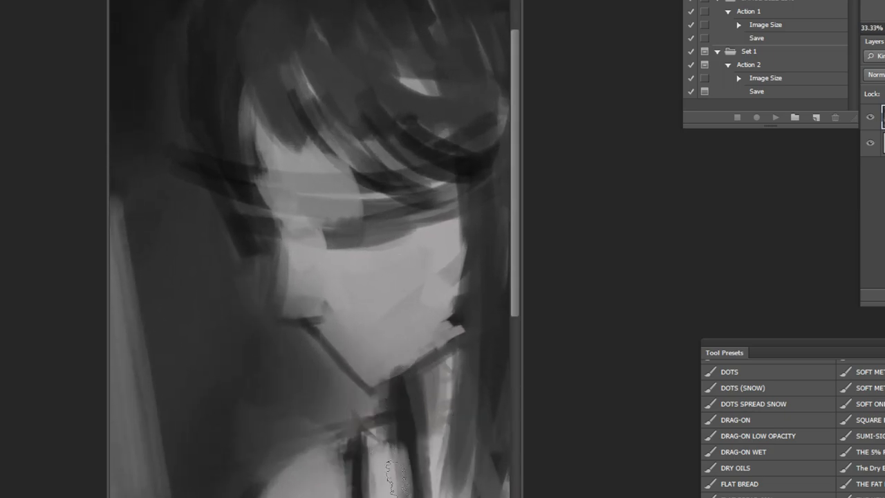
alt+click(408, 391)
alt+click(415, 375)
alt+click(418, 366)
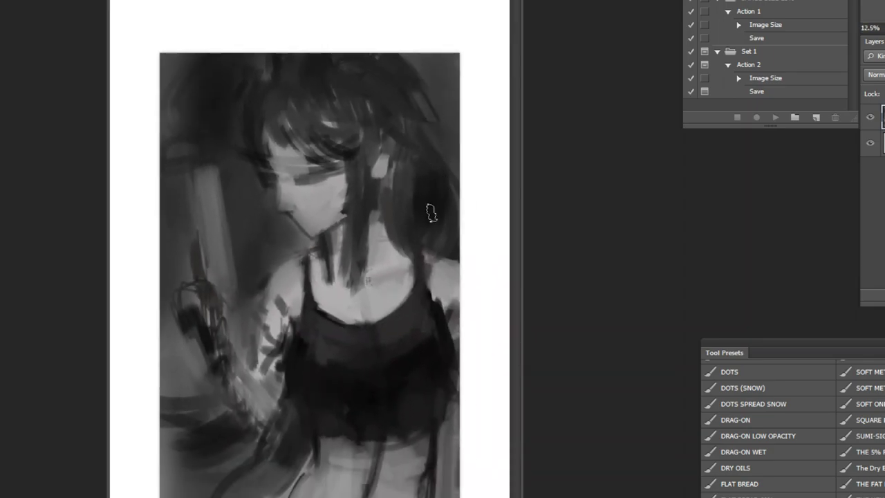
Shrink the brush and paint finer strands of the bangs across the forehead with sampled tones
key(bracketright)
key(bracketright)
ctrl+click(295, 141)
ctrl+click(293, 140)
ctrl+click(293, 140)
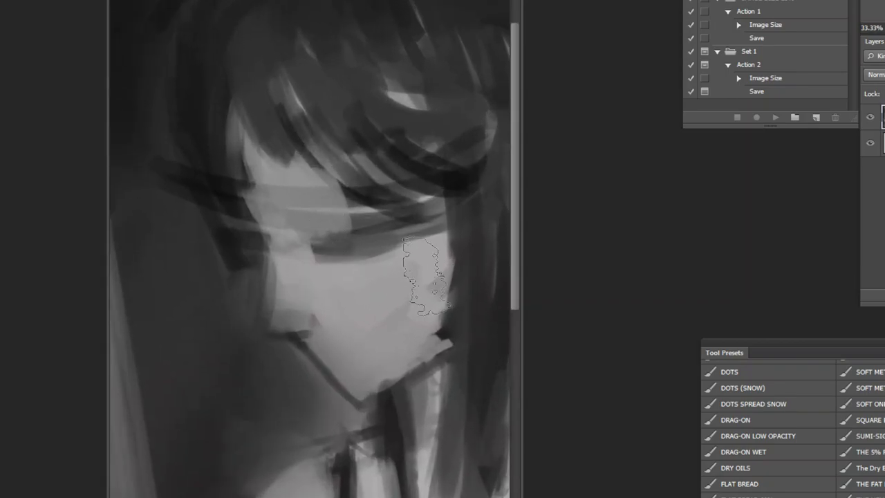
key(bracketleft)
key(bracketleft)
key(bracketleft)
key(bracketleft)
key(bracketleft)
drag(274, 110, 365, 211)
alt+click(452, 204)
drag(256, 116, 267, 168)
alt+click(459, 206)
alt+click(477, 213)
alt+click(494, 220)
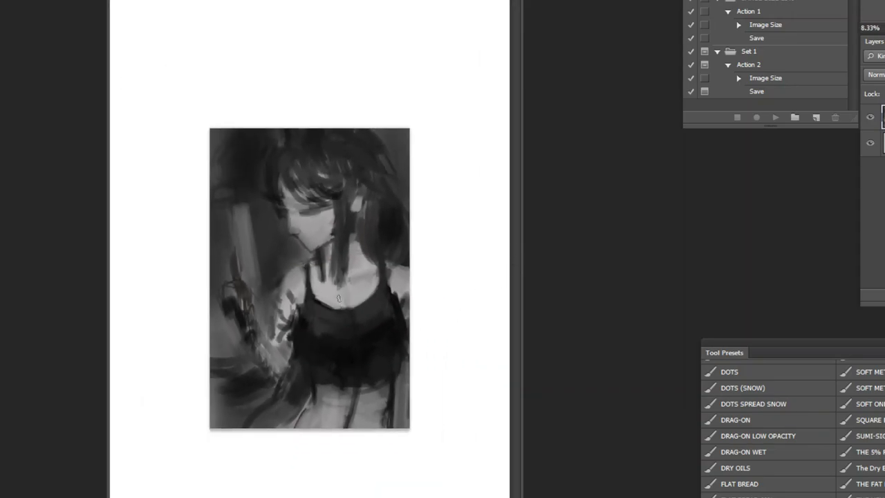
key(ctrl+z)
key(ctrl+plus)
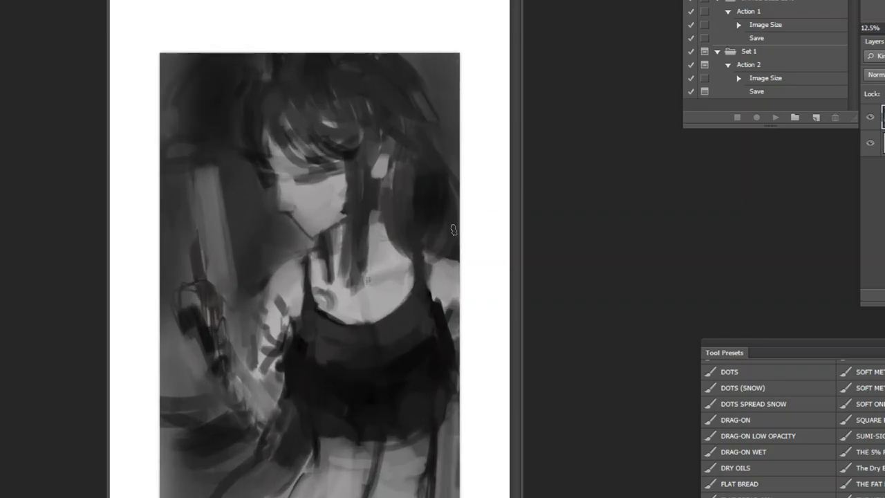
key(bracketright)
key(bracketright)
key(bracketright)
Reshape the ear and the hair edge behind the neck with a small brush and sampled hair tones
key(ctrl+plus)
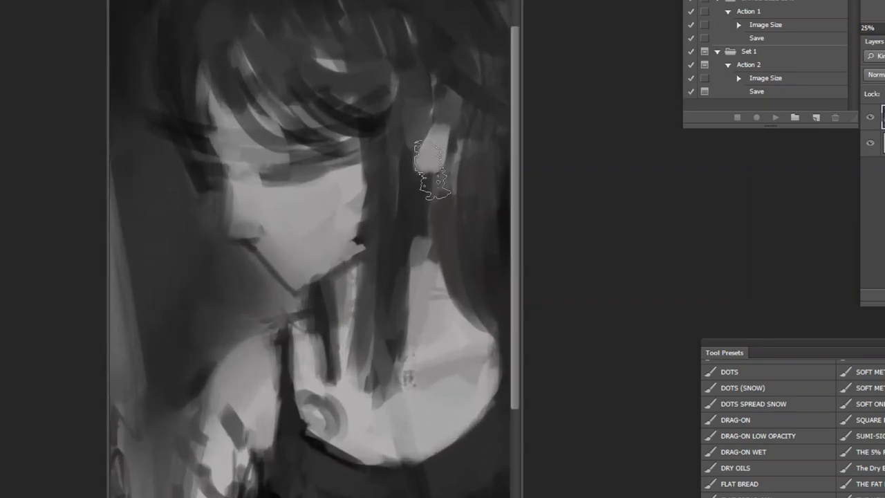
key(bracketleft)
key(bracketleft)
key(bracketleft)
key(bracketleft)
key(bracketleft)
drag(423, 164, 424, 175)
key(ctrl+z)
alt+click(437, 118)
mouse_move(451, 133)
mouse_down()
mouse_move(476, 164)
mouse_move(484, 241)
mouse_move(456, 270)
mouse_move(457, 232)
mouse_move(473, 331)
mouse_up()
alt+click(482, 242)
drag(433, 232, 463, 328)
drag(433, 232, 500, 330)
key(ctrl+minus)
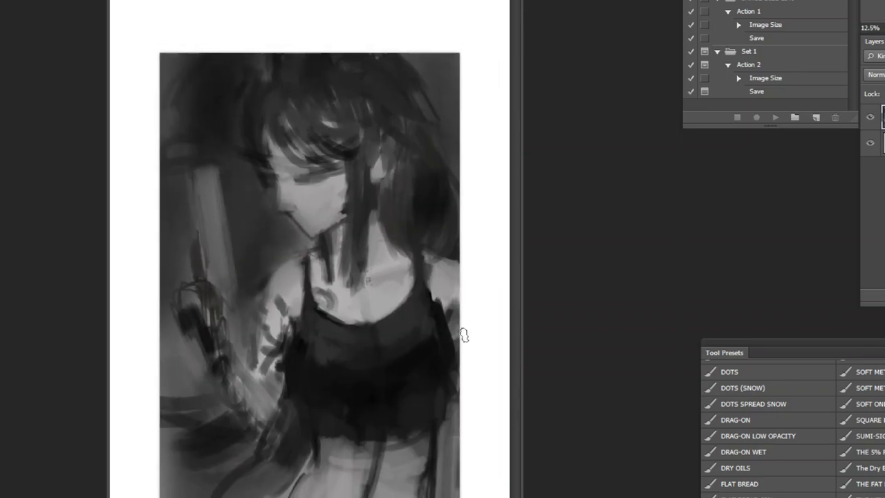
Clean up the neck beside the tank top strap and cover the area under the chin with a sampled background tone
key(ctrl+plus)
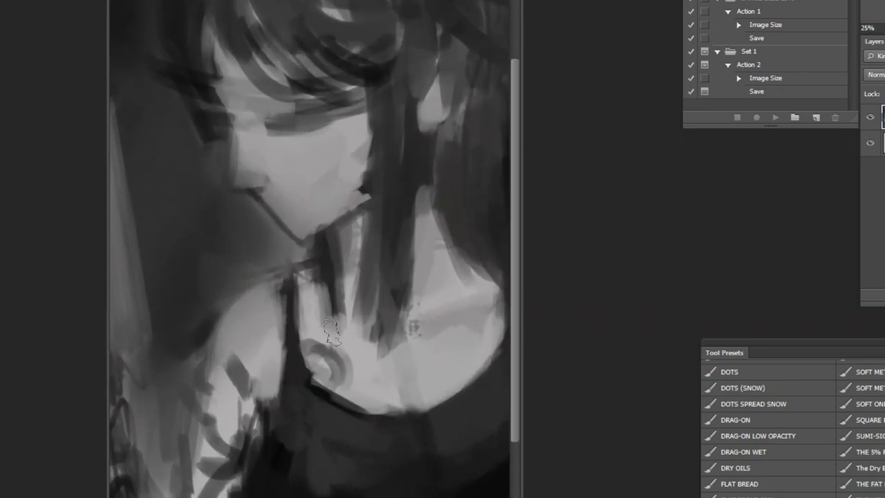
drag(320, 287, 331, 299)
alt+click(300, 257)
mouse_move(293, 262)
mouse_down()
mouse_move(261, 257)
mouse_move(259, 273)
mouse_move(279, 260)
mouse_move(234, 268)
mouse_move(269, 246)
mouse_move(251, 271)
mouse_move(304, 264)
mouse_move(264, 240)
mouse_move(313, 280)
mouse_up()
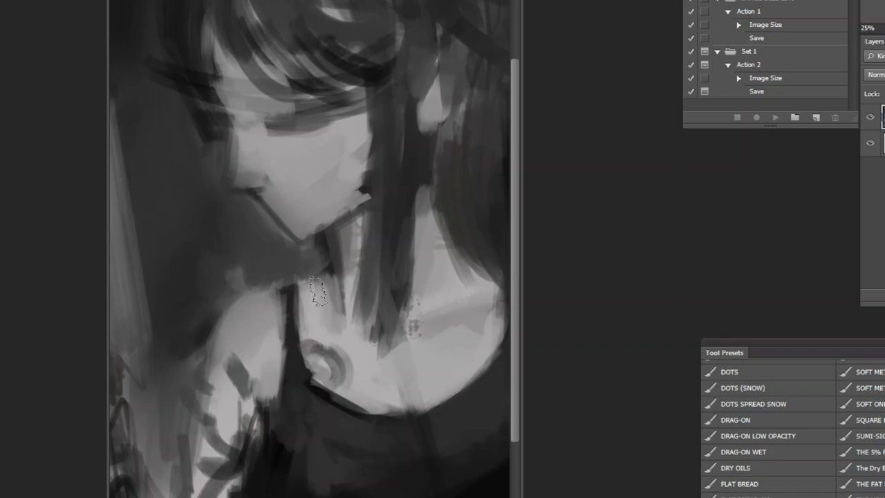
key(ctrl+minus)
key(ctrl+minus)
key(ctrl+minus)
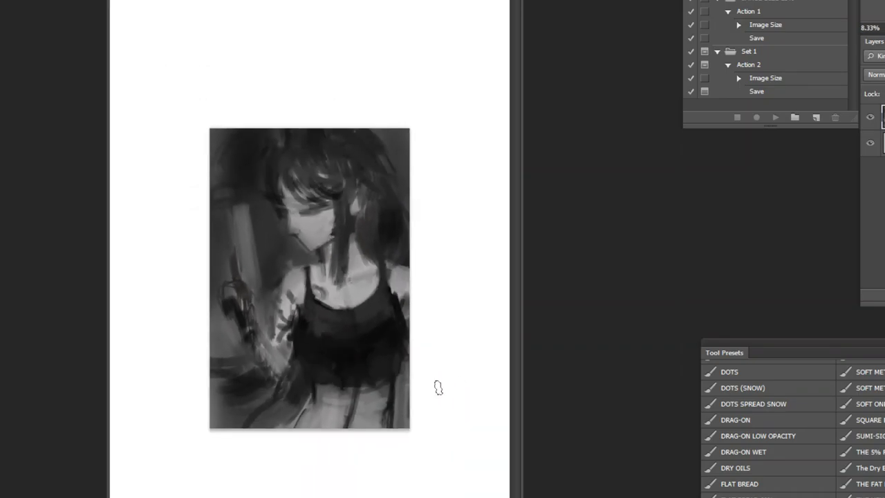
Paint a lighter curved shape in the dark background just above the vertical shaft
key(ctrl+plus)
key(ctrl+plus)
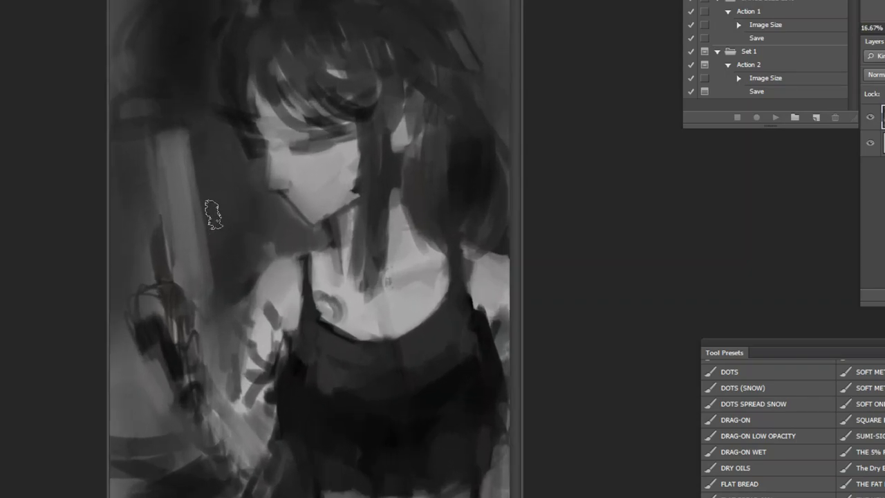
mouse_move(147, 96)
mouse_down()
mouse_move(131, 39)
mouse_move(154, 16)
mouse_move(116, 95)
mouse_move(169, 103)
mouse_up()
key(ctrl+minus)
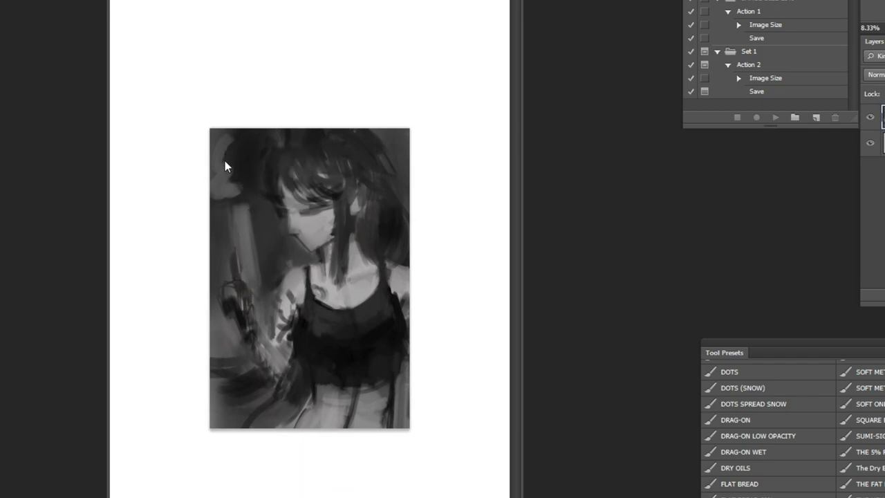
Refine the closed eye and darken the strands of the bangs over the forehead with a smaller brush
key(ctrl+plus)
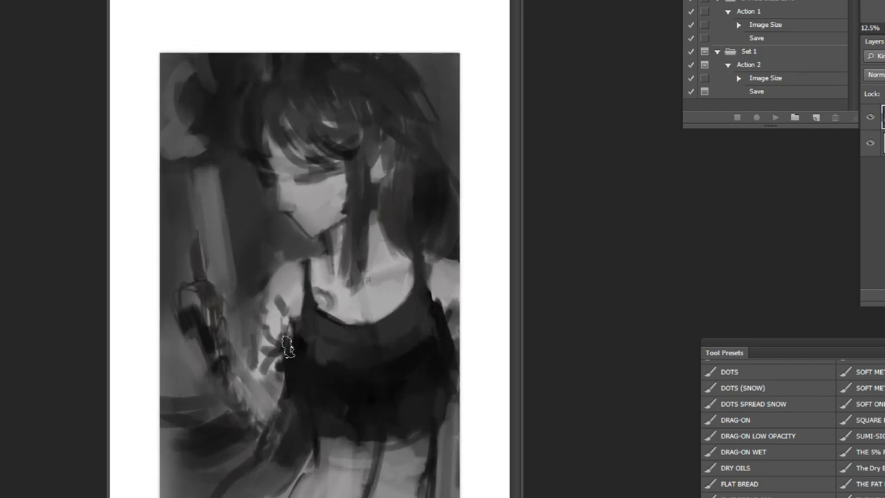
key(ctrl+plus)
key(ctrl+plus)
key(ctrl+plus)
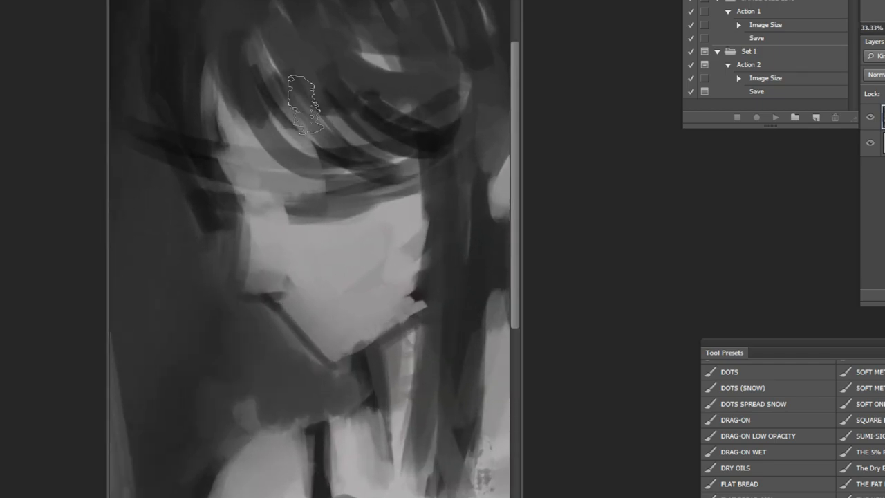
key(bracketleft)
key(bracketleft)
key(bracketleft)
drag(345, 209, 361, 199)
alt+click(334, 151)
drag(301, 126, 338, 166)
drag(297, 146, 339, 176)
mouse_move(308, 208)
mouse_down()
mouse_move(341, 209)
mouse_move(364, 195)
mouse_move(345, 208)
mouse_move(301, 211)
mouse_up()
alt+click(281, 213)
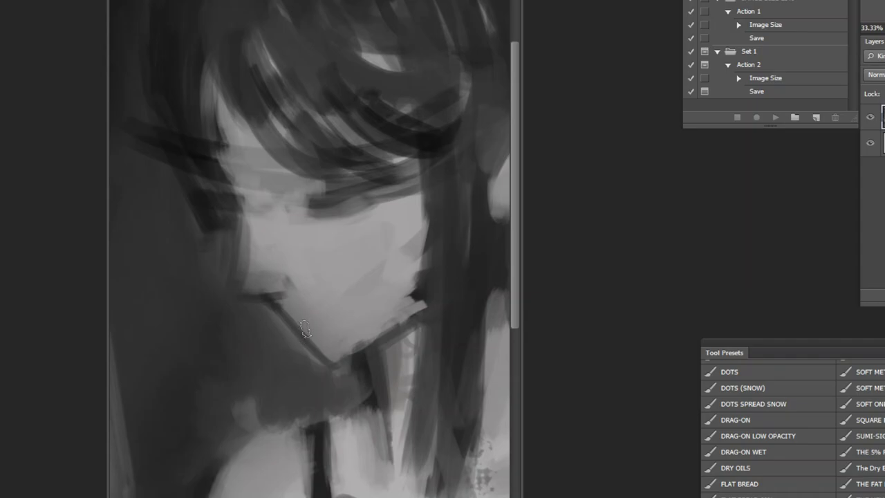
Darken the underside of the nose and try a stroke along the closed eye's lash line
drag(253, 296, 286, 292)
mouse_move(311, 206)
mouse_down()
mouse_move(377, 195)
mouse_move(337, 203)
mouse_up()
key(ctrl+z)
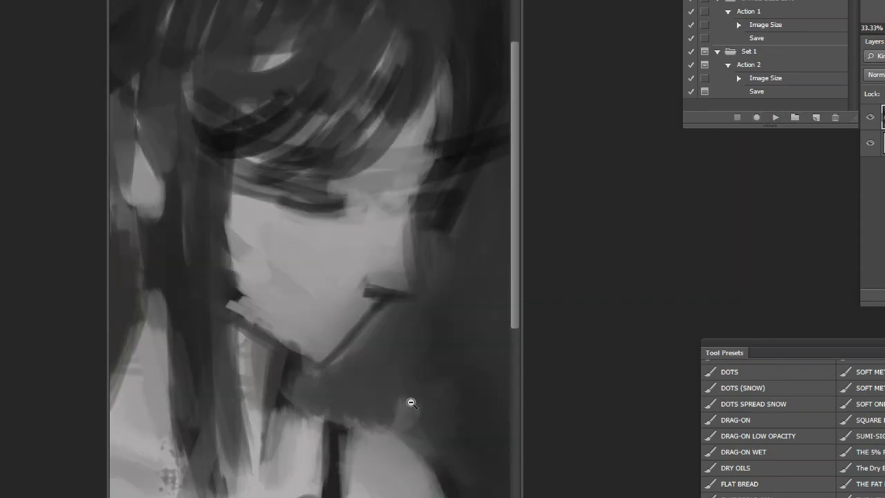
Paint dark strands through the long side lock, extending it from beside the cheek down over the neck
alt+click(410, 402)
alt+click(429, 396)
alt+click(453, 386)
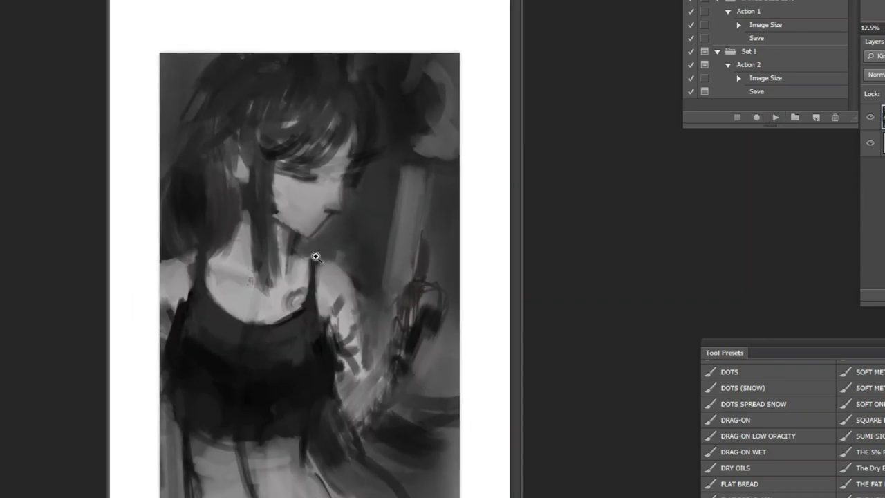
click(328, 280)
scroll(279, 87, up, 2)
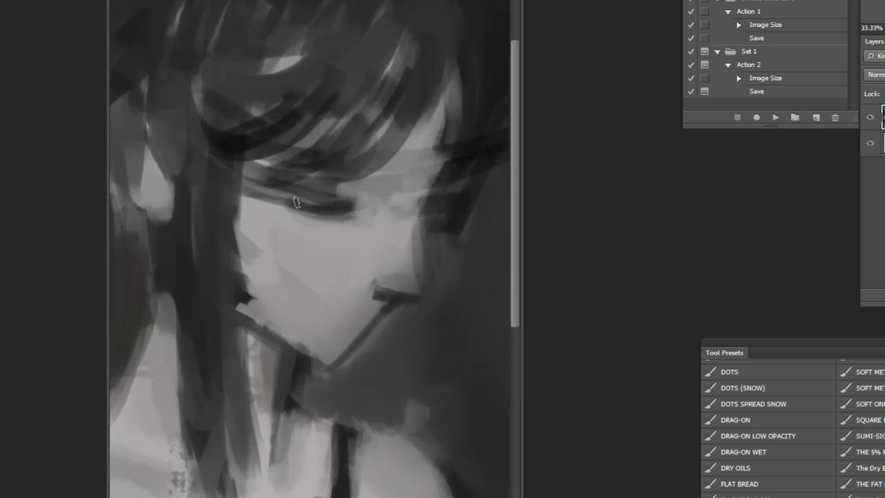
drag(241, 169, 247, 413)
drag(214, 271, 227, 495)
drag(228, 443, 232, 482)
scroll(284, 404, down, 1)
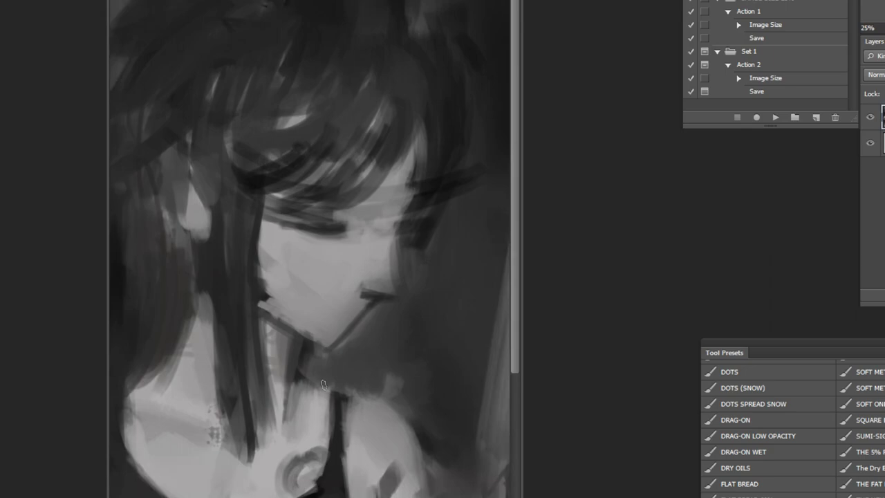
drag(214, 350, 238, 451)
drag(237, 392, 260, 477)
Trim the closed eye's outer corner and darken the hair framing the temple and cheek with a sampled tone
scroll(257, 257, up, 2)
drag(302, 217, 304, 199)
alt+click(274, 120)
drag(328, 111, 244, 178)
drag(327, 127, 240, 238)
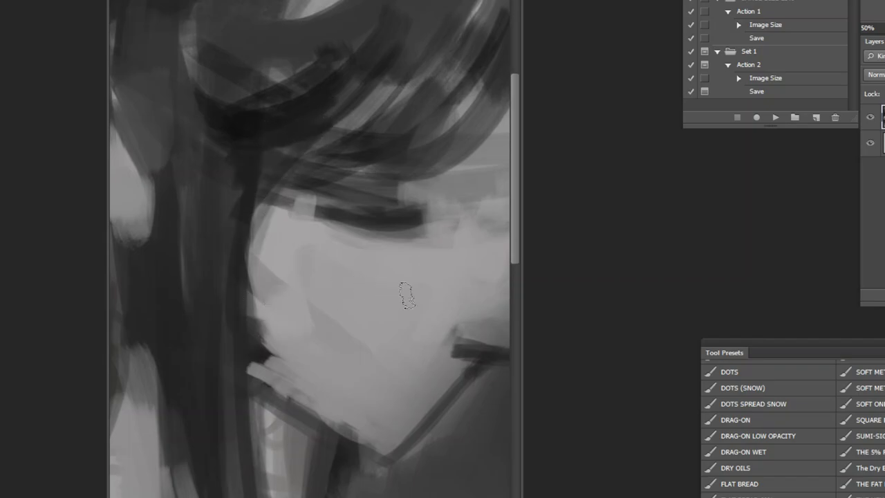
Refine the edge of the nose bridge against the dark hair and background
scroll(401, 292, down, 5)
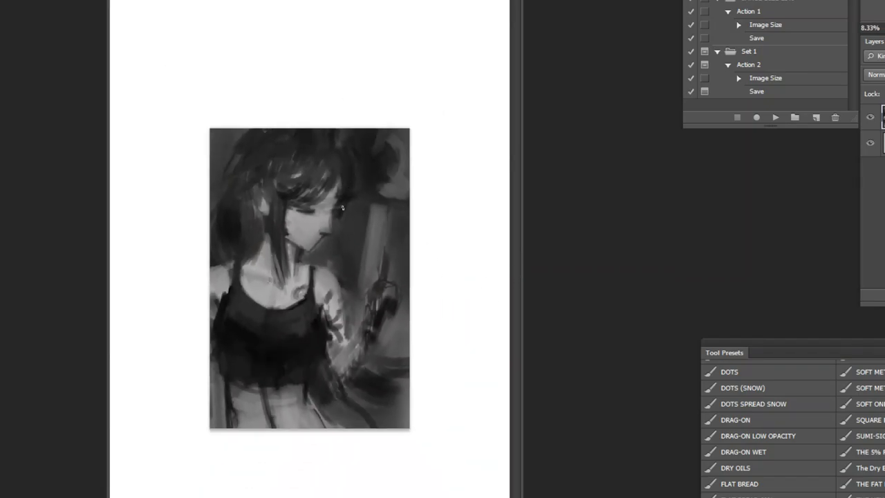
scroll(324, 117, up, 4)
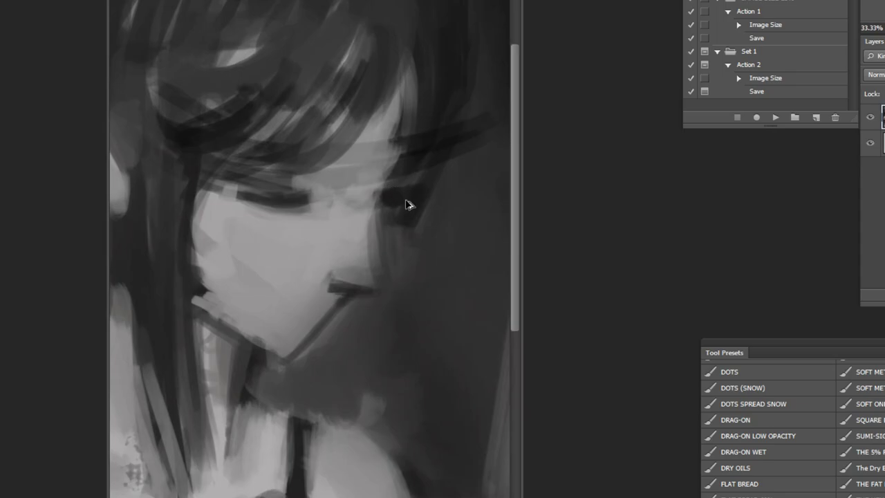
mouse_move(380, 225)
mouse_down()
mouse_move(394, 265)
mouse_move(377, 223)
mouse_move(361, 252)
mouse_up()
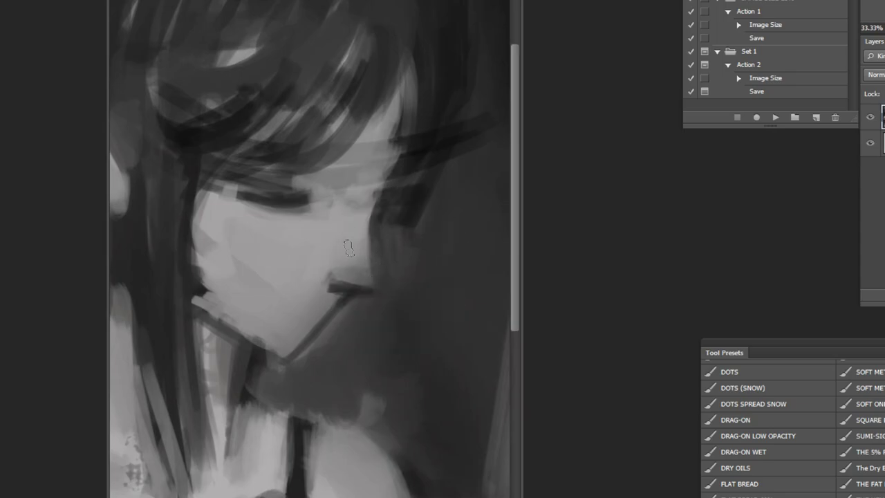
scroll(374, 298, down, 3)
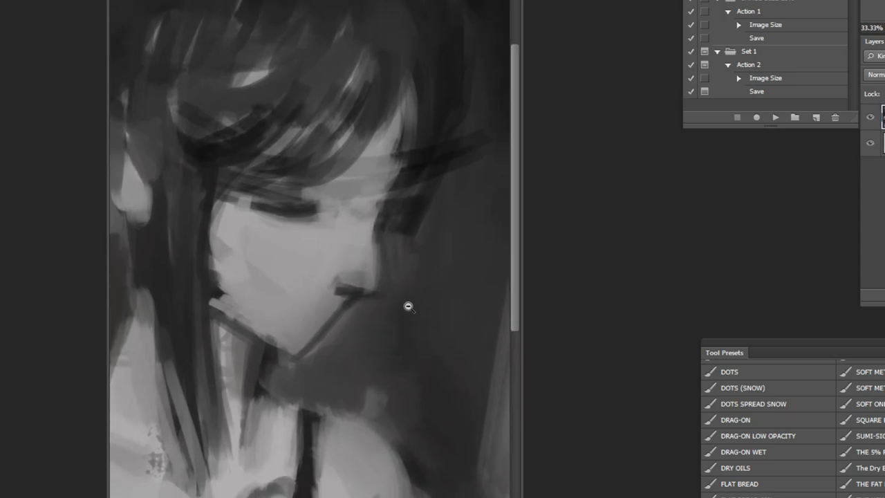
Paint a short dark stroke for the mouth and reshape the closed eye's lower edge with a sampled tone
scroll(405, 325, down, 1)
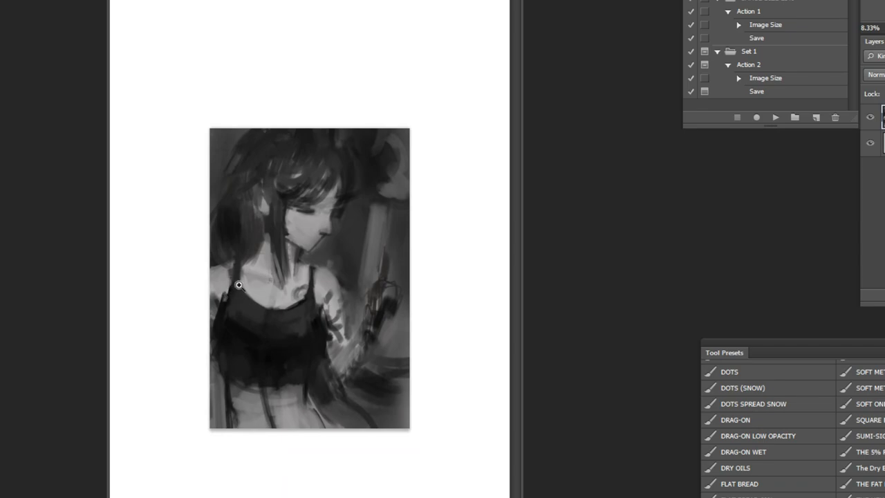
scroll(310, 279, up, 1)
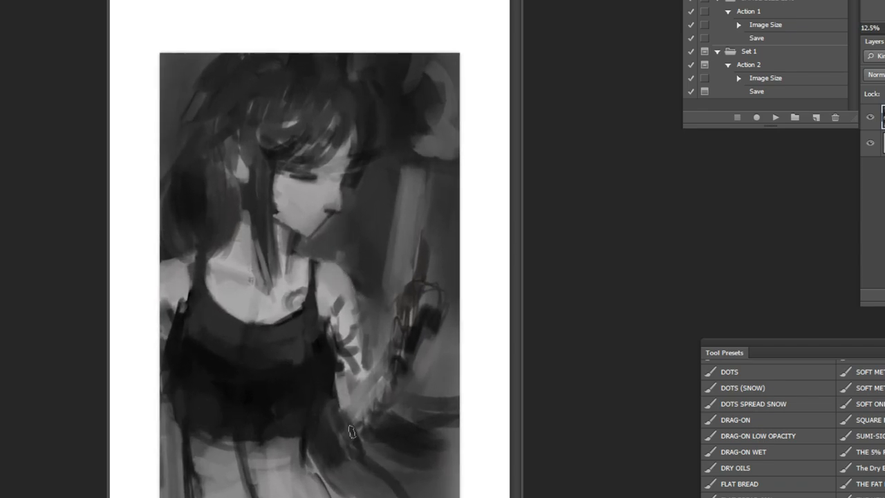
scroll(312, 95, up, 3)
alt+click(343, 204)
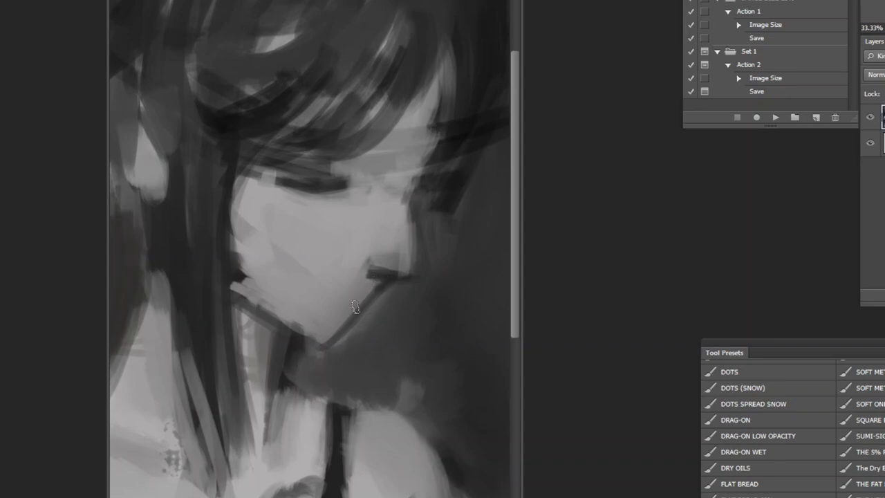
drag(359, 301, 337, 306)
drag(299, 190, 350, 198)
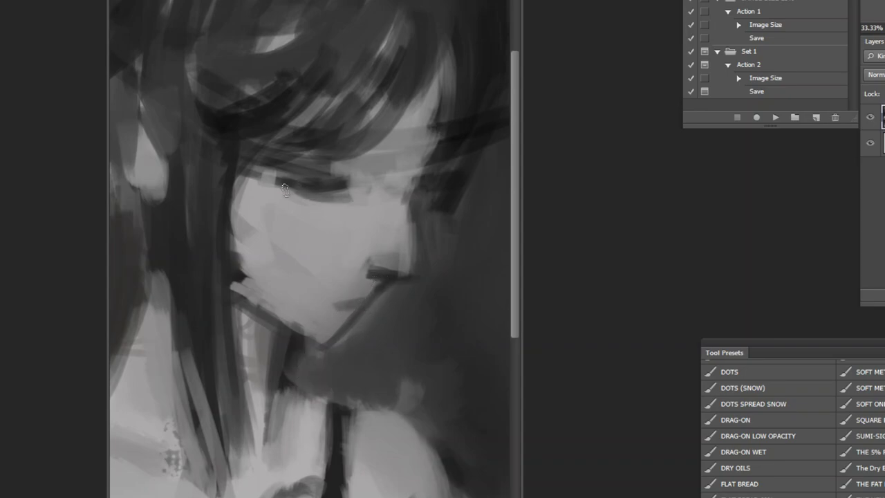
drag(288, 183, 328, 202)
mouse_move(359, 301)
mouse_down()
mouse_move(338, 308)
mouse_move(362, 298)
mouse_up()
alt+click(414, 310)
alt+click(414, 309)
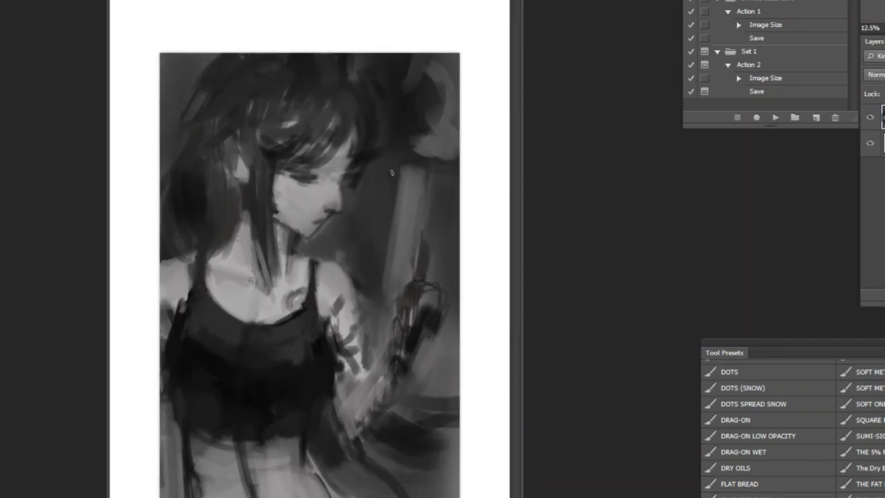
Cover the closed eye, nose shadow and mouth with flat skin tone using a larger brush
key(bracketright)
key(bracketright)
key(bracketright)
key(bracketright)
drag(301, 170, 319, 214)
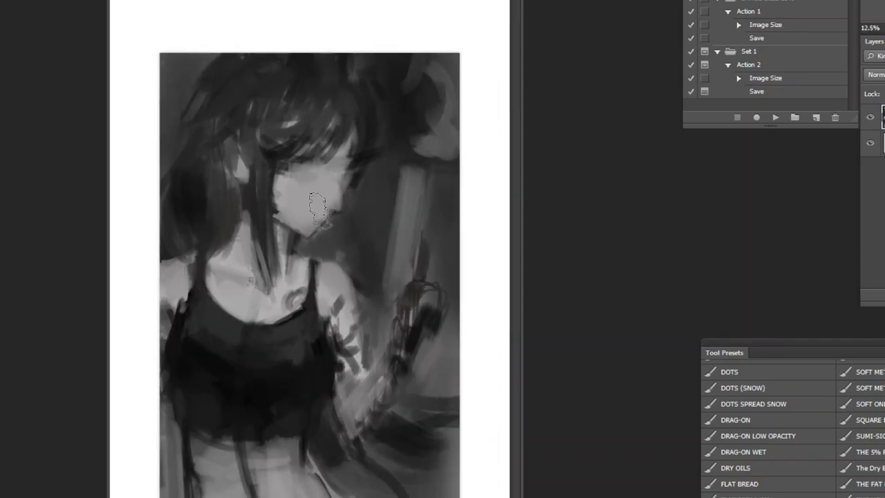
mouse_move(277, 494)
mouse_down()
mouse_move(296, 117)
mouse_move(409, 78)
mouse_move(386, 75)
mouse_move(387, 85)
mouse_move(405, 79)
mouse_up()
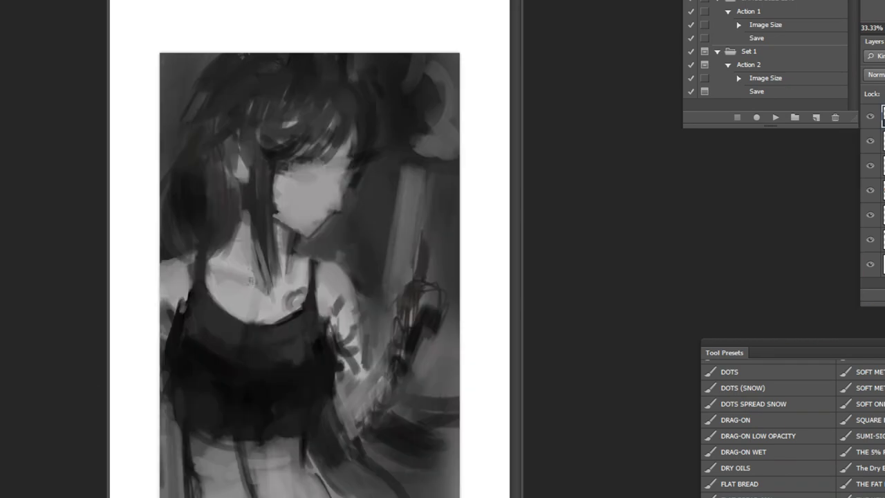
click(332, 318)
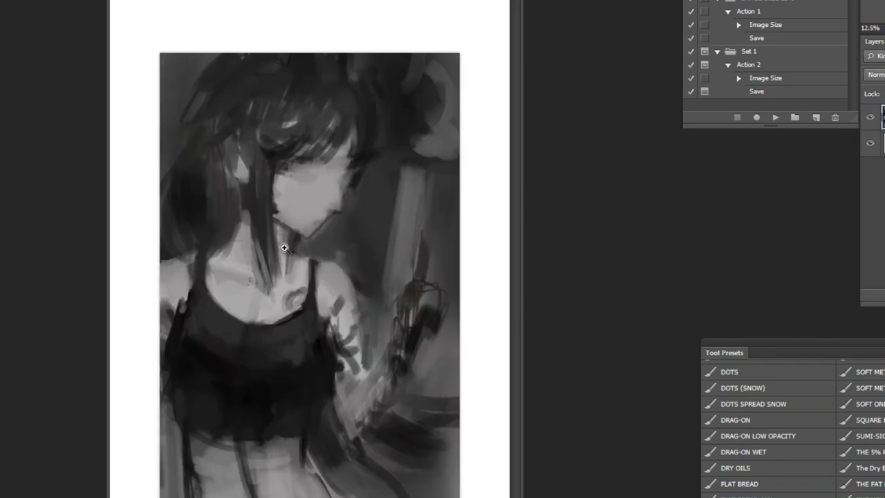
Try dark eye strokes across the blank face with a smaller brush and undo them
ctrl+click(269, 112)
ctrl+click(270, 103)
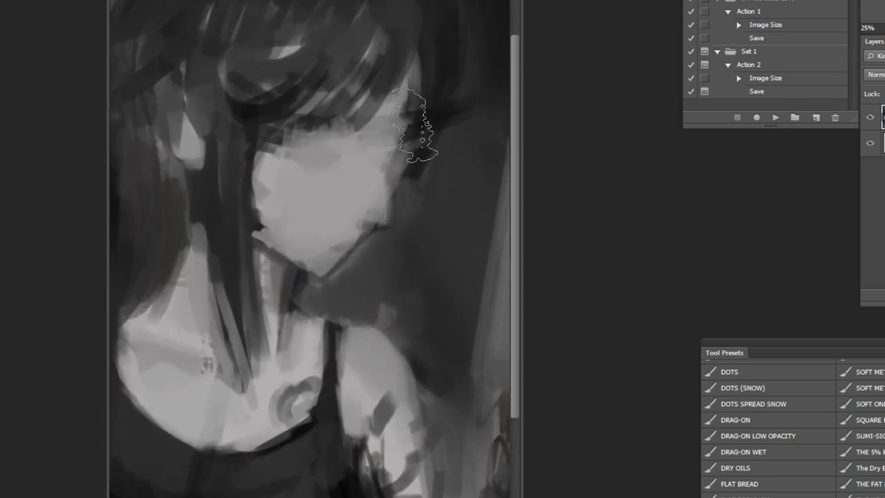
key(bracketleft)
key(bracketleft)
key(bracketleft)
key(bracketleft)
key(bracketleft)
key(bracketleft)
drag(335, 144, 405, 133)
drag(325, 154, 385, 156)
key(ctrl+alt+z)
key(ctrl+alt+z)
key(ctrl+alt+z)
Paint a dark curved eye line across the face from the side lock to beyond the nose bridge
mouse_move(293, 147)
mouse_down()
mouse_move(353, 137)
mouse_move(414, 144)
mouse_up()
drag(316, 156, 412, 145)
mouse_move(294, 142)
mouse_down()
mouse_move(331, 141)
mouse_move(364, 151)
mouse_up()
drag(298, 152, 344, 153)
drag(305, 149, 351, 153)
key(ctrl+alt+z)
key(ctrl+alt+z)
drag(305, 152, 356, 159)
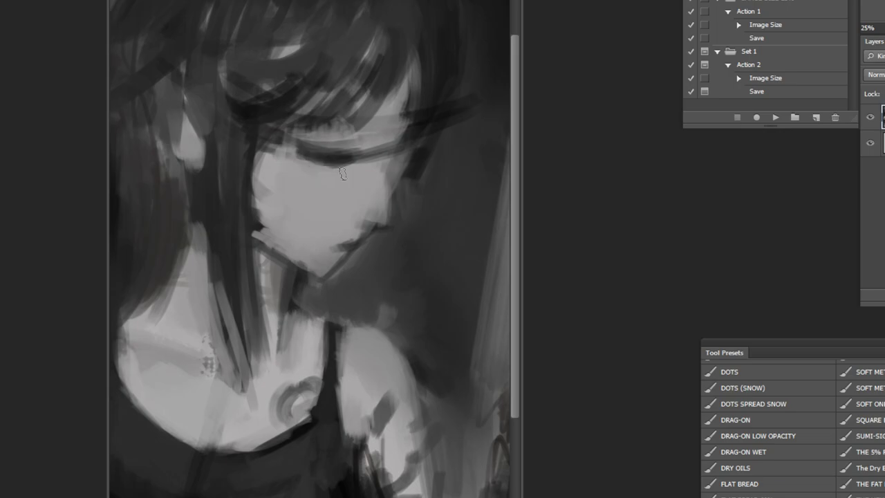
Darken the edge of the side lock from the cheek down the neck with a sampled hair tone
alt+click(336, 209)
ctrl+click(268, 78)
ctrl+click(263, 60)
alt+click(239, 203)
drag(257, 196, 259, 403)
alt+click(450, 258)
Mirror the canvas horizontally by running the recorded action
click(777, 118)
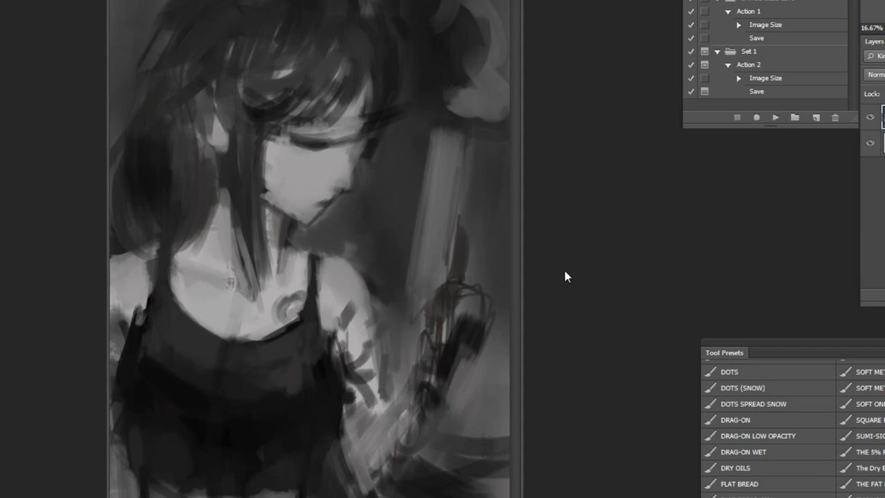
alt+click(448, 377)
alt+click(448, 378)
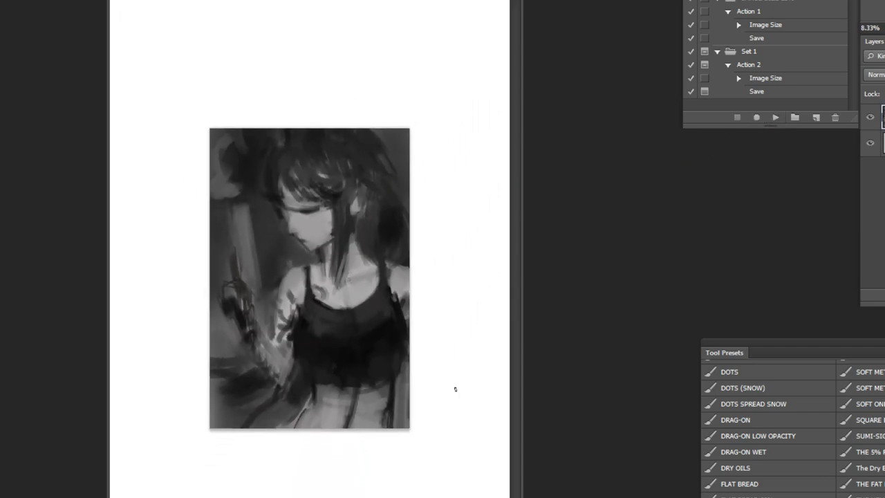
Paint over the eye line, nose and mouth with flat skin tone and clean up the chin
click(312, 209)
drag(294, 212, 290, 237)
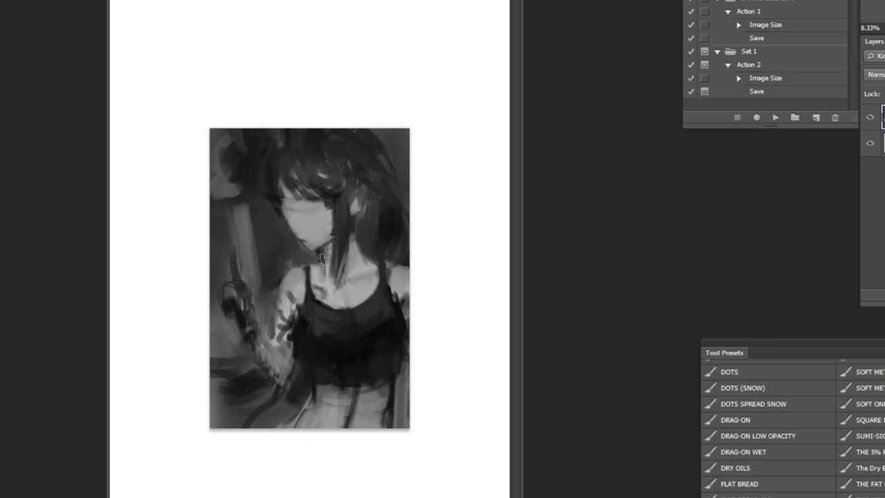
ctrl+click(296, 135)
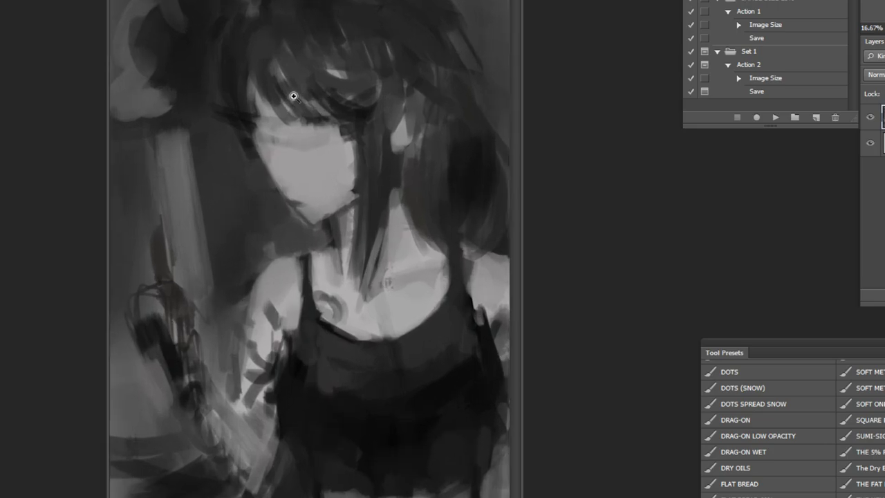
ctrl+click(295, 96)
alt+click(316, 223)
drag(323, 278, 335, 275)
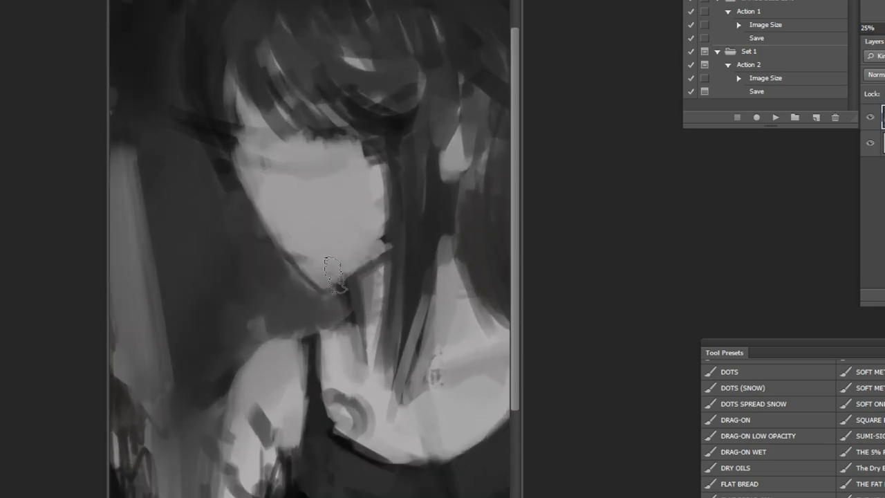
Paint a curved eye guideline across the blank face with a smaller brush, undoing the unwanted strokes
key(bracketleft)
key(bracketleft)
mouse_move(243, 155)
mouse_down()
mouse_move(377, 163)
mouse_move(342, 168)
mouse_move(348, 174)
mouse_move(400, 170)
mouse_move(451, 151)
mouse_move(379, 162)
mouse_move(388, 169)
mouse_up()
key(ctrl+alt+z)
key(ctrl+alt+z)
key(ctrl+alt+z)
key(ctrl+alt+z)
Paint dark curved hair strands along the far side of the forehead and temple
drag(266, 54, 291, 125)
drag(197, 76, 195, 155)
mouse_move(190, 48)
mouse_down()
mouse_move(209, 67)
mouse_move(177, 130)
mouse_up()
key(ctrl+alt+z)
key(ctrl+alt+z)
mouse_move(205, 75)
mouse_down()
mouse_move(221, 157)
mouse_move(237, 183)
mouse_up()
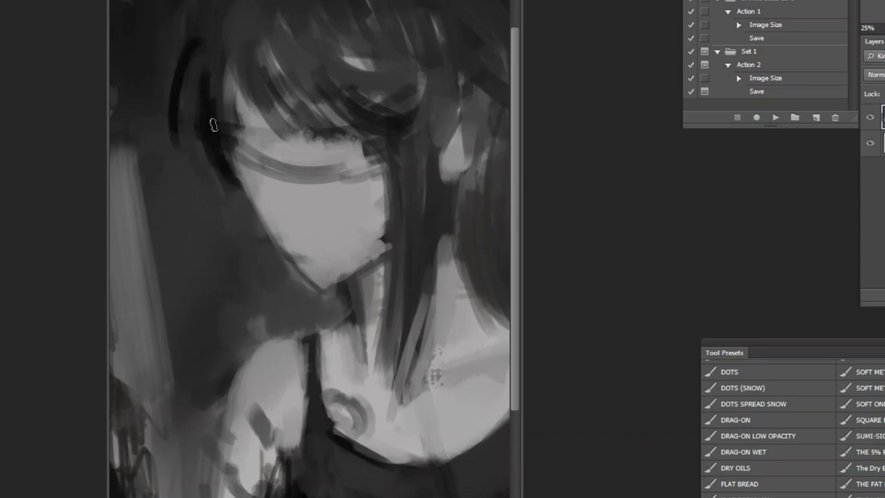
Add dark strands to the bangs, sweeping them down over the forehead toward the eye guideline
drag(230, 55, 232, 122)
drag(238, 100, 240, 166)
key(ctrl+z)
mouse_move(284, 32)
mouse_down()
mouse_move(353, 155)
mouse_move(336, 154)
mouse_up()
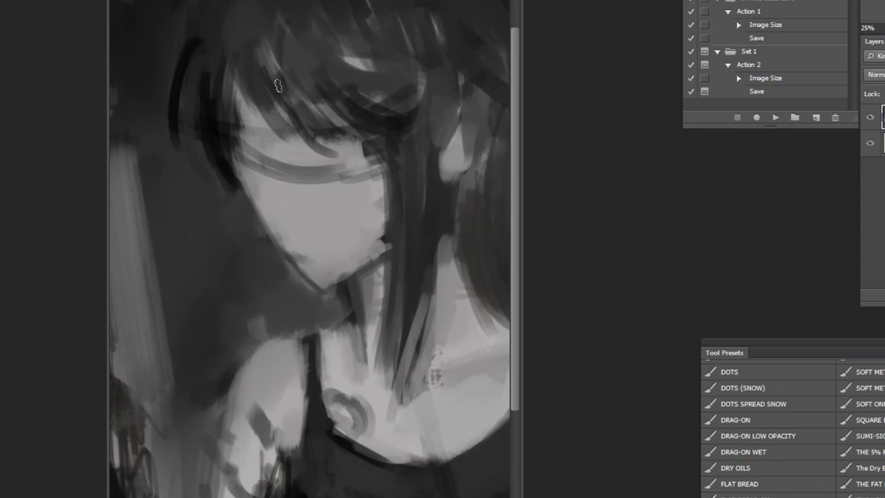
drag(279, 65, 320, 165)
Try a protruding nose on the face profile with sampled skin tone and undo it
alt+click(260, 190)
mouse_move(257, 195)
mouse_down()
mouse_move(254, 230)
mouse_move(246, 208)
mouse_move(262, 230)
mouse_up()
alt+click(420, 239)
alt+click(436, 237)
alt+click(458, 231)
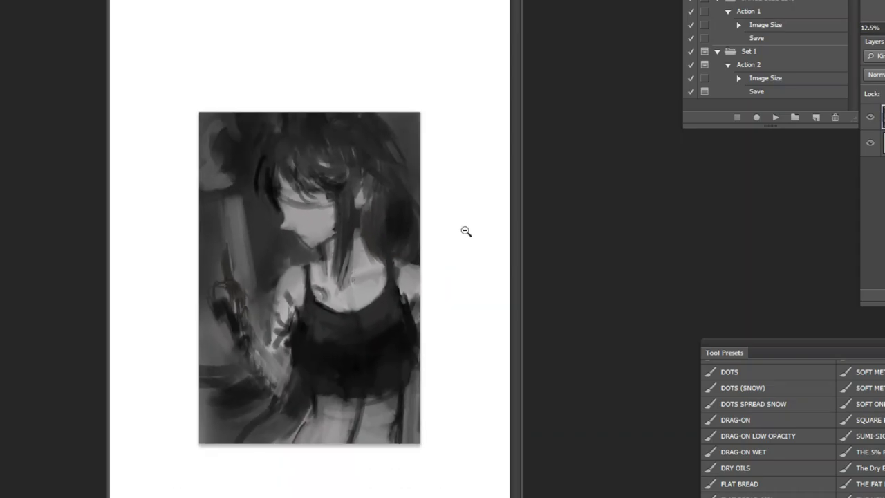
click(311, 157)
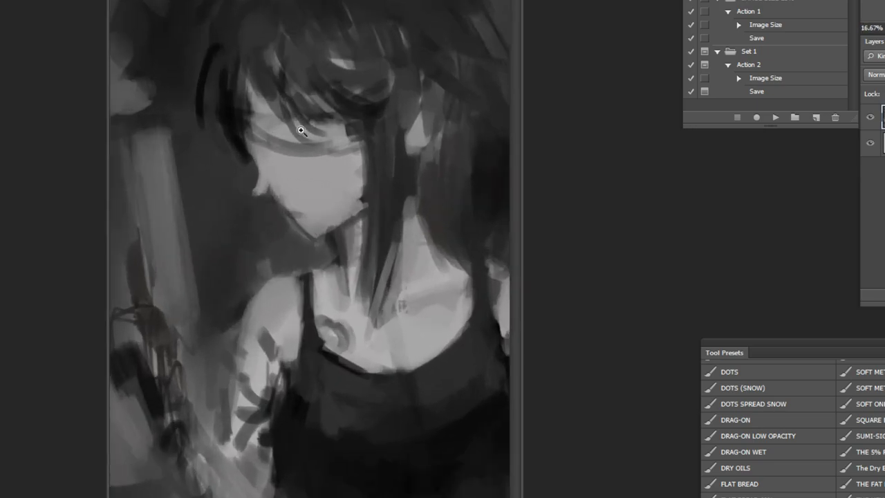
key(ctrl+z)
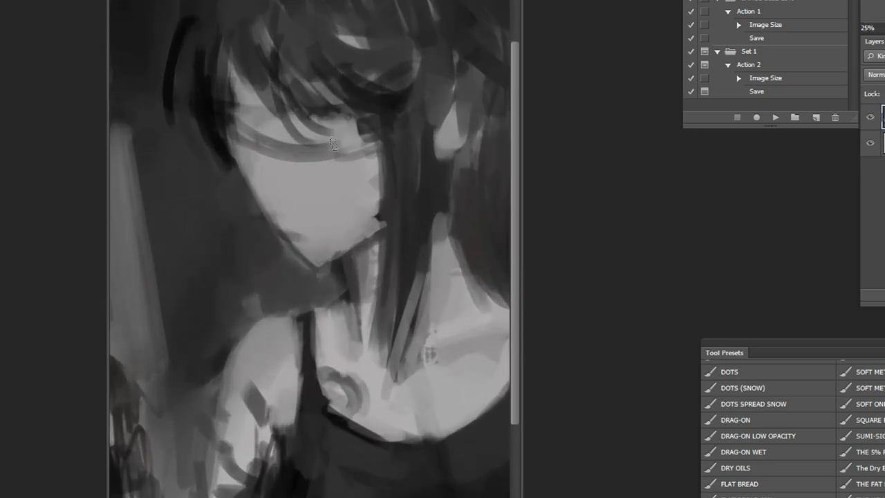
Sketch a guideline from the forehead to the chin and paint a protruding nose with sampled skin tone
drag(253, 87, 303, 258)
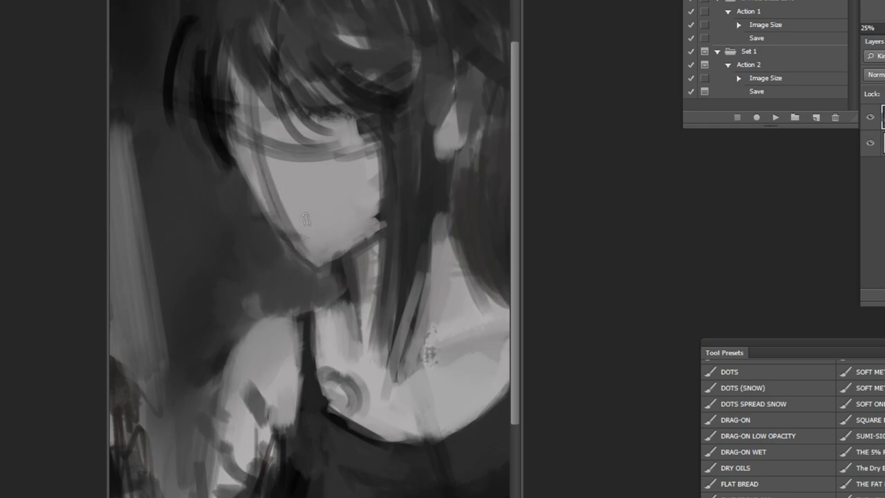
alt+click(289, 188)
mouse_move(264, 169)
mouse_down()
mouse_move(267, 199)
mouse_move(251, 201)
mouse_move(260, 208)
mouse_up()
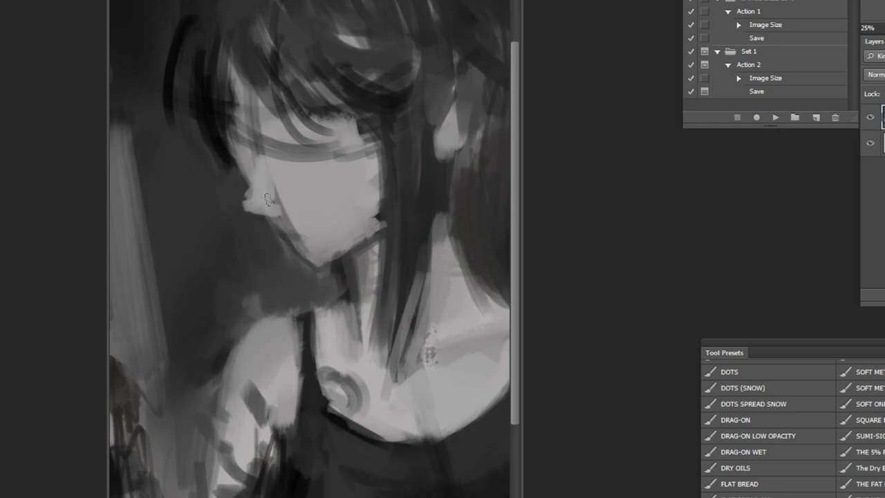
Paint a dark lash line on the eye guideline with a sampled hair tone
alt+click(402, 227)
mouse_move(320, 155)
mouse_down()
mouse_move(291, 156)
mouse_move(346, 148)
mouse_up()
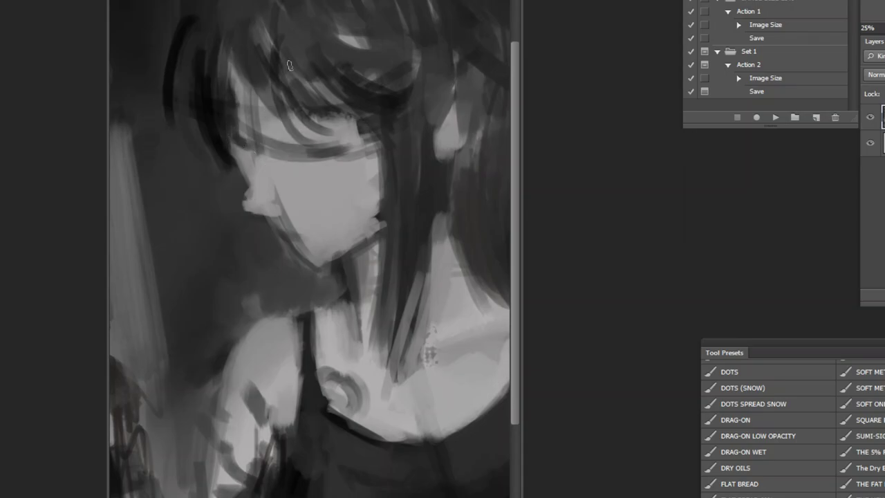
key(alt+d)
key(Escape)
Paint bold dark strands through the bangs across the forehead
mouse_move(264, 15)
mouse_down()
mouse_move(301, 131)
mouse_move(295, 136)
mouse_up()
drag(258, 34, 312, 132)
drag(289, 53, 347, 136)
drag(324, 84, 367, 134)
Fill out the closed eye's dark shape beneath the bangs
mouse_move(297, 153)
mouse_down()
mouse_move(331, 162)
mouse_move(342, 148)
mouse_up()
drag(303, 150, 348, 140)
ctrl+alt+click(382, 155)
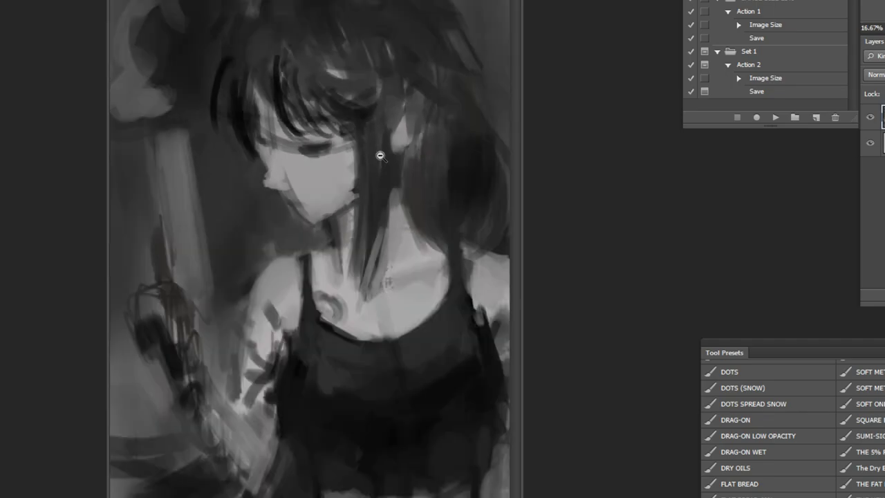
ctrl+alt+click(382, 156)
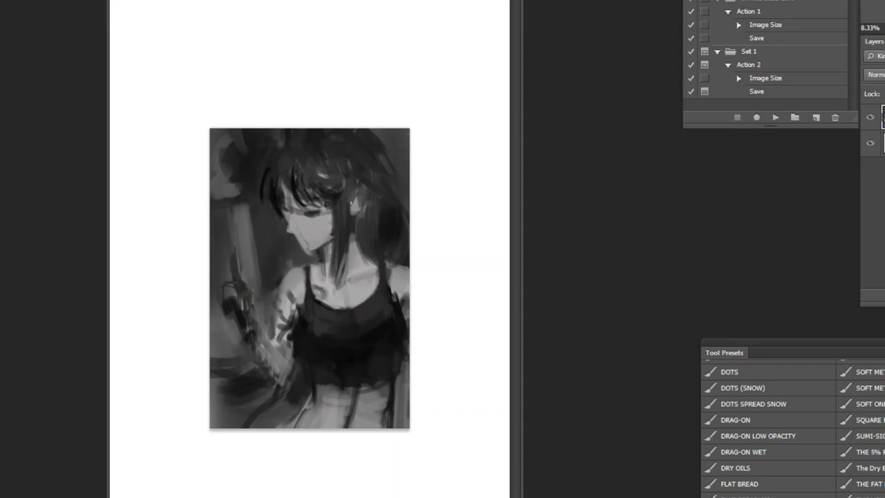
Mirror the canvas with the recorded action and undo the flip
click(775, 118)
key(ctrl+z)
ctrl+click(369, 280)
alt+click(300, 447)
key(ctrl+minus)
key(ctrl+m)
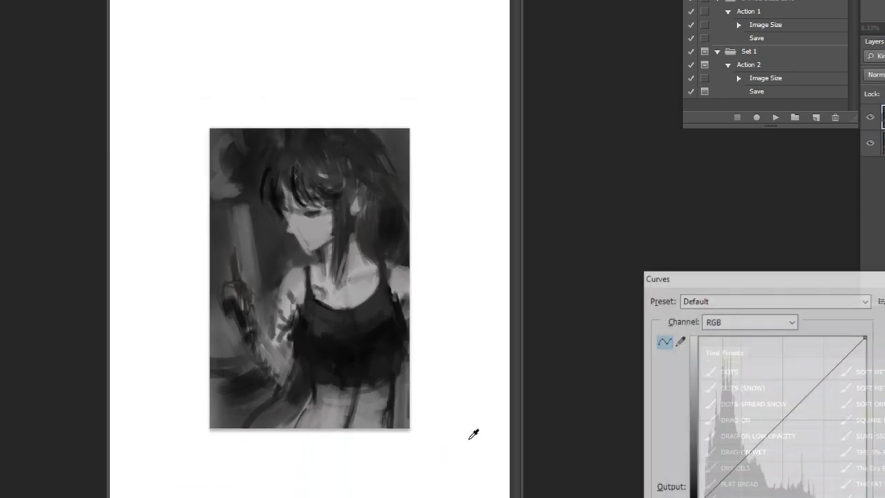
click(758, 315)
click(755, 369)
drag(793, 408, 802, 383)
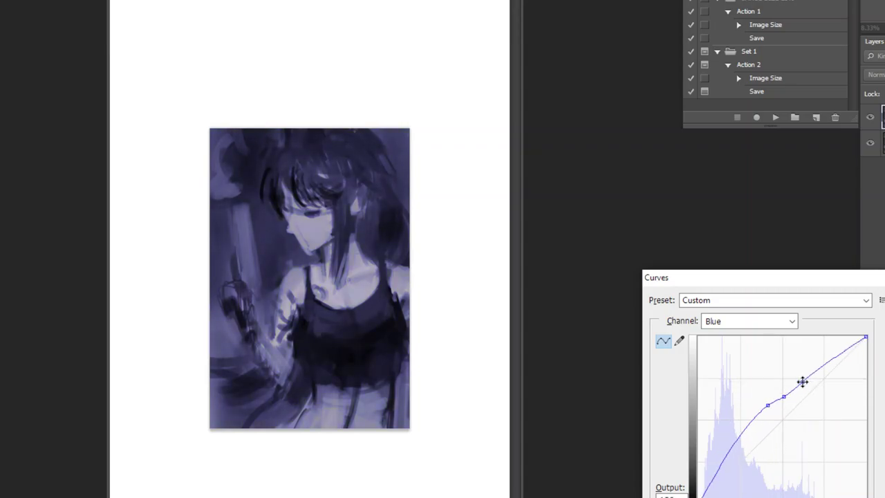
click(744, 320)
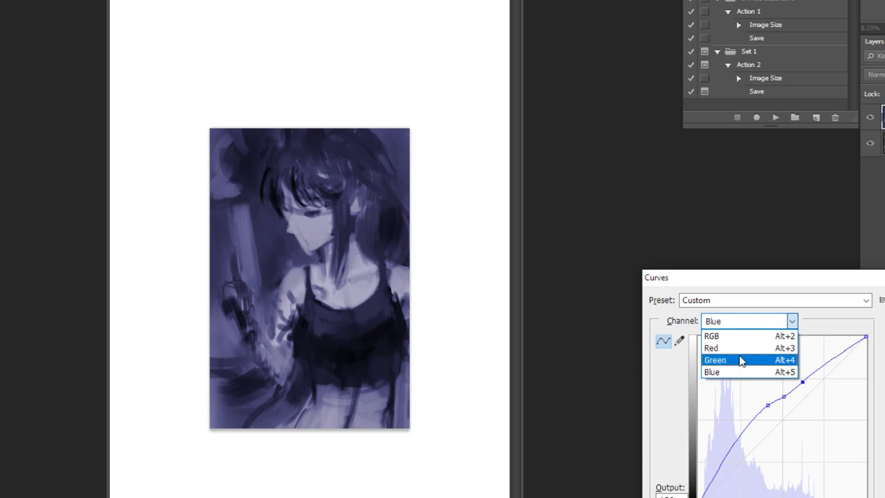
click(743, 357)
drag(783, 418, 793, 397)
click(749, 321)
click(728, 348)
drag(758, 437, 759, 426)
drag(800, 385, 805, 389)
click(756, 322)
click(754, 347)
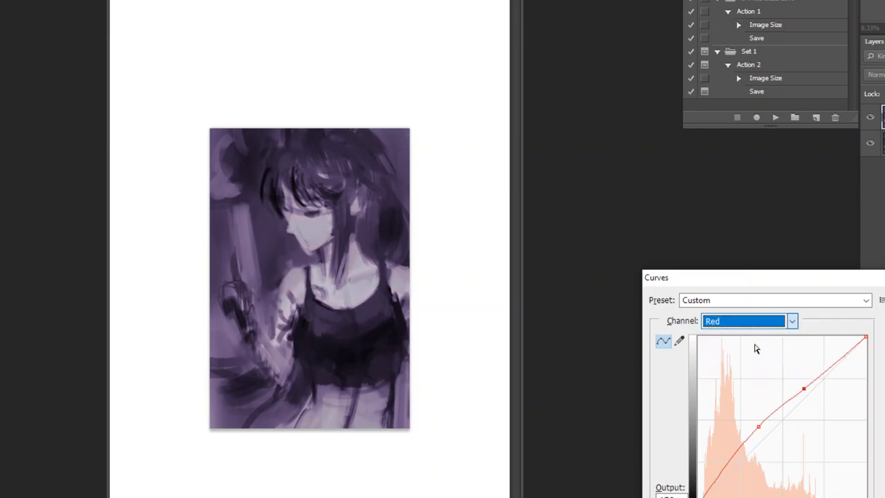
click(758, 322)
click(750, 337)
mouse_move(772, 435)
mouse_down()
mouse_move(781, 447)
mouse_move(773, 432)
mouse_up()
drag(807, 405, 803, 400)
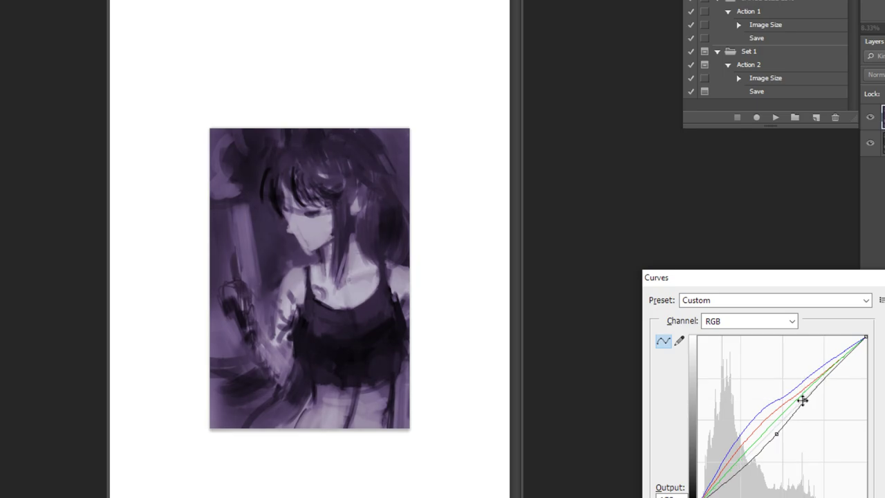
click(751, 323)
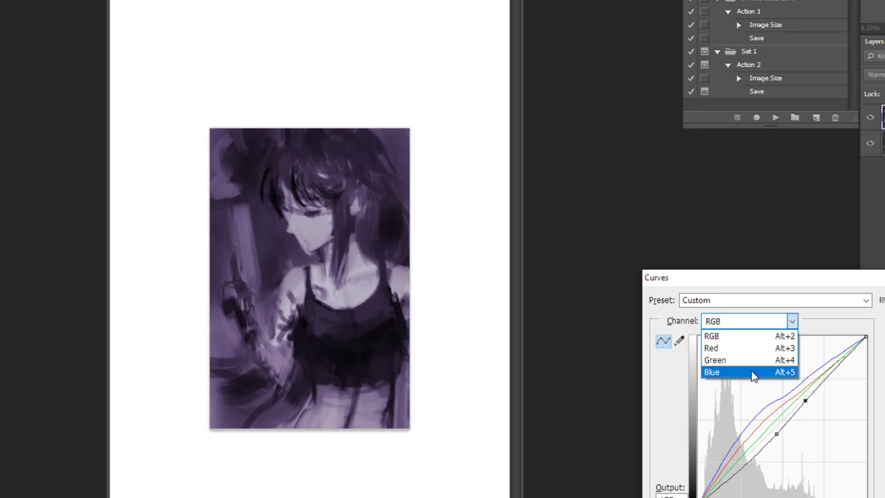
click(751, 371)
mouse_move(722, 457)
mouse_down()
mouse_move(727, 472)
mouse_move(723, 464)
mouse_up()
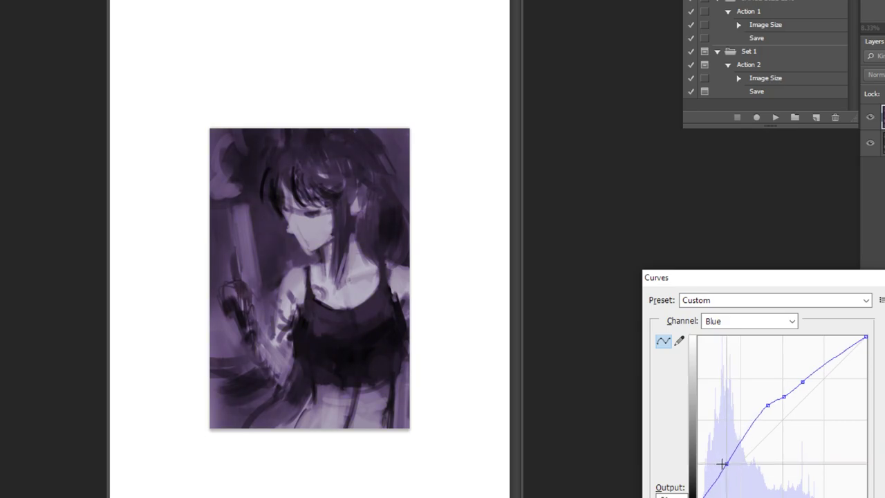
drag(843, 353, 842, 332)
click(755, 321)
click(751, 359)
mouse_move(802, 397)
mouse_down()
mouse_move(804, 405)
mouse_move(791, 401)
mouse_up()
key(Return)
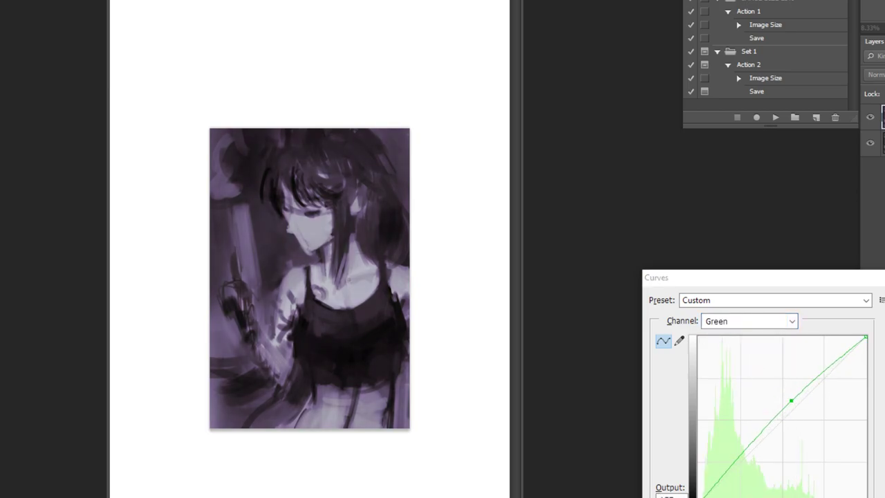
click(790, 421)
mouse_move(755, 439)
mouse_down()
mouse_move(745, 449)
mouse_move(762, 429)
mouse_up()
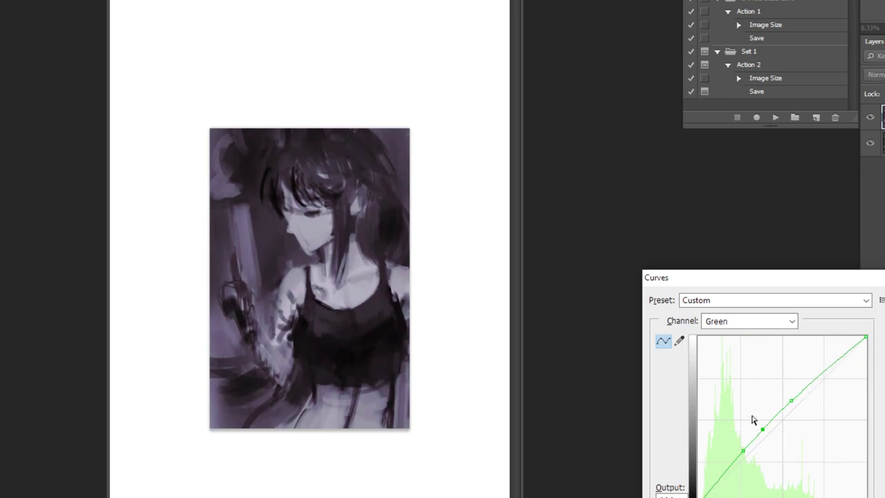
drag(795, 396, 798, 389)
key(Escape)
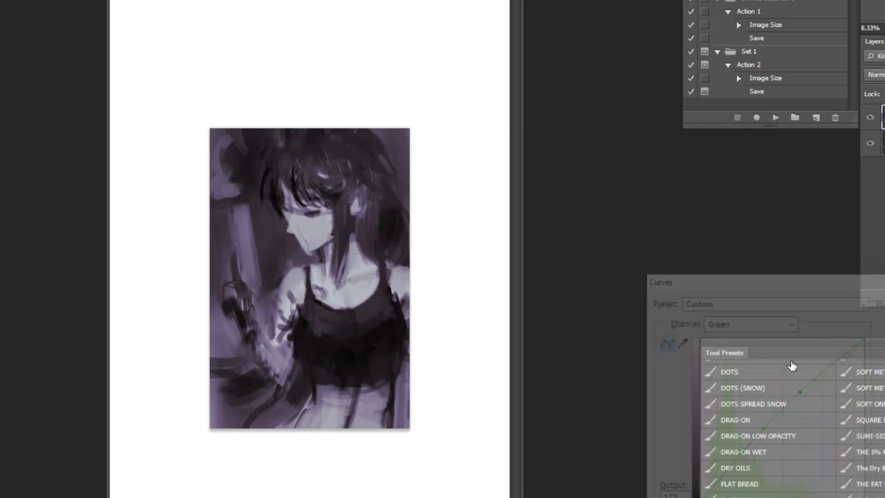
Start a new Curves adjustment and raise the Red channel's midtones to warm the grayscale painting
key(ctrl+m)
click(764, 322)
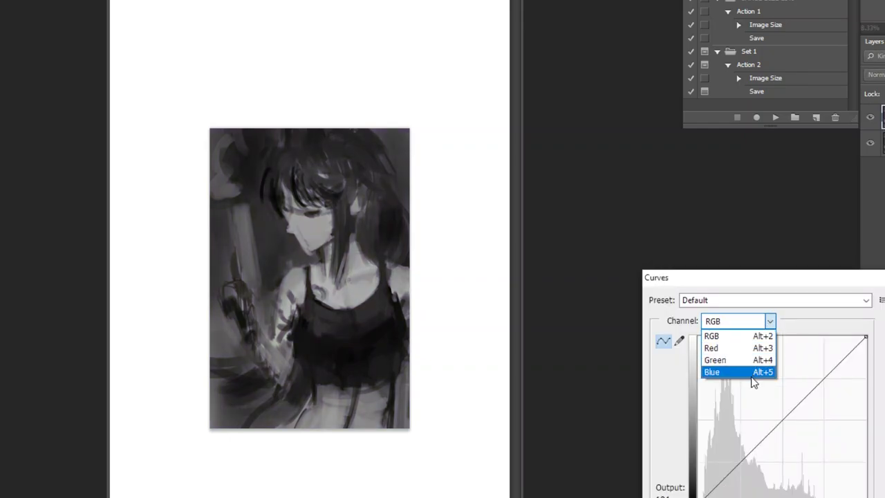
click(745, 353)
click(793, 390)
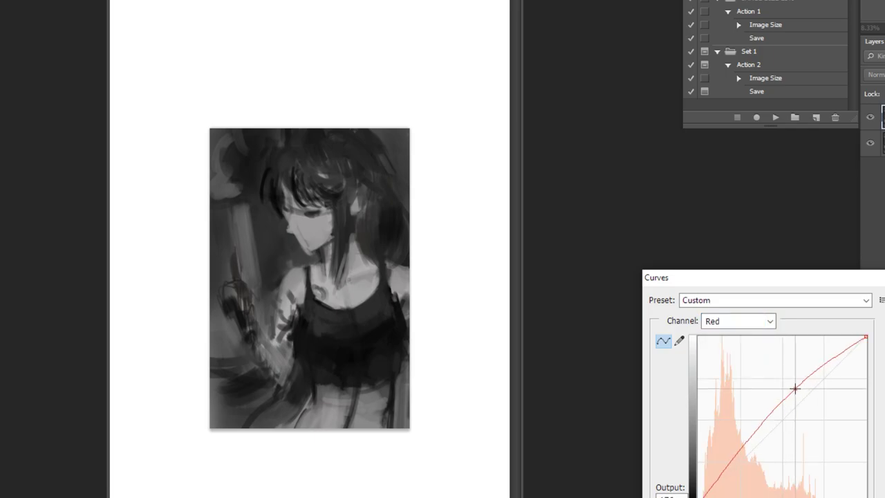
drag(795, 390, 793, 411)
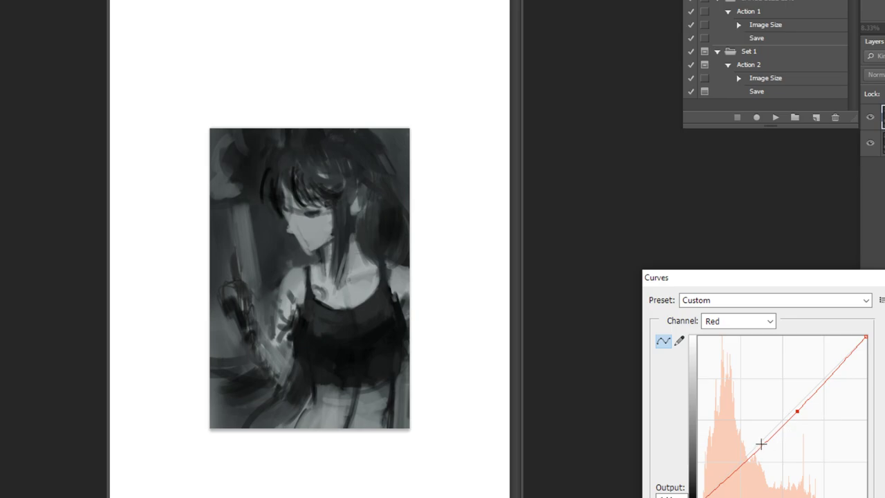
mouse_move(758, 453)
mouse_down()
mouse_move(756, 441)
mouse_move(761, 451)
mouse_up()
drag(794, 413, 802, 399)
drag(761, 450, 787, 409)
Lift the upper part of the Green channel curve to brighten the light skin areas
click(738, 321)
click(715, 358)
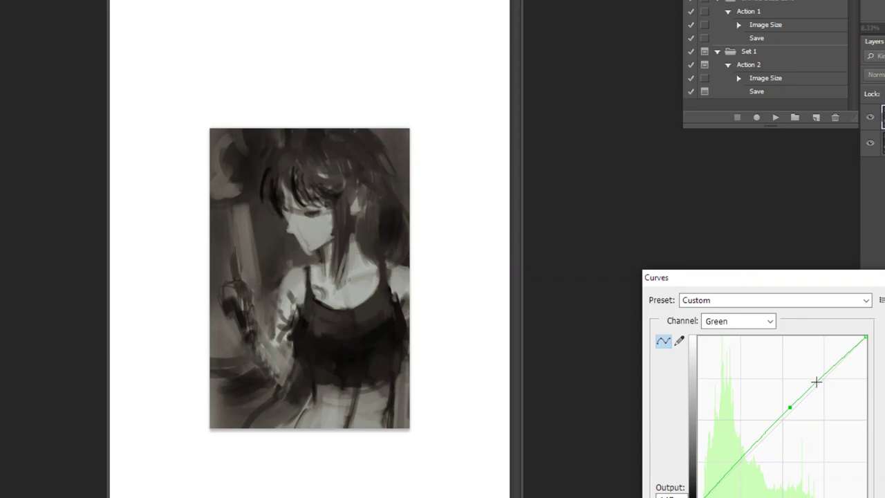
drag(817, 382, 820, 371)
Raise the Blue channel's highlights while lowering its darker range for brown shadows and cool skin, and apply the Curves adjustment
click(769, 321)
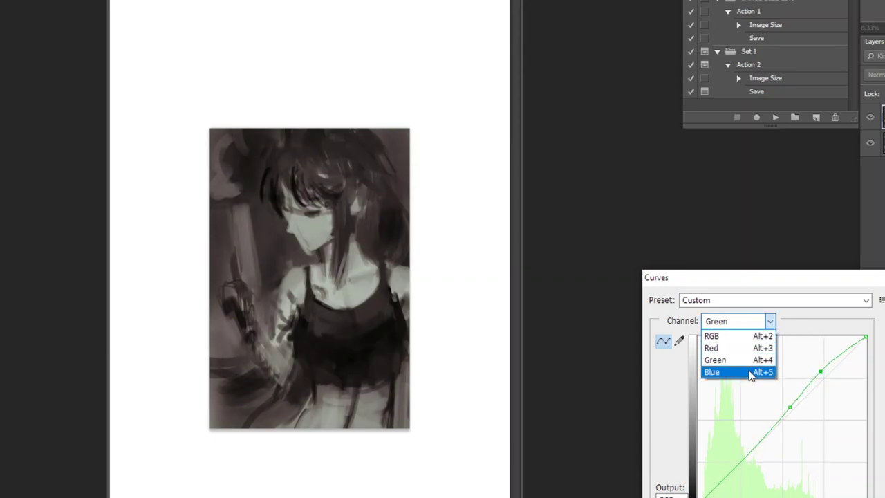
click(751, 372)
drag(798, 401, 805, 385)
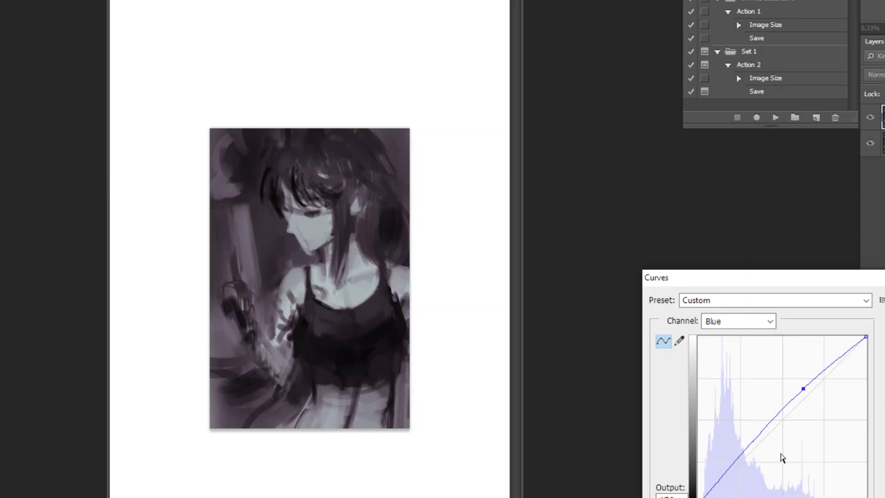
drag(760, 445, 764, 438)
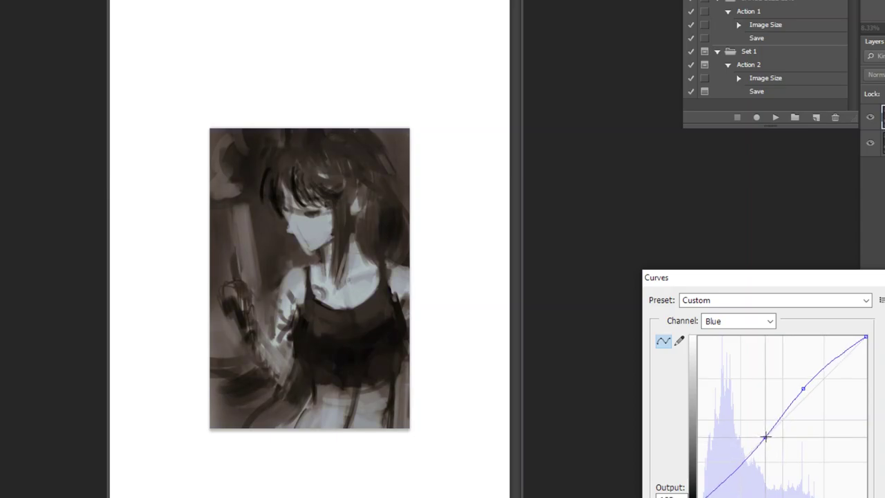
key(Return)
Mirror the canvas with the recorded action, change the brush's blending mode and tint the face and upper arm with a soft pink
click(775, 118)
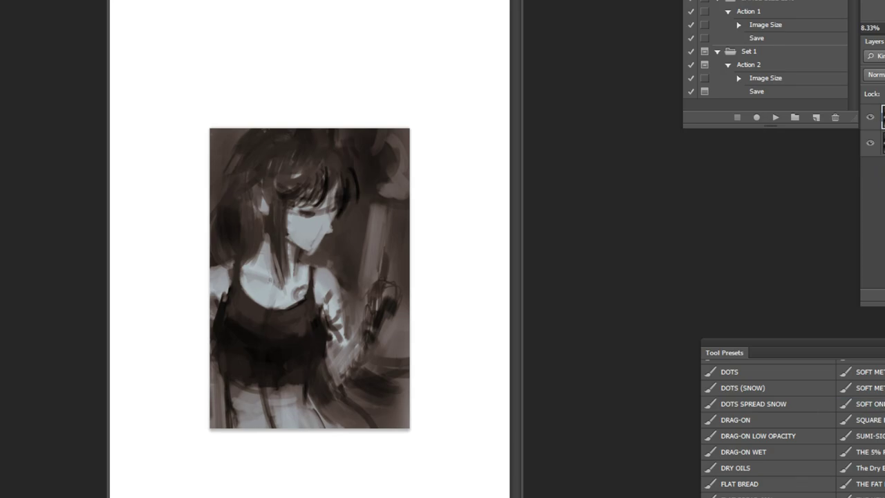
key(ctrl+plus)
click(131, 0)
click(128, 117)
drag(650, 276, 710, 252)
drag(827, 394, 827, 405)
click(717, 254)
key(Return)
drag(305, 137, 330, 172)
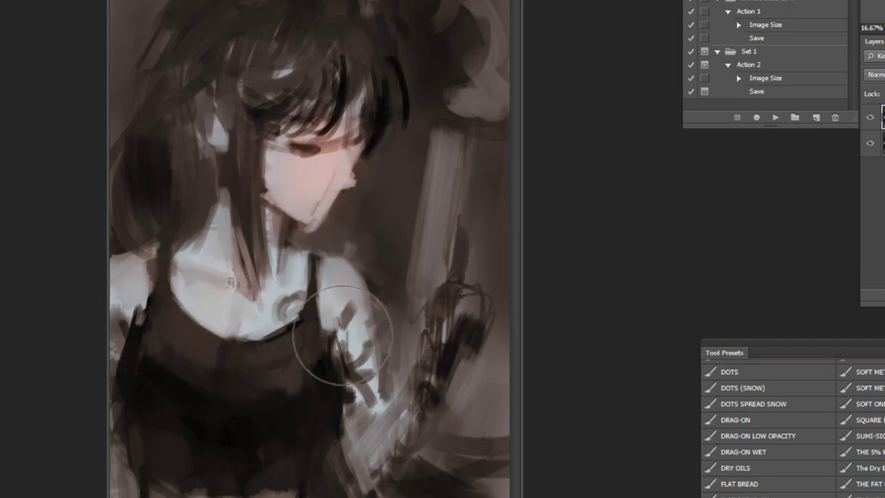
alt+click(416, 432)
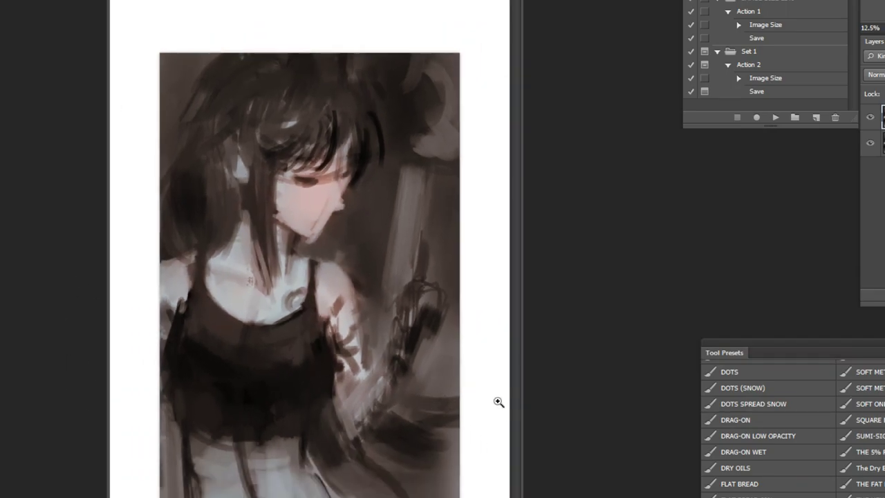
Choose a dark red colour and glaze it over the bangs, crown and long hair
drag(770, 309, 782, 336)
click(828, 408)
click(781, 344)
key(Return)
mouse_move(228, 174)
mouse_down()
mouse_move(233, 95)
mouse_move(260, 99)
mouse_move(287, 159)
mouse_move(357, 148)
mouse_move(340, 89)
mouse_move(261, 148)
mouse_move(306, 74)
mouse_move(348, 79)
mouse_move(271, 90)
mouse_move(222, 159)
mouse_up()
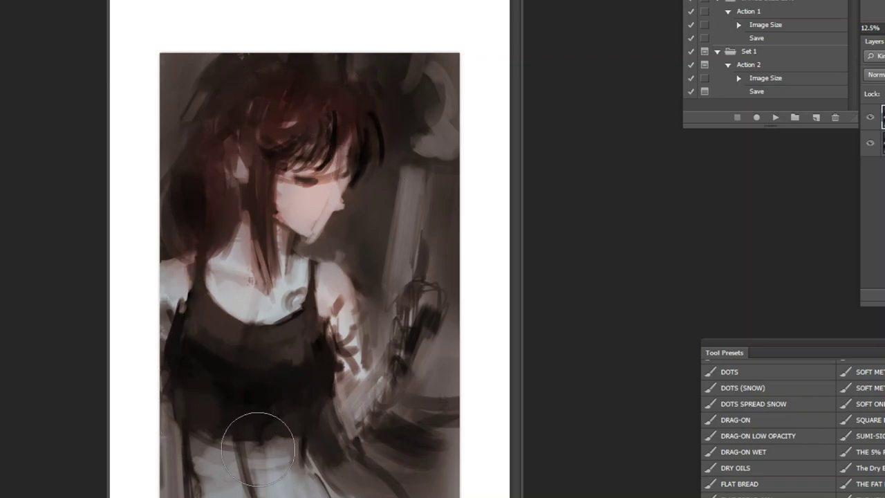
Set the foreground colour to blue-gray 3d4043, change the brush's blending mode and glaze the tank top with it
alt+click(298, 387)
click(2, 391)
click(667, 349)
click(655, 366)
click(826, 308)
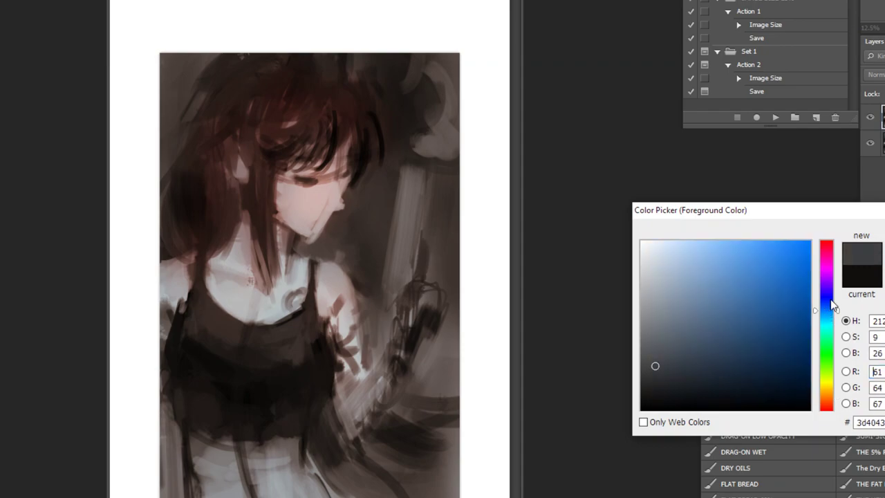
key(Return)
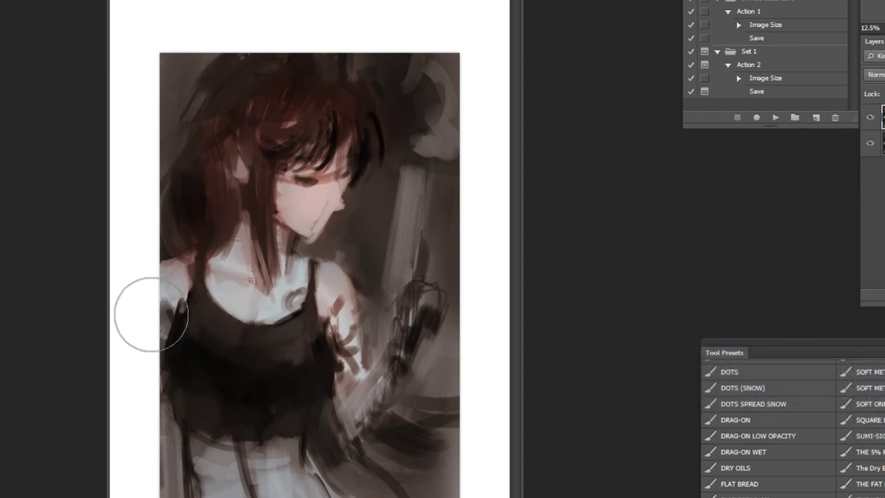
click(123, 2)
click(118, 298)
mouse_move(217, 338)
mouse_down()
mouse_move(253, 366)
mouse_move(303, 342)
mouse_move(300, 385)
mouse_move(312, 340)
mouse_up()
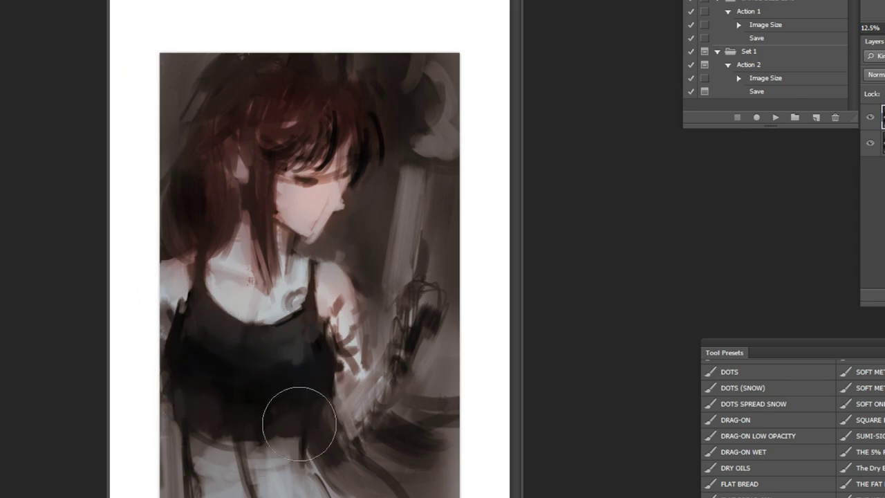
Raise the Blue channel's shadows with Curves and mirror the canvas using the recorded action
key(ctrl+minus)
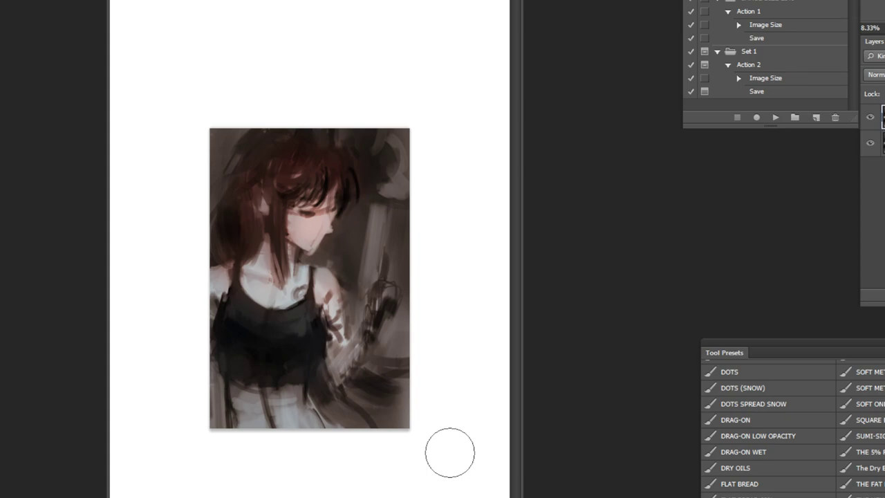
key(ctrl+m)
click(735, 321)
click(737, 352)
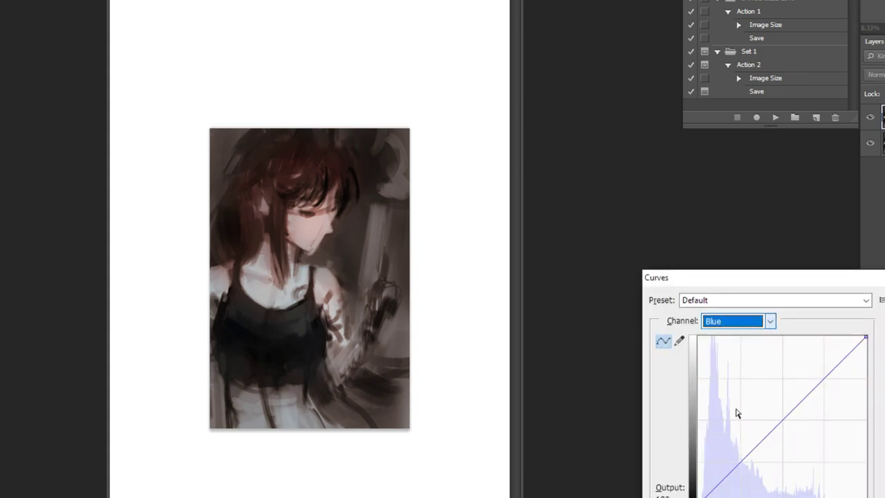
mouse_move(705, 491)
mouse_down()
mouse_move(699, 487)
mouse_move(730, 467)
mouse_up()
key(Return)
click(775, 118)
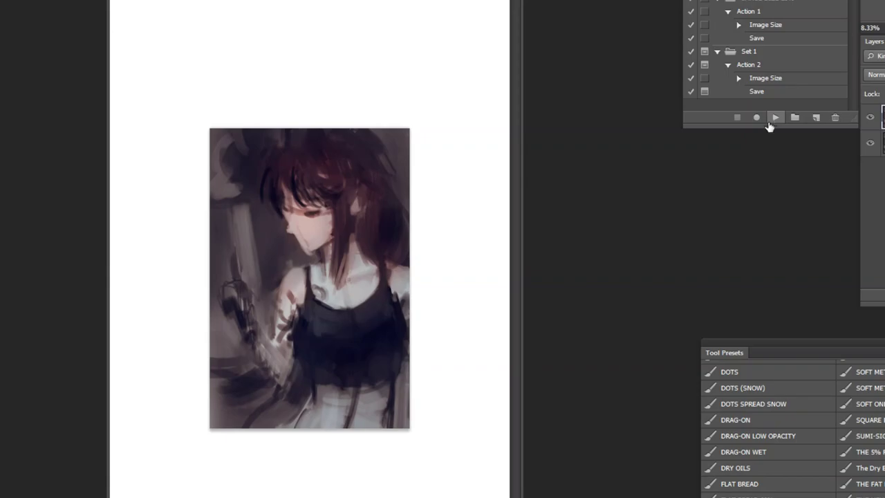
Choose a soft brush preset, enlarge it and brush gentle tone along the jaw toward the neck
scroll(375, 178, up, 3)
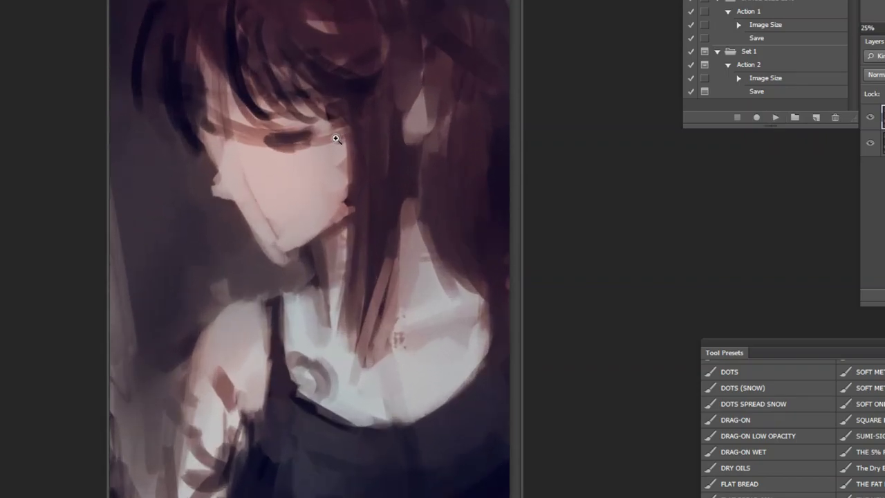
click(872, 404)
key(bracketright)
key(bracketright)
key(bracketright)
key(bracketright)
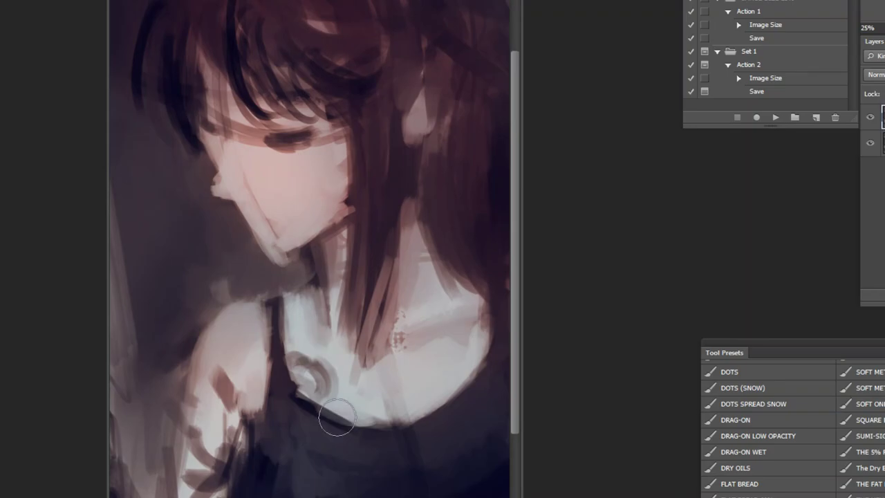
mouse_move(261, 234)
mouse_down()
mouse_move(300, 203)
mouse_move(271, 272)
mouse_move(316, 203)
mouse_move(351, 227)
mouse_up()
Enlarge the soft brush and warm the skin of the neck, chest and far shoulder
key(ctrl+minus)
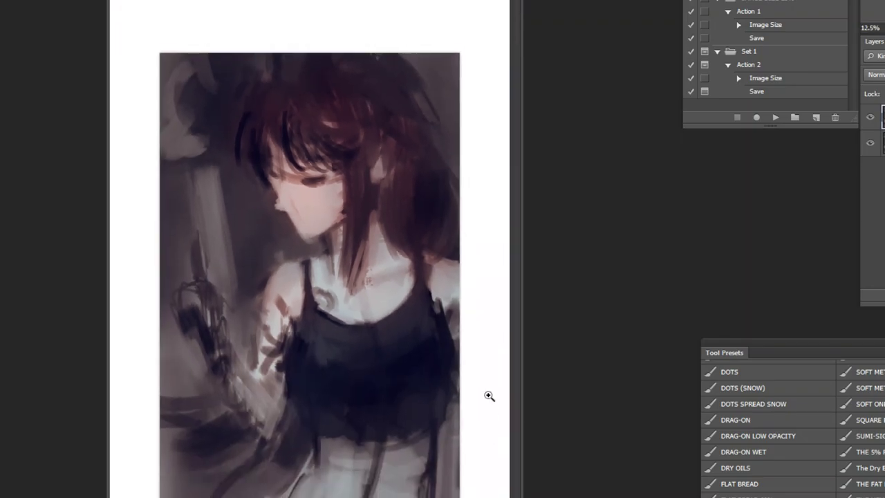
key(bracketright)
key(bracketright)
key(bracketright)
key(bracketright)
mouse_move(354, 287)
mouse_down()
mouse_move(330, 311)
mouse_move(385, 287)
mouse_move(425, 302)
mouse_move(395, 262)
mouse_move(401, 291)
mouse_move(443, 295)
mouse_move(416, 266)
mouse_move(451, 268)
mouse_up()
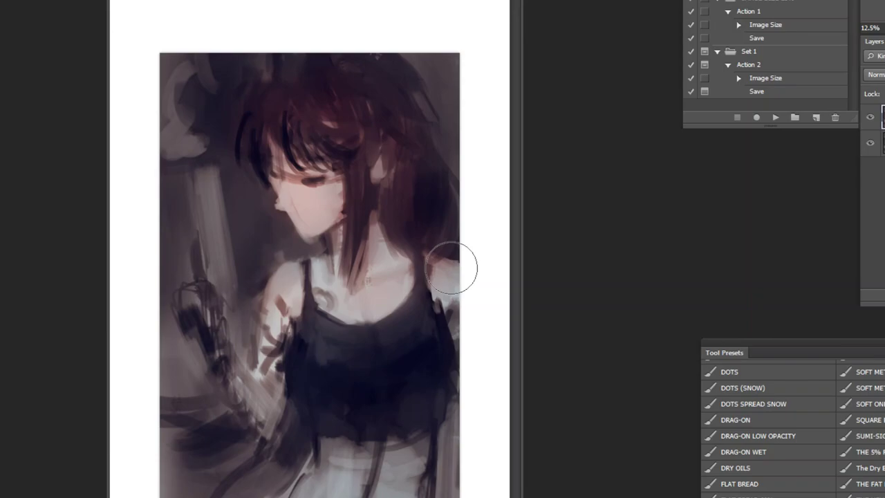
Switch to the FLAT BREAD brush and refine the hair ends, strap and shoulder with sampled tones
click(769, 483)
mouse_move(395, 251)
mouse_down()
mouse_move(411, 257)
mouse_move(443, 240)
mouse_move(446, 304)
mouse_up()
alt+click(408, 243)
drag(428, 266, 442, 313)
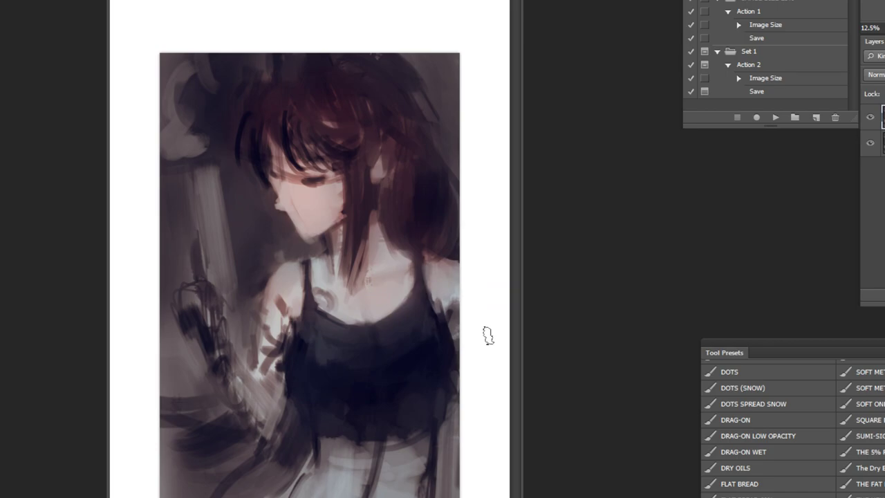
alt+click(287, 271)
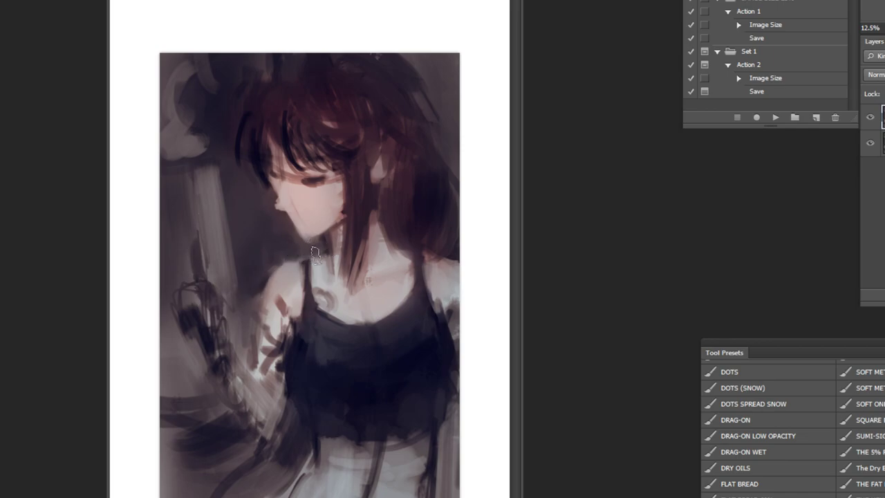
alt+click(340, 238)
Paint out the dark vertical line on the pale clothing below the tank top with sampled tones
ctrl+click(455, 351)
mouse_move(441, 421)
mouse_down()
mouse_move(423, 473)
mouse_move(379, 475)
mouse_up()
alt+click(404, 470)
drag(384, 443, 367, 494)
alt+click(390, 312)
drag(397, 454, 379, 493)
drag(382, 441, 375, 491)
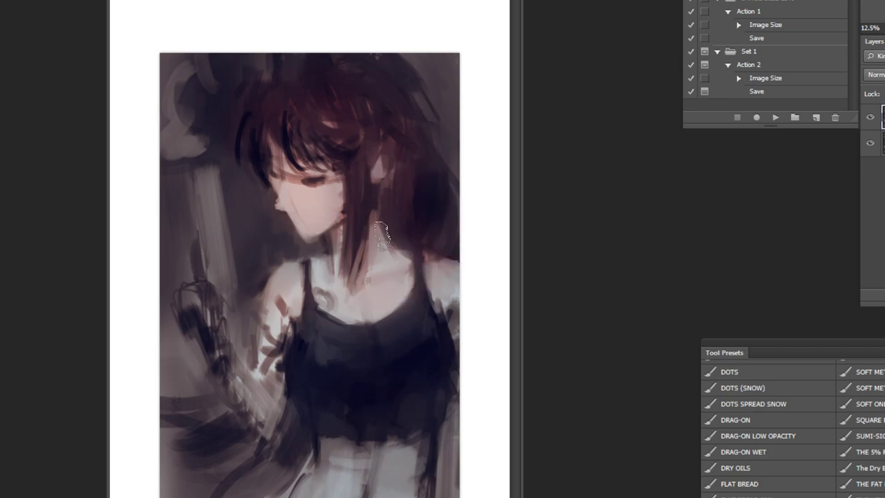
Brush sampled skin tone over the woman's near shoulder and upper arm
key(bracketright)
scroll(295, 197, up, 4)
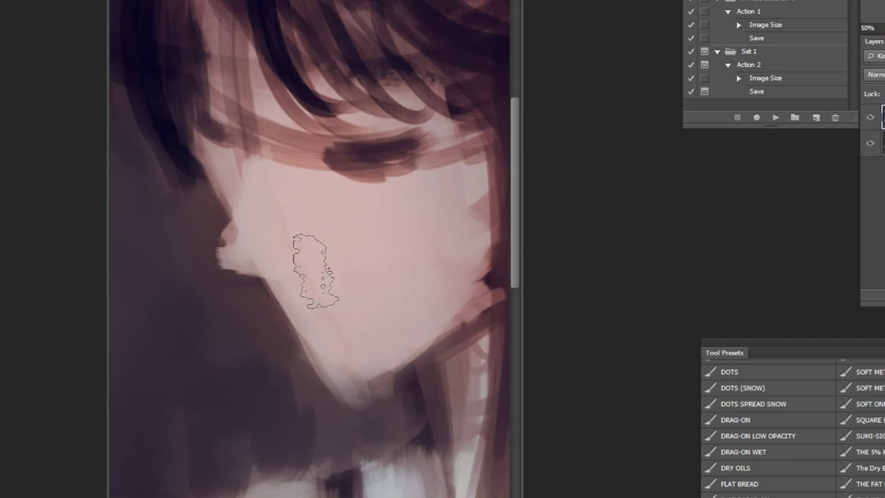
scroll(421, 302, down, 4)
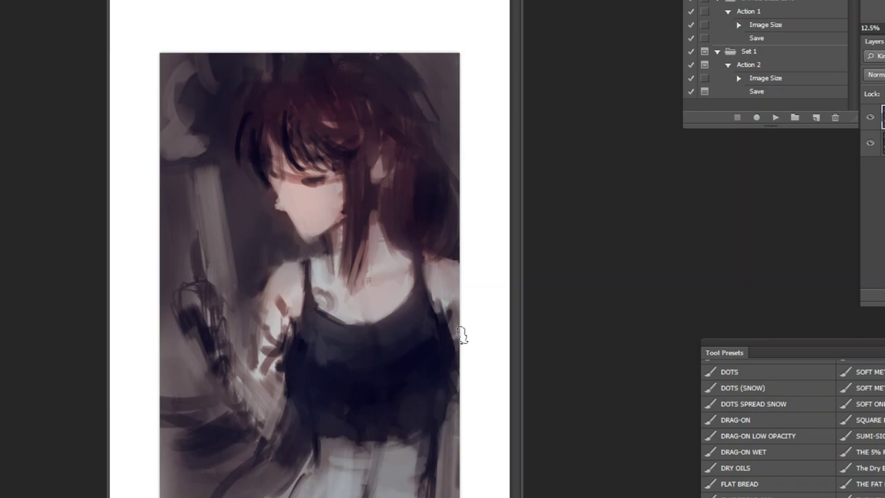
alt+click(294, 291)
drag(279, 298, 288, 322)
alt+click(303, 358)
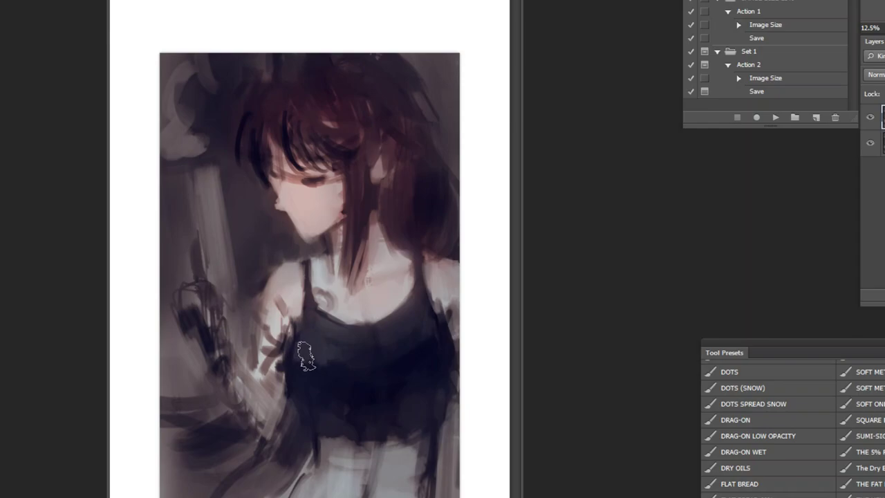
Apply Curves to the painting, raising the Blue channel's midtones for a cooler violet cast
key(ctrl+minus)
key(ctrl+m)
click(737, 320)
click(755, 372)
drag(804, 407, 793, 399)
click(745, 450)
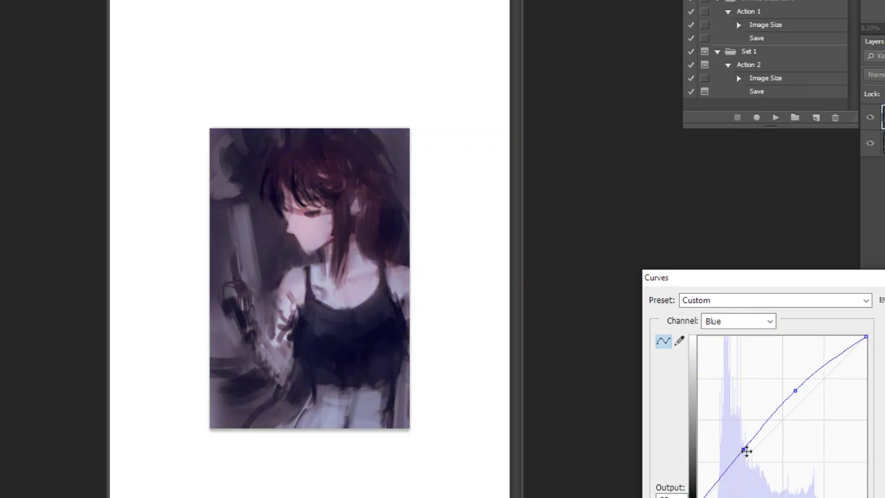
key(Return)
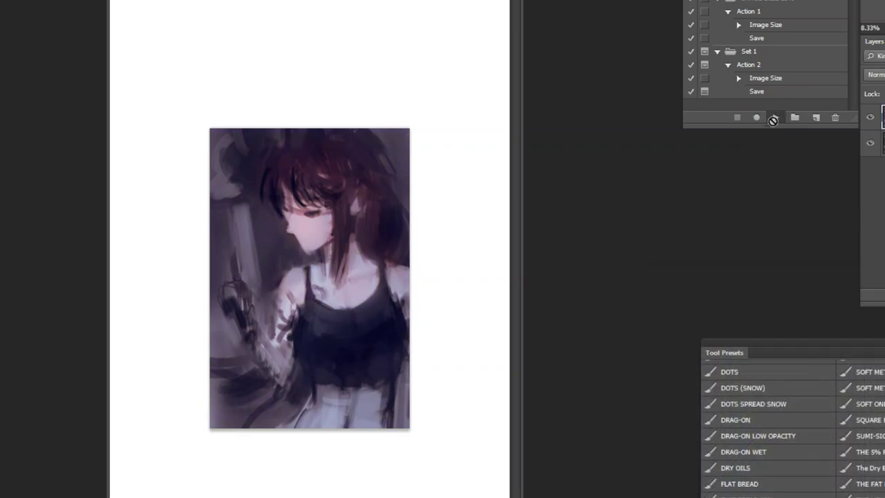
Flip the canvas horizontally and set Hue/Saturation's saturation to +24
click(775, 118)
key(ctrl+u)
drag(811, 497, 827, 497)
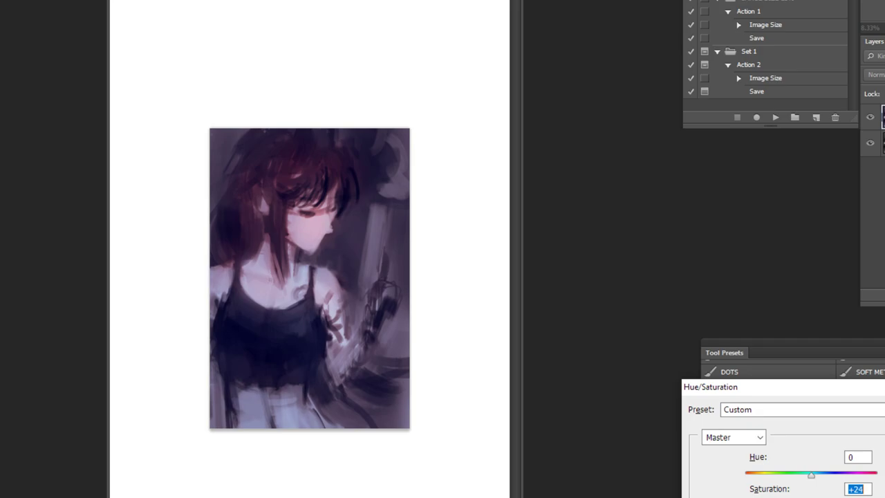
key(Return)
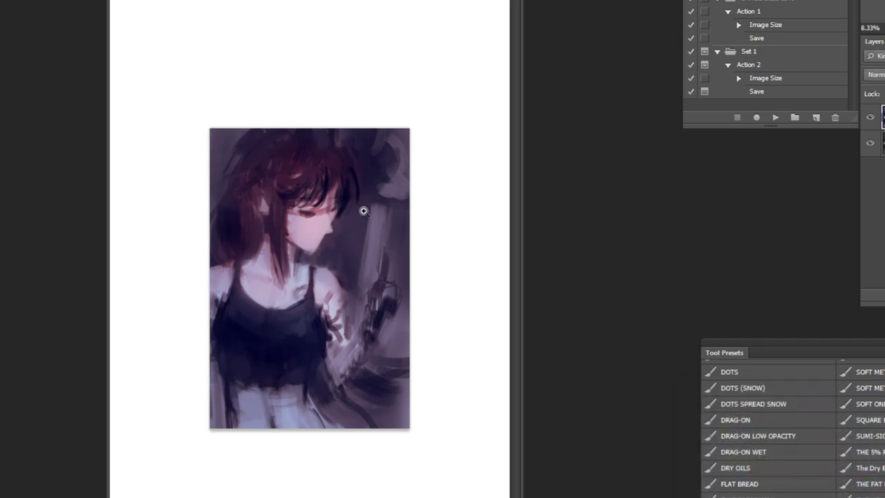
Shrink the brush and refine the tank top's neckline and strap near the chest tattoo with a sampled dark tone
click(346, 296)
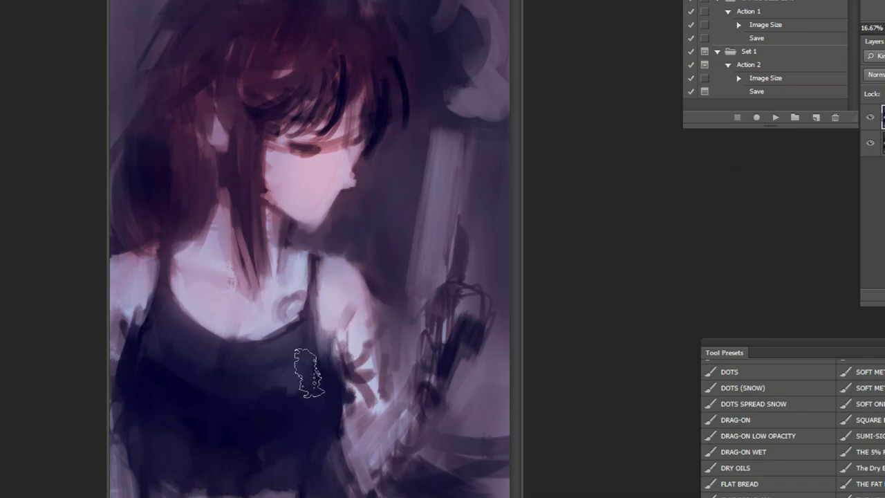
key(bracketleft)
key(bracketleft)
key(bracketleft)
alt+click(309, 339)
drag(311, 318, 297, 338)
alt+click(311, 352)
alt+click(311, 352)
Duplicate the painting layer and limit the copy's blending to the red channel
ctrl+click(373, 465)
key(ctrl+j)
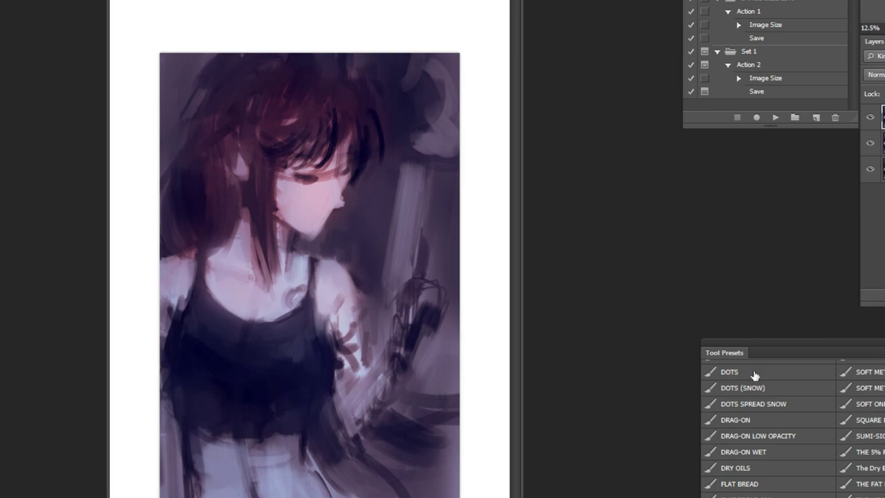
click(803, 397)
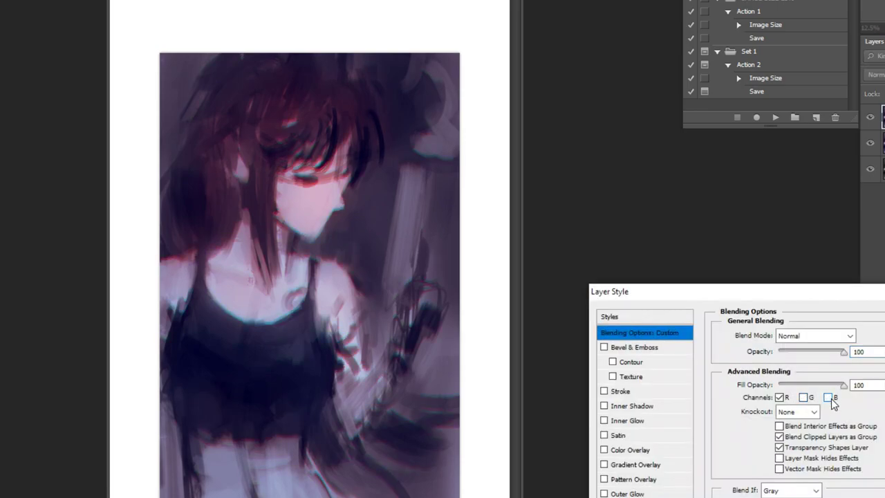
key(Return)
Give the red-channel copy a lightening blend mode, flip the canvas back and merge the copy down
click(877, 74)
click(877, 246)
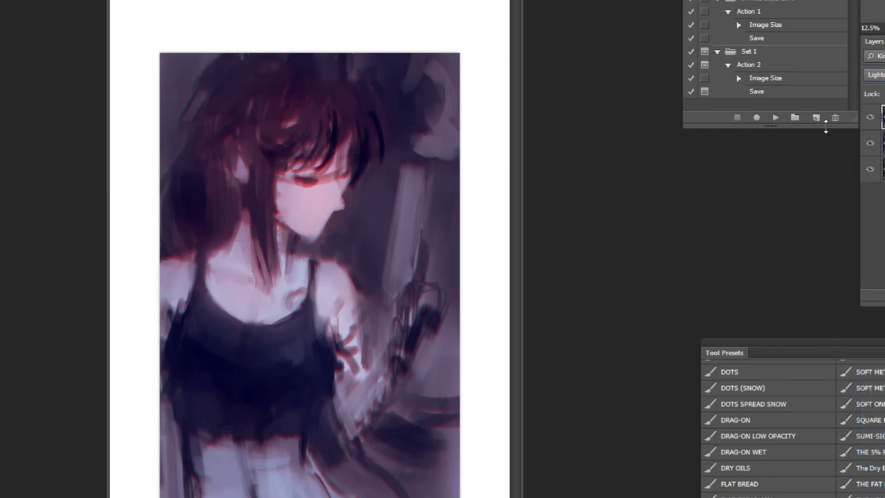
click(777, 119)
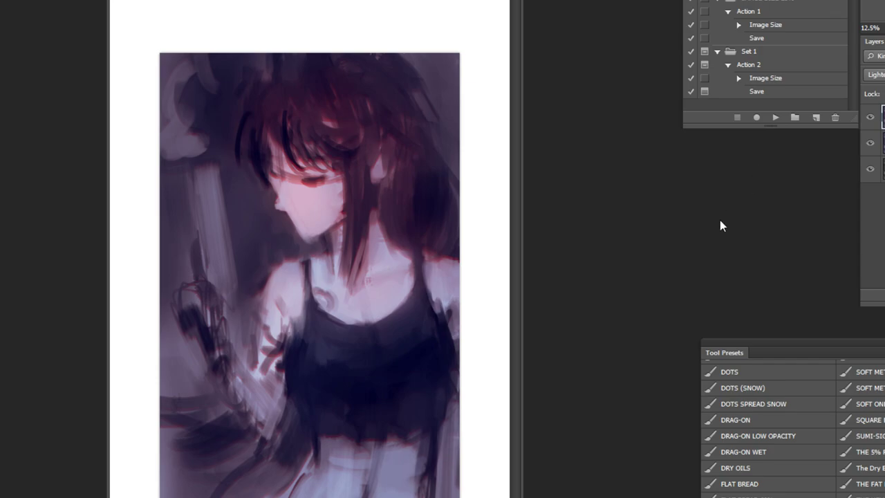
key(ctrl+e)
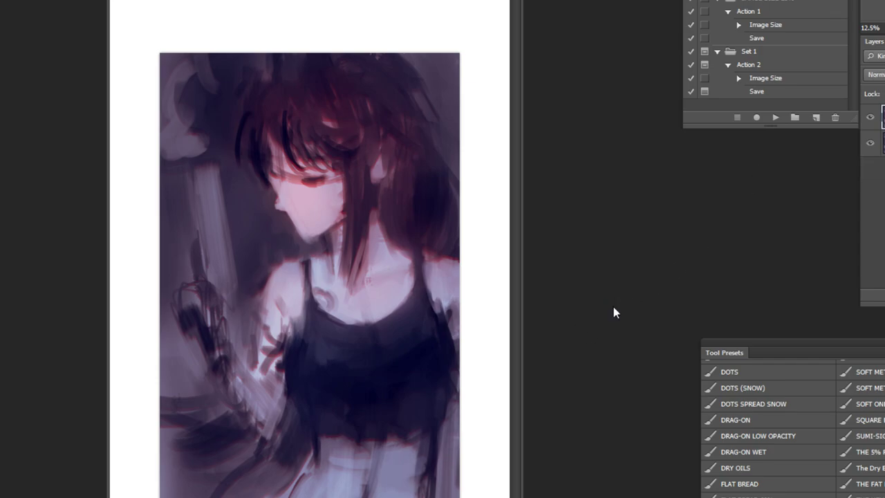
Smooth the tank top's neckline below the chest with a sampled dark tone
click(406, 234)
click(407, 234)
alt+click(332, 403)
drag(358, 403, 319, 397)
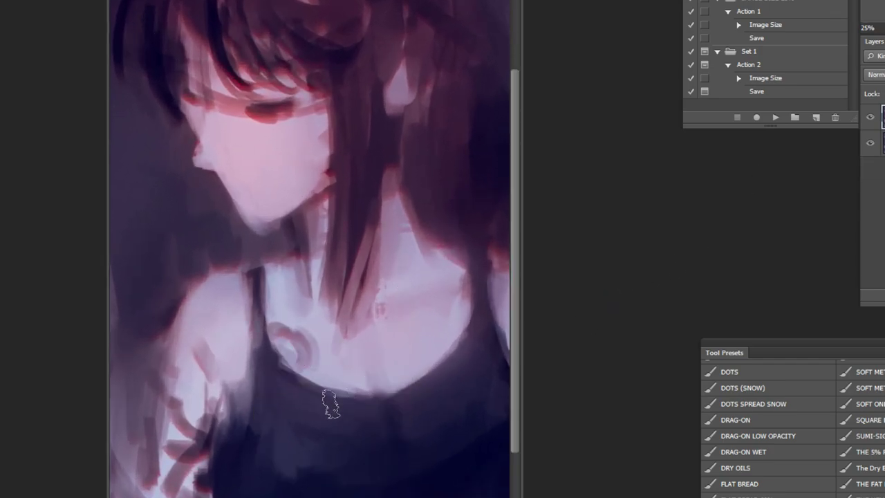
alt+click(419, 409)
alt+click(419, 409)
Soften and redden the shadow around the closed eye with sampled tones
click(349, 91)
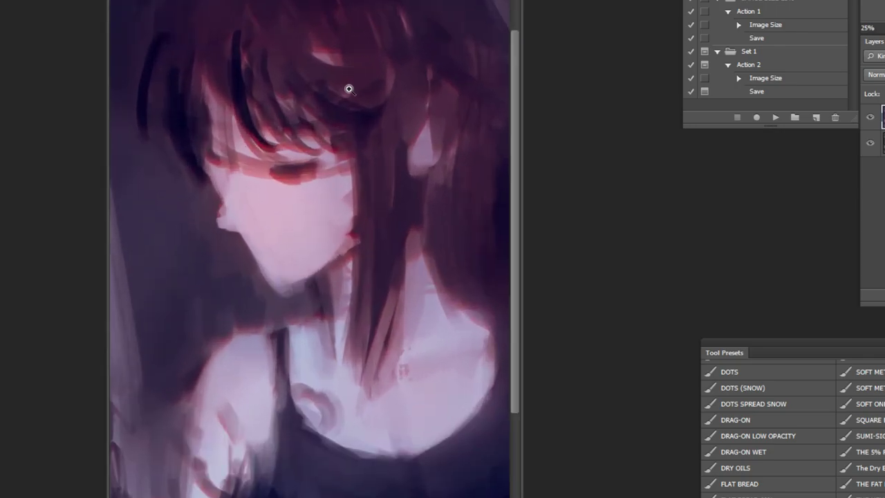
click(253, 124)
click(253, 123)
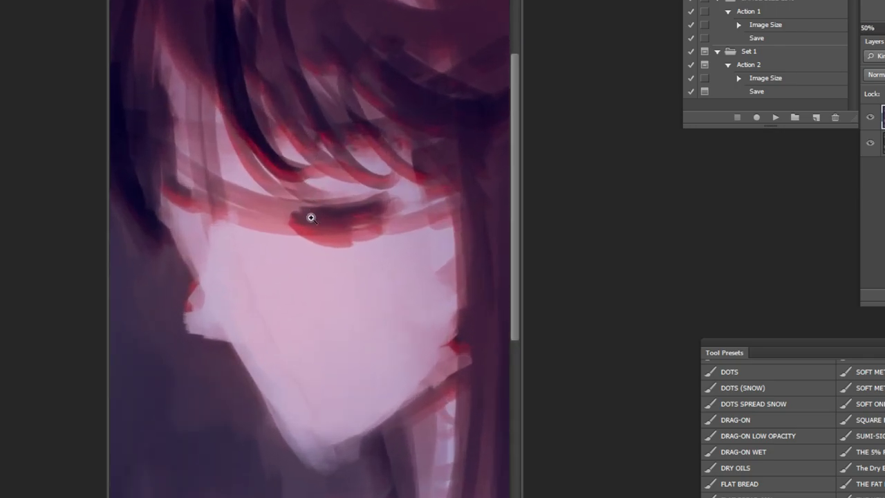
alt+click(309, 220)
alt+click(341, 224)
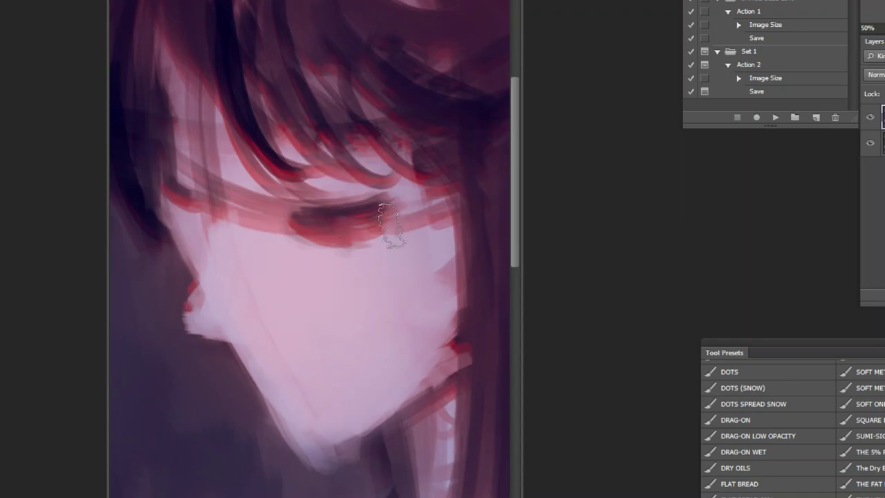
key(ctrl+minus)
key(ctrl+minus)
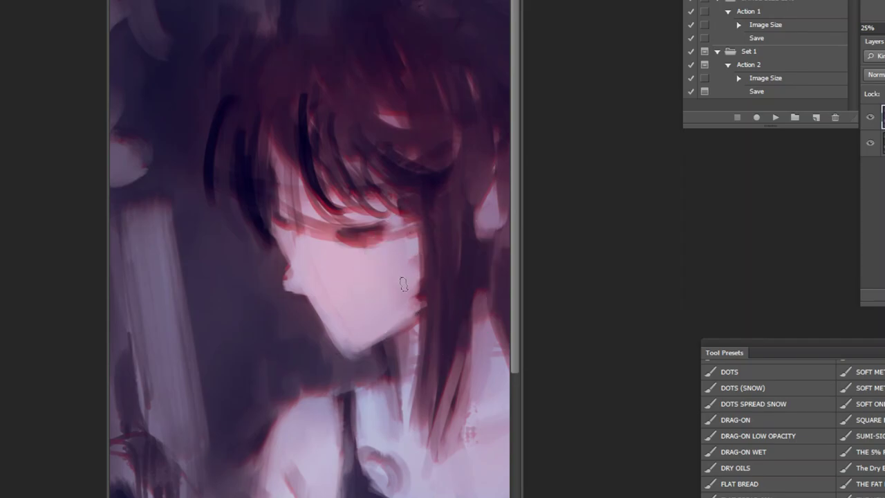
Paint dark curved strands through the fringe above the eye with a sampled hair colour
click(330, 160)
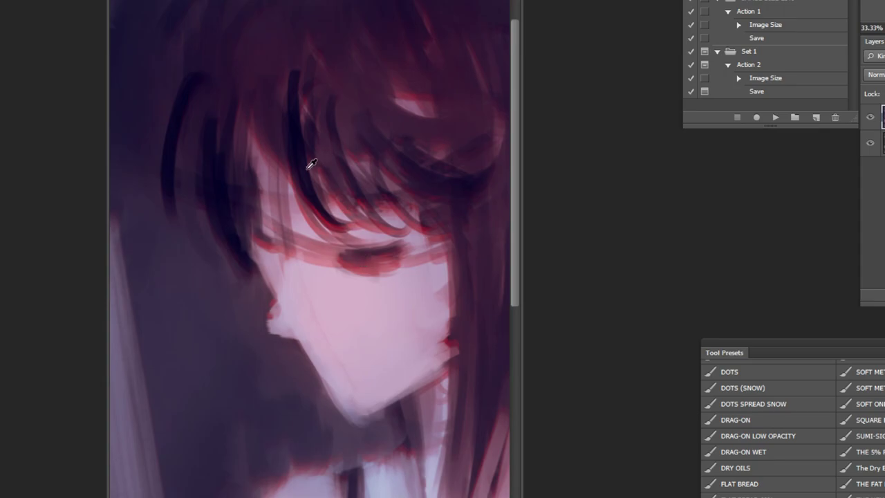
drag(281, 166, 349, 228)
drag(314, 158, 446, 246)
drag(290, 80, 305, 149)
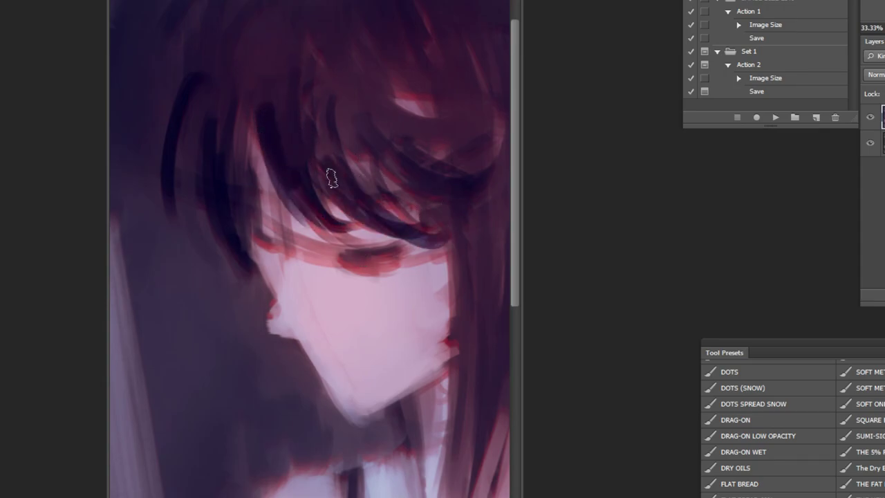
key(ctrl+minus)
key(ctrl+minus)
key(ctrl+minus)
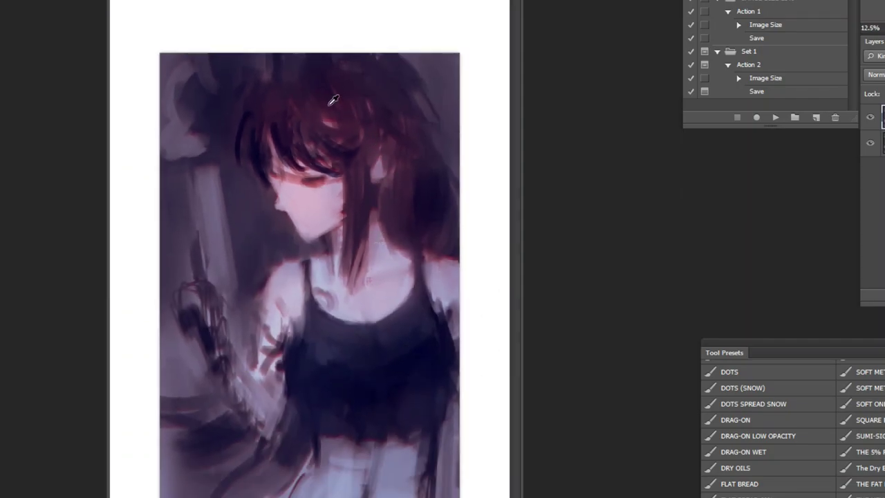
Scale the painting layer up slightly beyond the canvas with Free Transform
key(ctrl+t)
drag(461, 49, 481, 36)
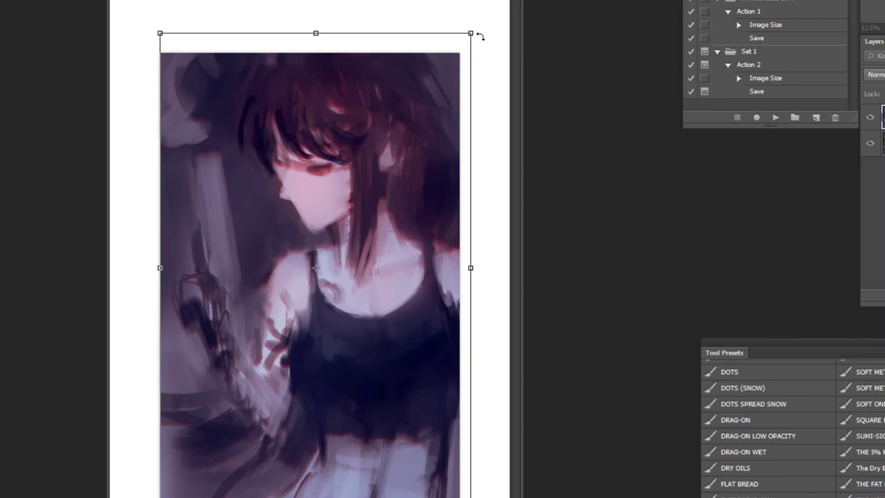
key(Return)
alt+click(189, 122)
mouse_move(179, 94)
mouse_down()
mouse_move(193, 73)
mouse_move(255, 92)
mouse_up()
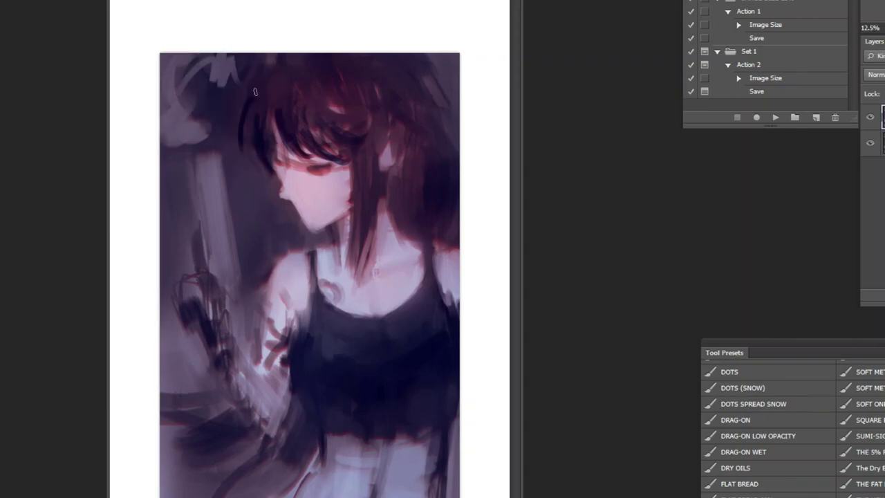
key(ctrl+z)
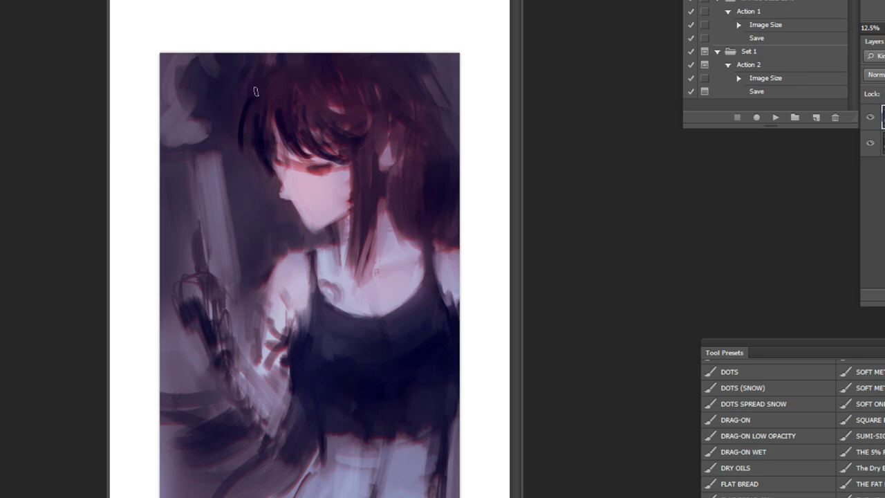
Dab shading at the eye's inner corner and paint the underside of the nose and the mouth line
ctrl+click(298, 69)
ctrl+click(294, 66)
ctrl+click(293, 66)
ctrl+click(294, 65)
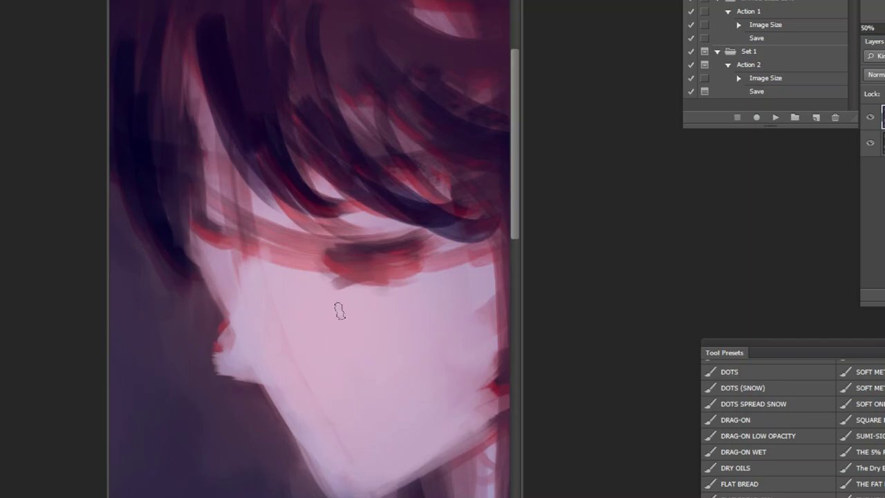
drag(325, 283, 345, 282)
mouse_move(260, 377)
mouse_down()
mouse_move(309, 376)
mouse_move(277, 394)
mouse_move(291, 435)
mouse_move(321, 431)
mouse_move(355, 451)
mouse_move(308, 435)
mouse_move(383, 481)
mouse_move(295, 430)
mouse_up()
alt+click(315, 436)
alt+click(295, 429)
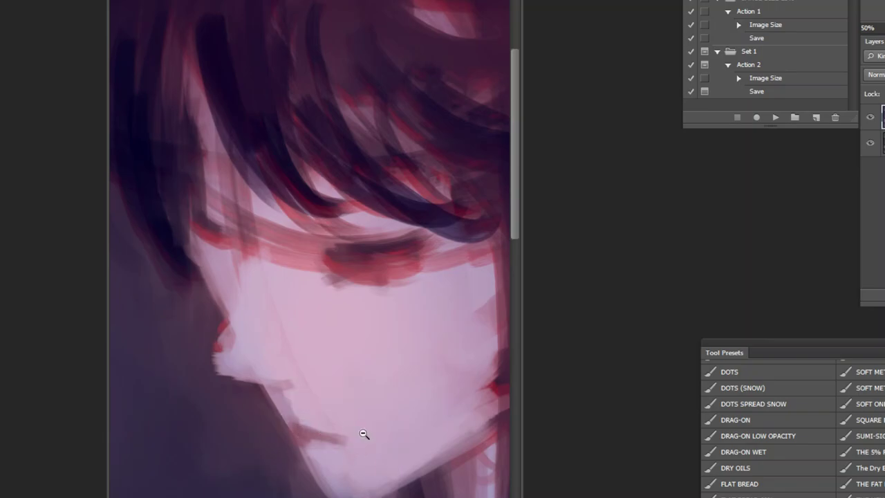
alt+click(385, 406)
alt+click(385, 406)
alt+click(453, 361)
alt+click(455, 359)
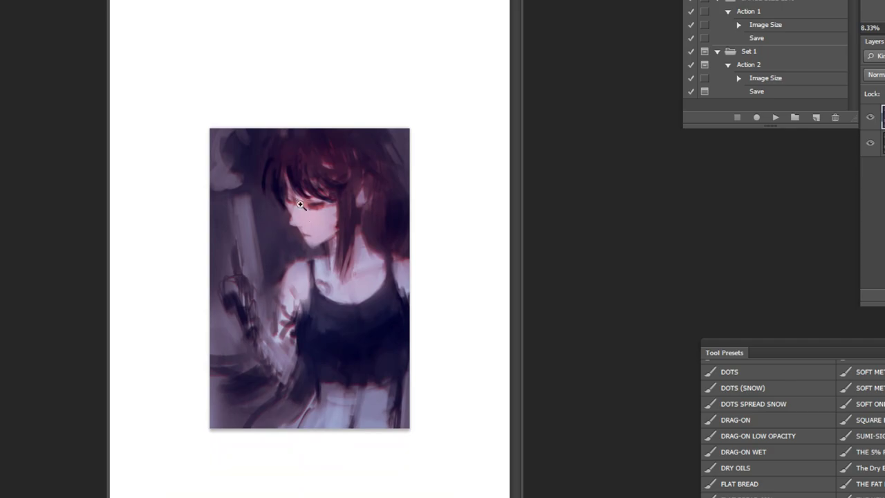
click(291, 140)
click(291, 139)
click(291, 139)
alt+click(294, 187)
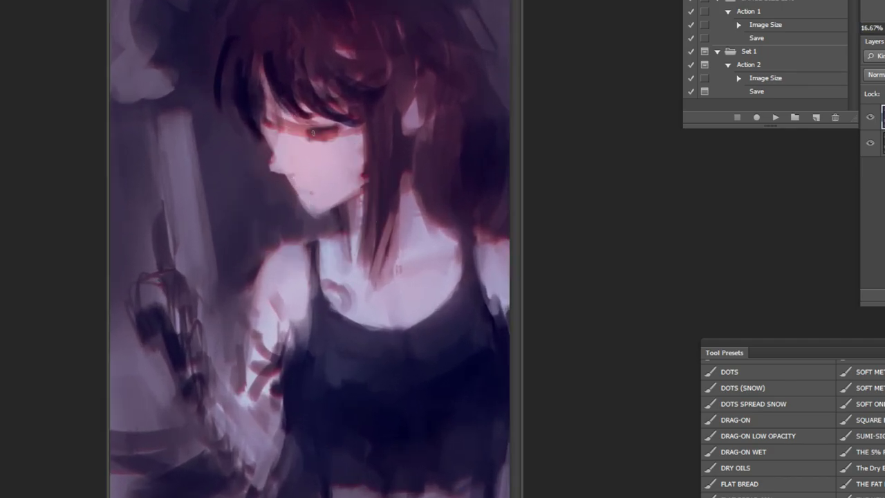
drag(293, 176, 316, 216)
key(ctrl+z)
Shade the far brow area and sharpen the nose's profile with sampled tones
scroll(273, 79, up, 3)
alt+click(233, 220)
mouse_move(226, 151)
mouse_down()
mouse_move(224, 173)
mouse_move(263, 191)
mouse_up()
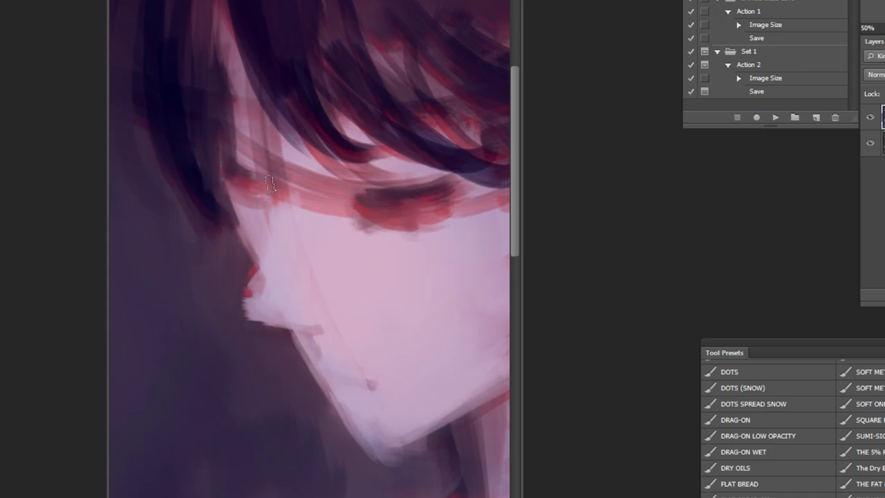
drag(248, 305, 237, 286)
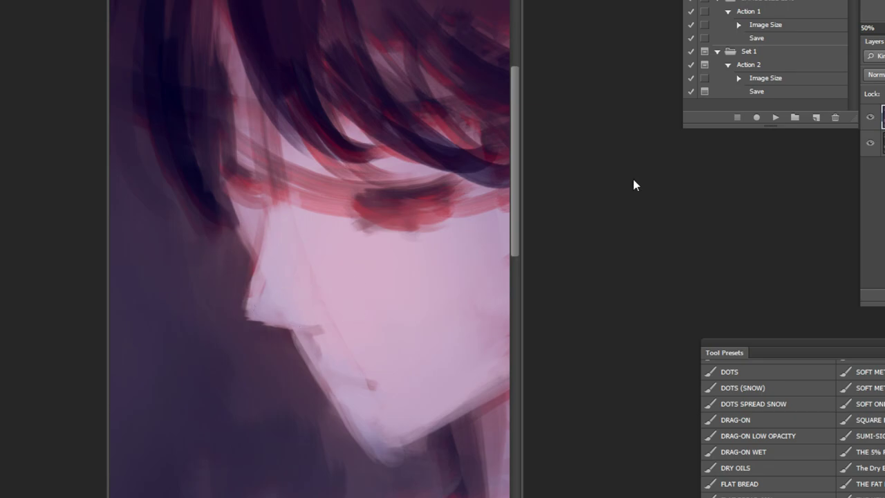
Flip the canvas horizontally and touch up the dark background beside the near shoulder with sampled tones
click(776, 118)
alt+click(453, 378)
alt+click(454, 379)
alt+click(454, 379)
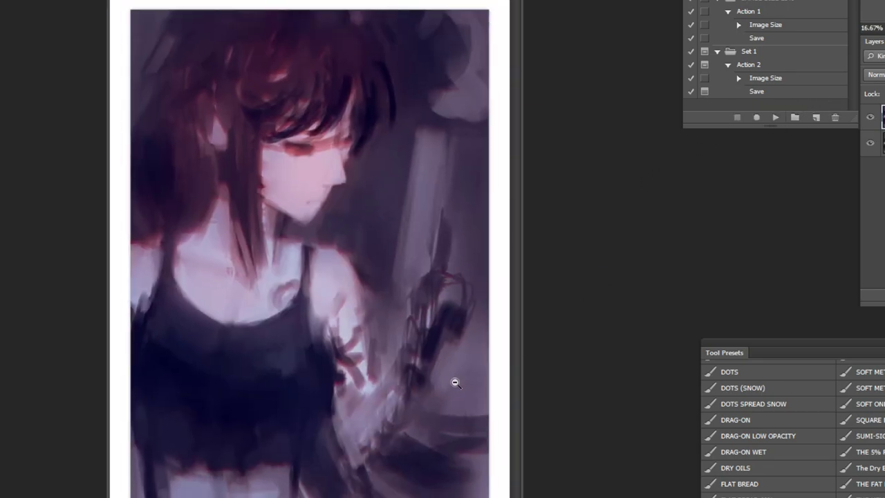
alt+click(454, 378)
click(276, 134)
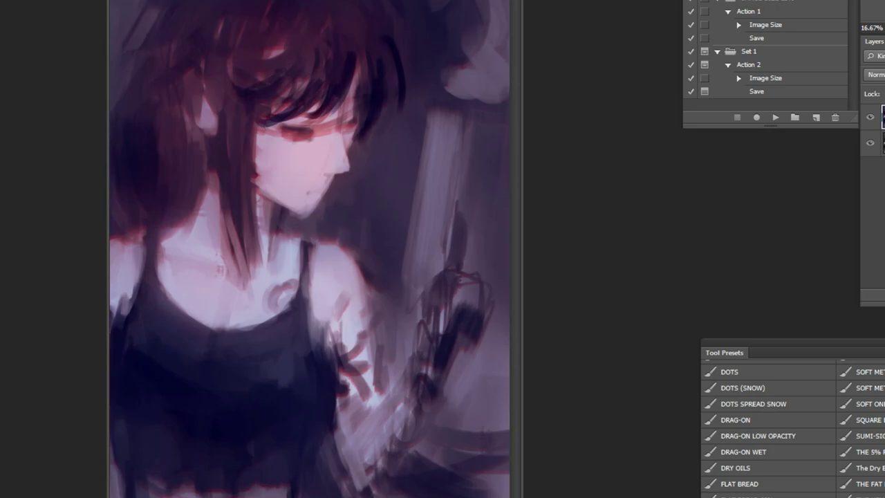
click(343, 213)
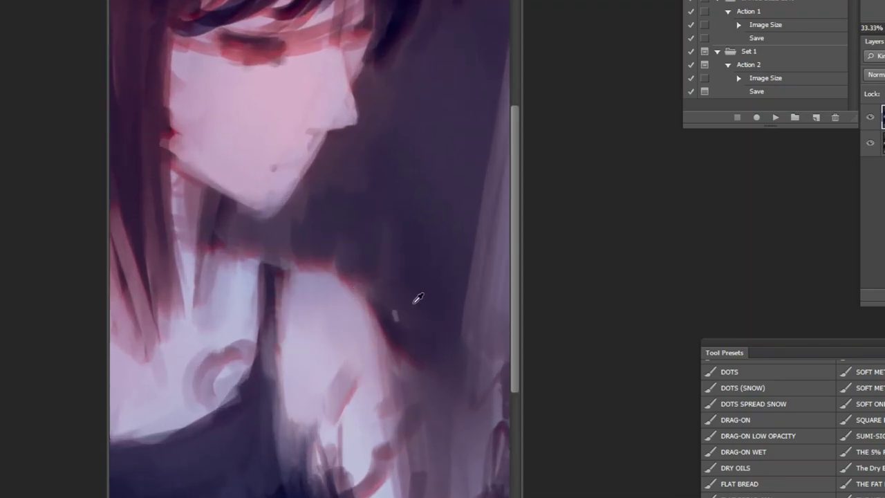
alt+click(452, 411)
alt+click(484, 468)
alt+click(486, 468)
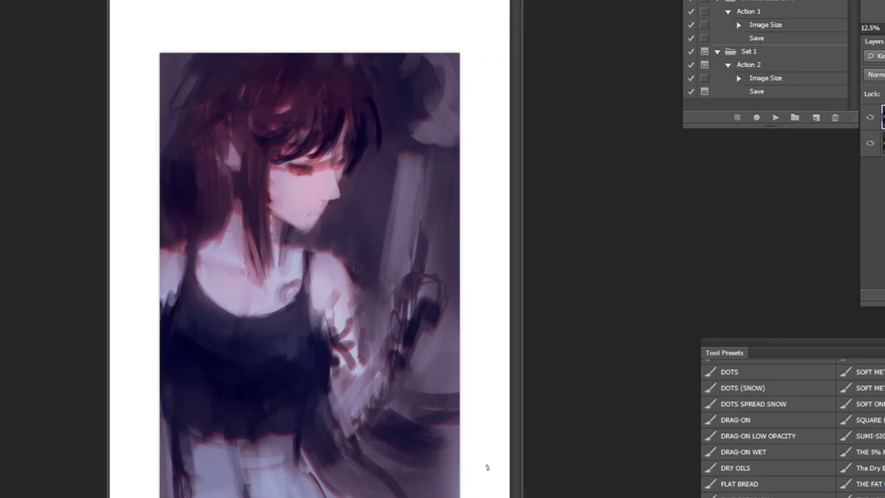
Hide the colour layer, add a new layer and block crimson-pink over the raised arm and background beside it with a large brush
key(bracketright)
key(bracketright)
key(bracketright)
key(bracketright)
key(bracketright)
key(bracketright)
key(n)
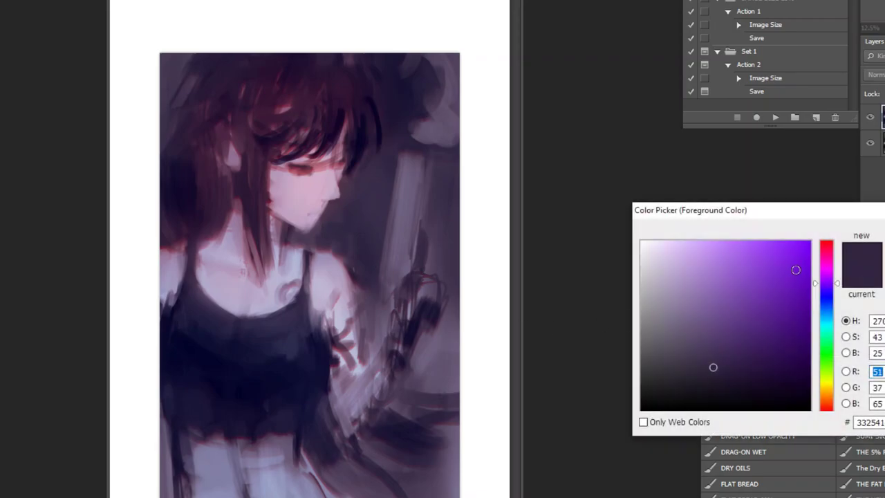
click(796, 274)
click(838, 251)
key(Return)
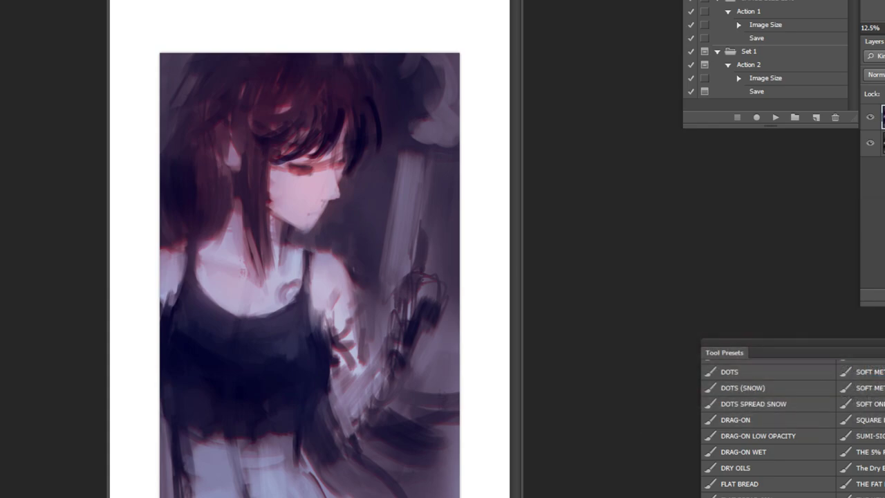
click(871, 118)
key(ctrl+shift+alt+n)
mouse_move(285, 354)
mouse_down()
mouse_move(316, 342)
mouse_move(400, 409)
mouse_move(435, 465)
mouse_move(471, 429)
mouse_up()
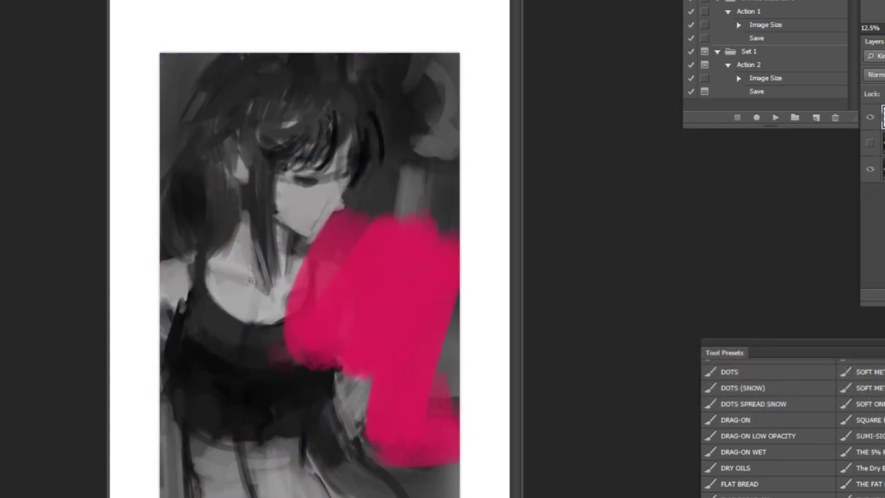
Set the foreground colour to blue #1f5592 and block it over the torso, waist and shoulders
key(n)
click(779, 314)
click(828, 310)
click(773, 313)
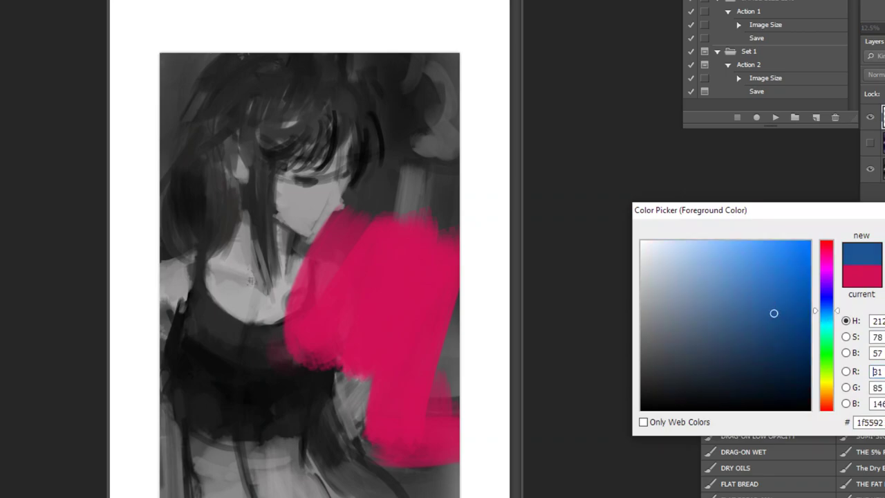
key(Return)
mouse_move(313, 305)
mouse_down()
mouse_move(266, 338)
mouse_move(165, 386)
mouse_move(303, 406)
mouse_up()
drag(315, 373, 380, 484)
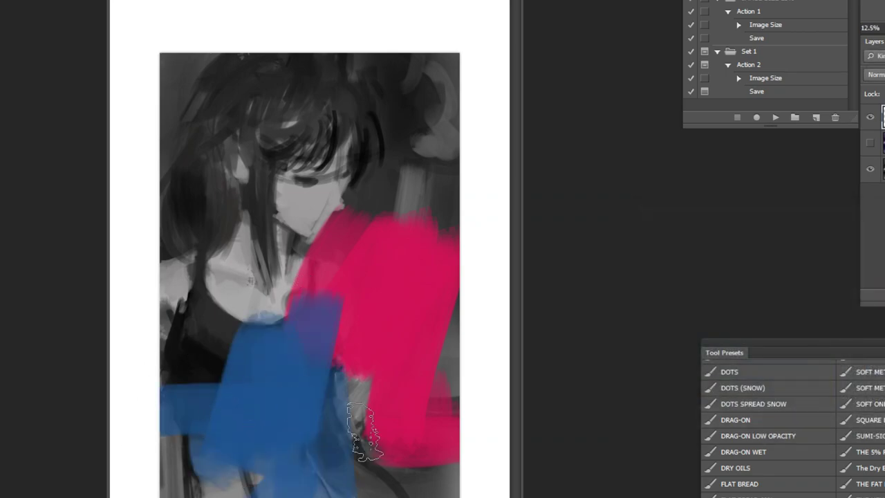
drag(154, 286, 333, 296)
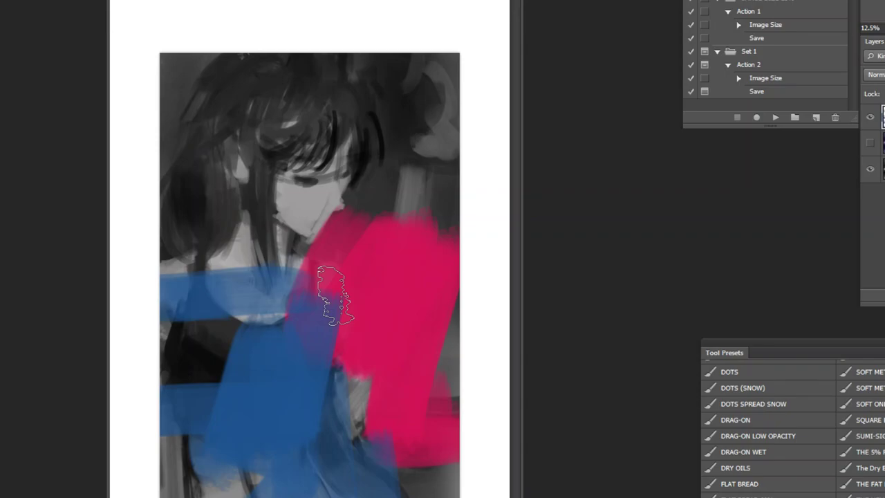
Delete the pink and blue block-in layer and show the colour layer again
key(Delete)
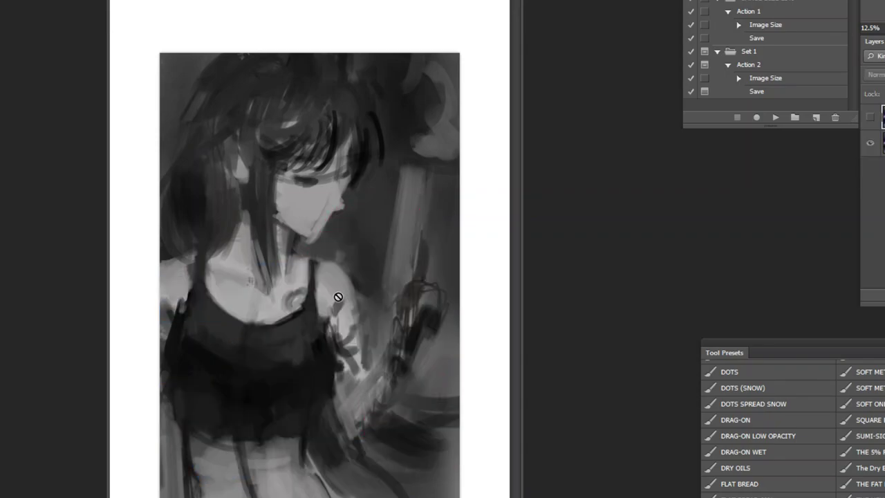
click(871, 117)
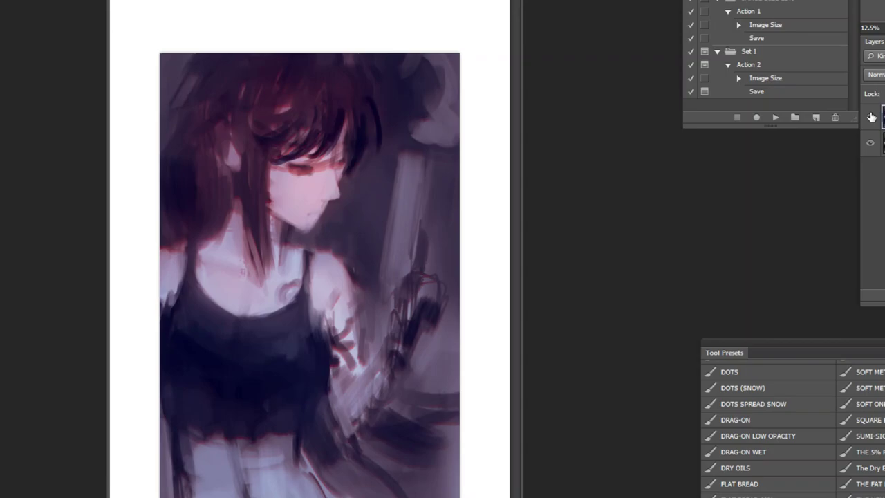
mouse_move(407, 137)
mouse_down()
mouse_move(401, 179)
mouse_move(415, 193)
mouse_up()
key(ctrl+d)
key(l)
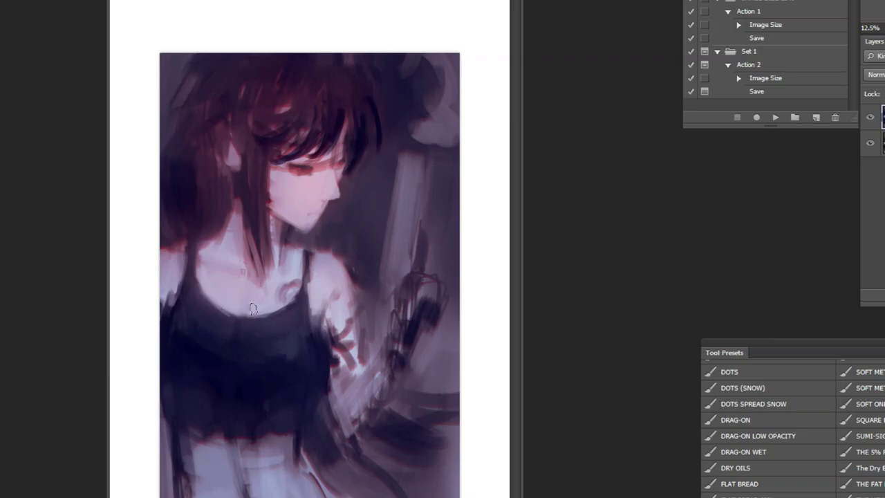
Repaint the neck skin beside the hanging hair lock and along the hair's edge with sampled tones
ctrl+click(173, 202)
ctrl+click(174, 204)
ctrl+alt+click(352, 310)
ctrl+alt+click(355, 307)
scroll(228, 148, up, 2)
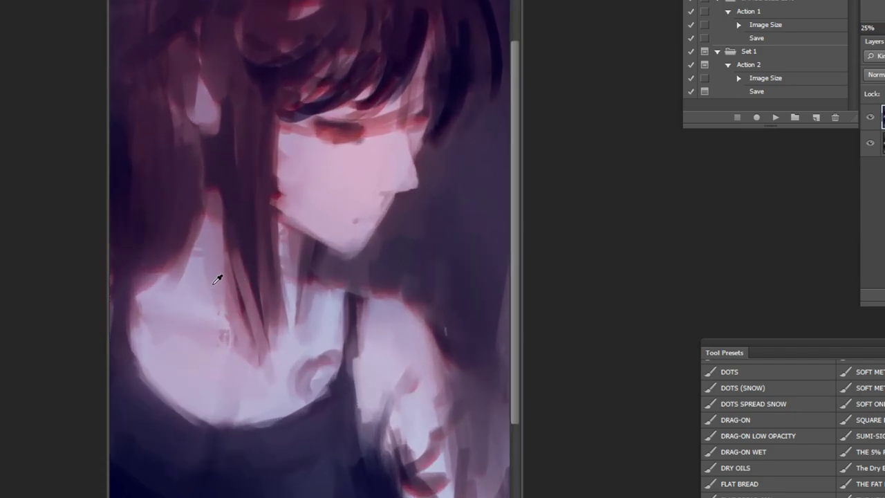
drag(228, 244, 238, 337)
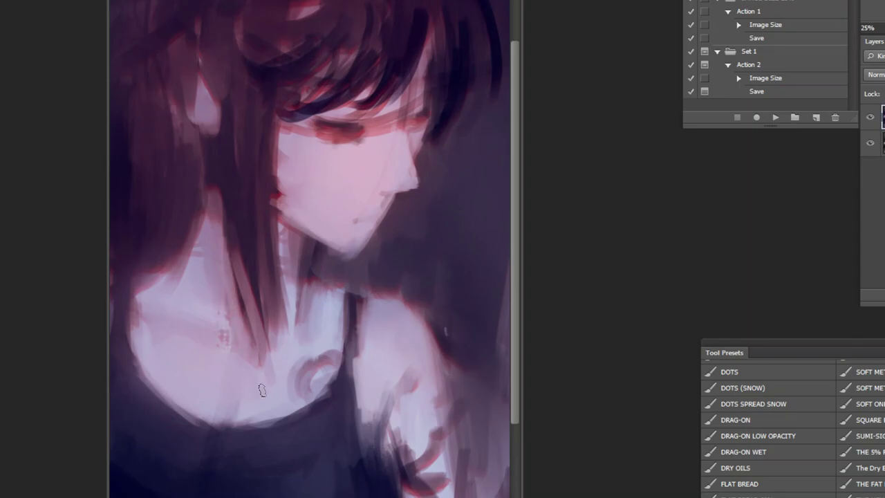
drag(199, 220, 181, 271)
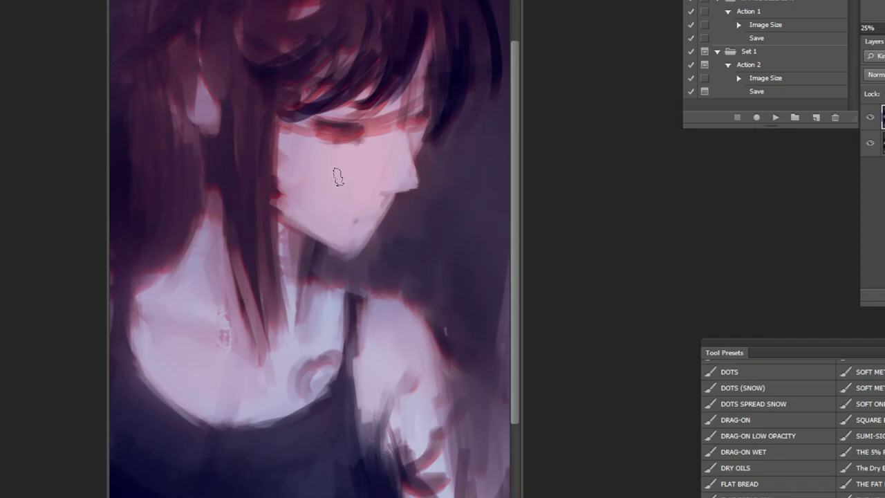
Paint the eye's dark red shadow out toward its outer corner with a sampled tone and a smaller brush
key(bracketright)
key(bracketright)
click(325, 43)
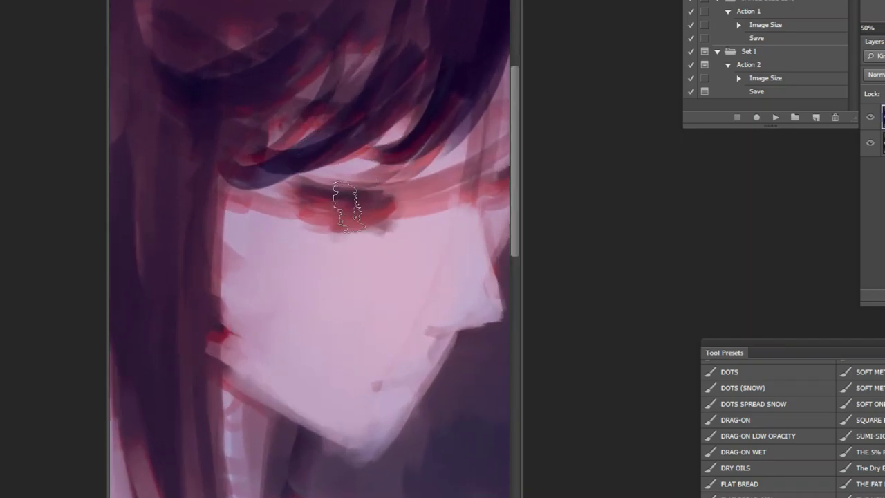
key(bracketleft)
key(bracketleft)
key(bracketleft)
key(bracketleft)
alt+click(312, 196)
drag(320, 201, 282, 188)
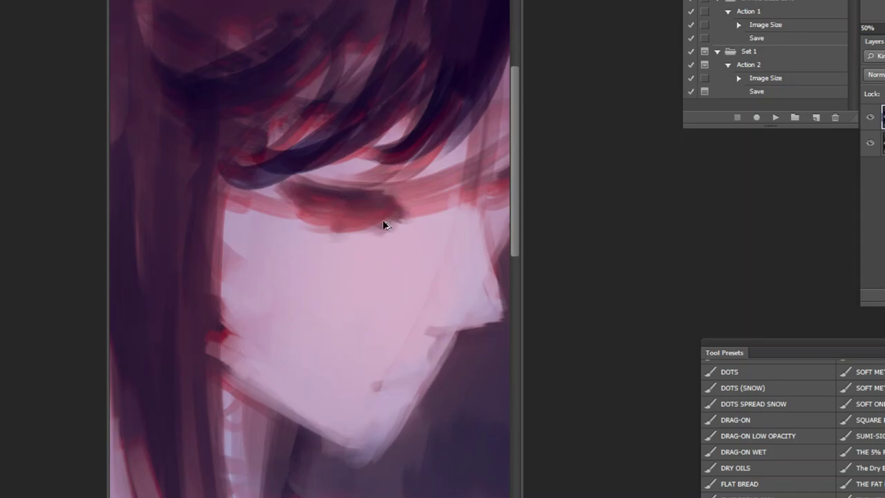
drag(384, 164, 398, 186)
key(ctrl+z)
Switch to the Kyle's Real Oils - Bristly Bob brush and paint thin dark strands at the ends of the fringe over the brow
alt+click(453, 227)
alt+click(446, 228)
alt+click(439, 230)
alt+click(438, 230)
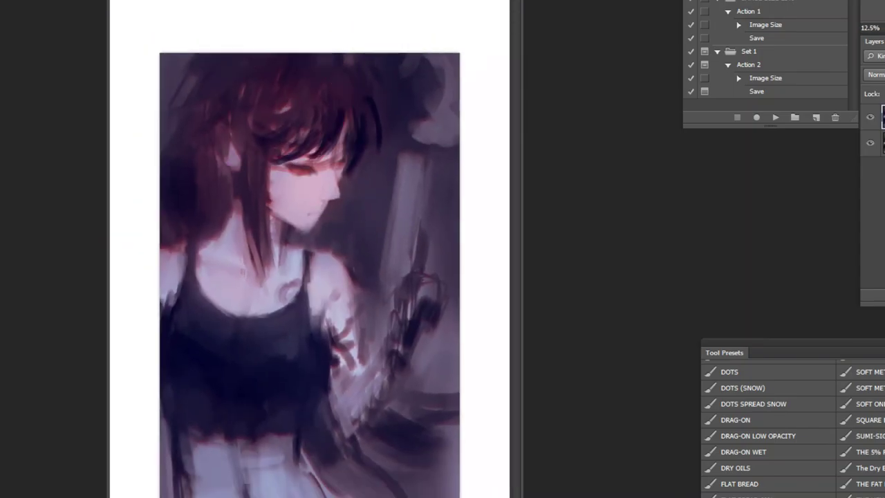
scroll(767, 429, down, 5)
click(799, 464)
click(276, 40)
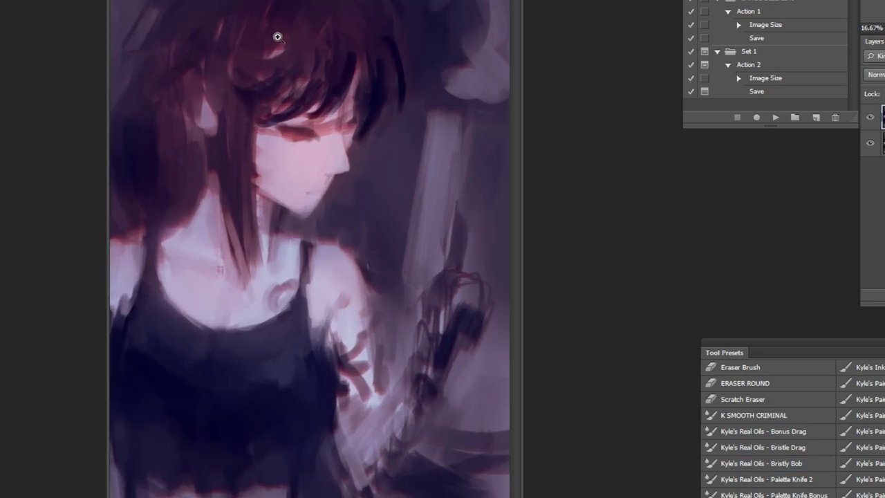
click(275, 40)
click(275, 39)
click(276, 40)
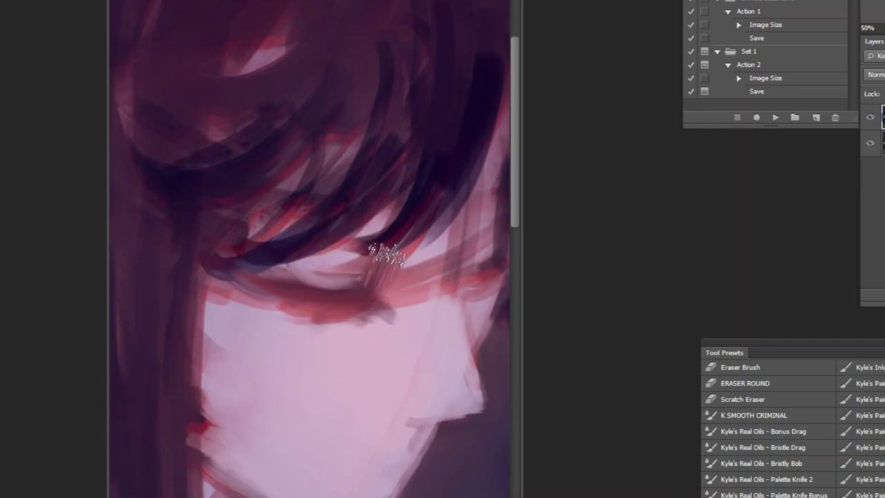
drag(392, 208, 346, 253)
drag(370, 224, 343, 254)
drag(442, 212, 412, 255)
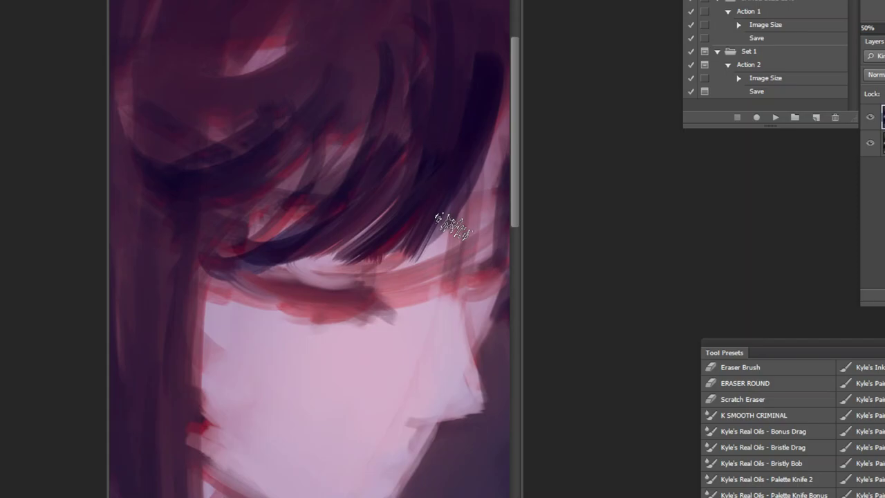
Trim the nose profile with the sampled background tone and cover the reddish band between eye and nose bridge with sampled skin tone
alt+click(491, 372)
drag(489, 387, 485, 371)
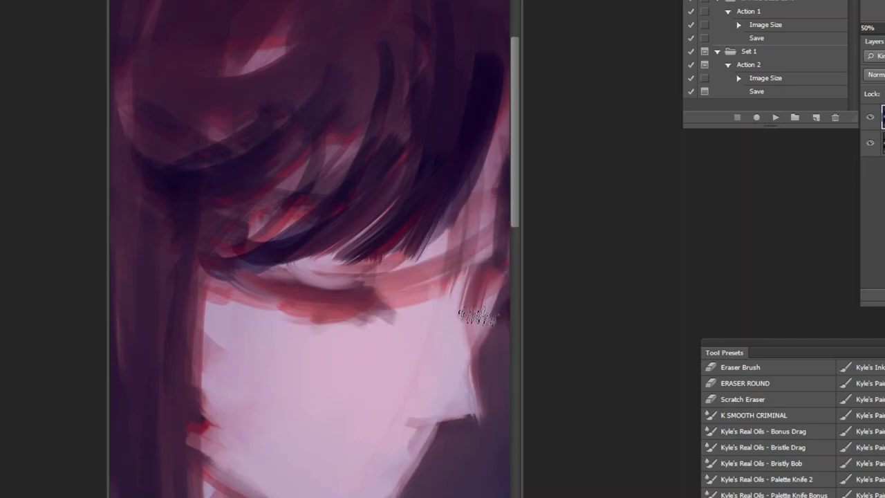
alt+click(409, 322)
drag(423, 305, 441, 295)
drag(458, 205, 408, 266)
alt+click(434, 299)
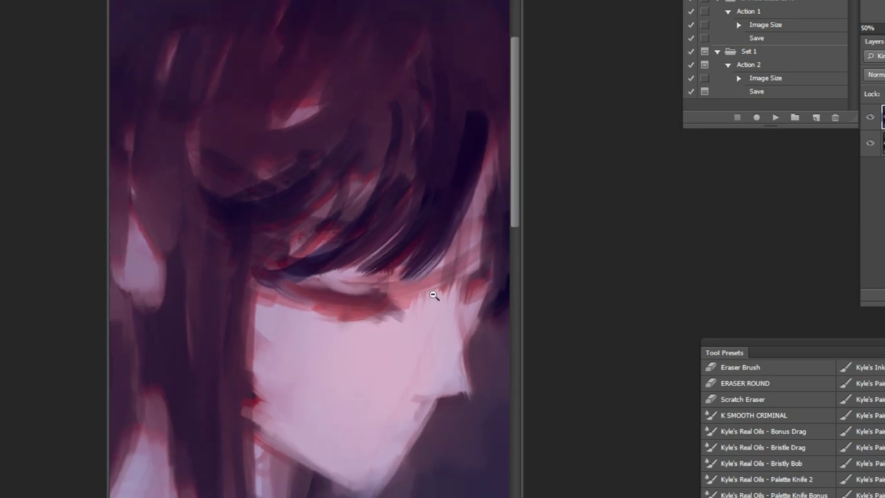
Paint a pale highlight in the hair above the fringe and flip the canvas horizontally
ctrl+alt+click(434, 299)
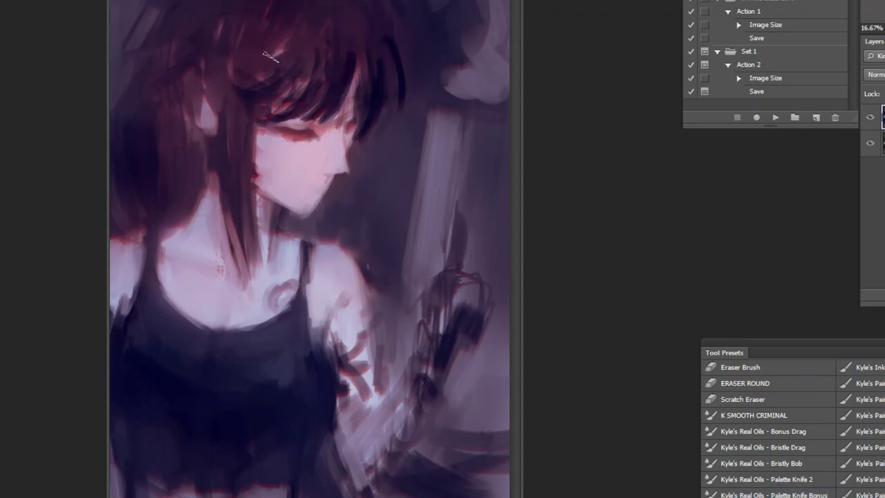
drag(279, 23, 264, 44)
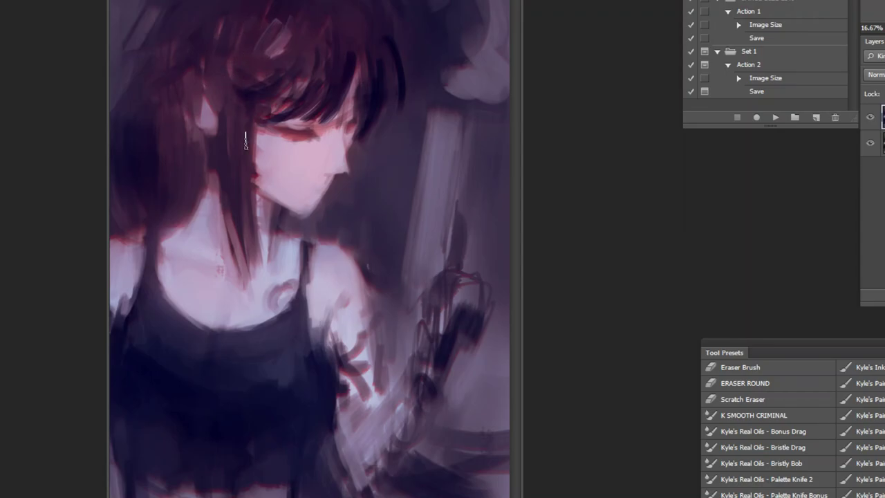
click(775, 118)
alt+click(448, 317)
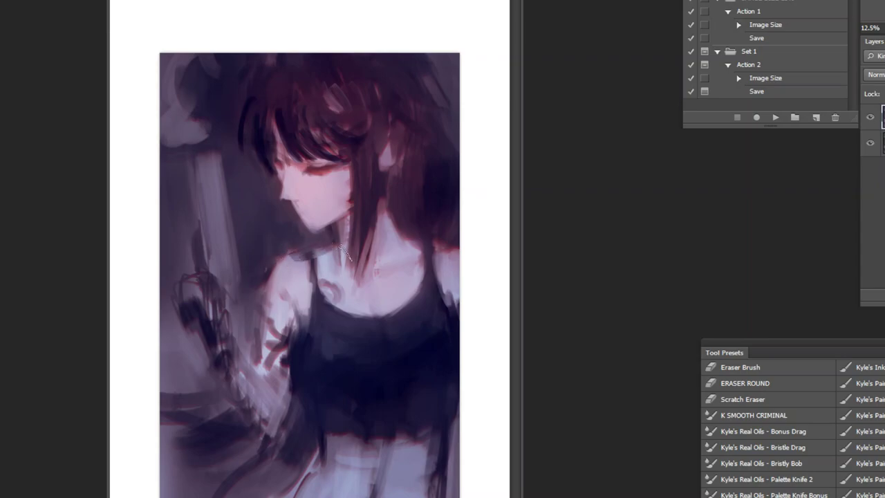
Reshape the hair edge above the cropped shoulder and add a dark stroke at the top's neckline with sampled tones
alt+click(419, 238)
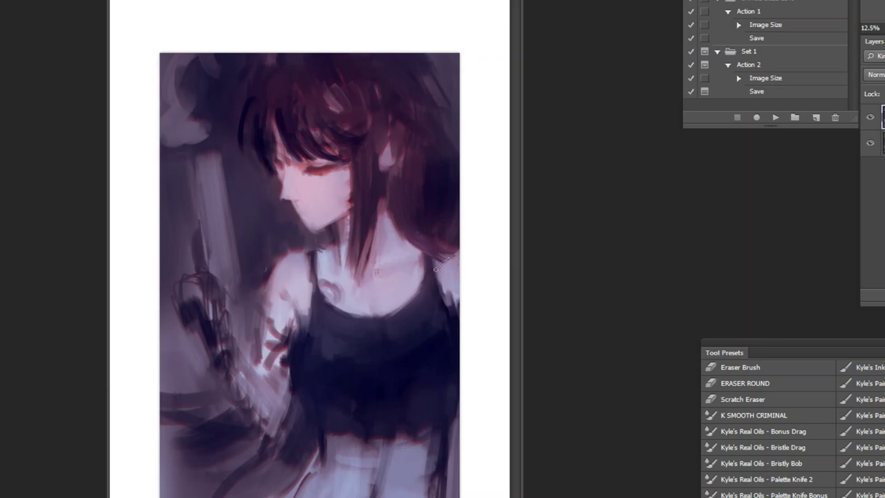
click(441, 273)
alt+click(387, 347)
drag(383, 298, 389, 328)
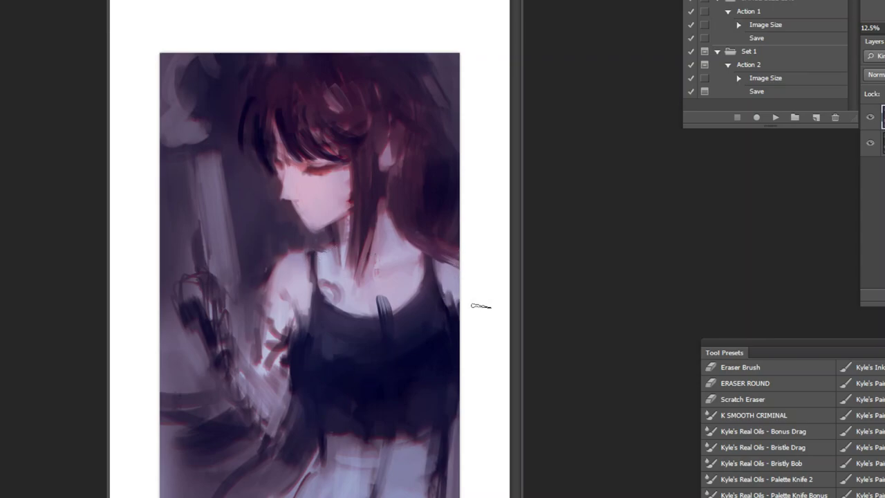
mouse_move(452, 263)
mouse_down()
mouse_move(443, 260)
mouse_move(451, 258)
mouse_up()
Switch to the FLAT BREAD brush and repaint the skin and strap below the hair at the cropped shoulder
scroll(792, 429, down, 10)
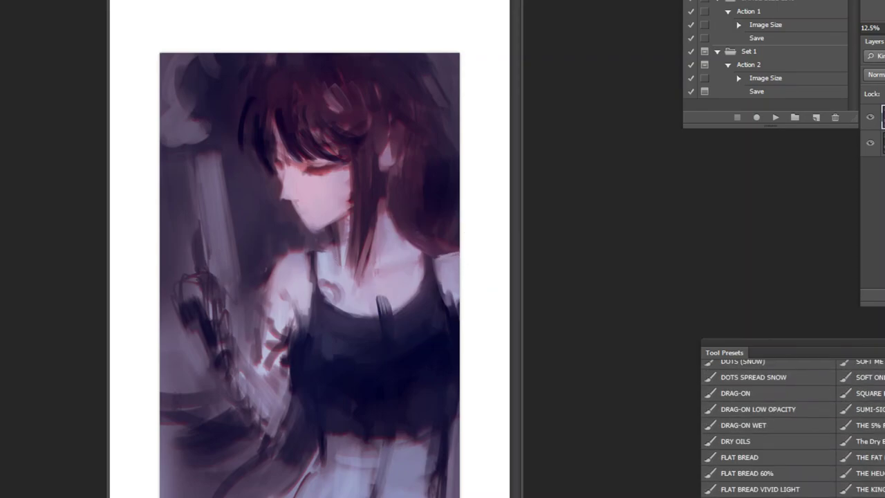
click(774, 458)
drag(274, 161, 339, 185)
key(ctrl+z)
mouse_move(452, 224)
mouse_down()
mouse_move(428, 245)
mouse_move(268, 274)
mouse_move(428, 245)
mouse_move(299, 286)
mouse_up()
key(ctrl+z)
mouse_move(434, 253)
mouse_down()
mouse_move(438, 267)
mouse_move(438, 251)
mouse_move(428, 280)
mouse_move(443, 291)
mouse_move(448, 273)
mouse_move(430, 257)
mouse_up()
alt+click(431, 289)
alt+click(439, 287)
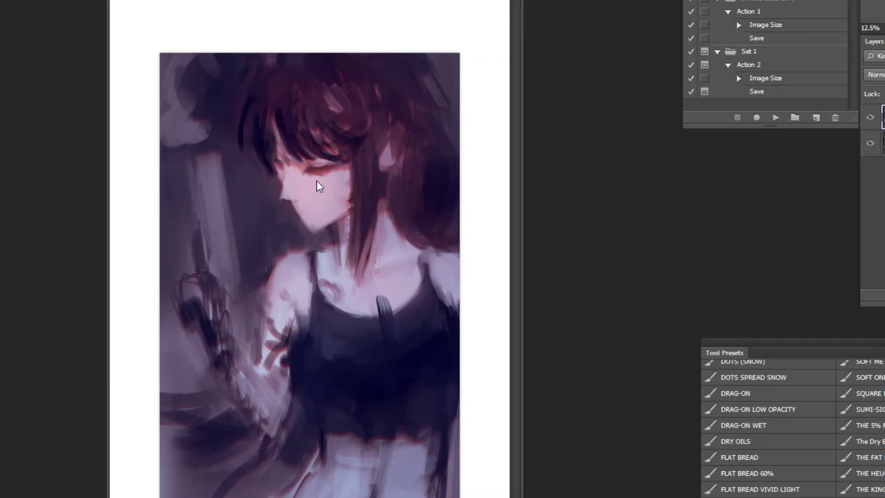
Paste the colour wheel image and scale and position it across the middle of the canvas with Free Transform
key(ctrl+v)
key(ctrl+t)
drag(335, 298, 541, 445)
drag(467, 406, 341, 321)
drag(408, 356, 504, 419)
drag(403, 358, 387, 348)
key(Return)
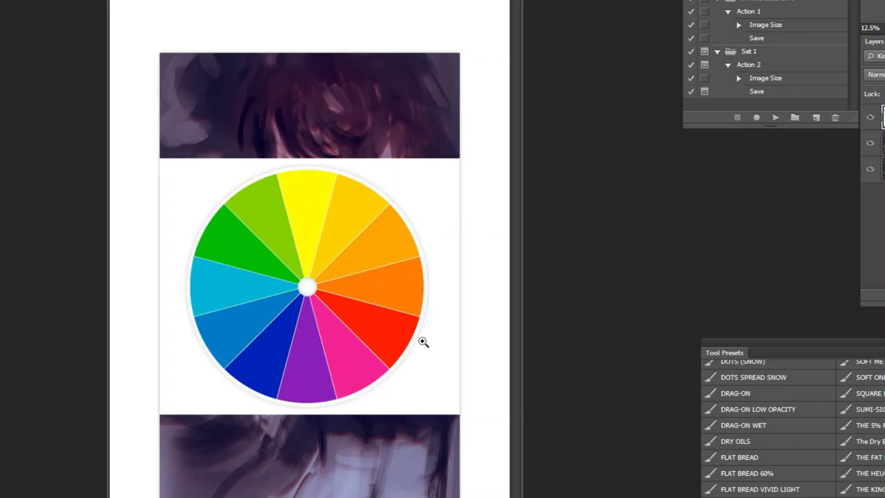
Add a new layer and draw a black brace around the red and pink slices with an arrow to the wheel's centre
key(ctrl+shift+alt+n)
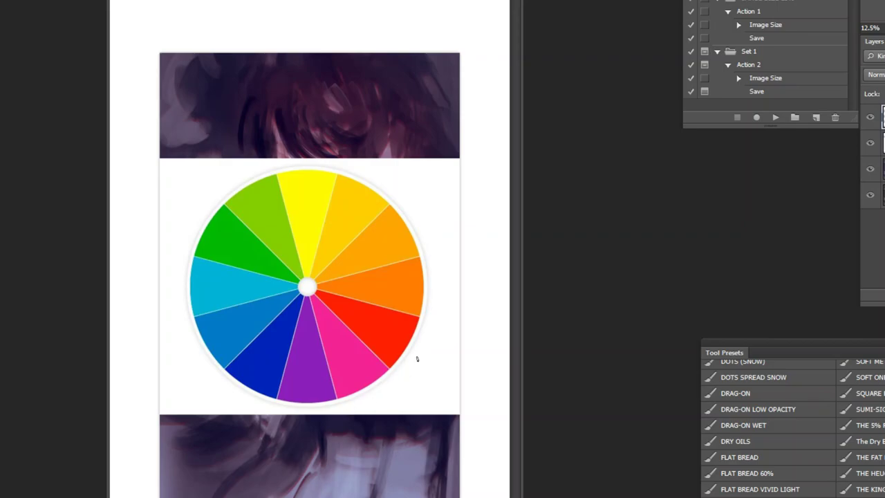
drag(343, 413, 399, 389)
mouse_move(418, 349)
mouse_down()
mouse_move(427, 322)
mouse_move(413, 372)
mouse_move(430, 322)
mouse_up()
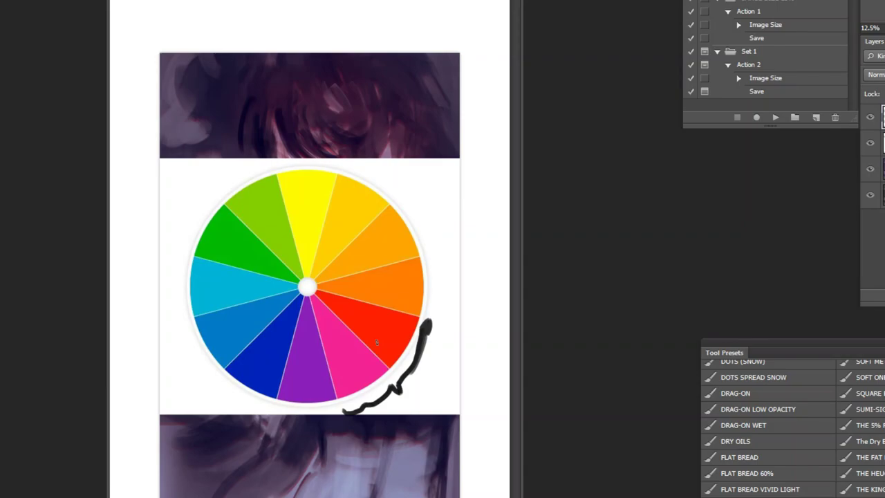
mouse_move(391, 372)
mouse_down()
mouse_move(309, 288)
mouse_move(320, 293)
mouse_move(313, 298)
mouse_up()
mouse_move(373, 278)
mouse_down()
mouse_move(347, 256)
mouse_move(361, 261)
mouse_move(317, 255)
mouse_up()
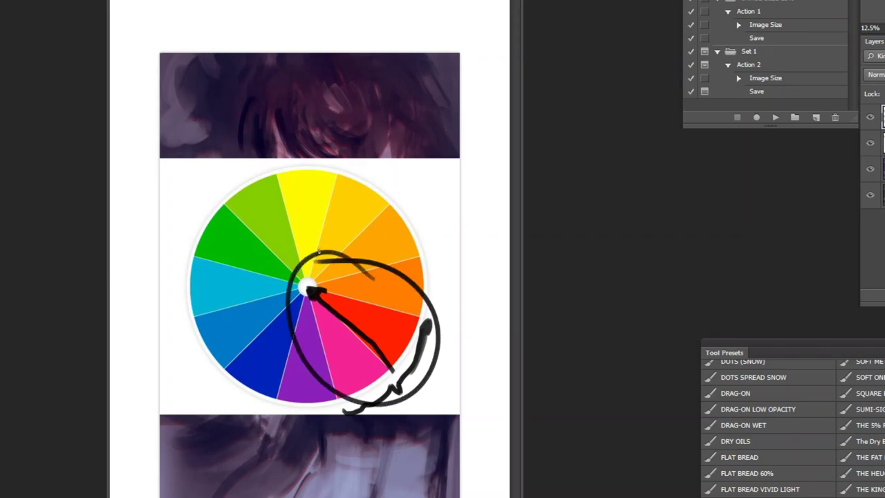
key(ctrl+z)
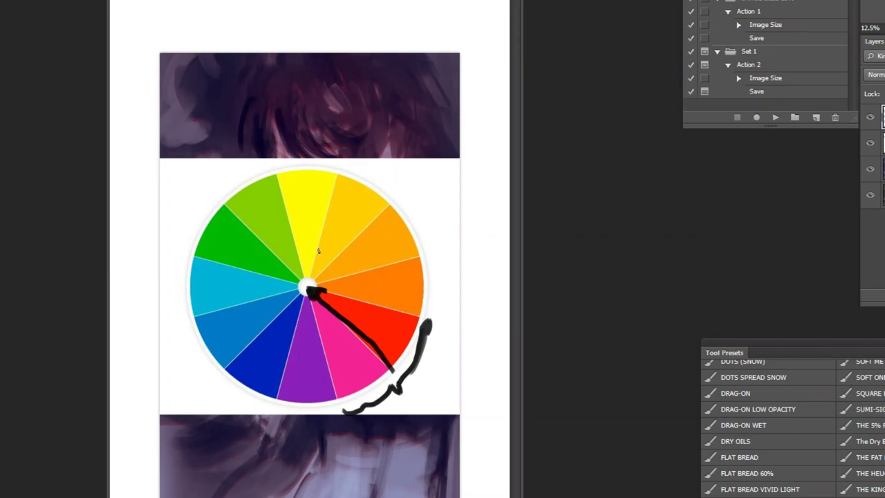
Extend the arrow from the wheel's centre to the green slices and try circling the area around its tip
mouse_move(308, 290)
mouse_down()
mouse_move(257, 223)
mouse_move(264, 217)
mouse_move(256, 220)
mouse_move(253, 199)
mouse_move(276, 239)
mouse_move(235, 286)
mouse_up()
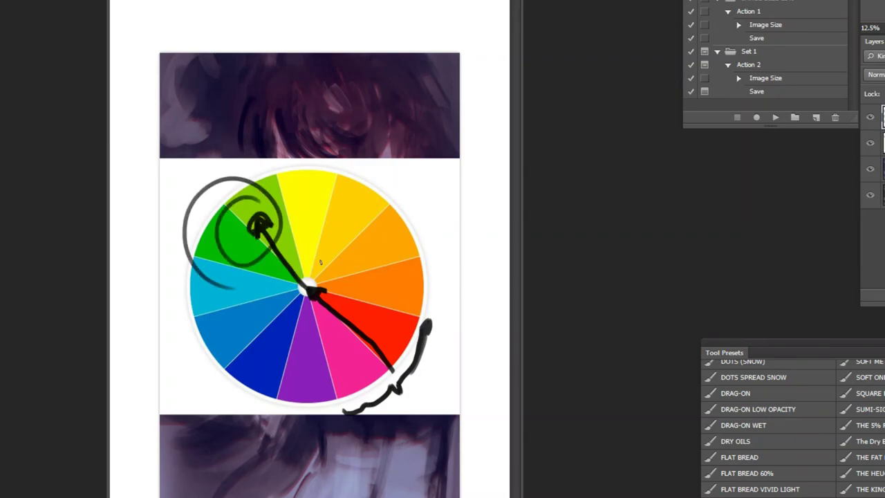
key(ctrl+z)
mouse_move(260, 187)
mouse_down()
mouse_move(234, 338)
mouse_move(201, 279)
mouse_up()
key(ctrl+z)
Set the foreground colour to cyan-blue 22aac7 and draw a brace around the outside of the green and blue slices
key(n)
click(826, 318)
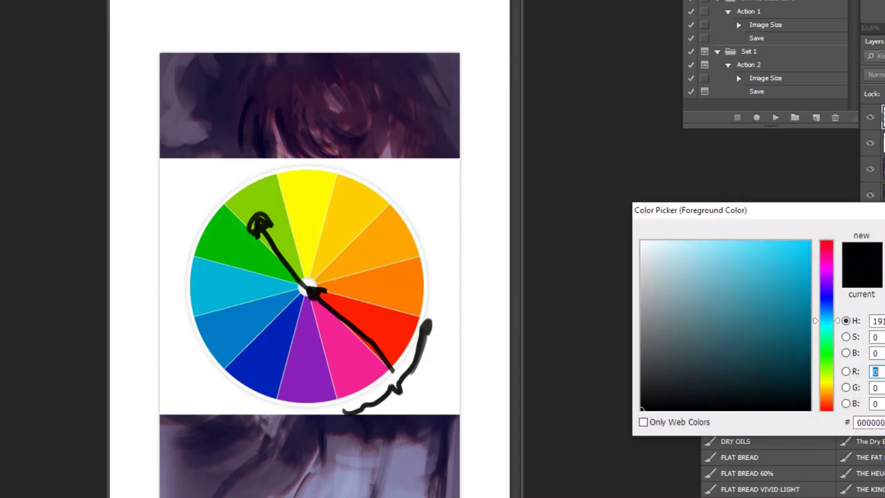
key(Escape)
key(n)
click(782, 279)
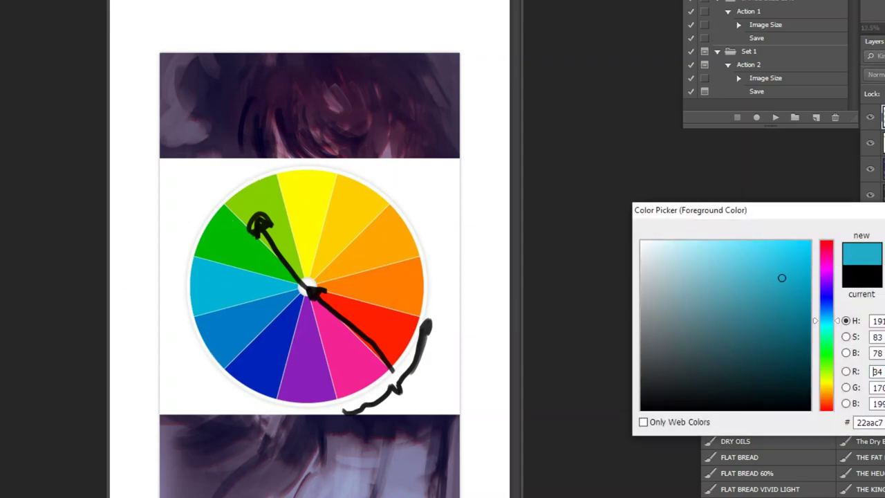
key(Return)
mouse_move(243, 175)
mouse_down()
mouse_move(214, 184)
mouse_move(179, 257)
mouse_move(177, 320)
mouse_move(195, 364)
mouse_up()
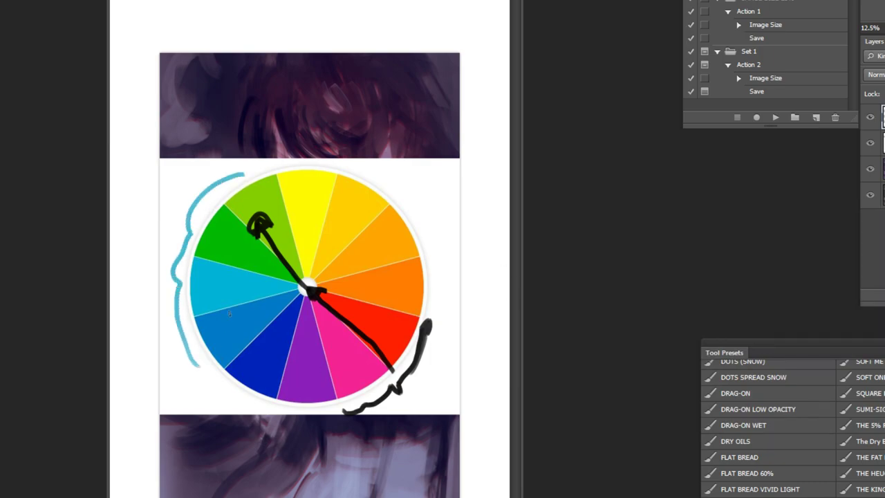
Set the foreground colour to red and draw a line from the light blue slice into loops around the orange, red, pink and purple slices
key(n)
click(826, 244)
click(790, 254)
key(Return)
mouse_move(195, 263)
mouse_down()
mouse_move(237, 275)
mouse_move(370, 390)
mouse_move(408, 404)
mouse_move(444, 351)
mouse_move(335, 275)
mouse_move(364, 421)
mouse_move(320, 271)
mouse_up()
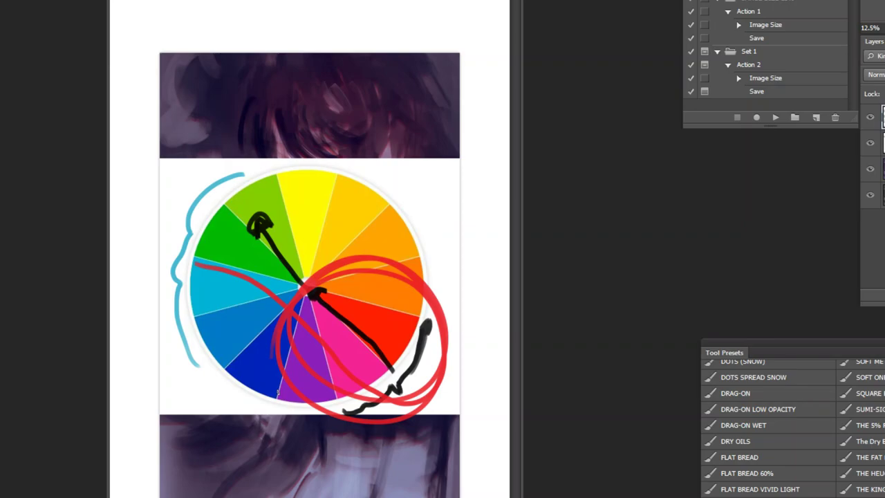
Delete the annotation layer and the colour wheel layer from the painting
key(Delete)
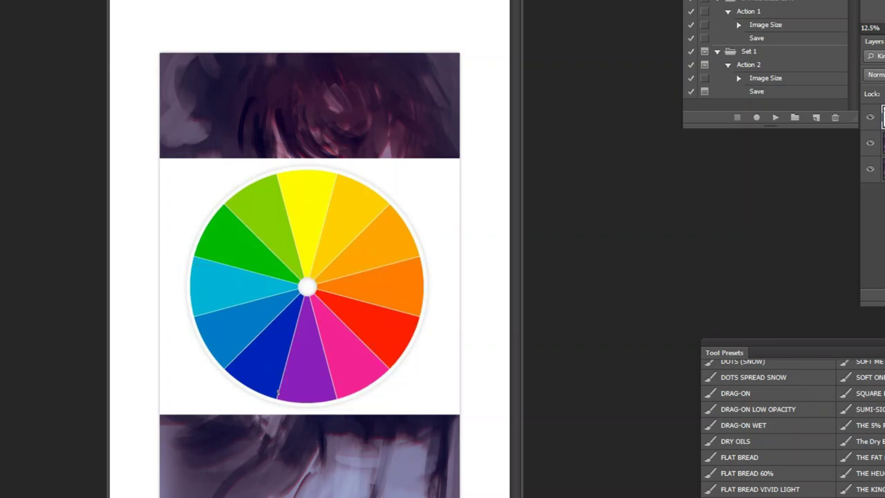
key(Delete)
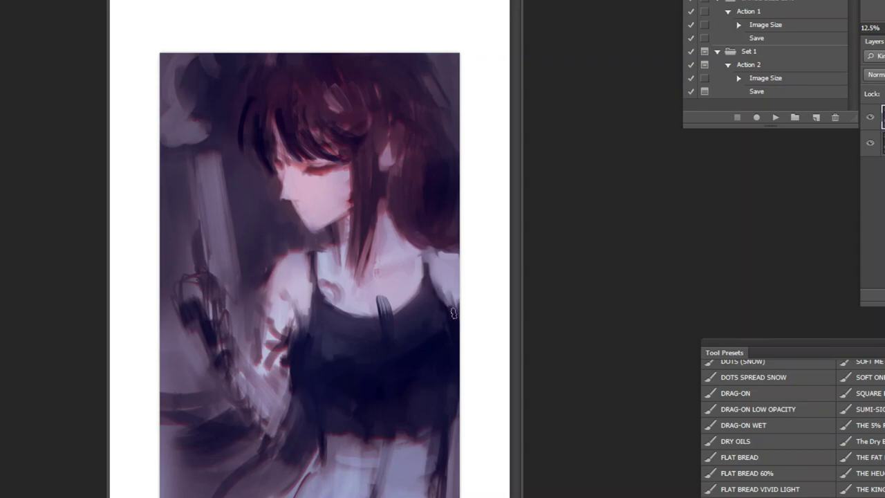
Sample colours beside the waist and paint along the cropped edge of the torso below the tank top
alt+click(433, 451)
mouse_move(437, 443)
mouse_down()
mouse_move(434, 490)
mouse_move(447, 493)
mouse_up()
alt+click(437, 452)
alt+click(457, 457)
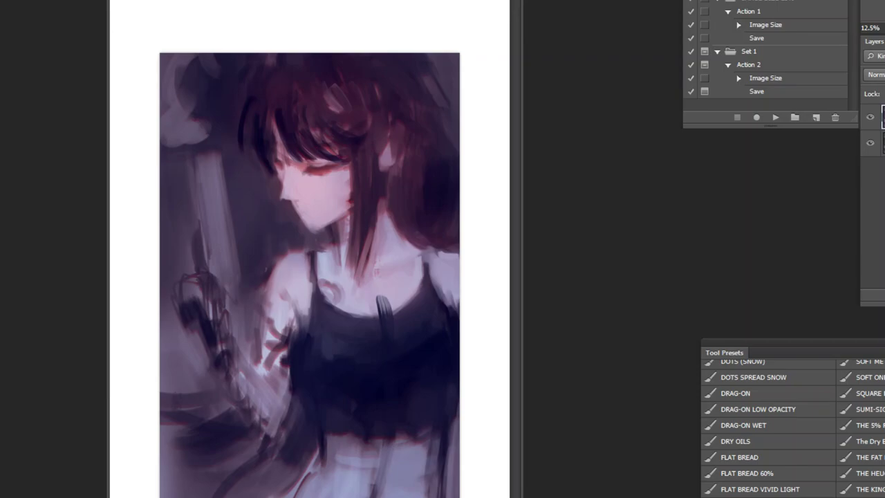
Set the foreground colour to pure red and paint a solid patch on the chest of the tank top on a new layer
key(n)
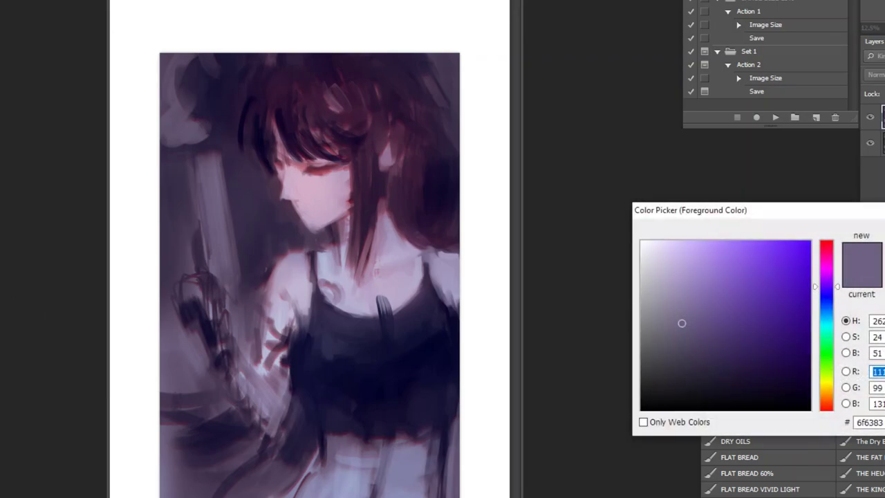
click(687, 275)
click(725, 341)
click(684, 339)
drag(768, 212, 536, 204)
mouse_move(493, 247)
mouse_down()
mouse_move(480, 374)
mouse_move(447, 256)
mouse_move(458, 256)
mouse_up()
drag(600, 352, 599, 250)
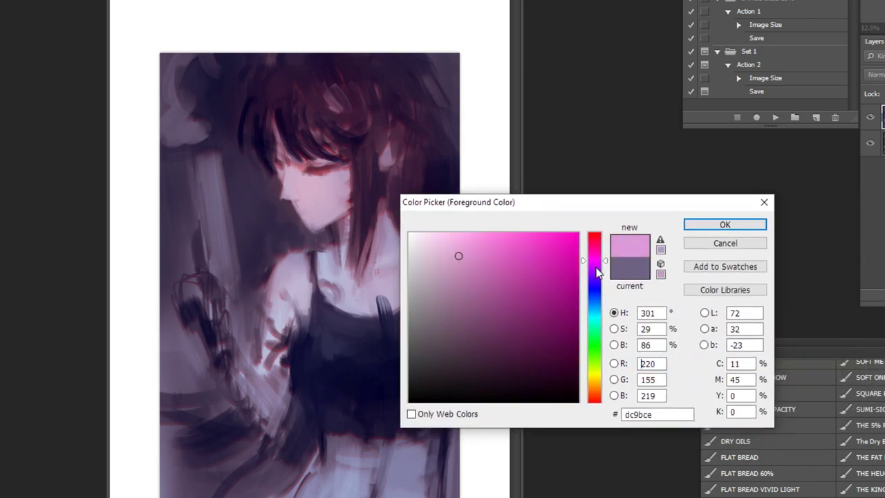
click(577, 237)
click(594, 237)
click(719, 225)
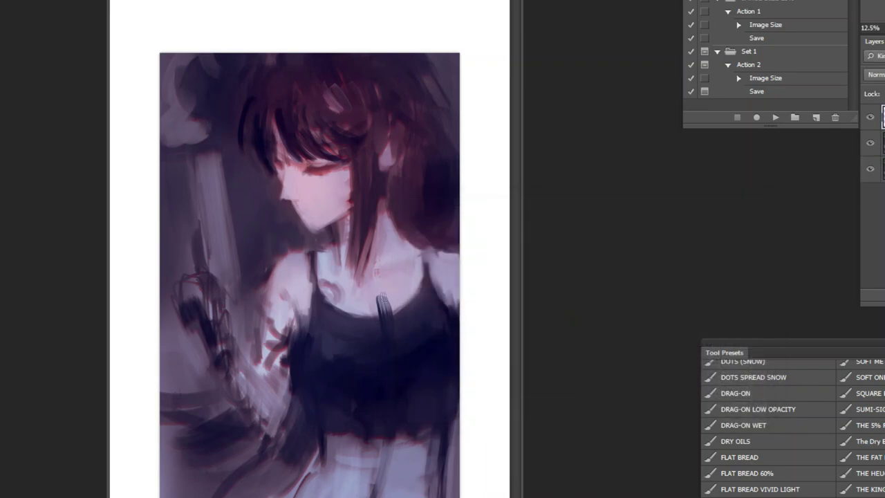
mouse_move(387, 340)
mouse_down()
mouse_move(406, 335)
mouse_move(359, 345)
mouse_move(391, 338)
mouse_up()
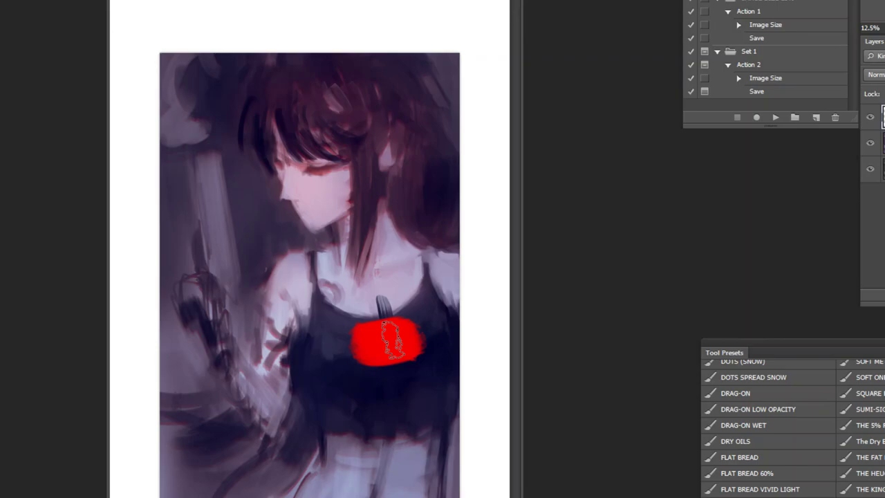
Try a red arrow from the chest patch up to the face, then undo the arrow and the patch
mouse_move(397, 319)
mouse_down()
mouse_move(353, 141)
mouse_move(317, 137)
mouse_move(306, 112)
mouse_move(386, 135)
mouse_move(319, 143)
mouse_move(334, 168)
mouse_up()
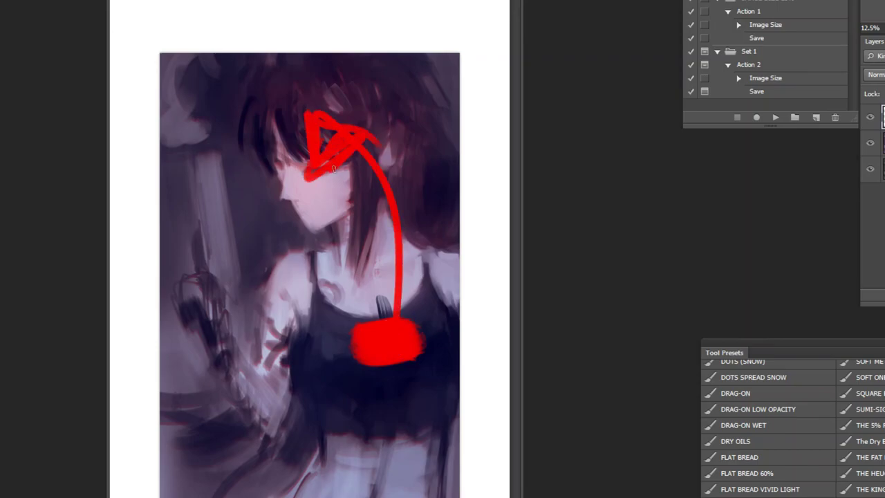
key(ctrl+z)
key(ctrl+alt+z)
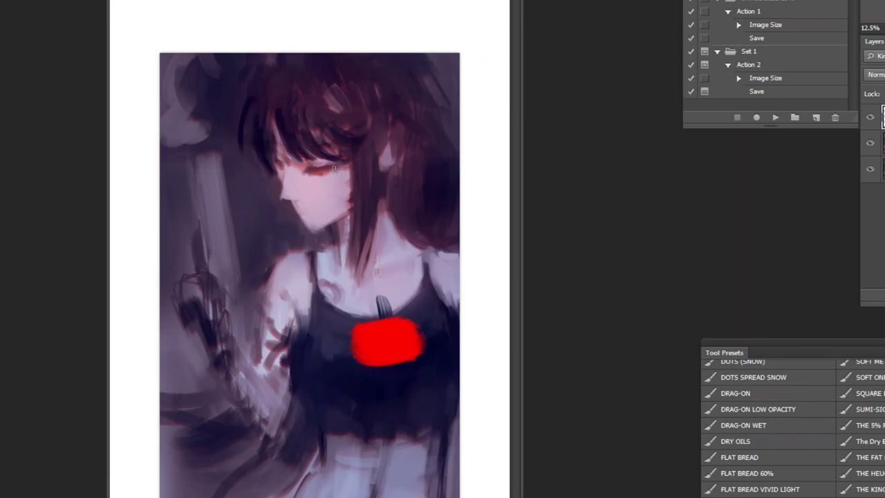
key(ctrl+alt+z)
Duplicate the painting layer and raise the copy's saturation to +92
click(884, 143)
key(ctrl+j)
key(ctrl+u)
drag(811, 497, 871, 497)
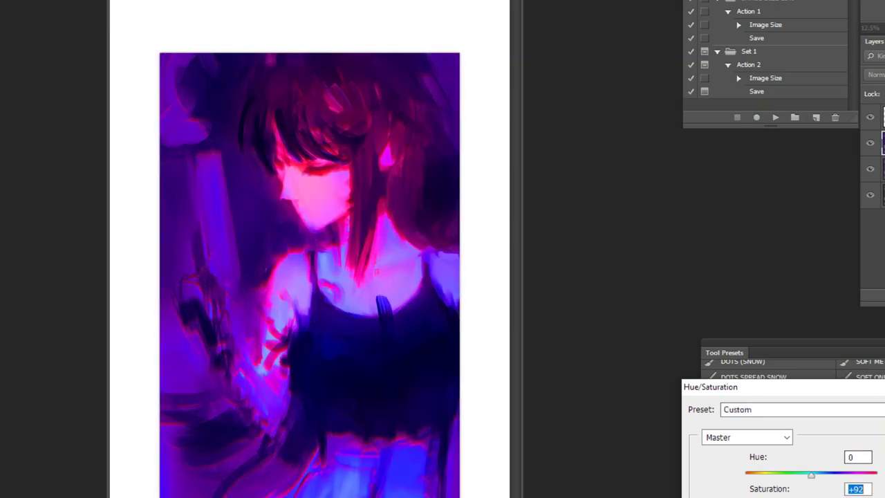
key(Return)
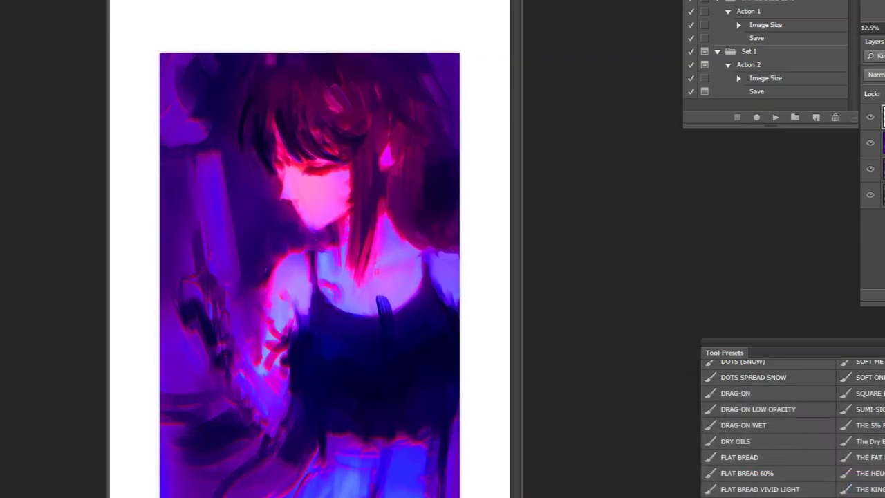
Try a red patch on the tank top using an enlarged brush, then undo the patch and the saturated copy
mouse_move(339, 349)
mouse_down()
mouse_move(425, 331)
mouse_move(365, 350)
mouse_up()
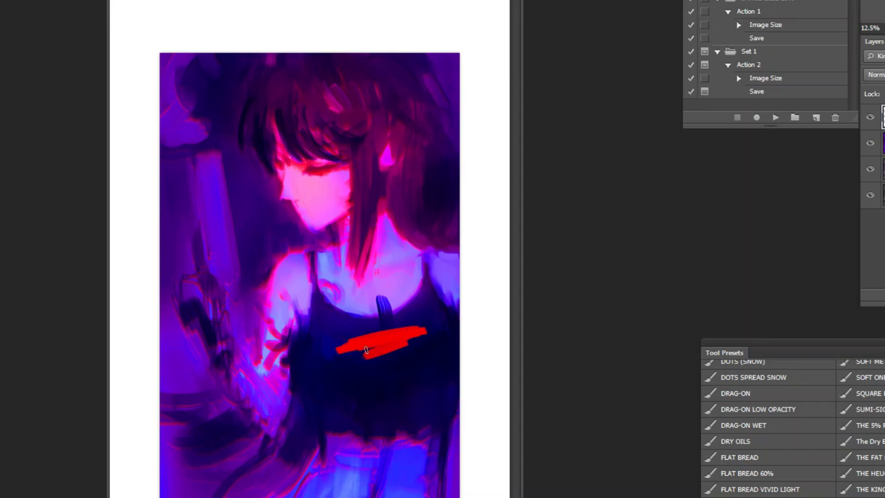
key(])
key(])
key(])
key(])
key(])
key(])
mouse_move(363, 336)
mouse_down()
mouse_move(352, 337)
mouse_move(408, 332)
mouse_move(416, 349)
mouse_up()
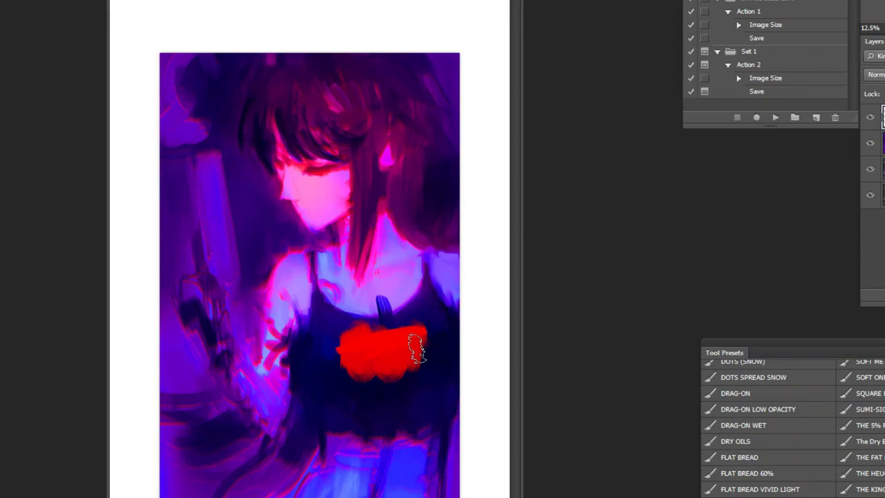
key(ctrl+alt+z)
key(ctrl+alt+z)
key(ctrl+alt+z)
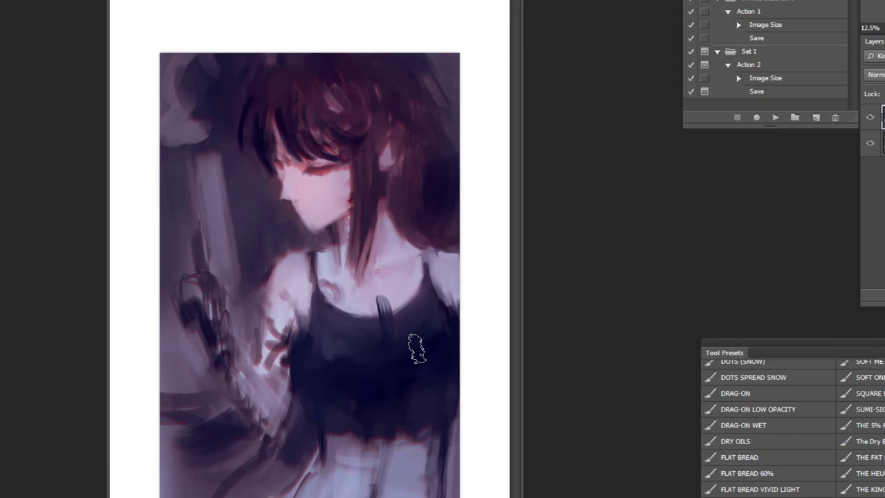
Sample the chest skin colour and paint over the upright dark stroke at the tank top's neckline
key(F2)
alt+click(392, 291)
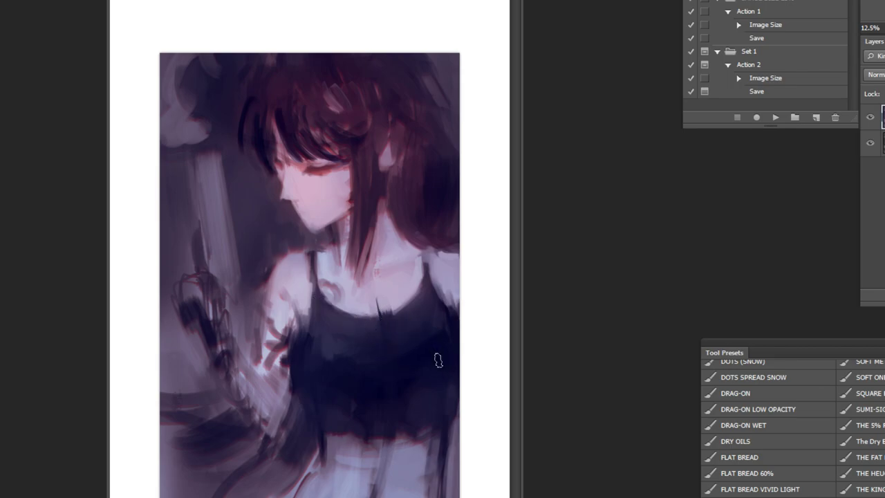
Switch to a soft brush preset, choose a pink and blush the nose and cheek with an enlarged brush
alt+scroll(308, 94, up, 3)
alt+click(352, 182)
click(878, 377)
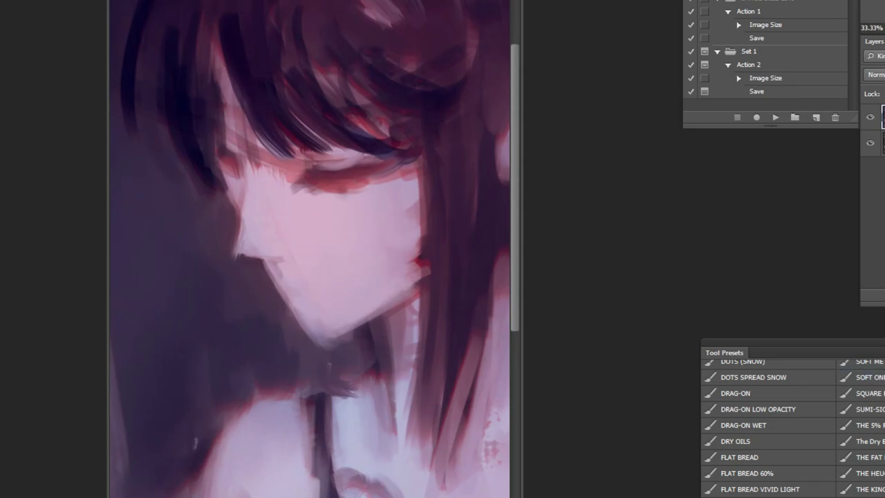
click(130, 0)
click(124, 119)
click(4, 303)
click(543, 260)
click(704, 225)
mouse_move(263, 245)
mouse_down()
mouse_move(278, 240)
mouse_move(269, 251)
mouse_move(275, 236)
mouse_up()
key(ctrl+z)
key(])
key(])
key(])
mouse_move(392, 242)
mouse_down()
mouse_move(369, 241)
mouse_move(403, 224)
mouse_move(399, 210)
mouse_move(402, 226)
mouse_move(424, 231)
mouse_up()
alt+click(460, 249)
alt+click(470, 246)
alt+click(478, 244)
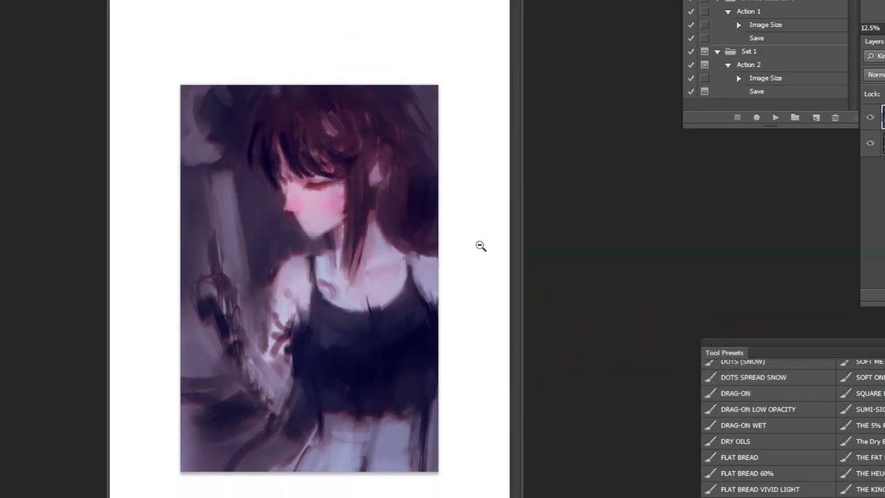
Tint the ear pink with the soft brush to match the blush on the face
click(344, 142)
click(337, 116)
click(290, 110)
click(282, 114)
click(335, 166)
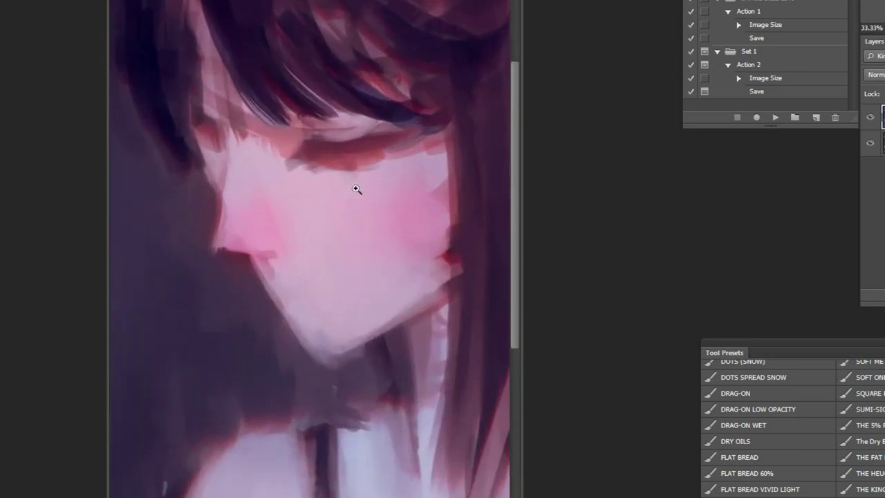
alt+click(422, 388)
alt+click(429, 389)
alt+click(431, 390)
alt+click(430, 383)
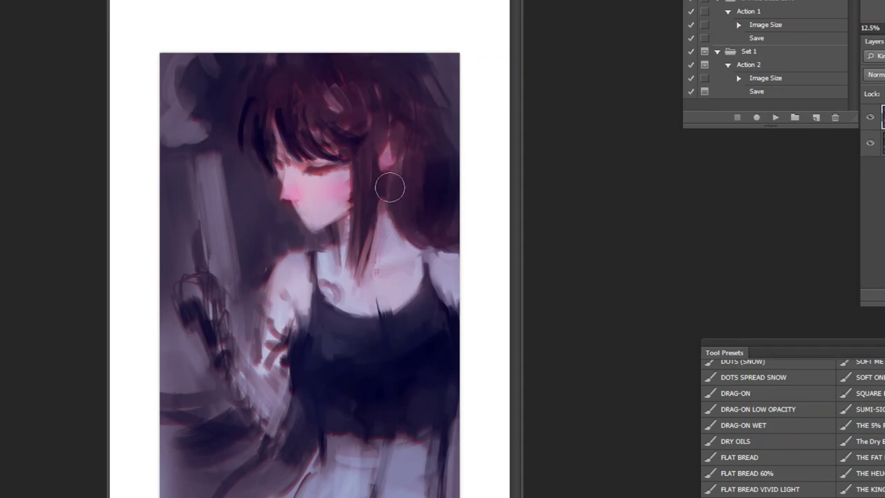
Switch to the FLAT BREAD brush, reduce its size and paint a wider strap over the shoulder below the chin
alt+click(429, 457)
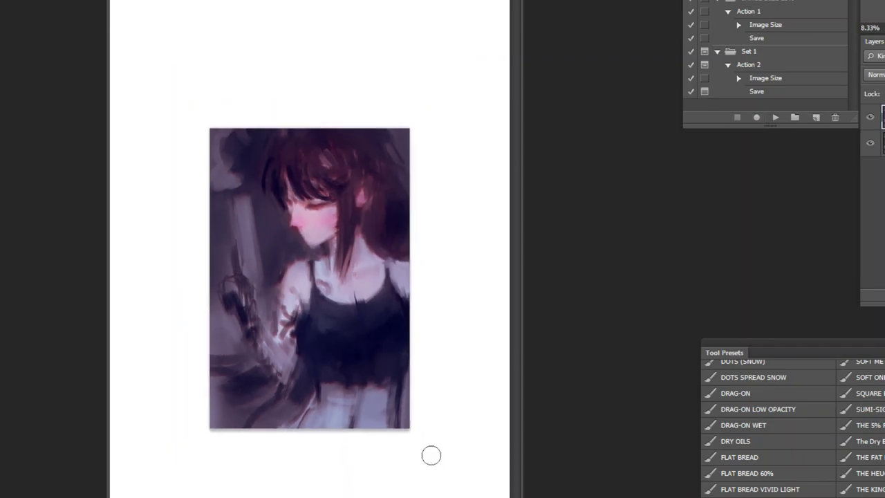
ctrl+click(363, 223)
ctrl+click(363, 223)
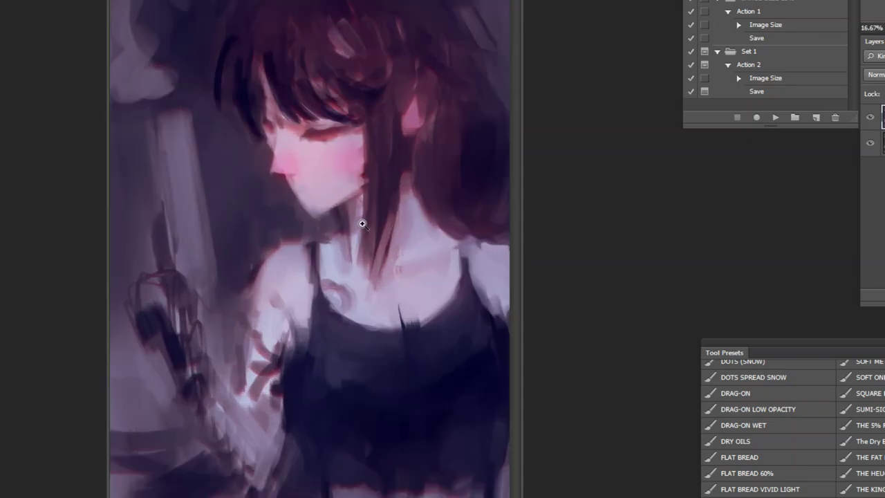
ctrl+click(363, 223)
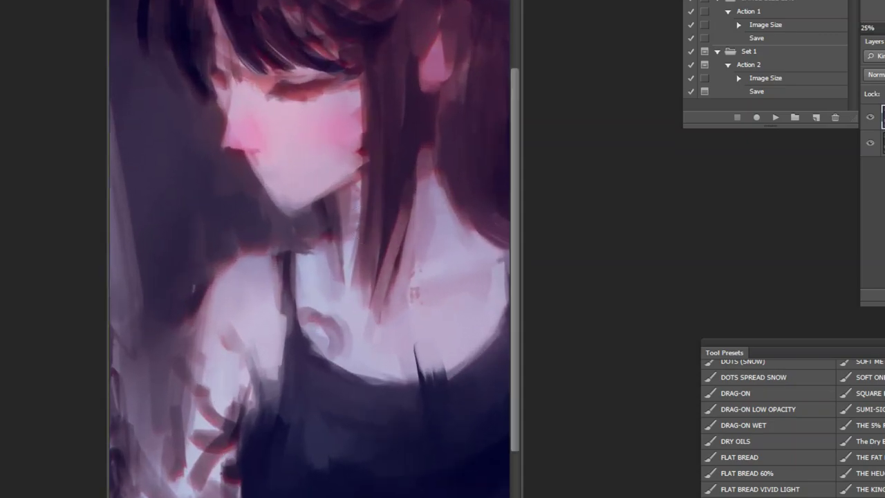
click(750, 456)
key(bracketleft)
key(bracketleft)
key(bracketleft)
drag(286, 264, 284, 313)
key(ctrl+z)
mouse_move(277, 349)
mouse_down()
mouse_move(278, 266)
mouse_move(314, 262)
mouse_move(297, 291)
mouse_up()
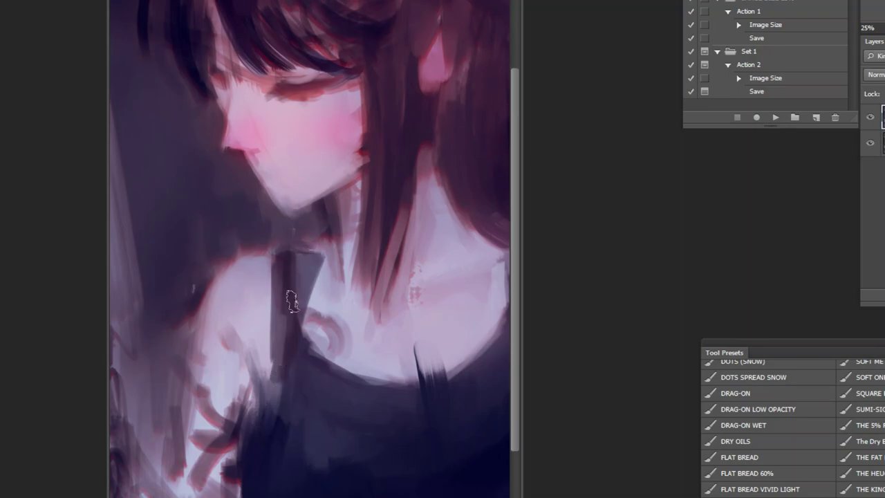
Repaint the widened strap with sampled dark purple-grey tones and undo the last excess strokes
alt+click(282, 345)
drag(289, 257, 275, 363)
alt+click(363, 132)
drag(289, 276, 273, 394)
drag(294, 283, 279, 367)
drag(312, 261, 284, 359)
key(ctrl+alt+z)
key(ctrl+alt+z)
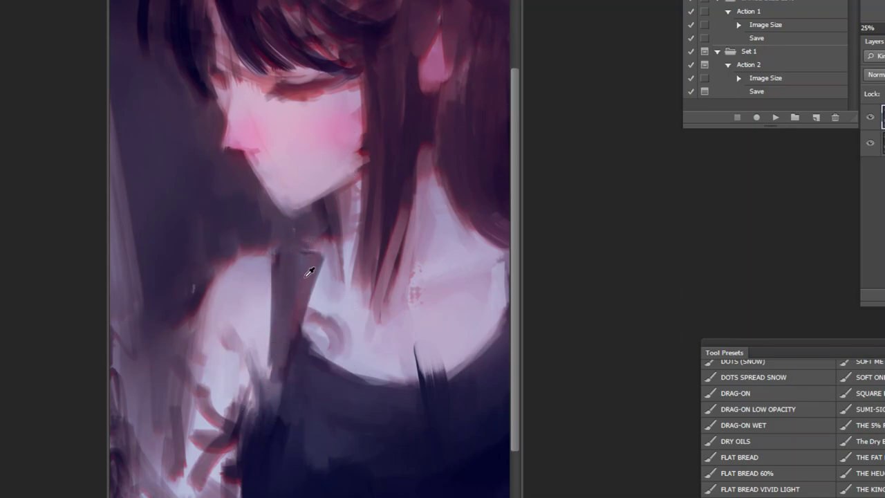
ctrl+alt+click(473, 221)
ctrl+alt+click(473, 222)
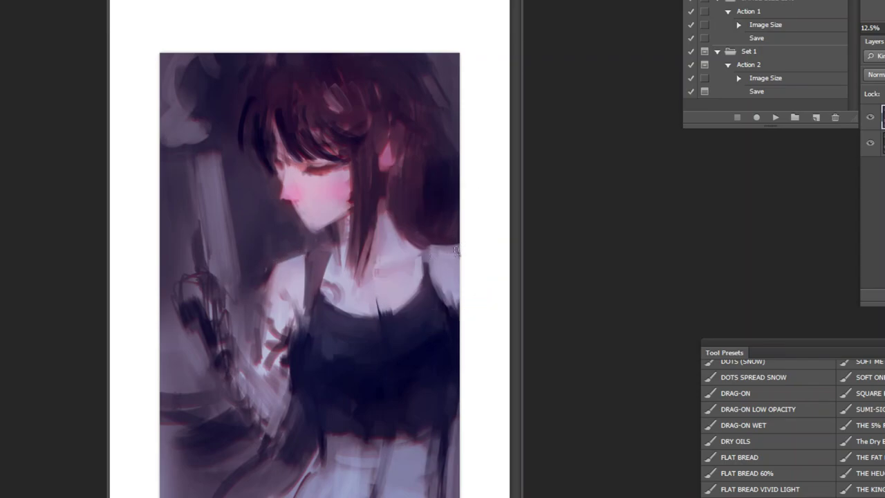
Try painting dark bands across the shoulders and neck, then undo them
alt+click(294, 423)
drag(278, 279, 318, 255)
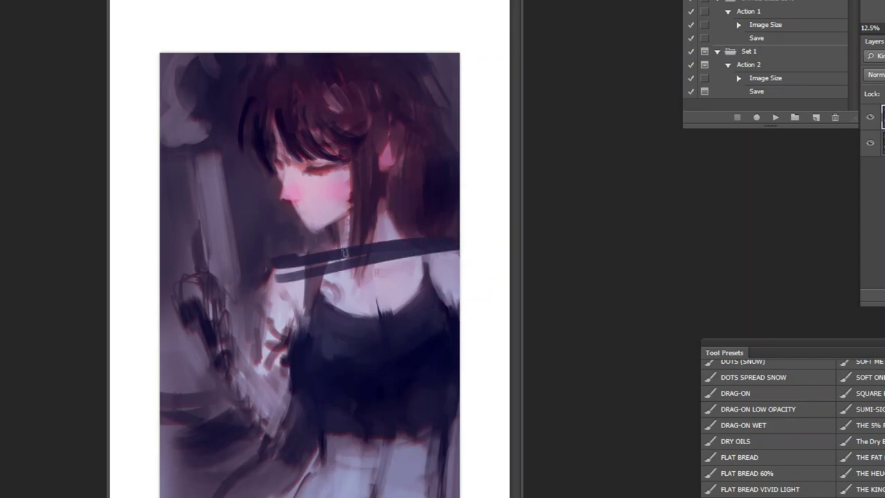
key(ctrl+z)
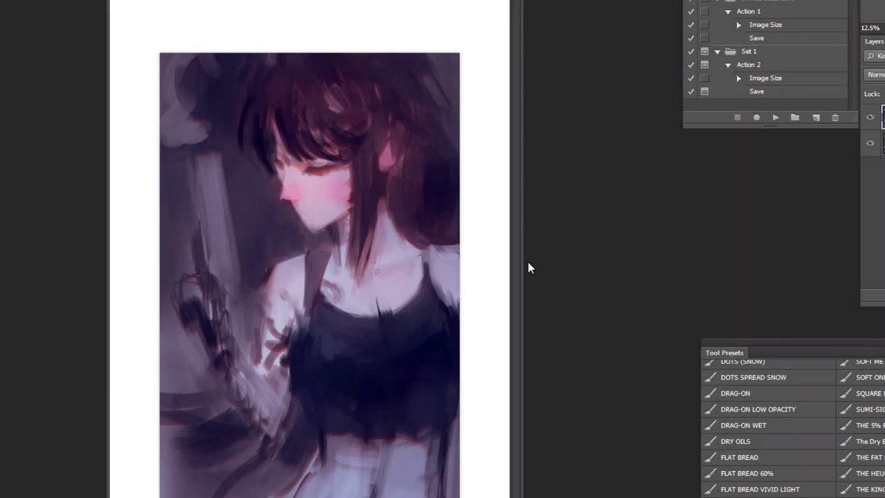
Flip the canvas horizontally and paint a matching wide strap on the other shoulder, touching up the skin beside it
click(776, 118)
alt+click(186, 249)
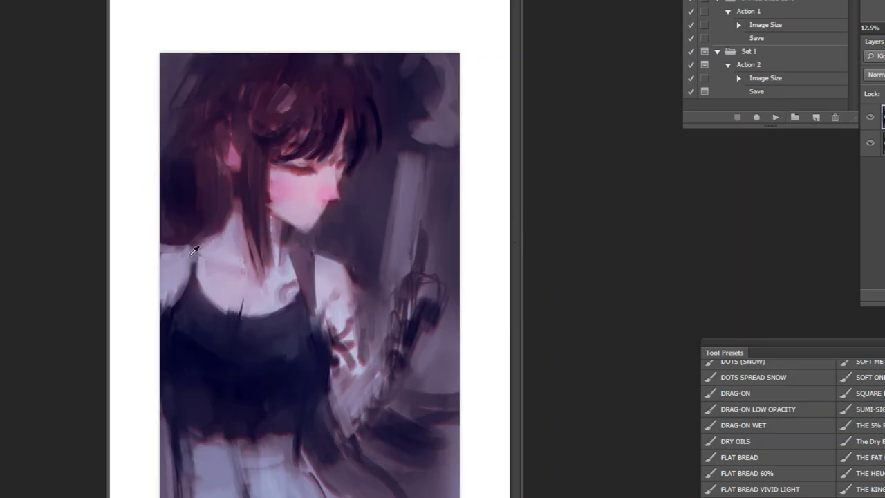
alt+click(178, 263)
mouse_move(183, 247)
mouse_down()
mouse_move(162, 262)
mouse_move(166, 271)
mouse_move(189, 279)
mouse_move(205, 247)
mouse_move(199, 255)
mouse_up()
alt+click(200, 284)
alt+click(312, 277)
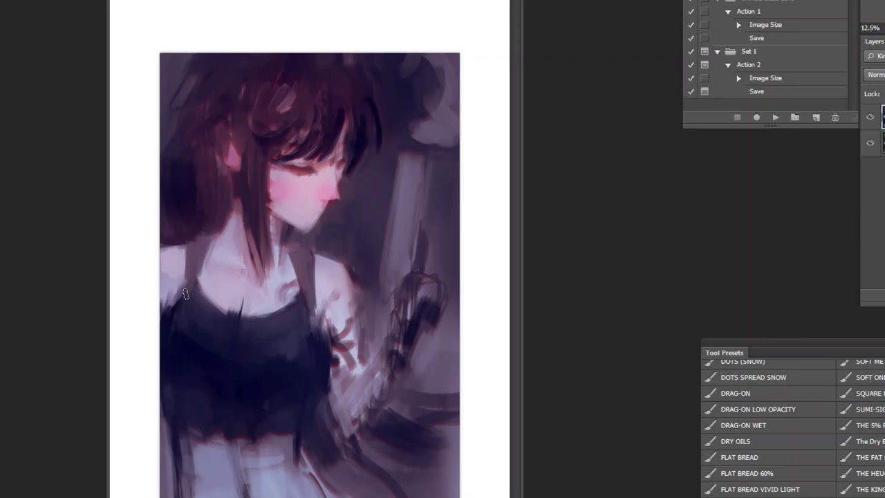
drag(209, 251, 198, 286)
Flip the canvas back and paint smoke swirls and light strokes on the pillar in the background behind the raised hand
click(775, 118)
alt+click(187, 91)
drag(177, 94, 217, 61)
alt+click(184, 126)
drag(185, 116, 201, 112)
drag(216, 154, 205, 185)
click(206, 213)
key(ctrl+z)
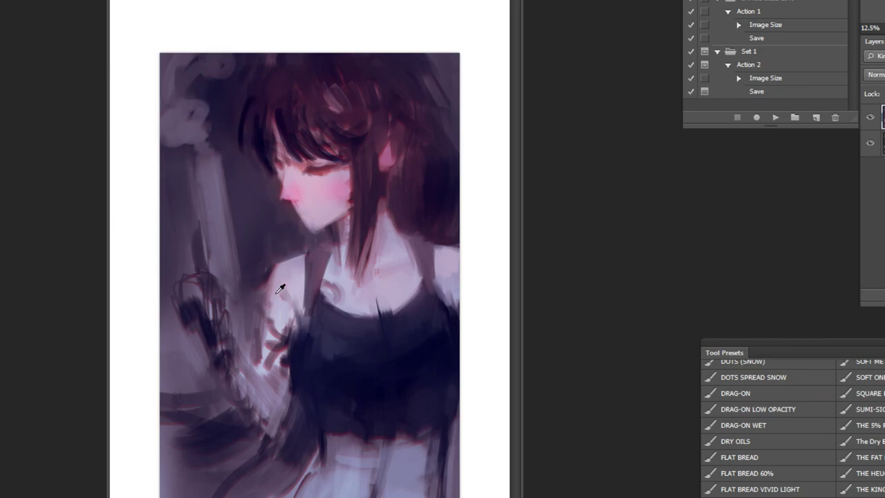
Sample a background purple and paint over the area beside and below the raised hand
alt+click(169, 295)
mouse_move(168, 341)
mouse_down()
mouse_move(181, 375)
mouse_move(203, 347)
mouse_up()
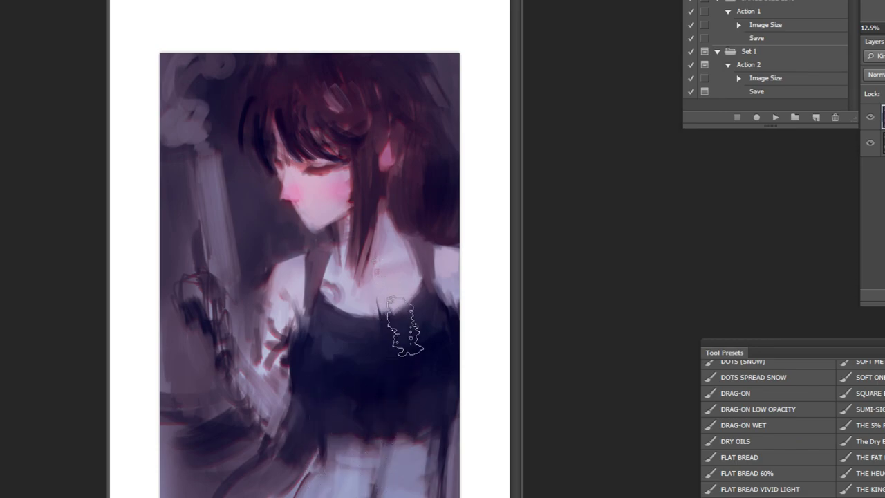
Sample tones from the dark top and the hair, and paint over the fringe to soften its strands
key(ctrl+plus)
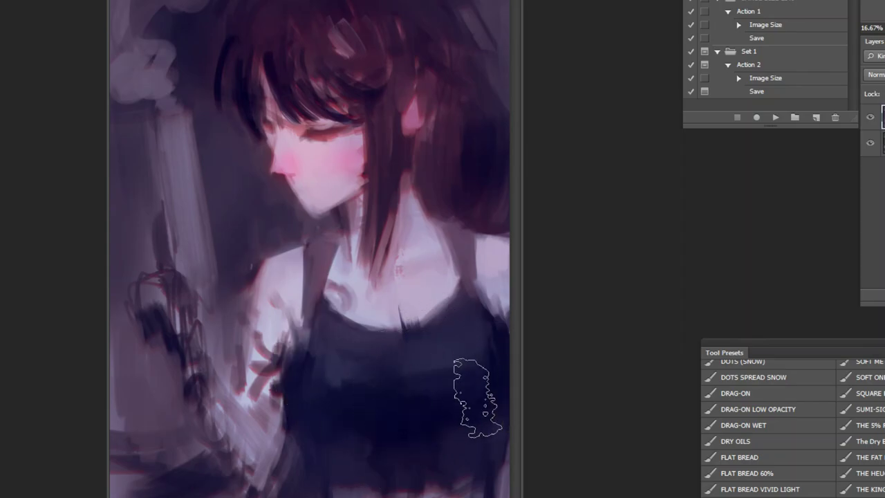
key(ctrl+minus)
key(ctrl+minus)
alt+click(375, 317)
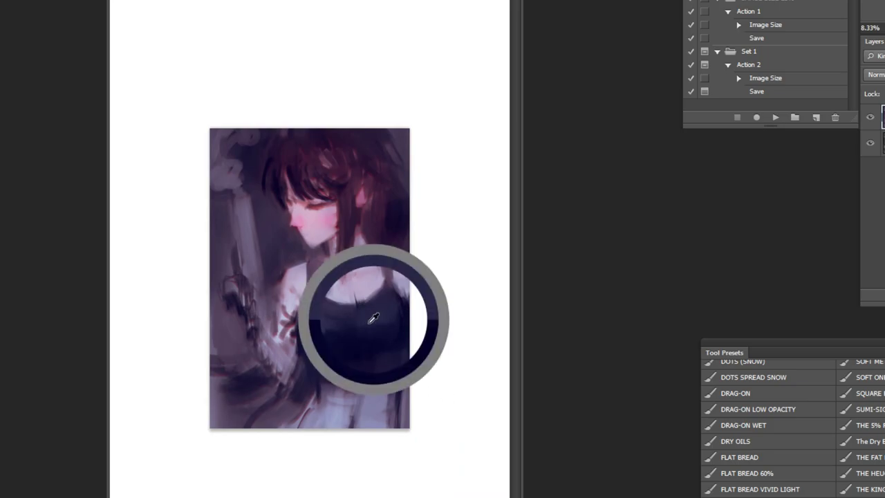
alt+click(363, 195)
key(ctrl+plus)
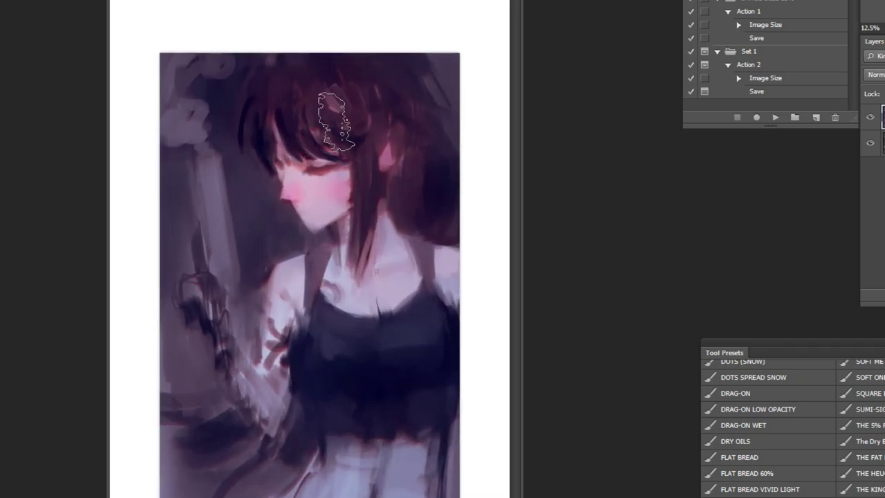
alt+click(288, 119)
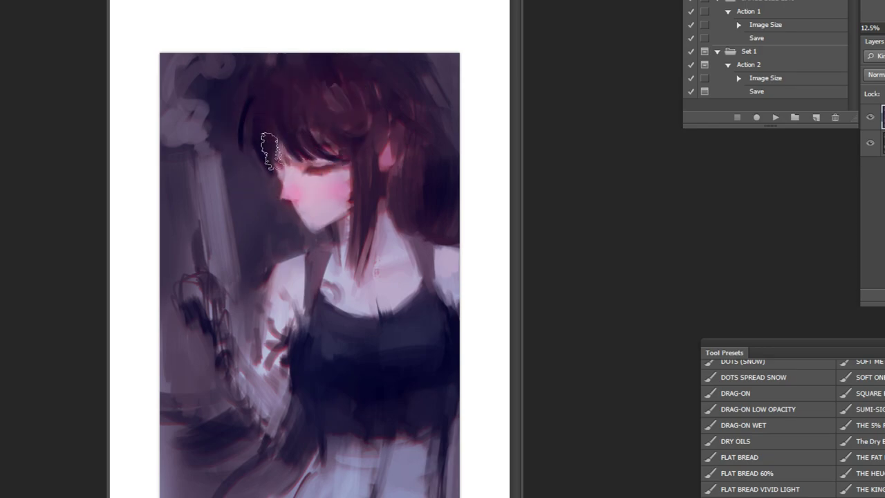
Try painting a bright lilac spot on the smoke above the background pillar
alt+click(207, 64)
alt+click(189, 121)
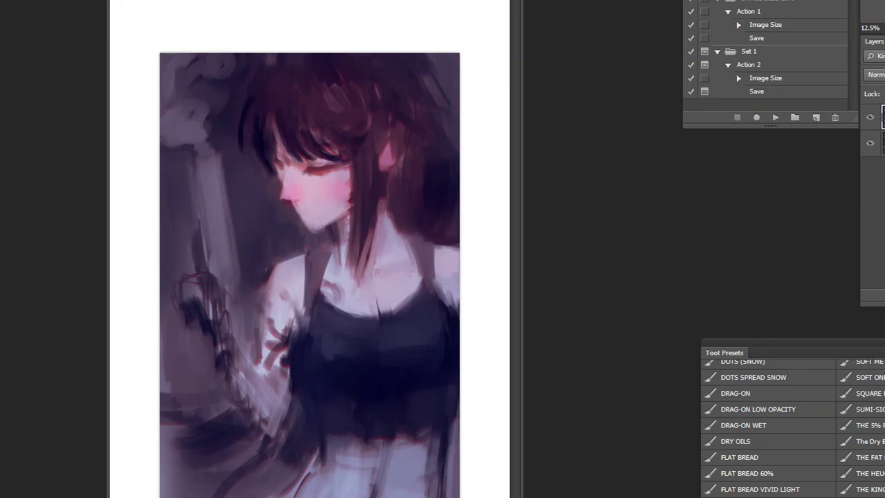
click(120, 1)
click(128, 56)
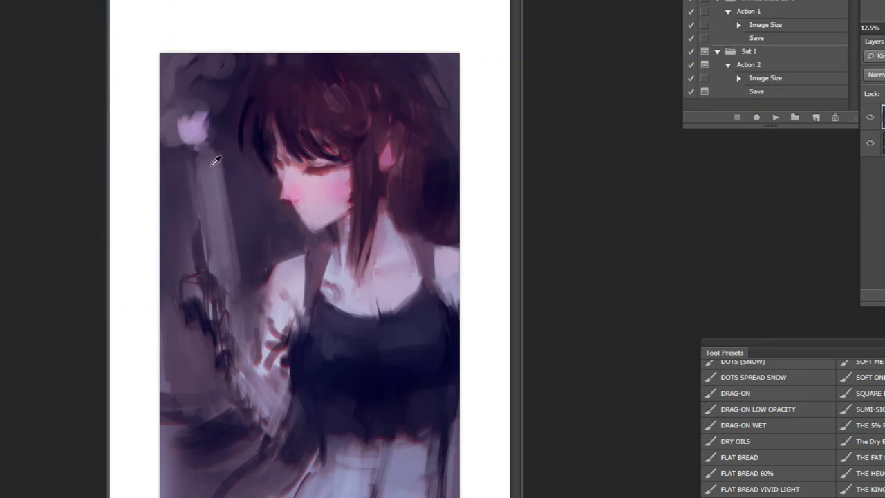
drag(205, 140, 187, 151)
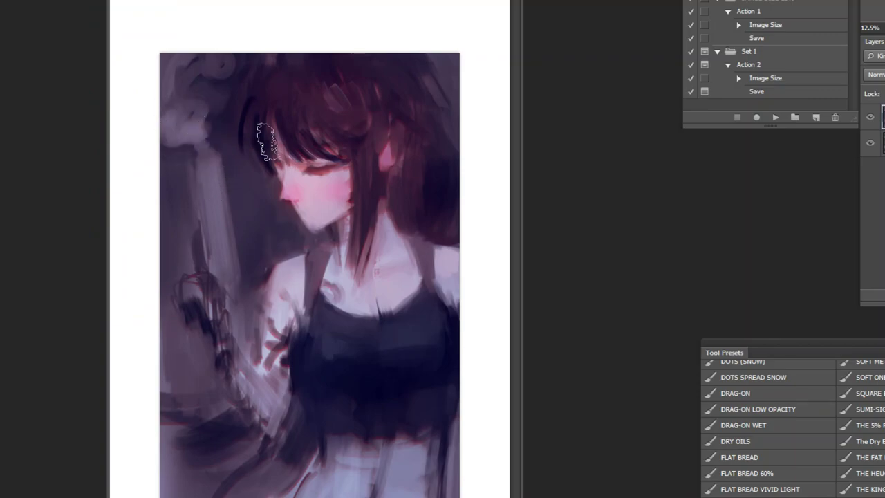
Sample dark tones from the top and repaint the strap edge on the far shoulder, undoing stray strokes
ctrl+click(405, 357)
alt+click(405, 358)
alt+click(402, 370)
ctrl+click(364, 447)
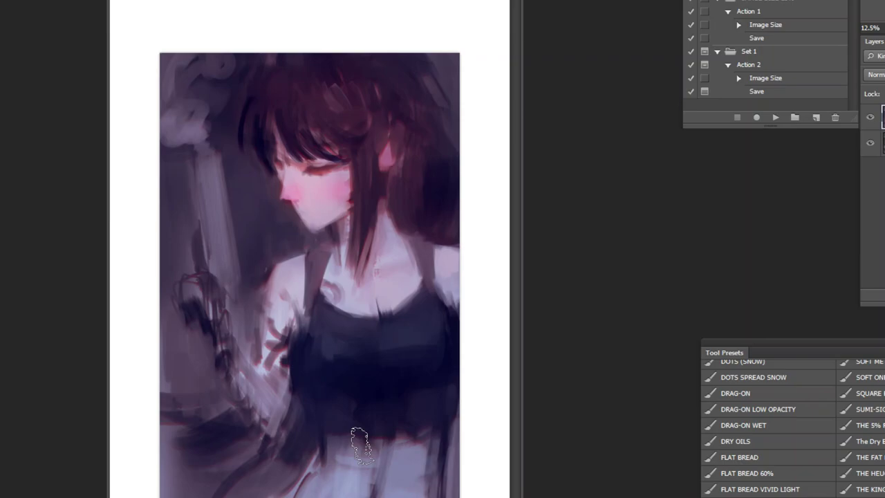
click(756, 457)
key(ctrl+z)
mouse_move(425, 253)
mouse_down()
mouse_move(442, 299)
mouse_move(413, 259)
mouse_move(441, 284)
mouse_move(414, 247)
mouse_move(425, 276)
mouse_up()
key(ctrl+z)
drag(424, 263, 439, 294)
Refine the strap edge beside the collarbone tattoo and darken the side of the top next to the tattooed arm
ctrl+click(395, 235)
click(394, 236)
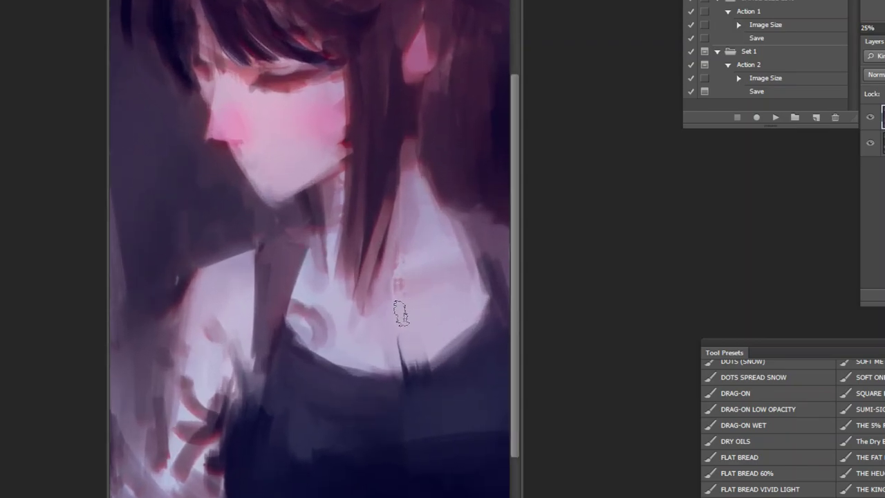
mouse_move(285, 340)
mouse_down()
mouse_move(301, 257)
mouse_move(291, 304)
mouse_up()
alt+click(375, 303)
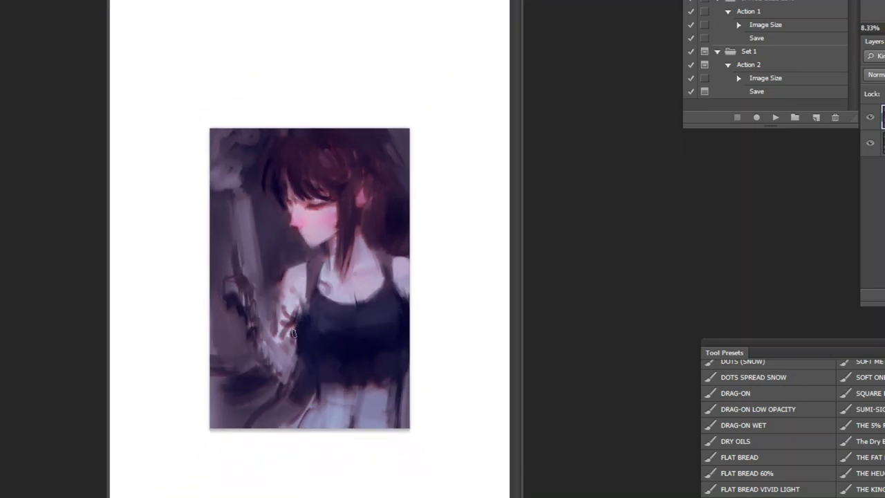
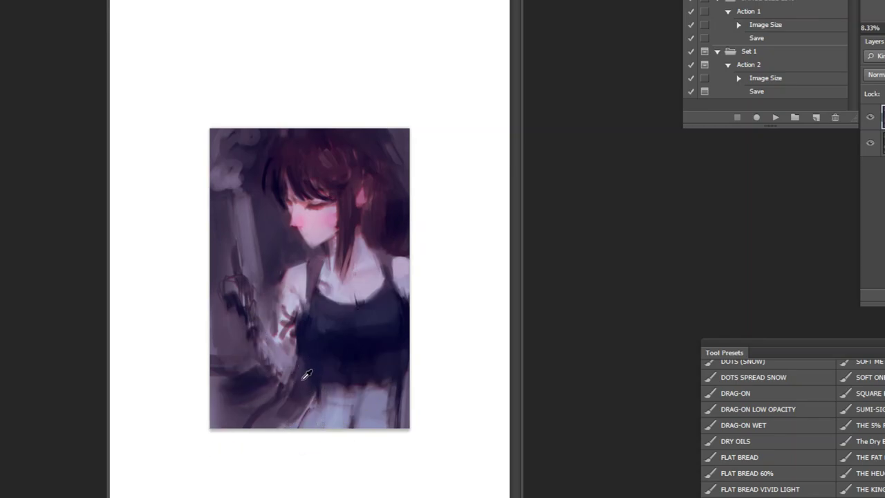
alt+click(302, 349)
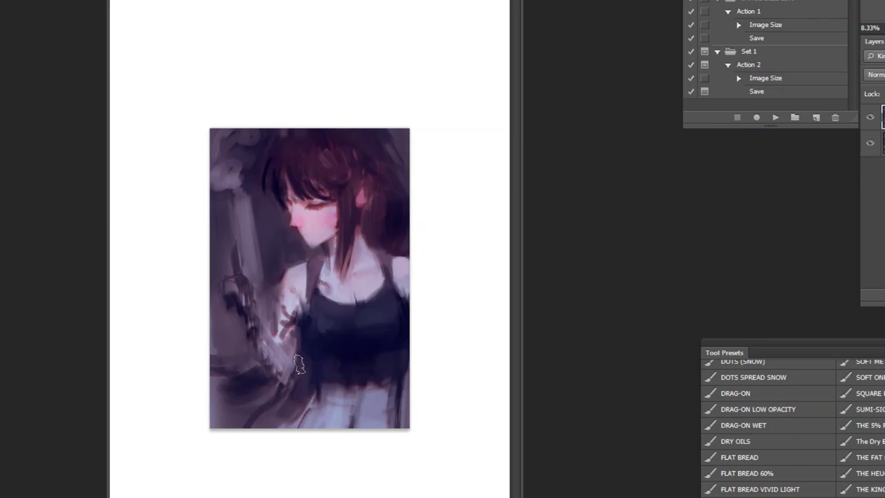
alt+click(307, 327)
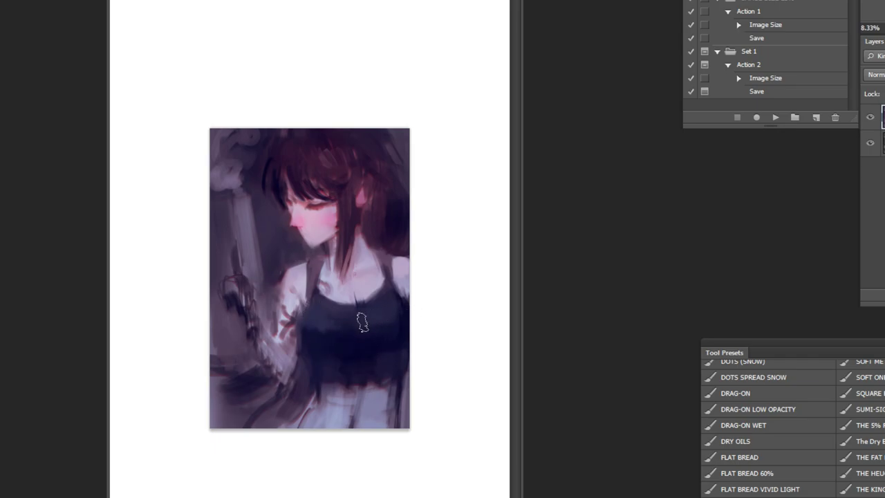
Flip the canvas horizontally and touch up the hair near the ear and the dark top with sampled tones
click(774, 118)
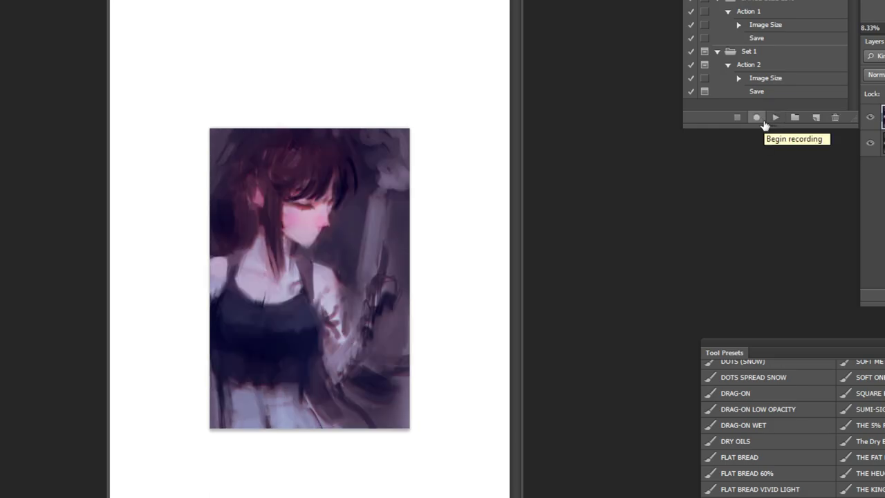
key(ctrl+plus)
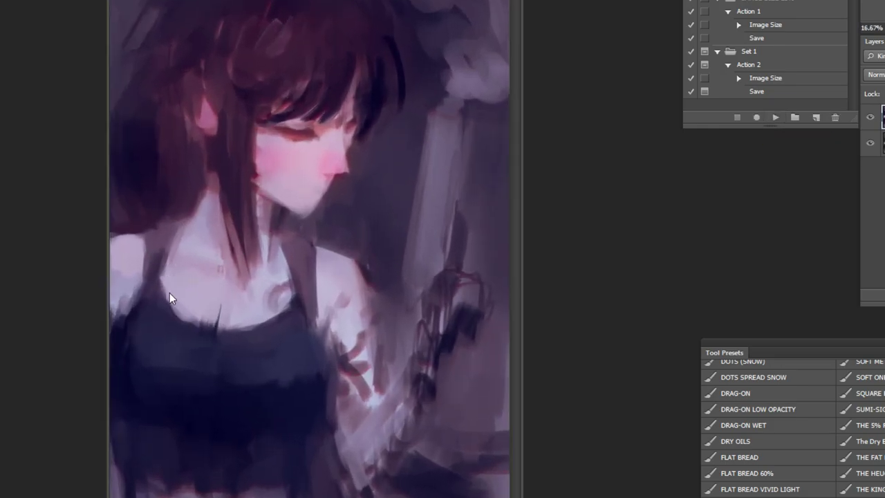
key(ctrl+minus)
alt+click(261, 194)
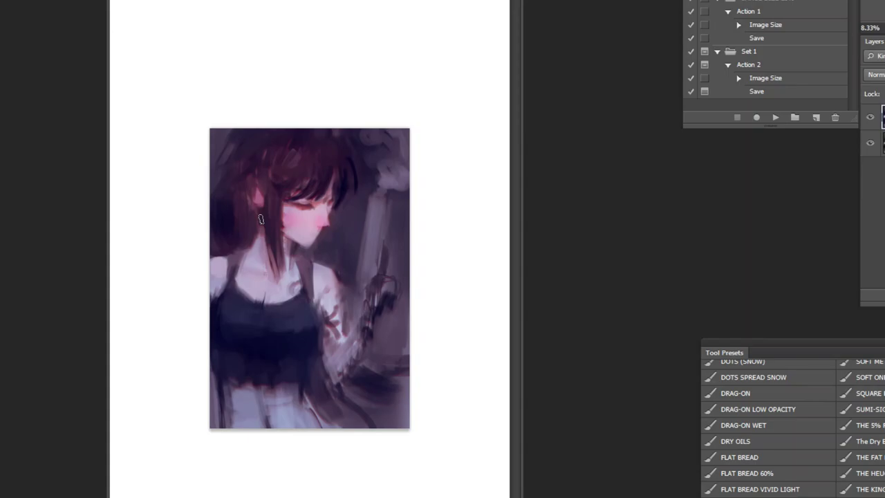
key(ctrl+plus)
alt+click(235, 409)
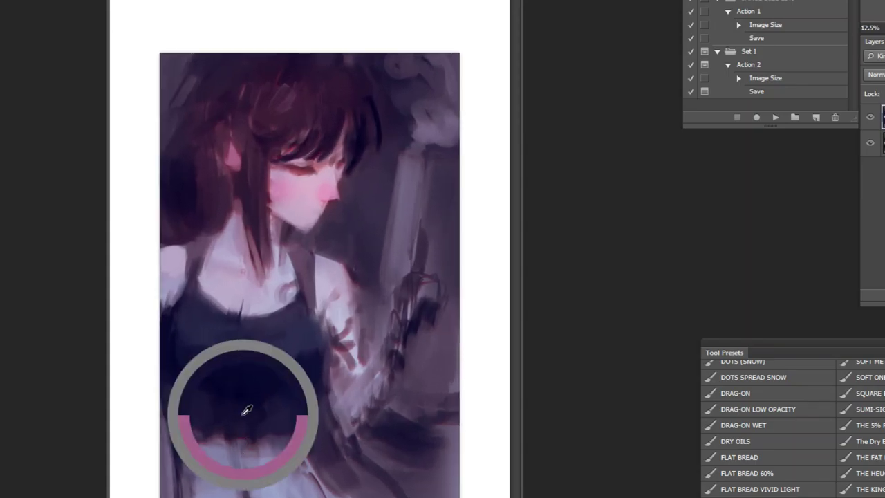
alt+click(232, 406)
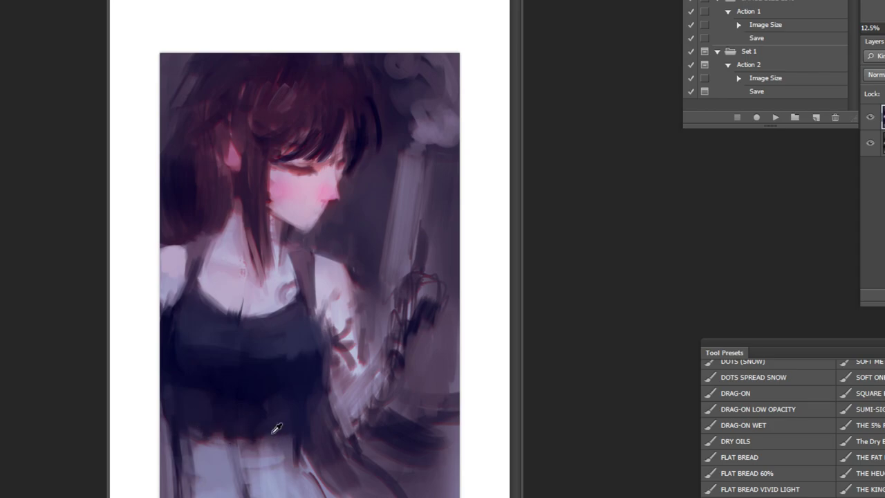
Enlarge the brush and paint a bare midriff strip in a muted skin tone below the hem of the top
key(bracketright)
key(bracketright)
key(bracketright)
alt+click(197, 466)
drag(192, 477, 187, 444)
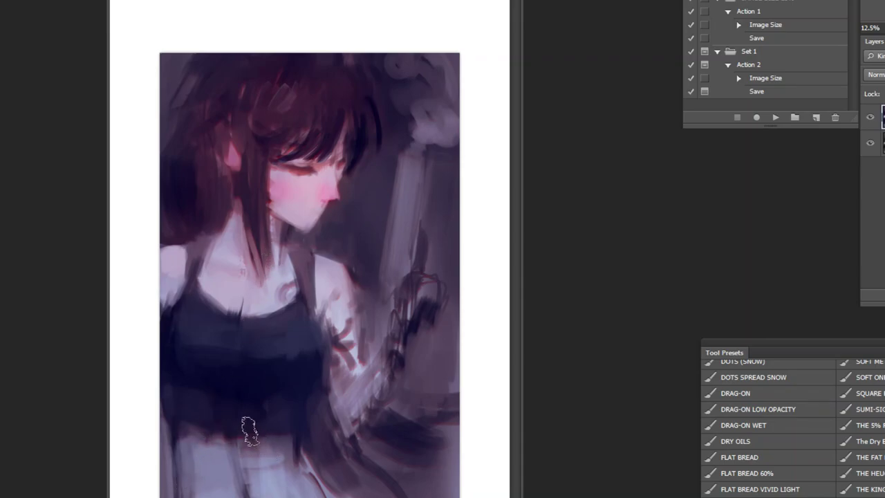
mouse_move(196, 442)
mouse_down()
mouse_move(199, 477)
mouse_move(230, 489)
mouse_up()
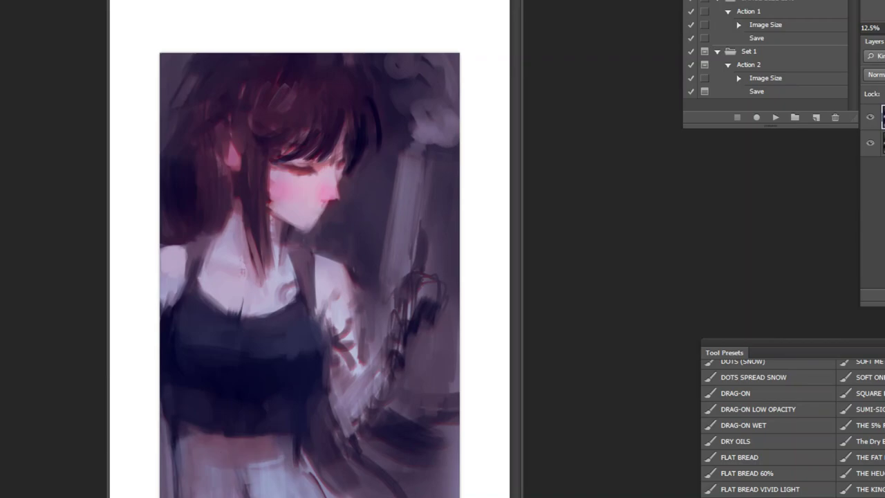
Shrink the brush, sample a colour from the fringe and touch up the hair edge at the eye's outer corner
click(316, 192)
click(286, 103)
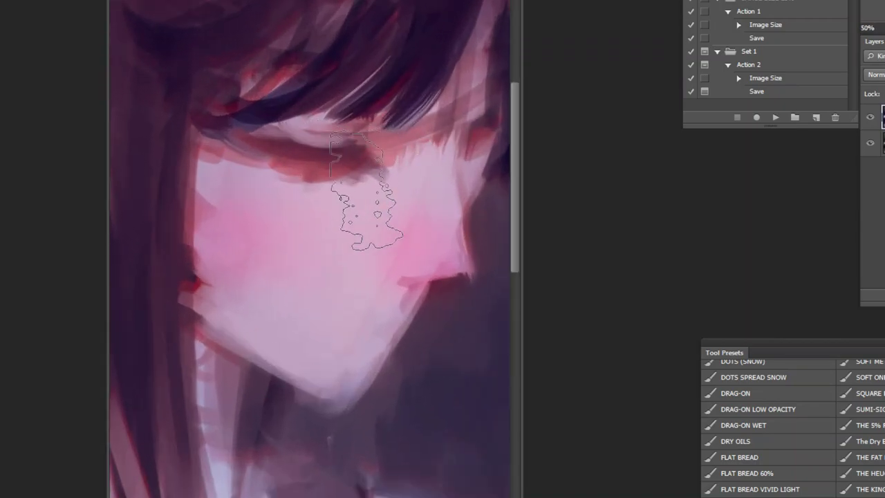
key(bracketleft)
key(bracketleft)
key(bracketleft)
key(bracketleft)
alt+click(272, 100)
drag(231, 90, 193, 147)
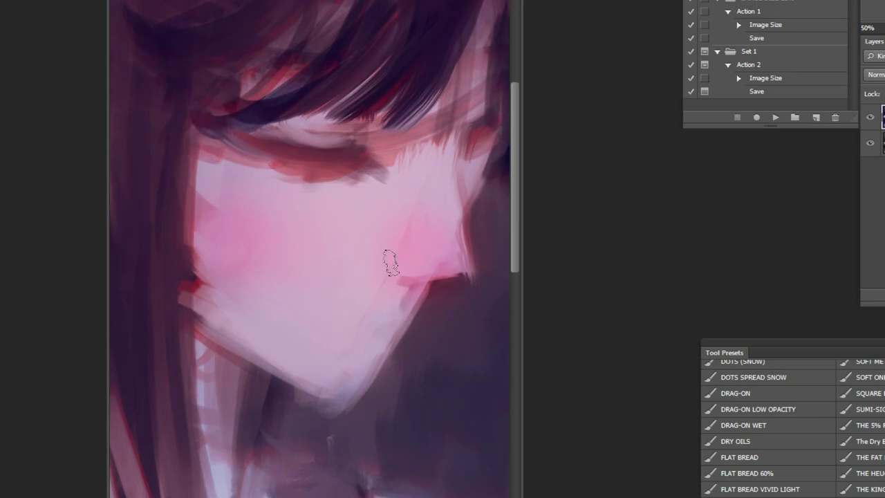
Undo a stray stroke across the face and touch up the profile just below the nose with a sampled colour
scroll(399, 286, down, 2)
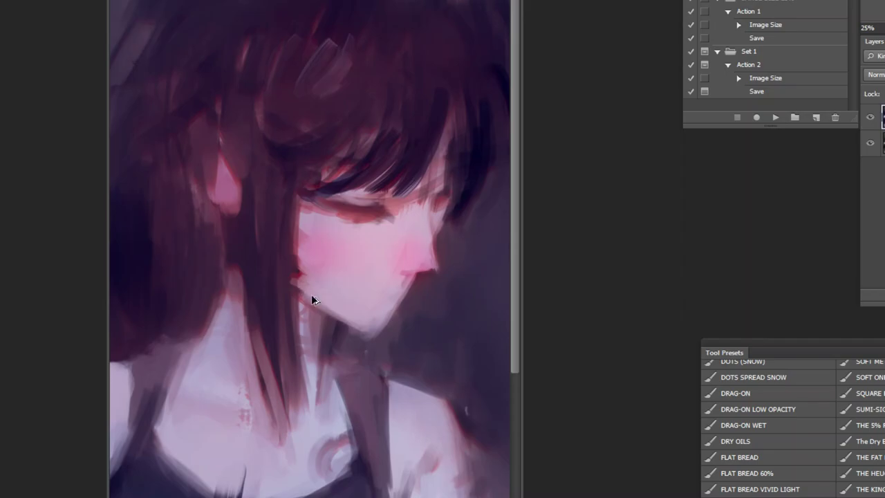
drag(473, 177, 361, 393)
key(ctrl+z)
click(356, 208)
alt+click(432, 296)
drag(437, 298, 425, 317)
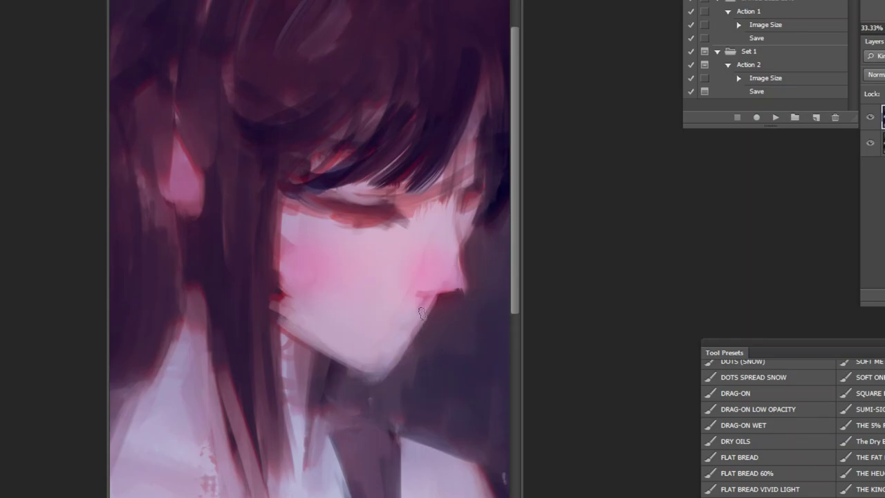
Paint a short muted mouth line between the nose and chin, undoing and repainting strokes until it is defined
click(394, 196)
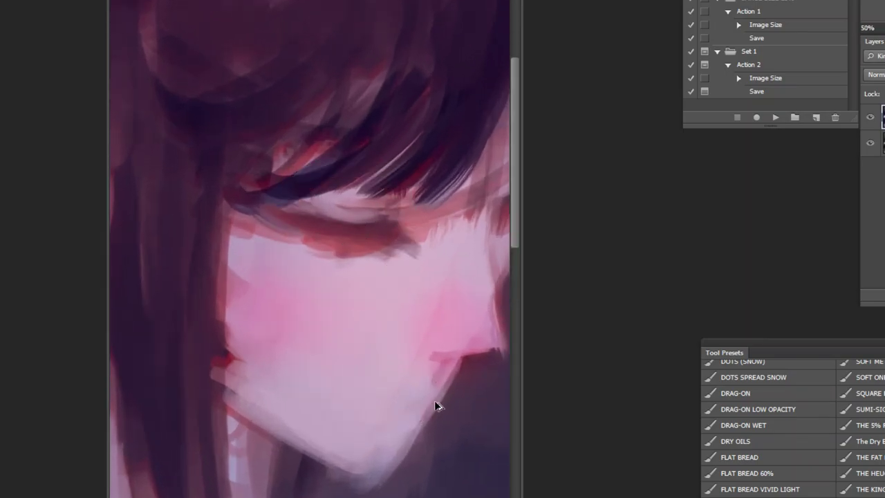
key(ctrl+z)
drag(426, 403, 381, 402)
mouse_move(378, 404)
mouse_down()
mouse_move(454, 398)
mouse_move(399, 414)
mouse_move(370, 403)
mouse_move(434, 397)
mouse_up()
key(ctrl+alt+z)
key(ctrl+alt+z)
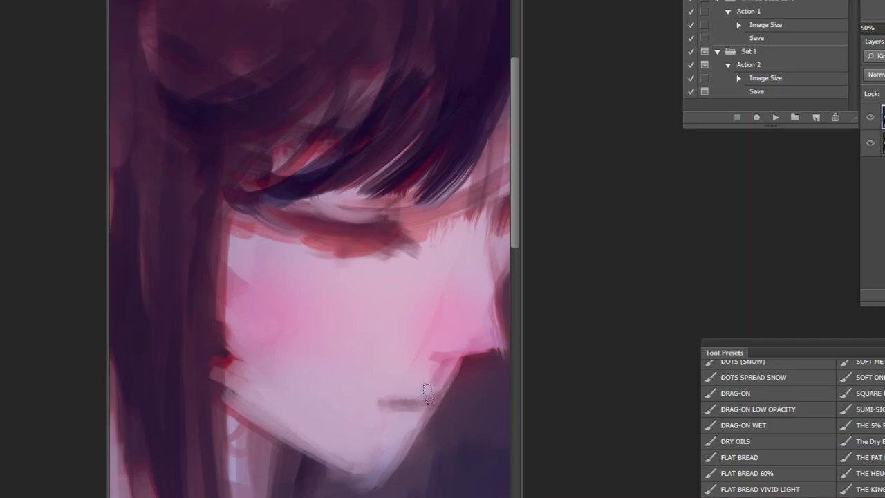
alt+click(411, 403)
drag(408, 403, 380, 401)
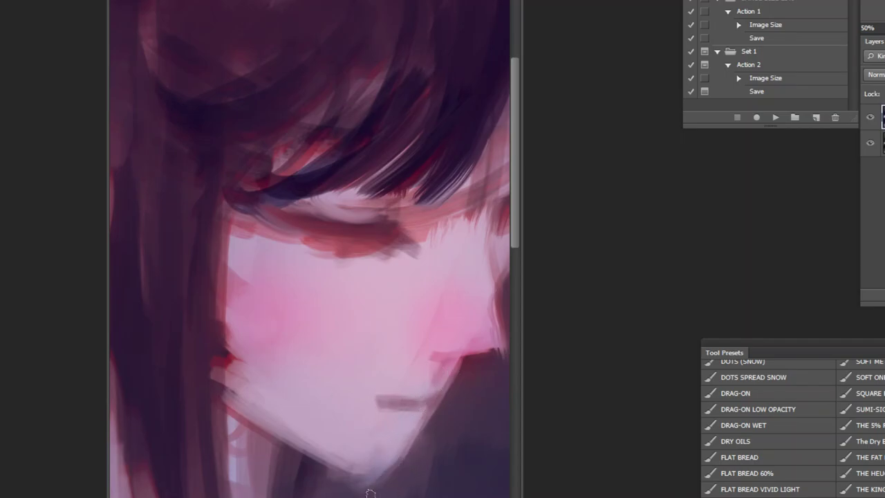
Flip the canvas back and repaint the contour of the nose bridge with a thin reddish stroke, undoing failed attempts
click(772, 117)
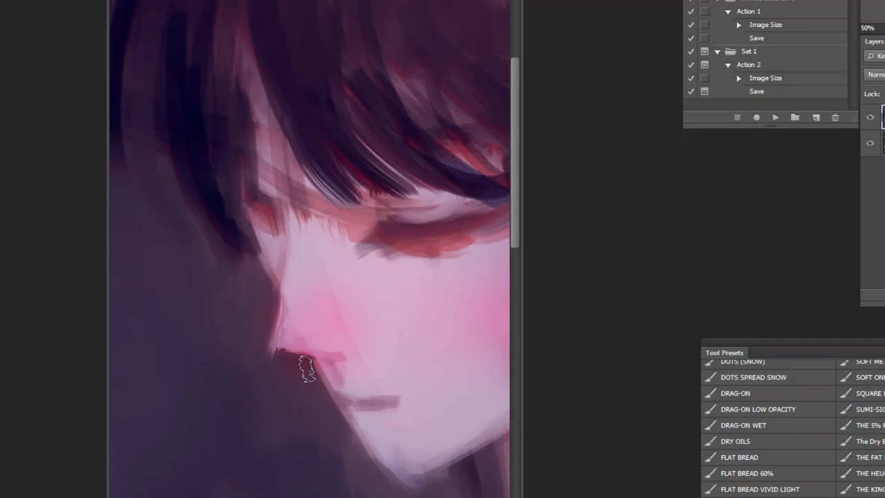
mouse_move(291, 250)
mouse_down()
mouse_move(281, 312)
mouse_move(284, 300)
mouse_up()
key(ctrl+z)
key(ctrl+z)
drag(288, 249, 280, 325)
drag(291, 270, 280, 325)
key(ctrl+z)
drag(289, 249, 281, 318)
drag(290, 260, 284, 298)
key(ctrl+z)
drag(289, 246, 279, 285)
alt+click(250, 194)
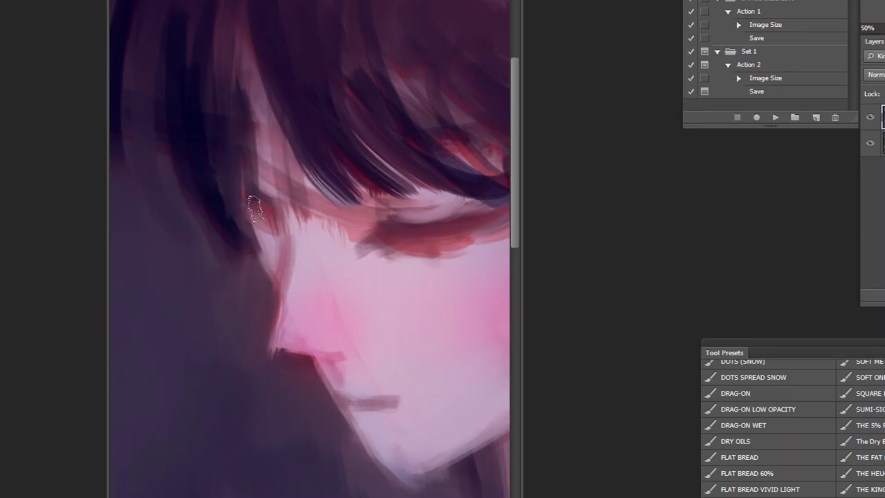
Soften the corner of the mouth line and reshape the lower lip and chin contour
alt+click(431, 294)
alt+click(432, 283)
alt+click(435, 250)
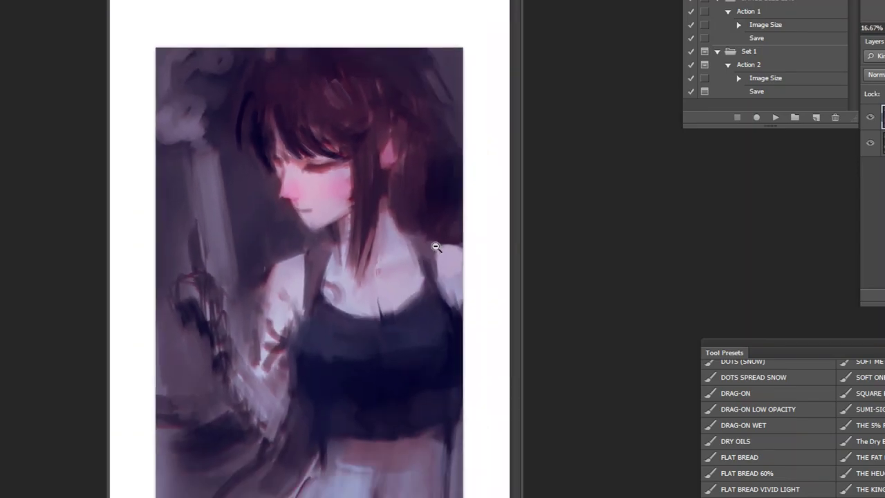
scroll(312, 99, up, 3)
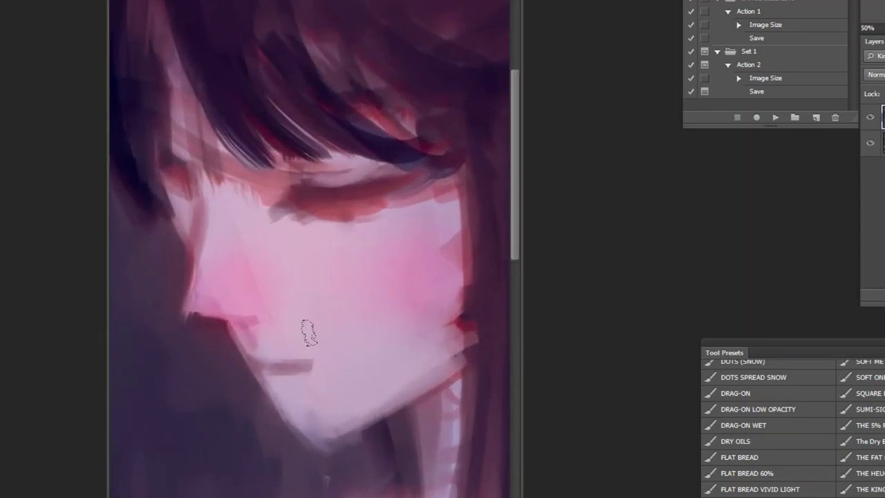
mouse_move(308, 363)
mouse_down()
mouse_move(351, 361)
mouse_move(296, 376)
mouse_move(339, 363)
mouse_move(312, 369)
mouse_up()
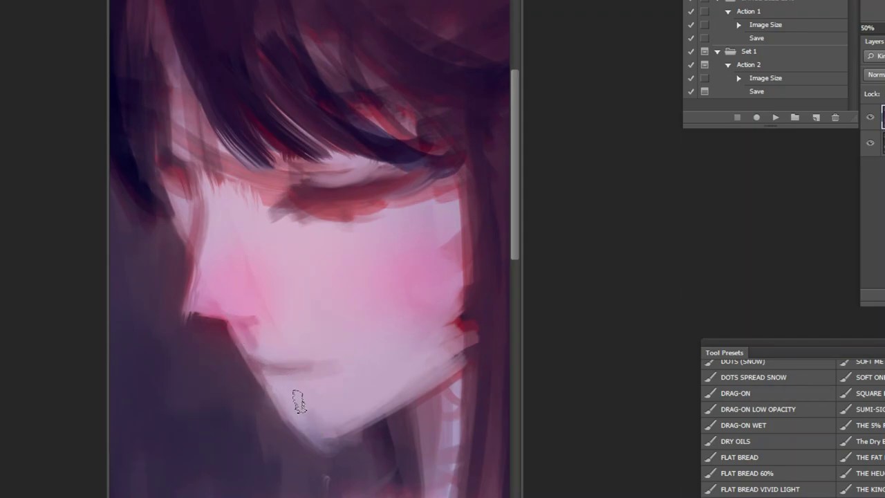
drag(267, 375, 282, 395)
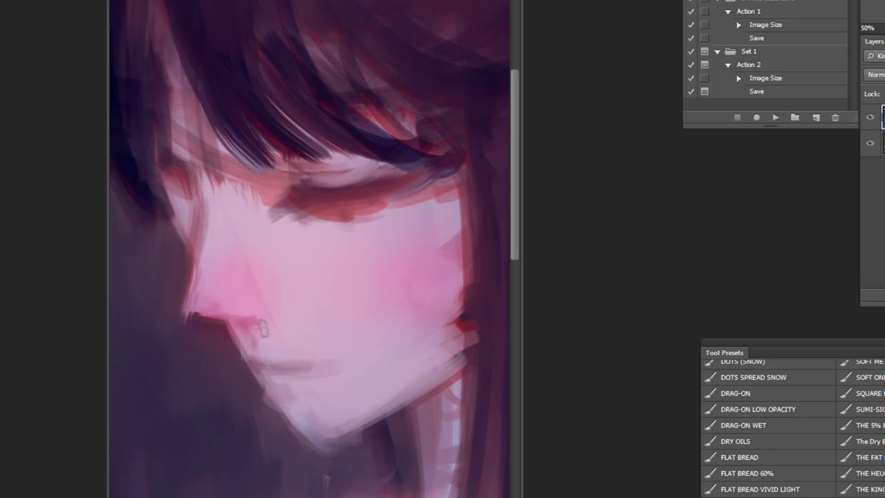
Examine the reworked mouth within the whole painting and the face up close
ctrl+alt+click(449, 312)
ctrl+alt+click(450, 312)
ctrl+alt+click(450, 312)
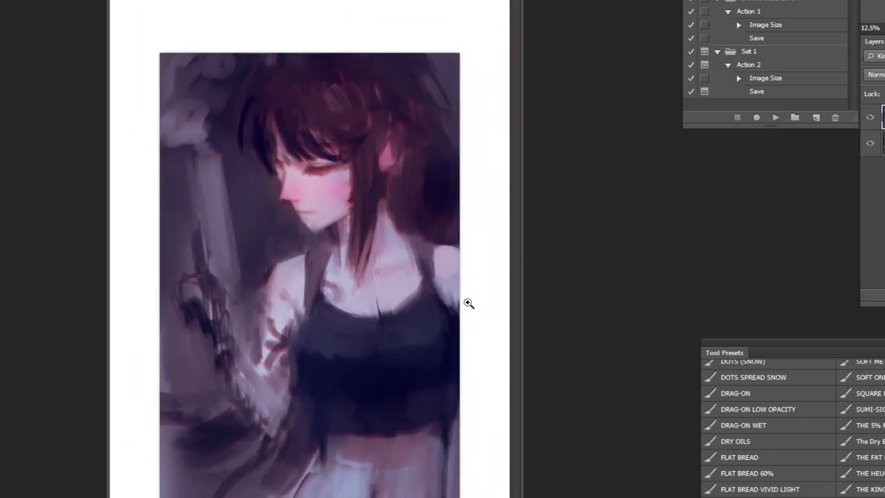
ctrl+alt+click(450, 312)
ctrl+click(316, 150)
ctrl+click(305, 117)
ctrl+click(297, 108)
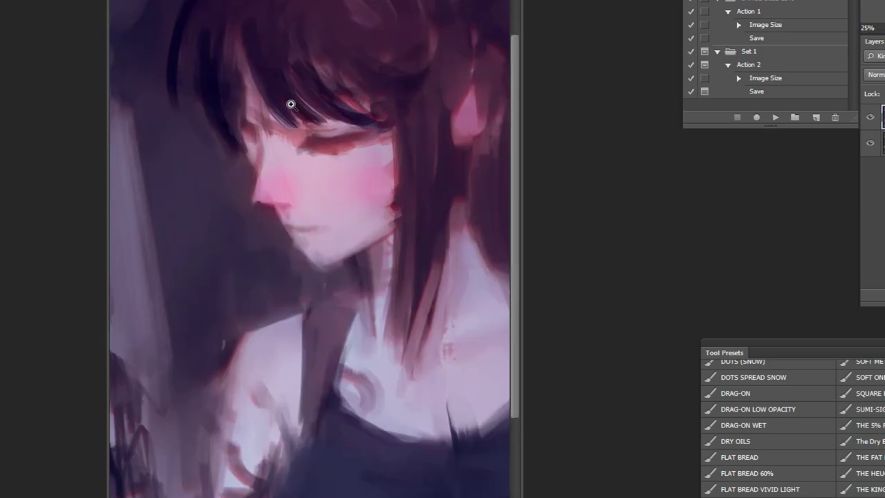
Try to paint dark hair strands along the edge of the fringe beside the forehead
ctrl+click(294, 108)
ctrl+click(294, 109)
mouse_move(197, 147)
mouse_down()
mouse_move(210, 165)
mouse_move(195, 184)
mouse_move(219, 134)
mouse_move(215, 204)
mouse_up()
drag(266, 107, 222, 221)
key(ctrl+alt+z)
key(ctrl+alt+z)
ctrl+alt+click(420, 379)
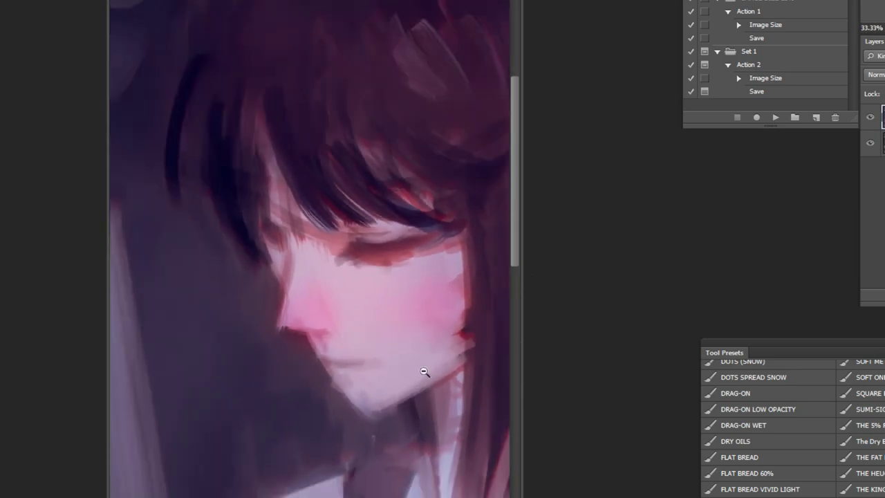
ctrl+alt+click(423, 374)
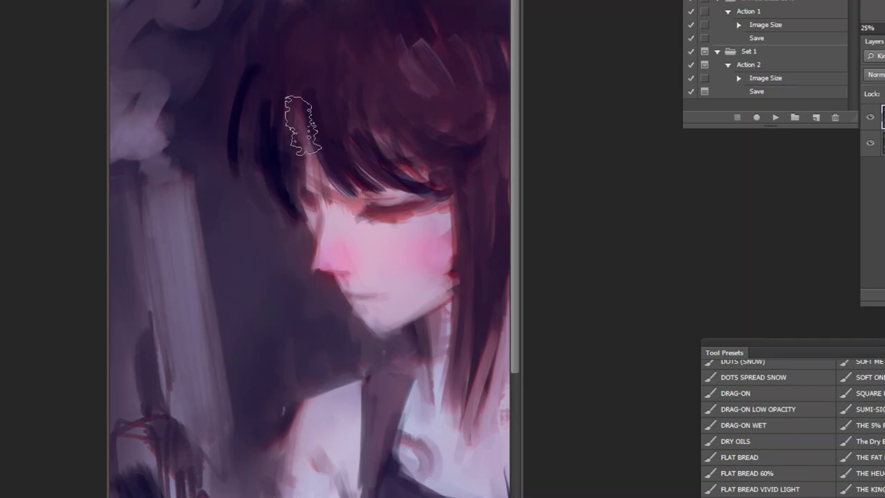
Flip the canvas horizontally and brush over the pale trousers and waistline below the bare midriff
scroll(393, 278, down, 1)
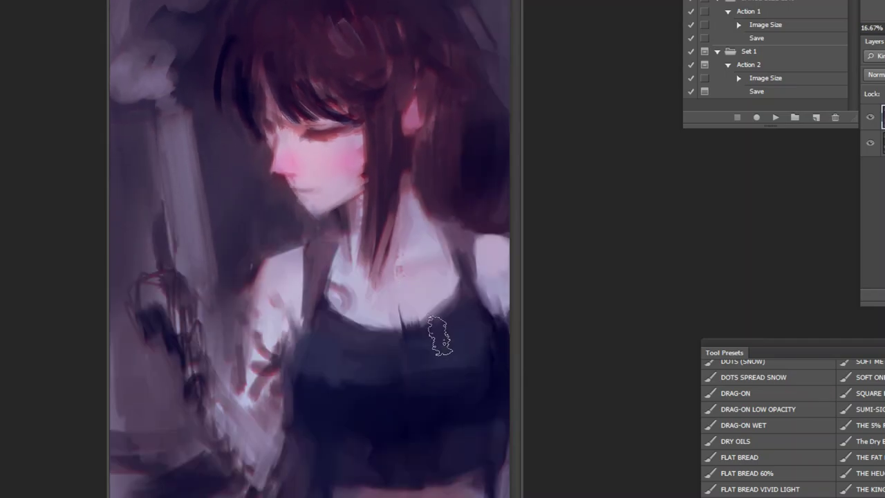
scroll(274, 214, down, 1)
scroll(274, 214, down, 1)
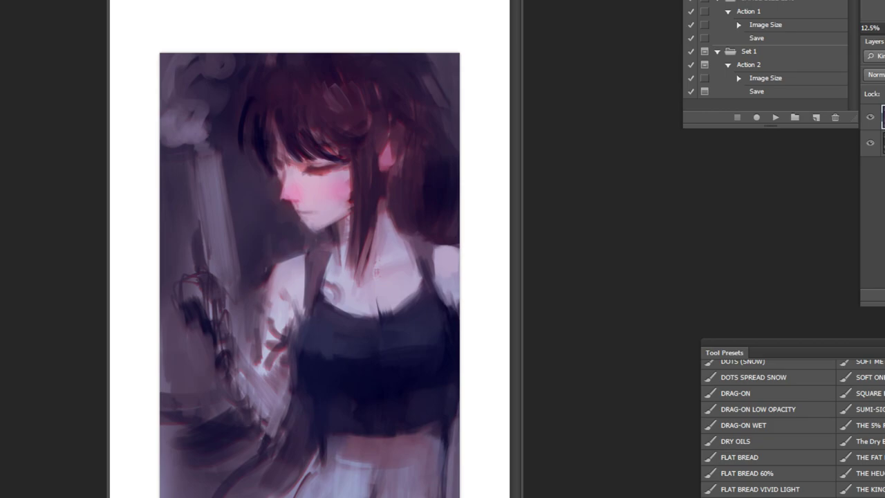
click(2, 296)
click(733, 249)
key(ctrl+shift+h)
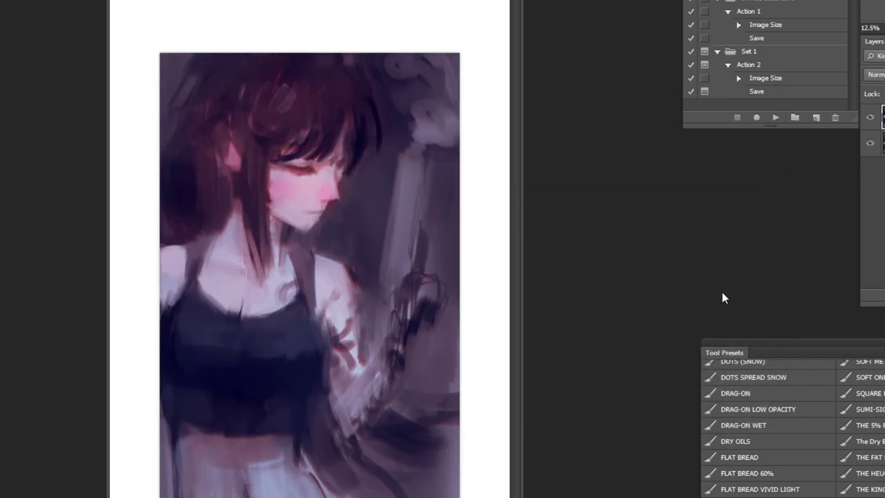
mouse_move(280, 458)
mouse_down()
mouse_move(255, 492)
mouse_move(263, 461)
mouse_move(258, 494)
mouse_up()
drag(212, 464, 209, 493)
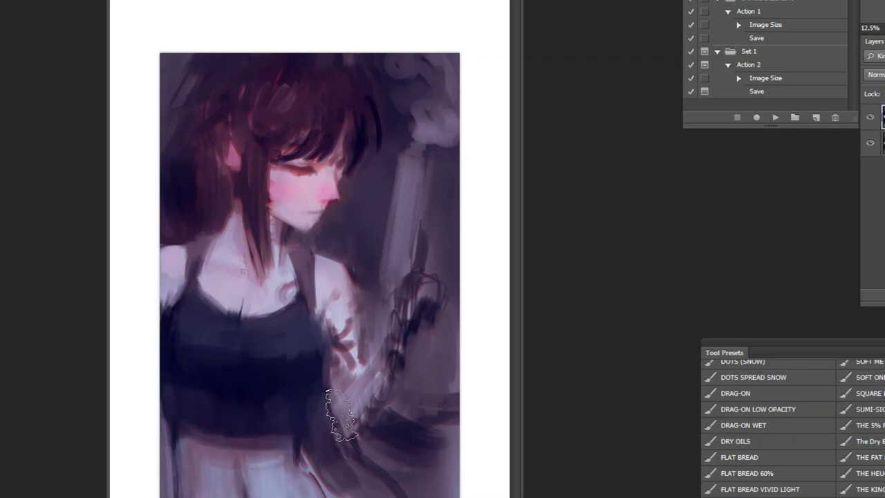
Retouch the nose bridge contour and the forehead under the fringe with colours sampled from the surrounding paint
ctrl+click(293, 94)
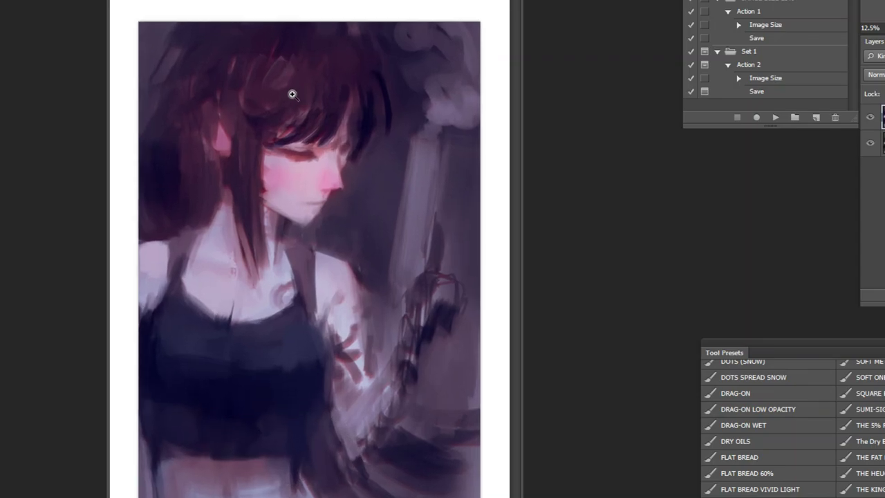
ctrl+click(301, 91)
ctrl+click(335, 83)
ctrl+click(374, 111)
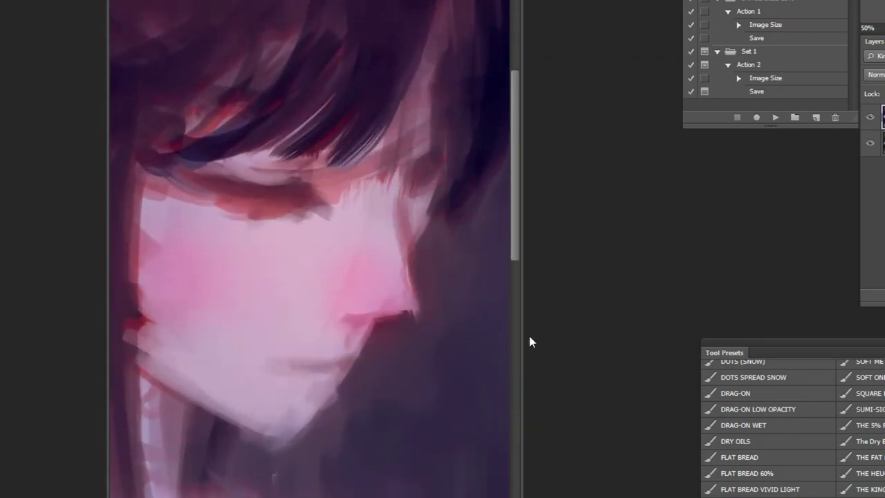
alt+click(420, 282)
mouse_move(413, 285)
mouse_down()
mouse_move(402, 182)
mouse_move(415, 173)
mouse_move(412, 152)
mouse_move(439, 147)
mouse_up()
alt+click(415, 176)
alt+click(410, 151)
alt+click(387, 144)
drag(377, 156, 405, 103)
alt+click(448, 223)
alt+click(450, 223)
alt+click(453, 223)
alt+click(455, 223)
alt+click(456, 223)
Switch to the Kyle's Real Oils - Bristly Bob preset and paint hair strands sweeping down over the temple beside the closed eye
scroll(795, 415, down, 5)
click(792, 462)
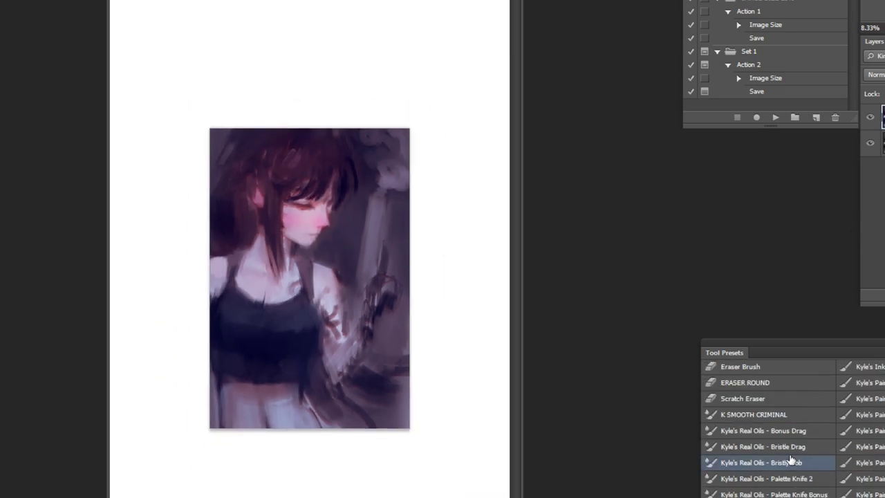
scroll(300, 127, up, 5)
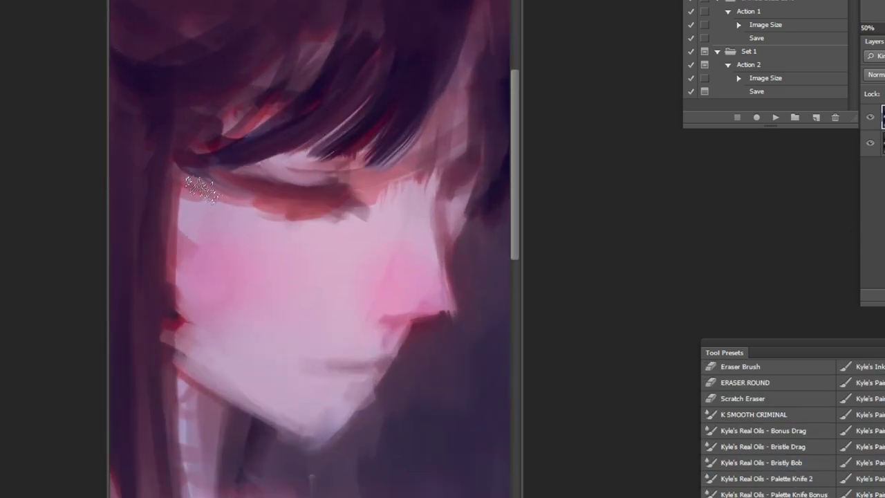
drag(280, 81, 173, 185)
drag(260, 103, 181, 181)
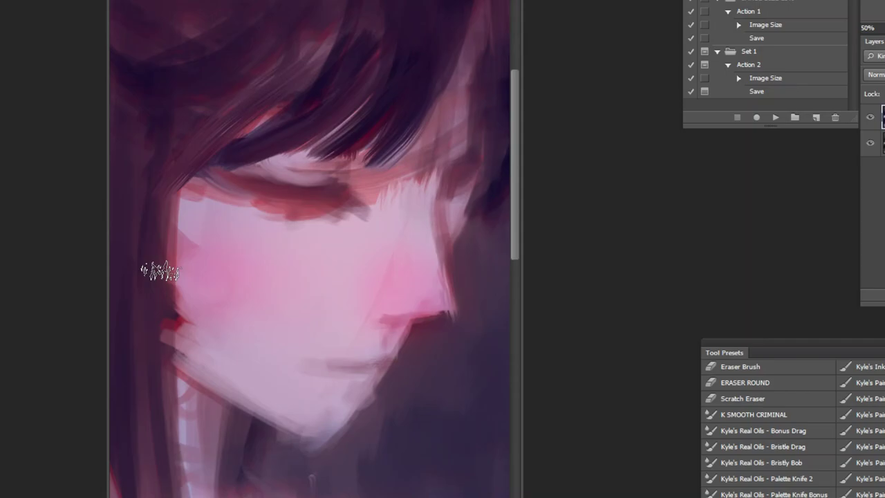
mouse_move(227, 172)
mouse_down()
mouse_move(170, 253)
mouse_move(174, 212)
mouse_up()
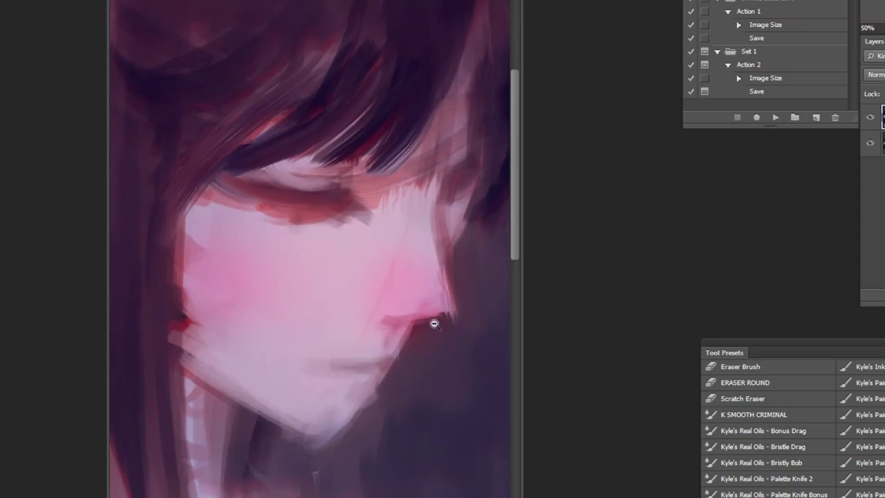
alt+click(434, 323)
alt+click(425, 289)
alt+click(424, 287)
Blend the side fringe into the long lock framing the cheek and retouch the hair above the ear
ctrl+click(290, 35)
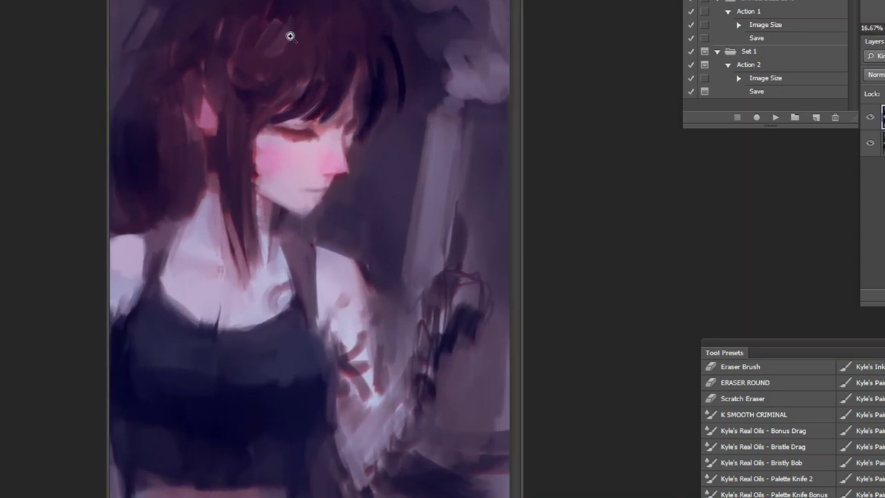
ctrl+click(291, 32)
drag(319, 126, 263, 180)
alt+click(331, 179)
alt+click(332, 179)
click(271, 18)
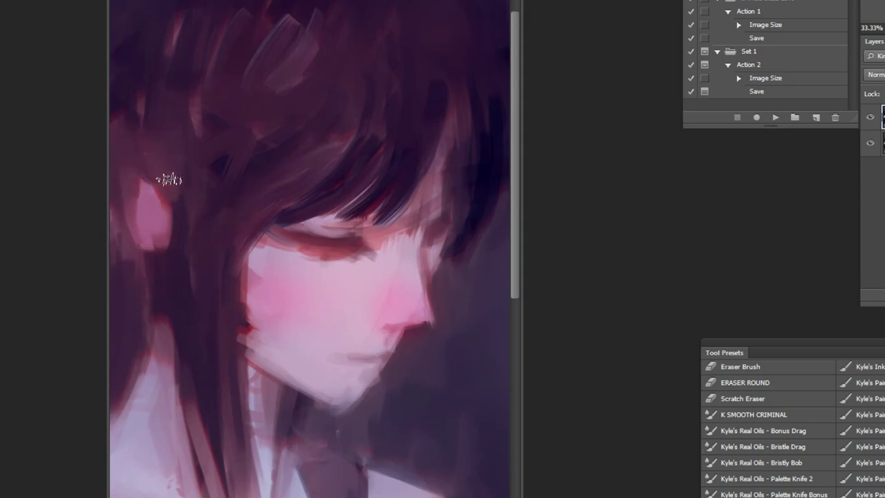
alt+click(442, 280)
alt+click(442, 280)
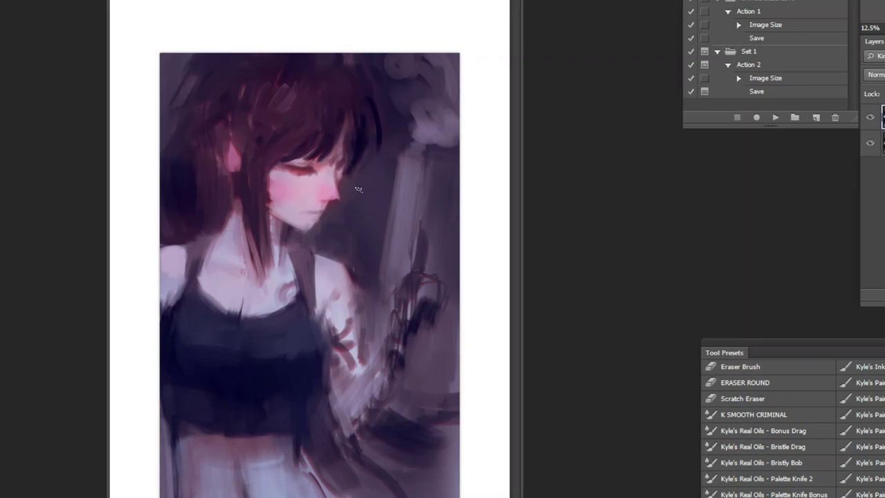
Rework the pale column in the background and paint a curved stroke above the raised hand
mouse_move(392, 220)
mouse_down()
mouse_move(365, 305)
mouse_move(352, 271)
mouse_move(350, 281)
mouse_up()
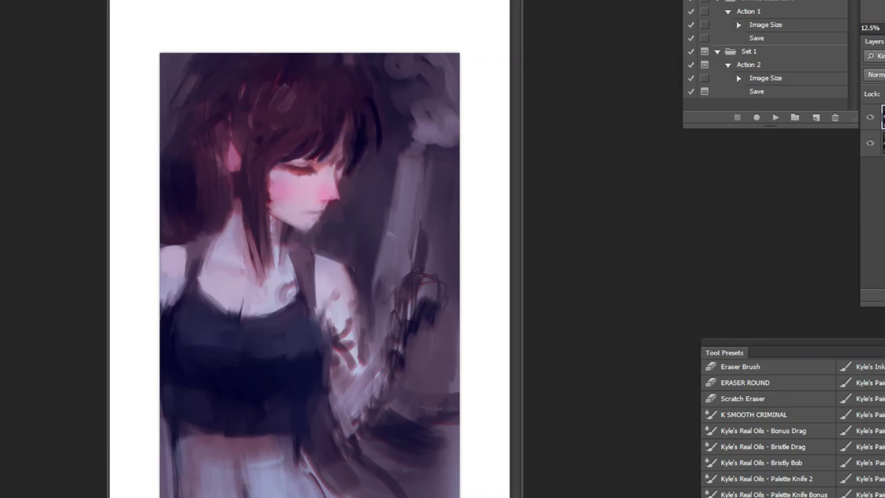
drag(381, 233, 392, 179)
drag(422, 231, 429, 265)
Repaint the middle of the dark top's neckline with short bristly strokes, sampling colours from the skin and fabric
key(z)
click(215, 288)
click(216, 289)
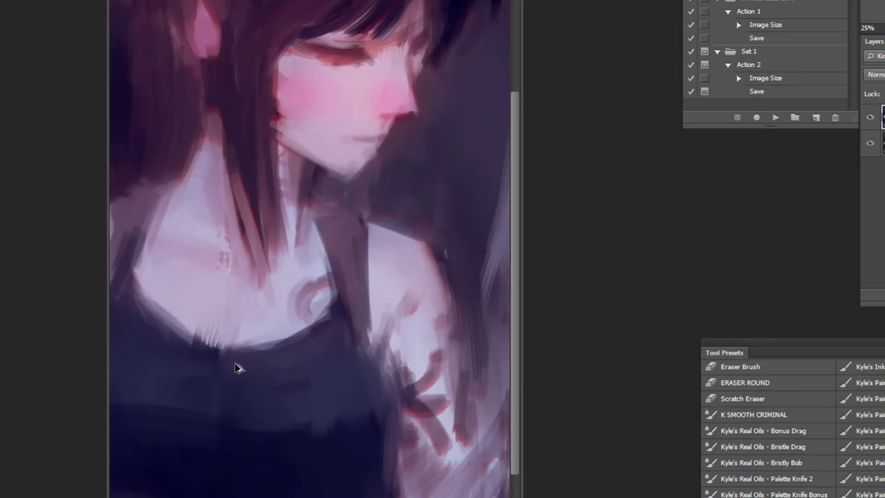
alt+click(236, 323)
mouse_move(217, 353)
mouse_down()
mouse_move(222, 314)
mouse_move(221, 351)
mouse_up()
alt+click(239, 319)
alt+click(222, 308)
alt+click(367, 311)
alt+click(318, 322)
Paint the dark hair strand hanging below the jaw against the neck, using sampled colours
ctrl+click(214, 196)
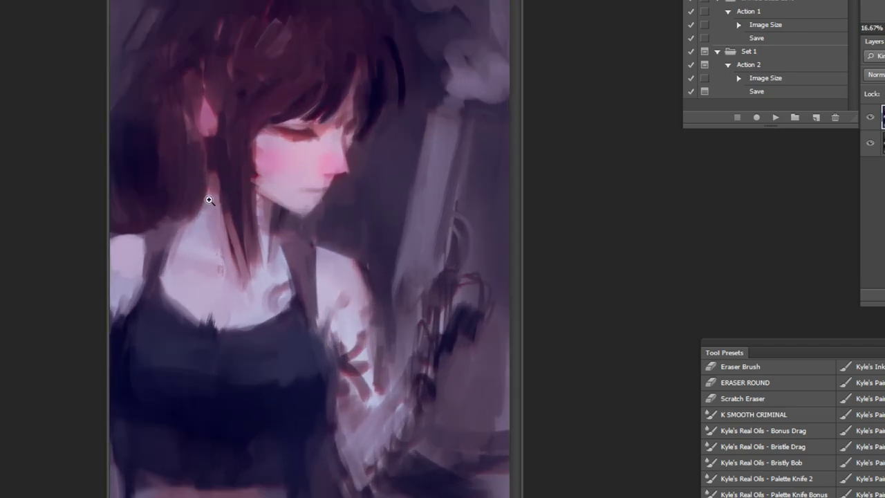
ctrl+click(207, 199)
ctrl+click(208, 199)
alt+click(343, 260)
mouse_move(321, 311)
mouse_down()
mouse_move(335, 230)
mouse_move(321, 301)
mouse_move(326, 296)
mouse_up()
alt+click(326, 334)
alt+click(354, 329)
alt+click(354, 316)
alt+click(353, 315)
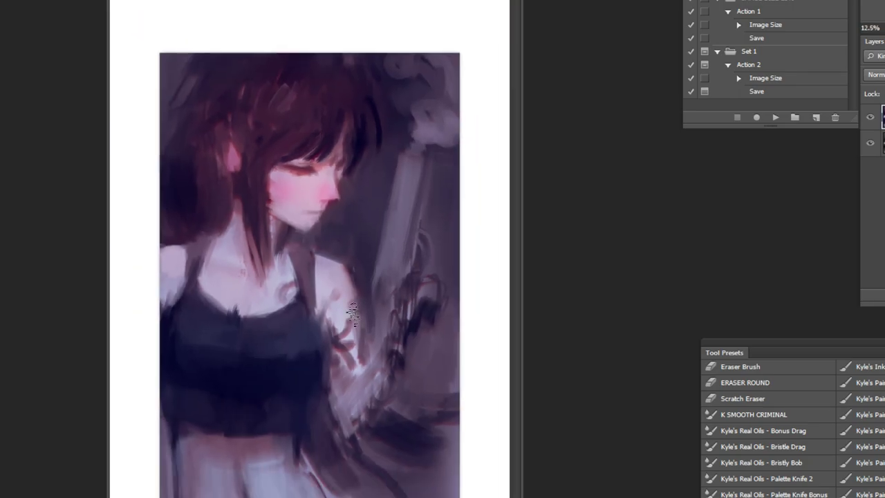
Flip the canvas horizontally and brush sampled background colour around the elbow and the dark shape below the forearm
click(776, 118)
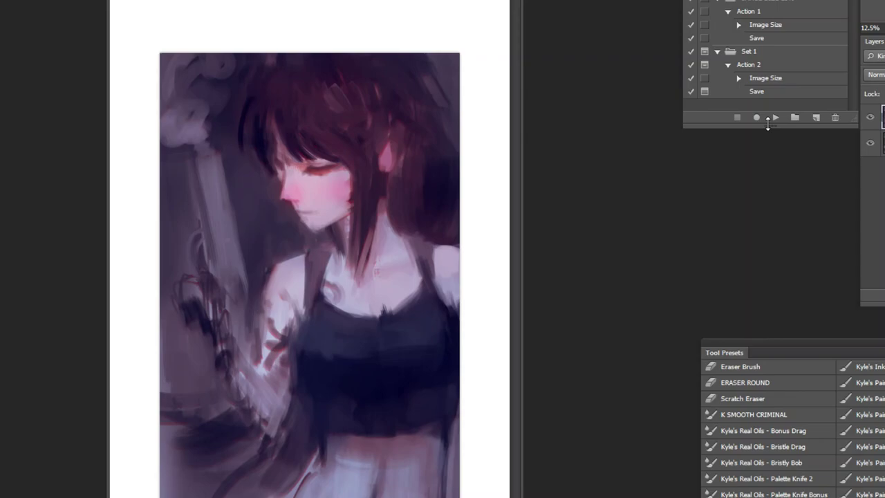
scroll(768, 428, down, 5)
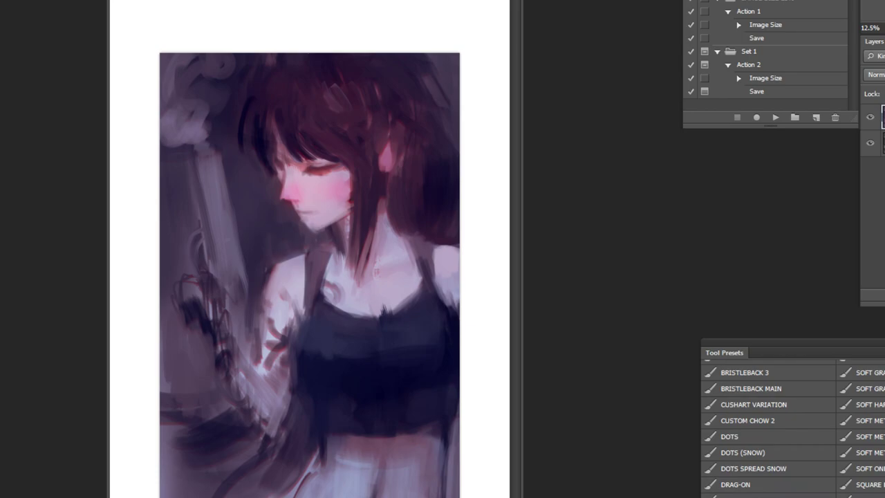
mouse_move(285, 429)
mouse_down()
mouse_move(312, 456)
mouse_move(323, 493)
mouse_move(266, 435)
mouse_up()
key(bracketleft)
key(bracketleft)
key(bracketleft)
alt+click(171, 459)
mouse_move(188, 450)
mouse_down()
mouse_move(220, 443)
mouse_move(226, 429)
mouse_move(180, 424)
mouse_move(229, 407)
mouse_up()
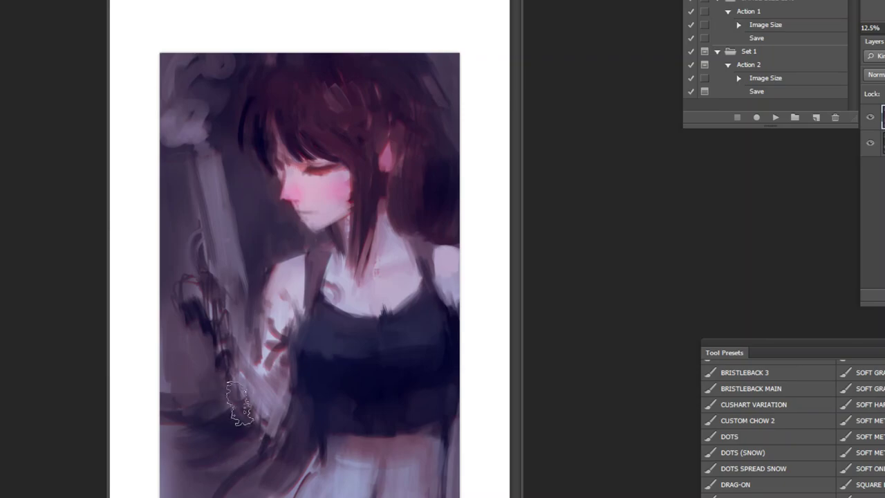
Paint thin curved tattoo marks on the upper arm with a smaller brush and a sampled colour
key(bracketleft)
key(bracketleft)
key(bracketleft)
key(bracketleft)
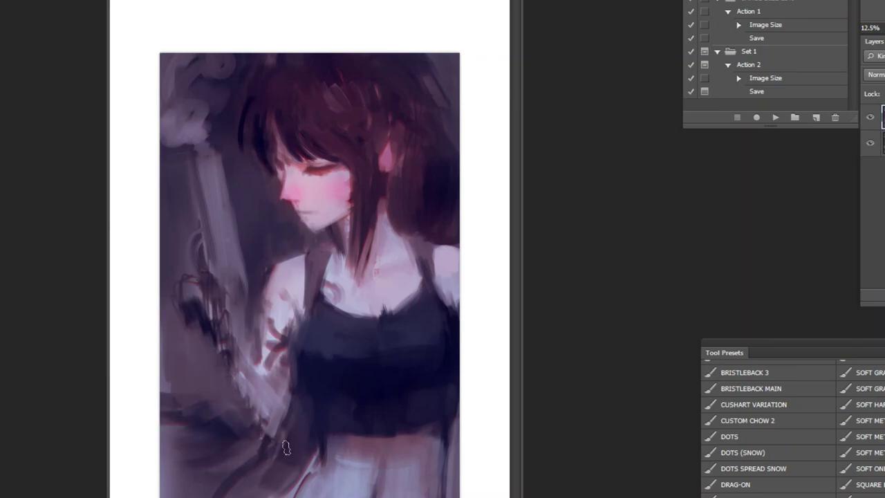
ctrl+click(251, 274)
ctrl+click(251, 274)
alt+click(267, 455)
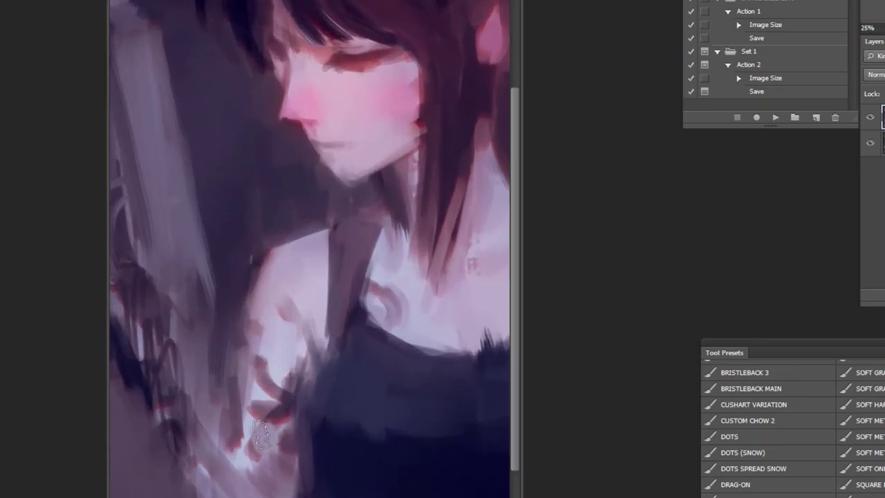
key(bracketleft)
drag(261, 374, 280, 320)
drag(280, 323, 284, 374)
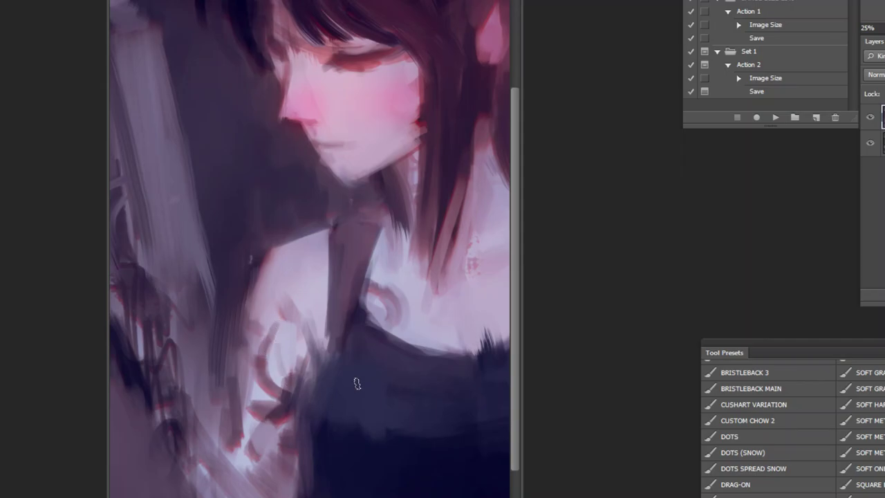
Paint hair strands across the fringe above the closed eye, undoing the first stroke and redoing it shorter
alt+click(380, 363)
alt+click(380, 363)
ctrl+click(309, 98)
ctrl+click(318, 124)
ctrl+click(323, 131)
ctrl+click(324, 130)
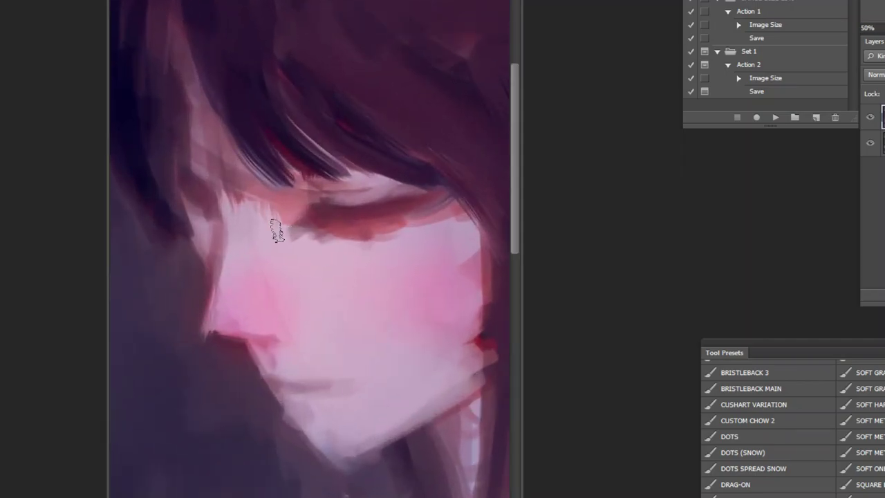
drag(323, 134, 435, 181)
key(ctrl+z)
drag(314, 159, 378, 180)
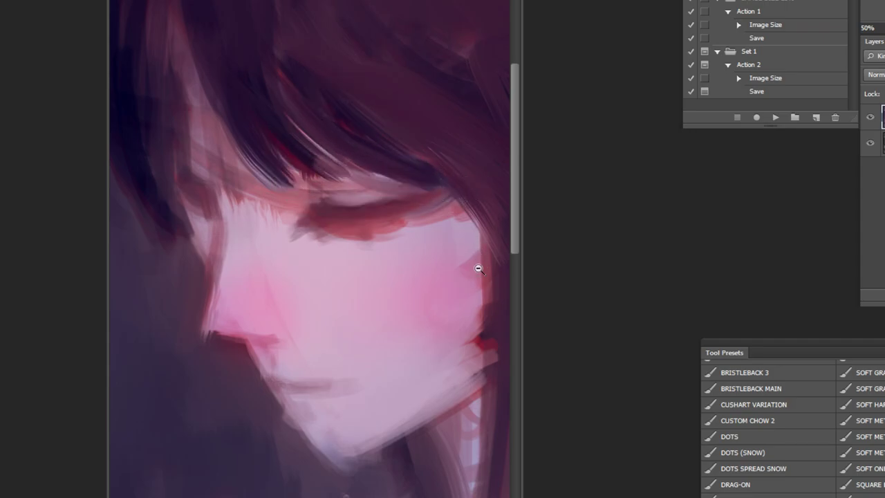
Paint vertical strokes along the side of the dark top next to the tattooed arm with a larger brush
scroll(470, 277, down, 2)
key(bracketright)
key(bracketright)
key(bracketright)
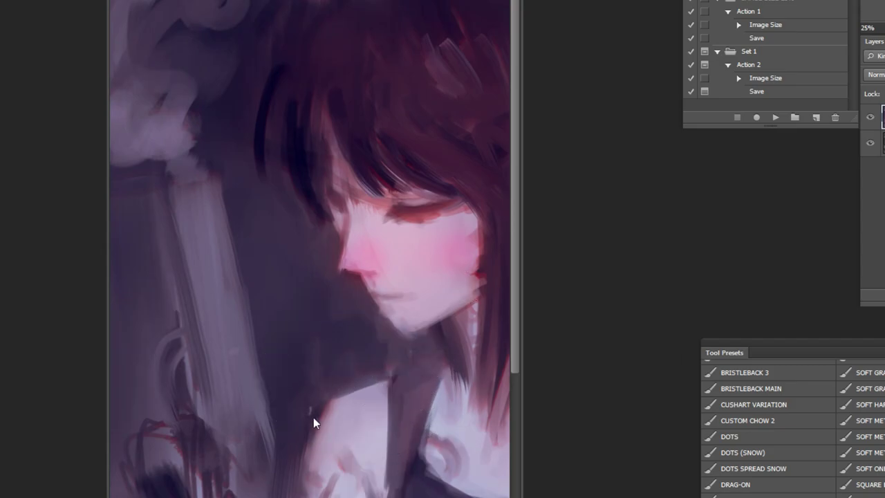
alt+click(407, 384)
alt+click(408, 382)
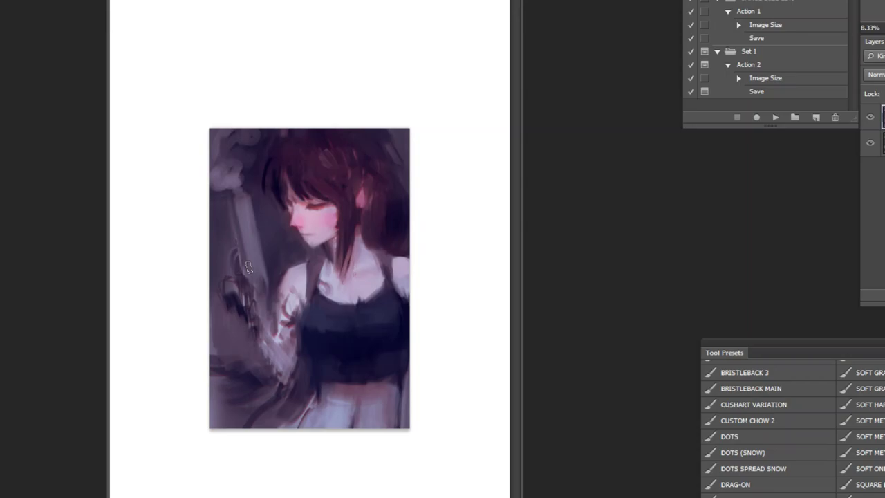
ctrl+click(373, 275)
ctrl+click(374, 275)
ctrl+click(374, 275)
alt+click(231, 428)
drag(235, 427, 242, 477)
drag(242, 442, 251, 484)
drag(255, 452, 252, 490)
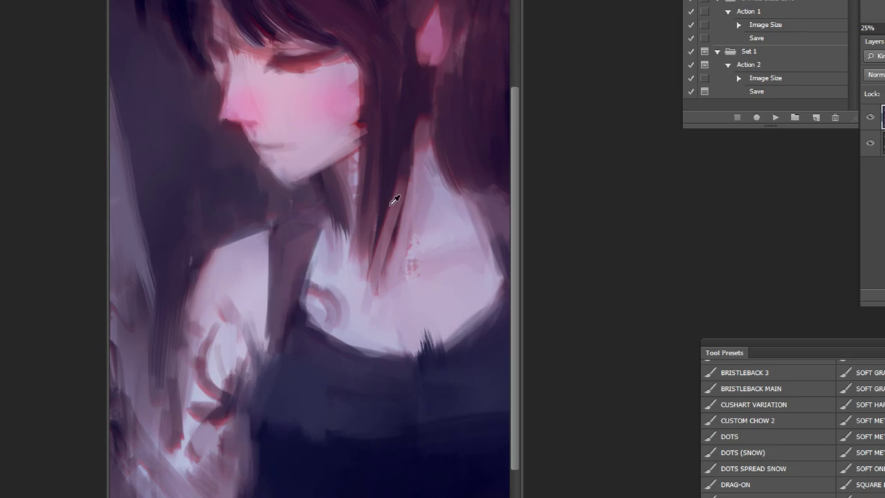
Try to extend the long hair lock in front of the ear down over the neck
drag(383, 197, 369, 294)
key(ctrl+z)
mouse_move(377, 220)
mouse_down()
mouse_move(399, 327)
mouse_move(372, 304)
mouse_up()
key(ctrl+z)
key(ctrl+z)
Repaint the dark hair strand hanging below the jaw beside the neck, undoing the first attempts
mouse_move(315, 210)
mouse_down()
mouse_move(315, 254)
mouse_move(311, 191)
mouse_move(332, 273)
mouse_move(310, 195)
mouse_move(323, 274)
mouse_up()
drag(320, 226, 323, 293)
key(ctrl+z)
key(ctrl+z)
drag(319, 188, 318, 261)
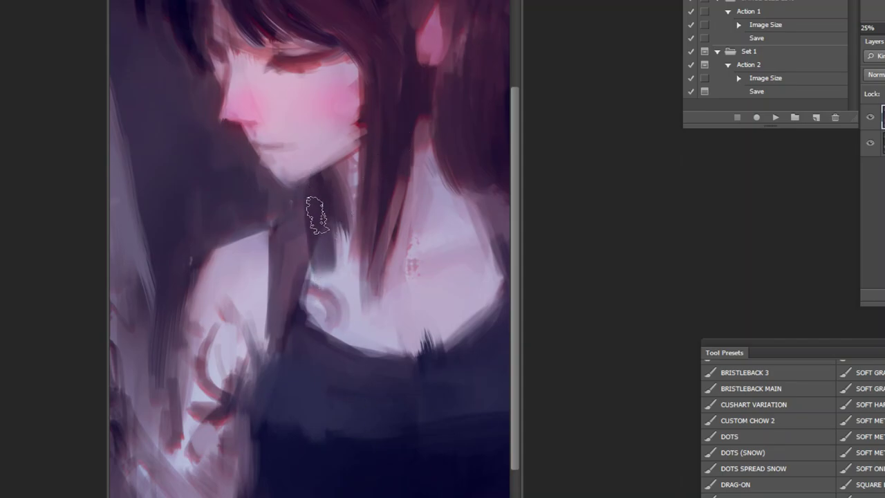
drag(318, 183, 337, 275)
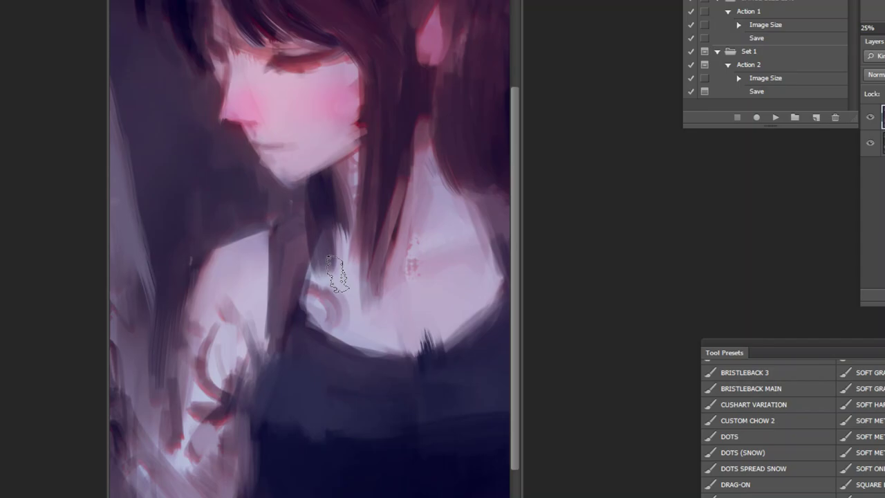
Paint a stroke along the underside of the jaw from the chin toward the ear with a resized brush, undoing the extra stroke
scroll(253, 76, up, 3)
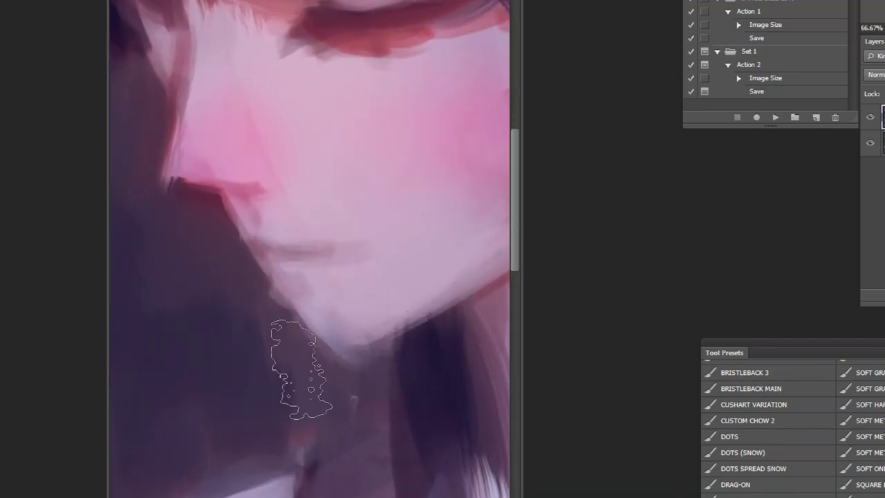
key(bracketright)
key(bracketright)
key(bracketright)
key(bracketright)
key(bracketright)
key(bracketright)
key(bracketright)
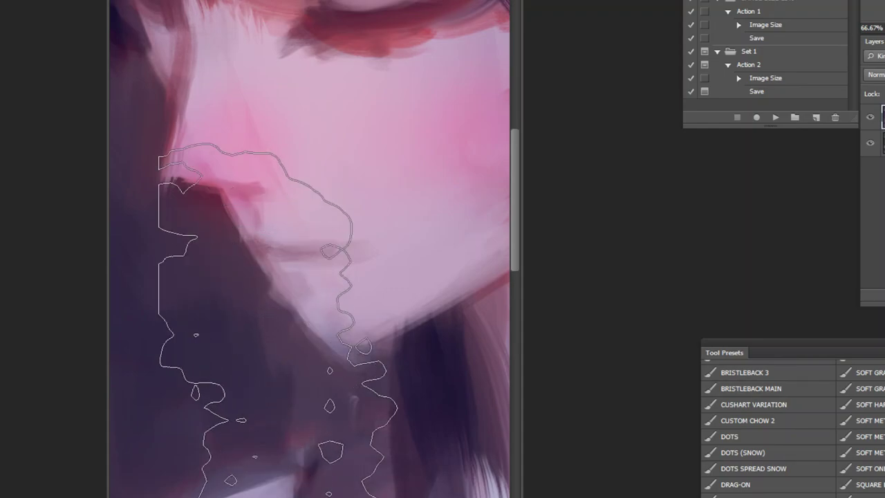
key(bracketleft)
key(bracketleft)
key(bracketleft)
key(bracketleft)
key(bracketleft)
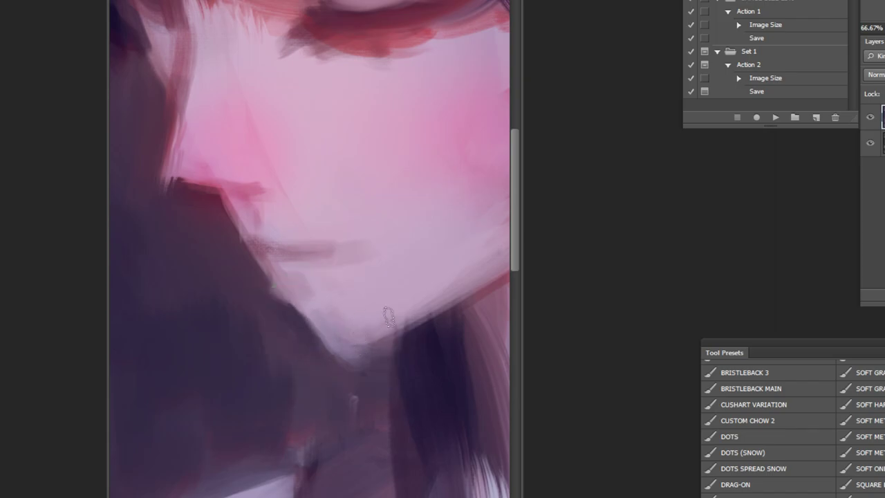
mouse_move(359, 345)
mouse_down()
mouse_move(429, 318)
mouse_move(346, 361)
mouse_move(448, 298)
mouse_move(488, 293)
mouse_up()
alt+click(228, 180)
key(ctrl+z)
Run the recorded resize-and-save action and flip the canvas horizontally
alt+click(382, 359)
alt+click(381, 356)
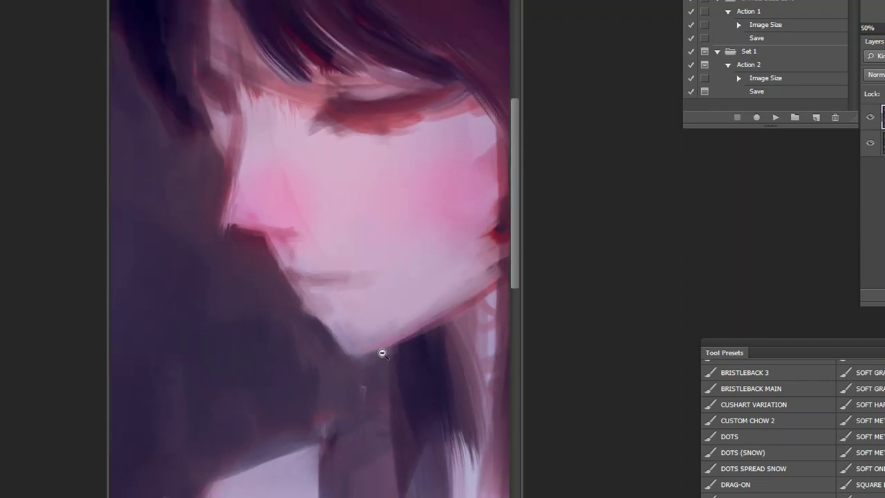
alt+click(387, 356)
alt+click(401, 360)
alt+click(413, 364)
alt+click(428, 377)
alt+click(449, 394)
ctrl+click(429, 477)
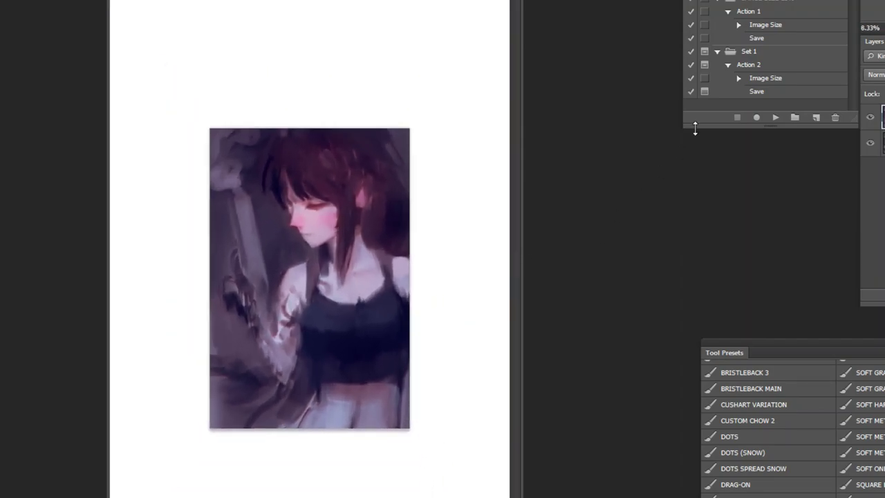
click(775, 118)
scroll(348, 149, up, 5)
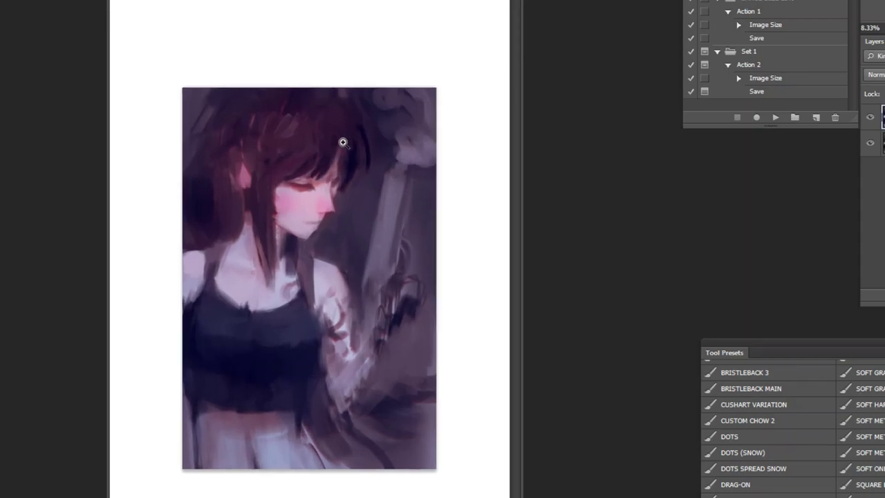
Rework the far brow and the hair strands beside the forehead with colours sampled from the hair and skin
alt+click(368, 163)
drag(384, 180, 358, 211)
drag(362, 148, 382, 159)
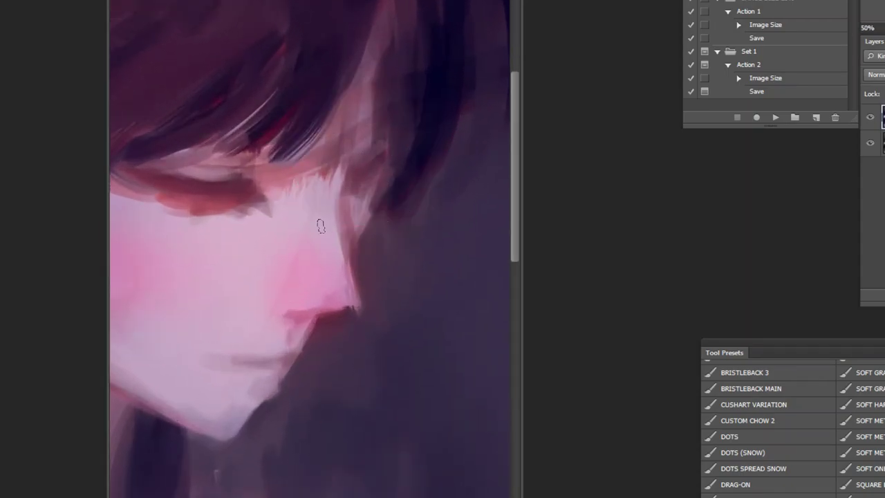
alt+click(405, 144)
mouse_move(401, 153)
mouse_down()
mouse_move(363, 195)
mouse_move(371, 172)
mouse_move(352, 233)
mouse_move(371, 181)
mouse_move(348, 211)
mouse_up()
alt+click(335, 190)
mouse_move(361, 181)
mouse_down()
mouse_move(378, 168)
mouse_move(328, 188)
mouse_move(329, 198)
mouse_move(359, 153)
mouse_up()
alt+click(327, 191)
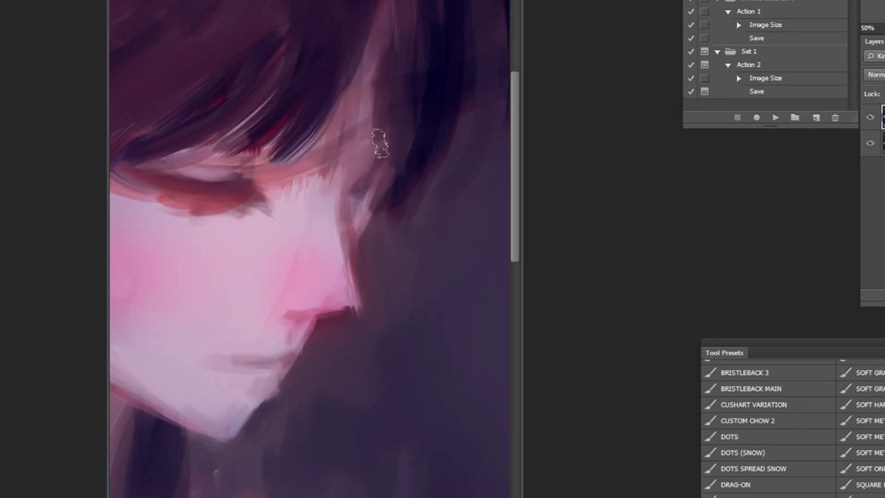
Touch up the hair and neck edge just below the ear with a colour sampled nearby
ctrl+alt+click(367, 144)
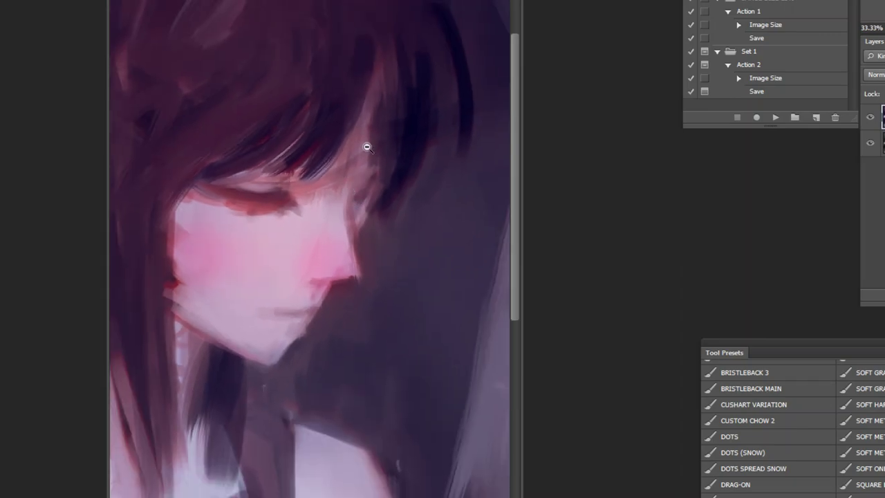
ctrl+alt+click(338, 130)
ctrl+alt+click(242, 124)
ctrl+click(255, 100)
ctrl+click(258, 100)
alt+click(191, 239)
drag(197, 243, 199, 213)
alt+click(189, 147)
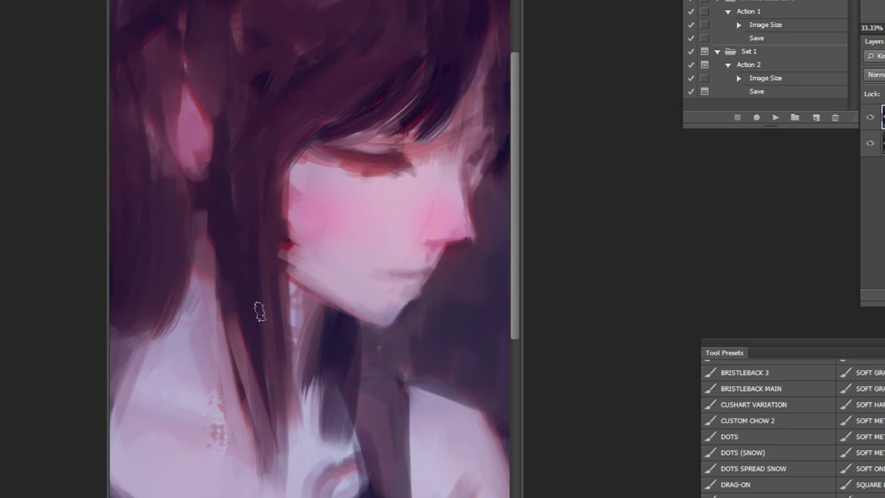
Paint the long hair mass behind the ear and neck with a sampled reddish-brown hair colour
ctrl+alt+click(360, 366)
ctrl+alt+click(339, 352)
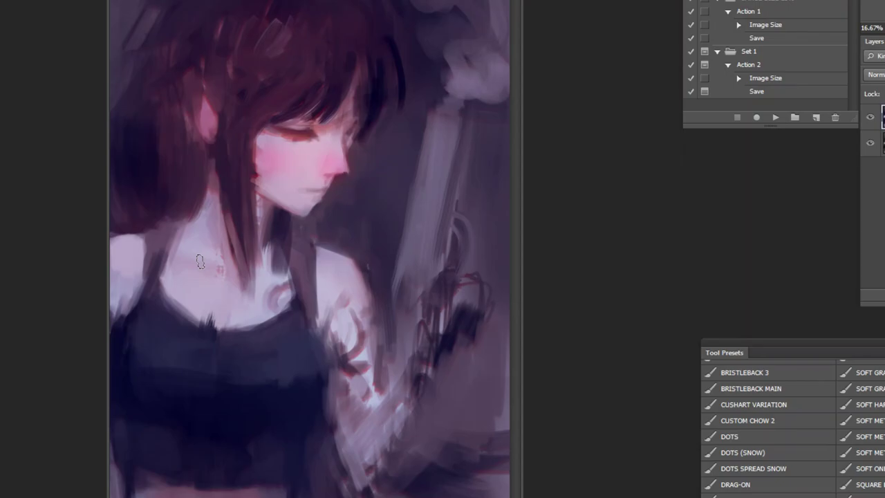
scroll(442, 139, down, 2)
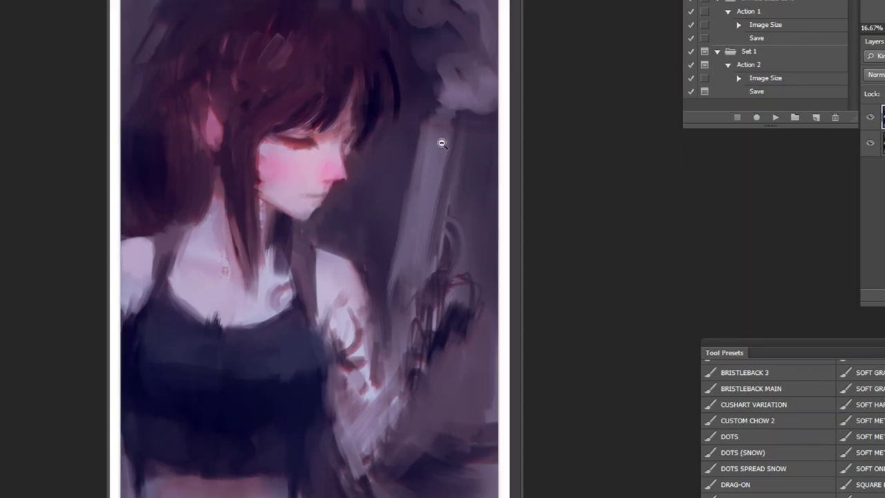
scroll(315, 291, up, 3)
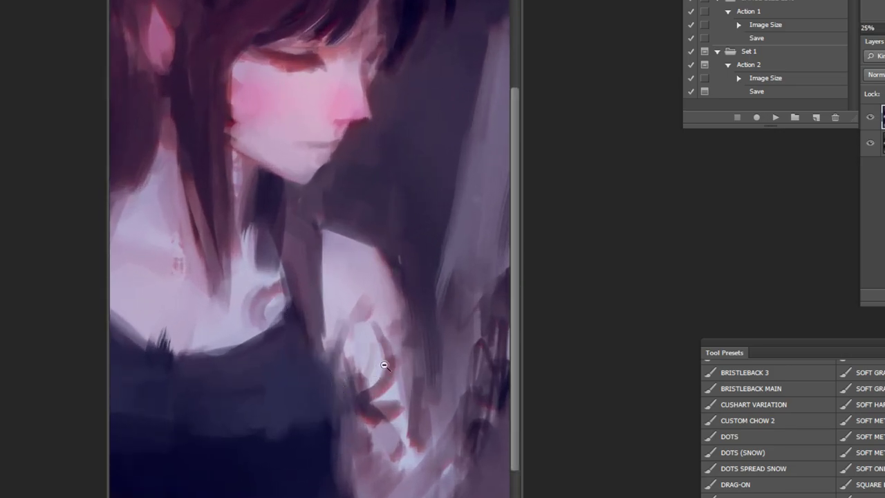
scroll(386, 362, down, 2)
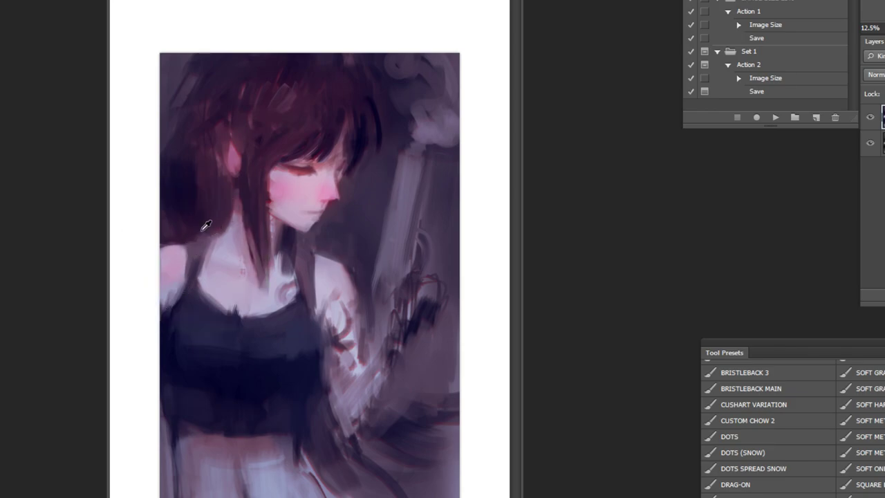
alt+click(206, 126)
drag(190, 155, 182, 209)
alt+click(180, 118)
key(bracketright)
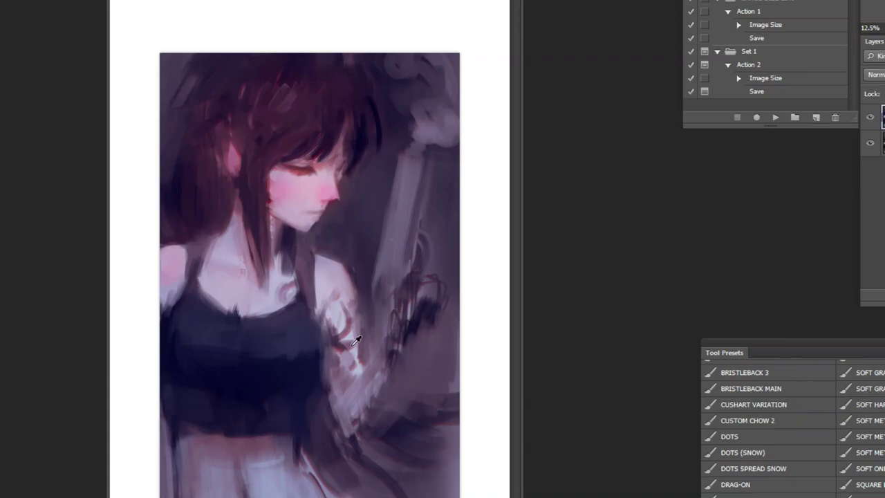
Darken the lower part of the tattooed arm and paint dark reddish strokes beside the hip below it
mouse_move(354, 373)
mouse_down()
mouse_move(359, 353)
mouse_move(361, 372)
mouse_move(351, 354)
mouse_up()
drag(337, 477, 374, 495)
drag(329, 457, 328, 493)
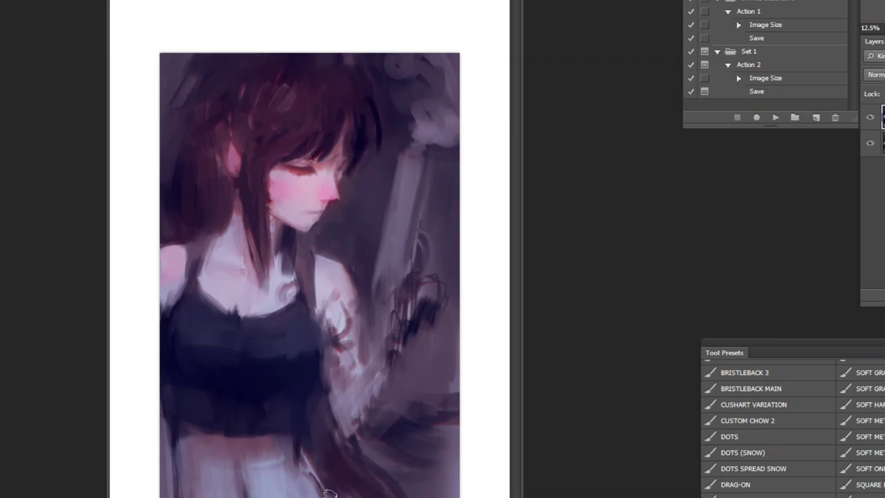
Repaint the light trousers and the strip of bare waist below the dark top with sampled colours
alt+click(303, 478)
alt+click(336, 307)
mouse_move(297, 491)
mouse_down()
mouse_move(263, 460)
mouse_move(223, 493)
mouse_up()
alt+click(214, 419)
drag(258, 435, 191, 434)
Touch up the skin around the mouth and the edge of the nose bridge with a sampled colour
scroll(322, 138, up, 4)
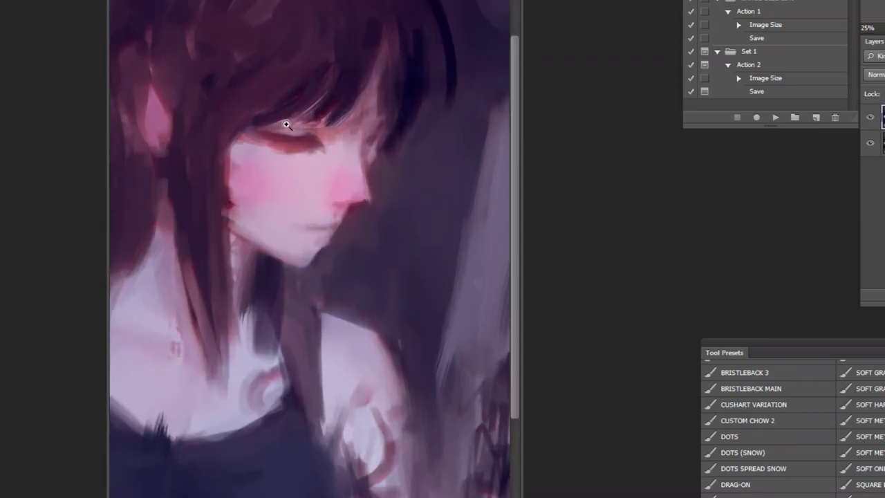
alt+click(297, 298)
drag(298, 328, 339, 316)
drag(456, 231, 480, 213)
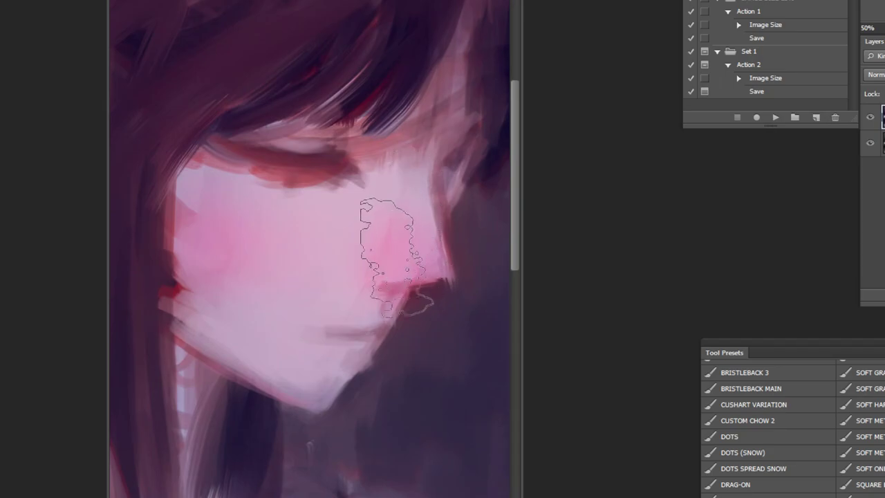
drag(361, 308, 364, 315)
Run the recorded save action again and flip the canvas back to face the other way
scroll(397, 336, down, 4)
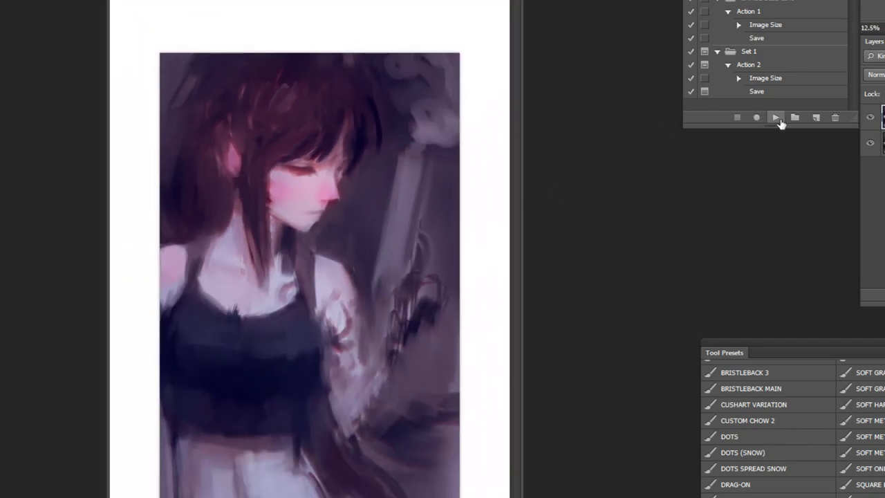
click(776, 117)
scroll(339, 169, up, 4)
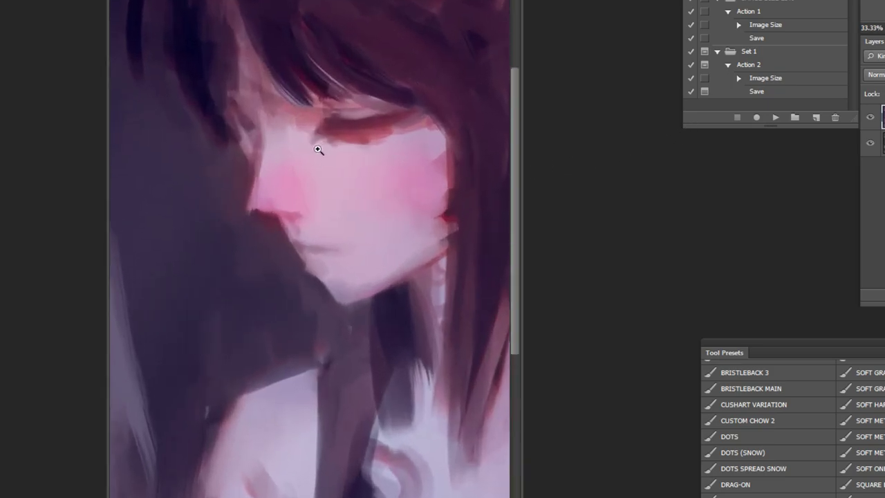
Redraw the mouth line and paint dark lash strokes at the closed eye's inner corner and at the far eye
key(l)
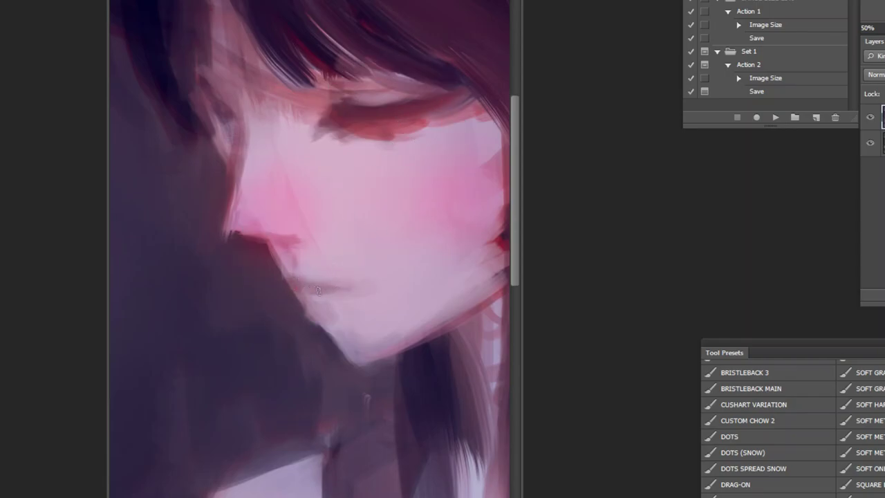
drag(346, 287, 390, 278)
key(ctrl+alt+z)
drag(323, 119, 304, 125)
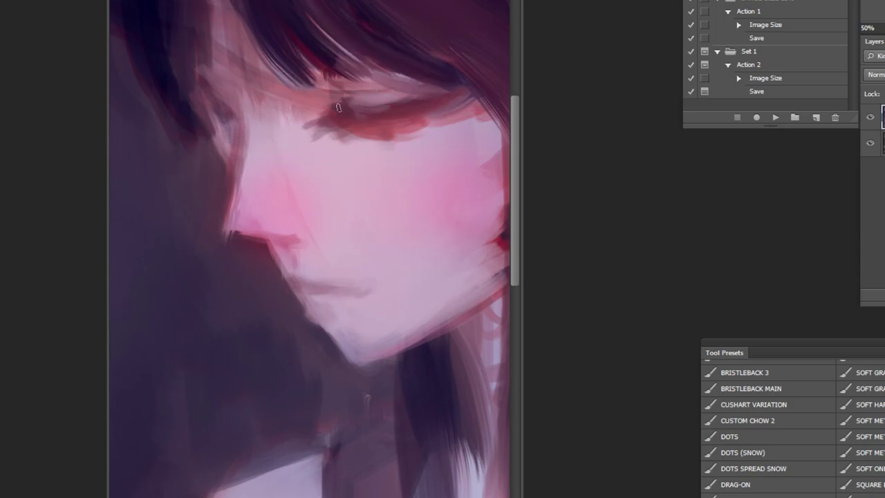
mouse_move(203, 117)
mouse_down()
mouse_move(244, 129)
mouse_move(227, 113)
mouse_move(221, 142)
mouse_move(233, 163)
mouse_up()
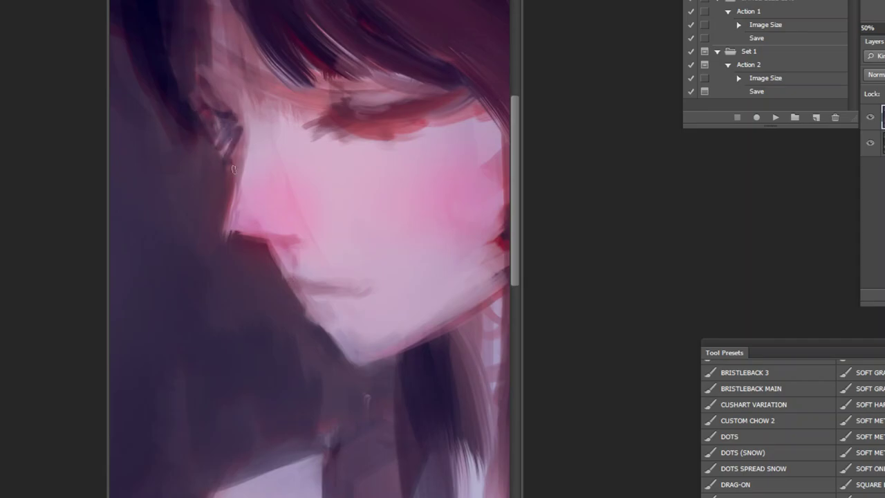
Fill in the fringe over the forehead with sampled hair colour, undoing the first stroke
alt+click(469, 150)
alt+click(469, 166)
alt+click(469, 173)
alt+click(477, 182)
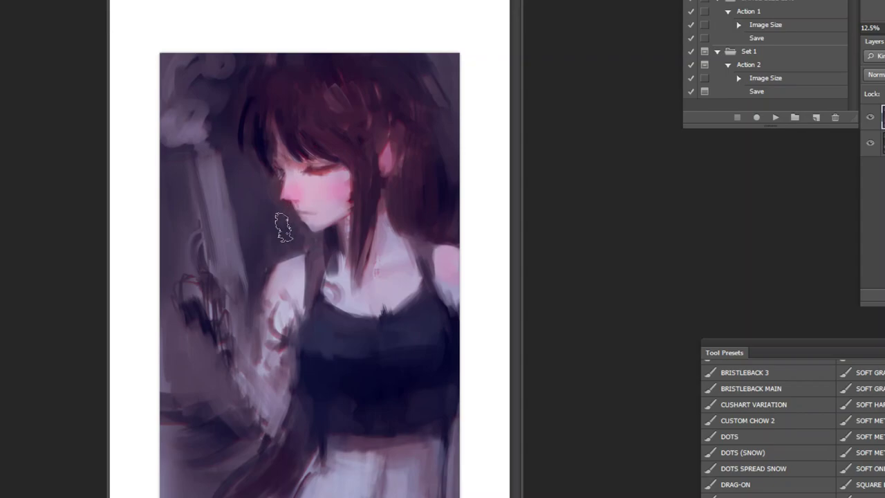
mouse_move(252, 137)
mouse_down()
mouse_move(277, 109)
mouse_move(301, 156)
mouse_up()
key(ctrl+z)
alt+click(281, 112)
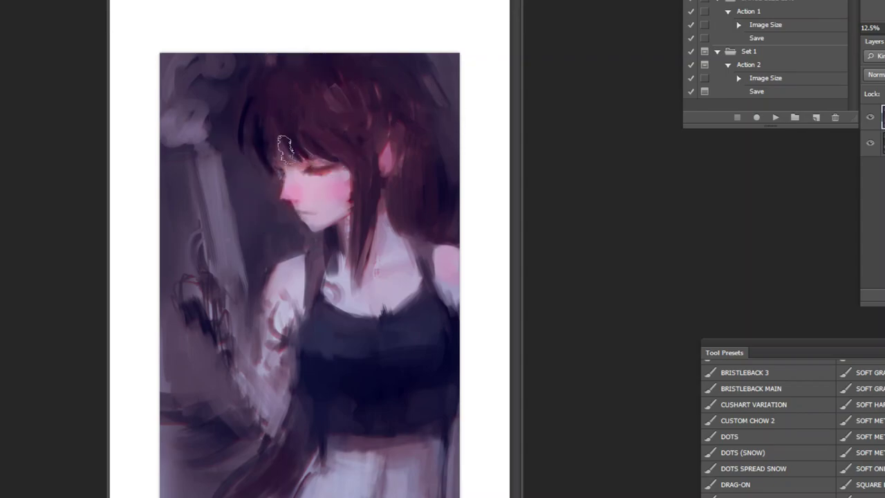
alt+click(292, 135)
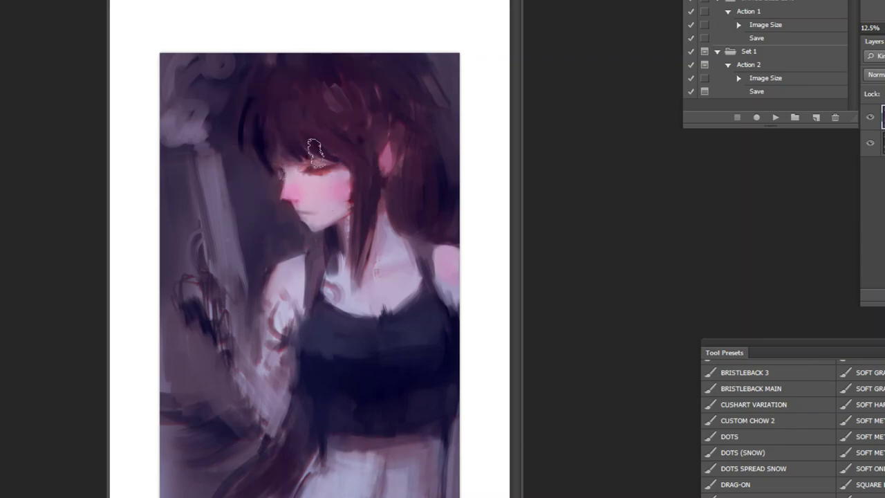
Touch up the outer edge of the back hair and the side of the trousers with sampled colours
alt+click(198, 116)
alt+click(442, 148)
alt+click(444, 152)
ctrl+click(440, 231)
ctrl+click(447, 233)
mouse_move(308, 485)
mouse_down()
mouse_move(325, 480)
mouse_move(316, 470)
mouse_move(330, 481)
mouse_move(304, 488)
mouse_move(327, 480)
mouse_up()
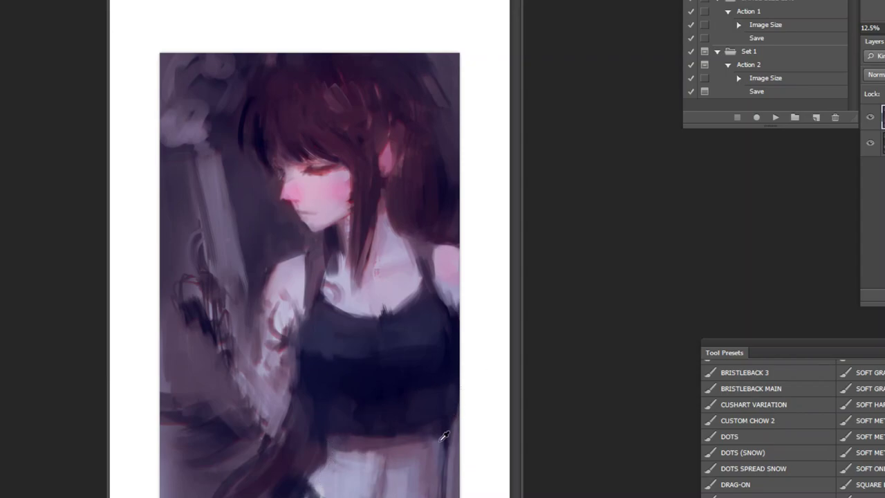
Touch up the bare midriff below the dark top with a pale lavender sampled from the painting
alt+click(418, 462)
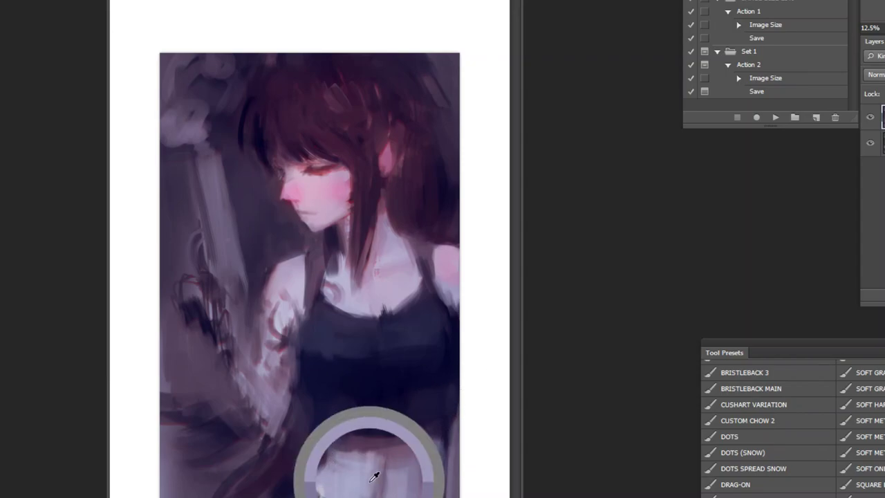
drag(376, 488, 385, 496)
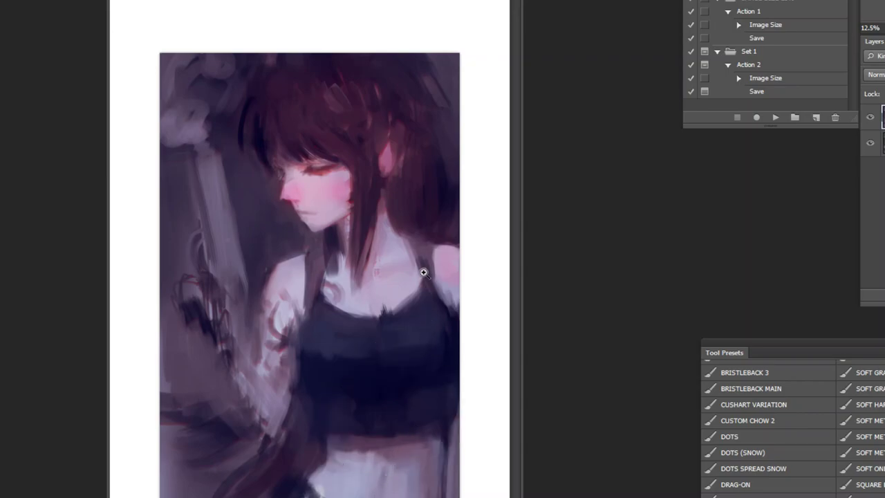
Shrink the brush by eight increments for detail work and clean up the chin's edge against the dark background
click(314, 138)
click(313, 138)
click(315, 142)
click(316, 147)
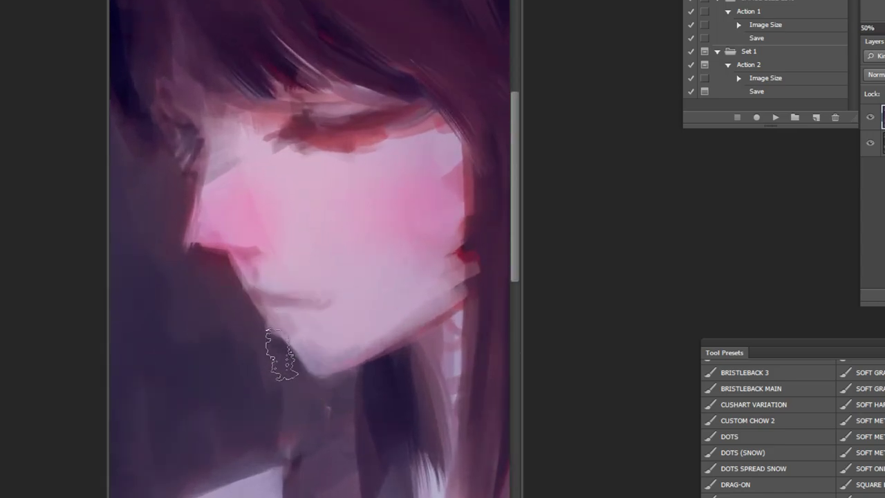
key(bracketleft)
key(bracketleft)
key(bracketleft)
key(bracketleft)
key(bracketleft)
key(bracketleft)
key(bracketleft)
key(bracketleft)
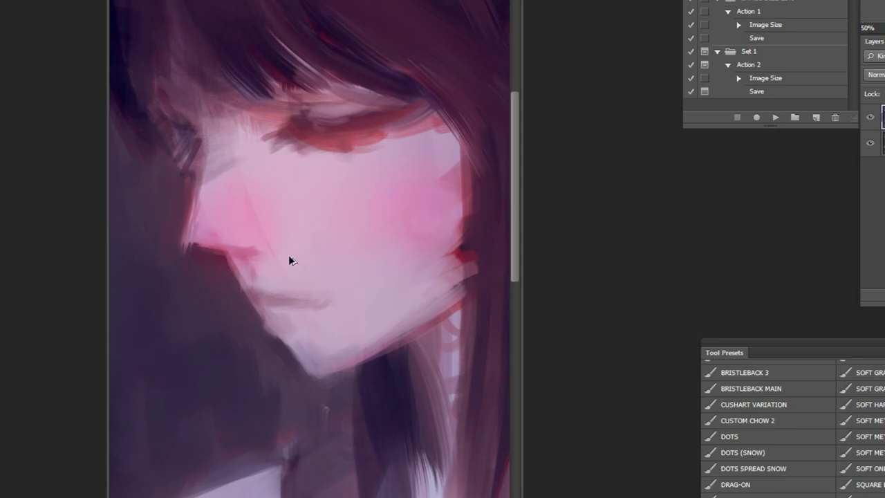
Refine the lips and the profile contour between nose and chin with tones sampled from the face and background
alt+click(286, 298)
alt+click(319, 249)
alt+click(325, 239)
click(276, 144)
click(277, 145)
click(279, 148)
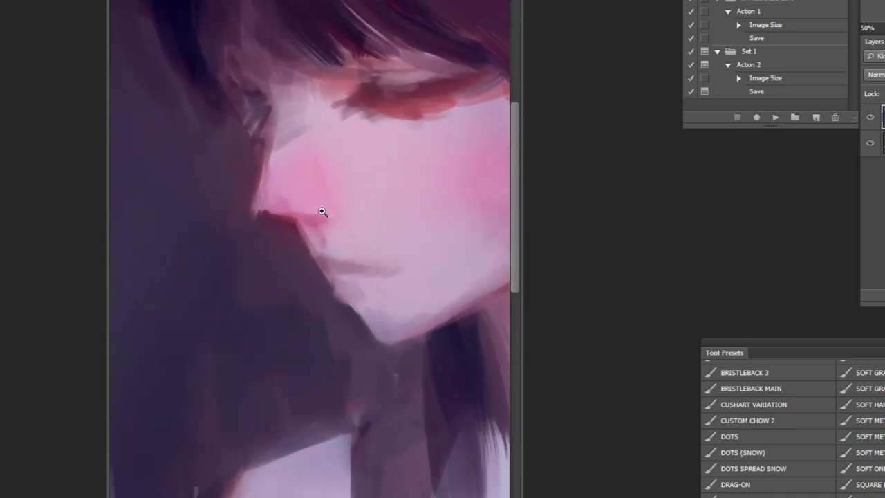
ctrl+click(324, 266)
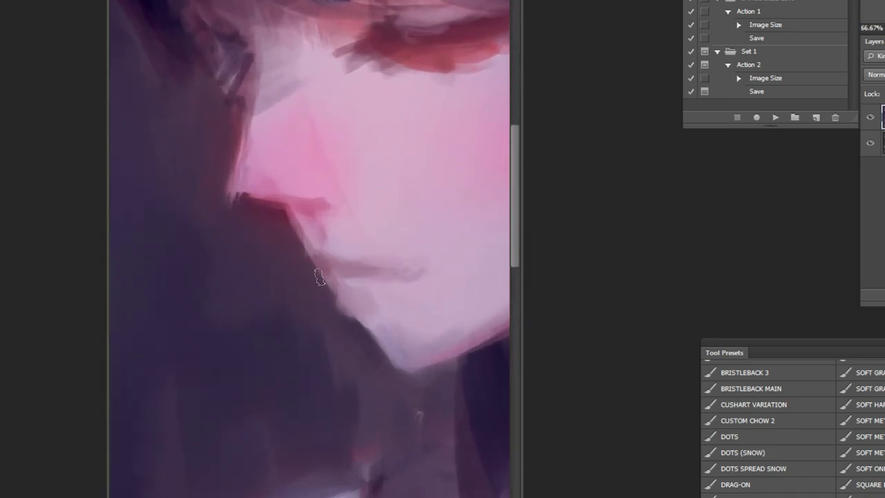
alt+click(341, 274)
alt+click(311, 265)
Flip the canvas horizontally to check the portrait in mirror image
scroll(439, 195, down, 6)
click(774, 117)
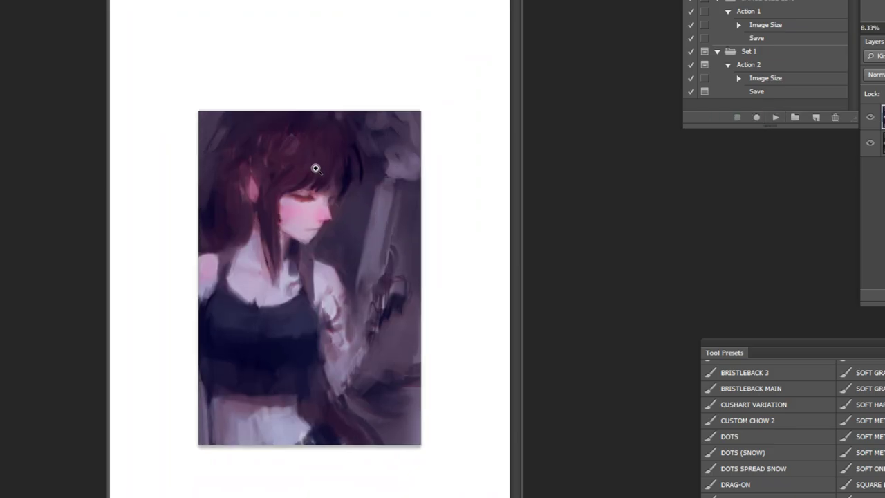
scroll(302, 158, up, 4)
scroll(302, 158, up, 1)
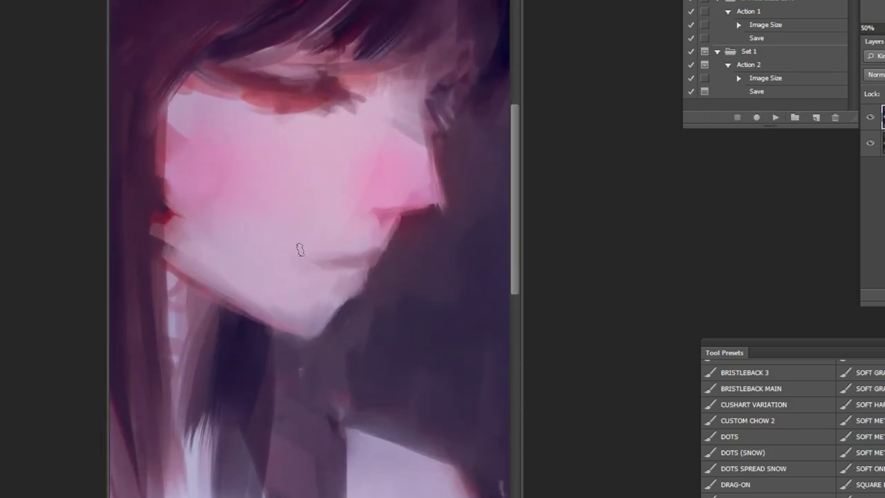
Repaint the mouth as a thin, slightly upturned line using skin and shadow tones sampled from the painting
alt+click(329, 268)
alt+click(416, 243)
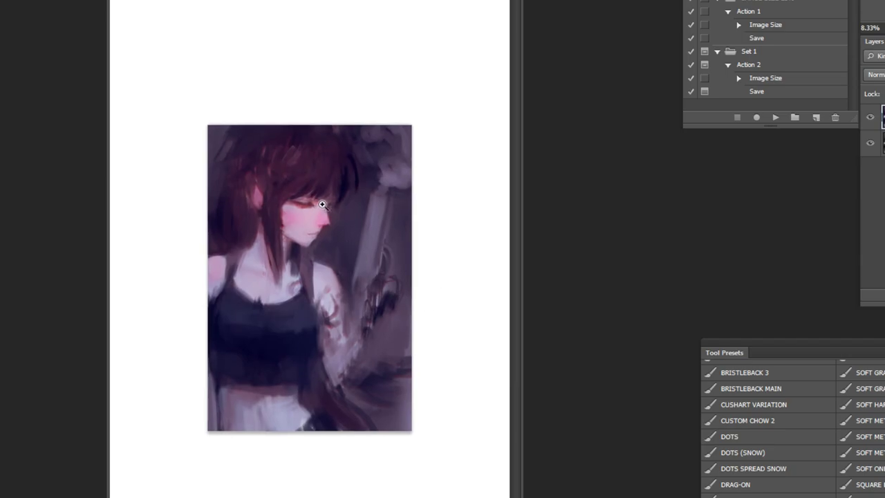
click(320, 204)
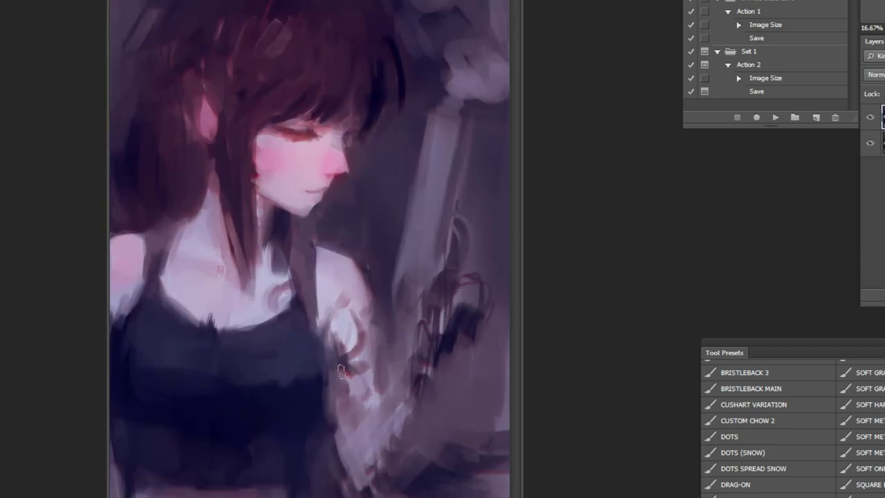
scroll(339, 410, down, 1)
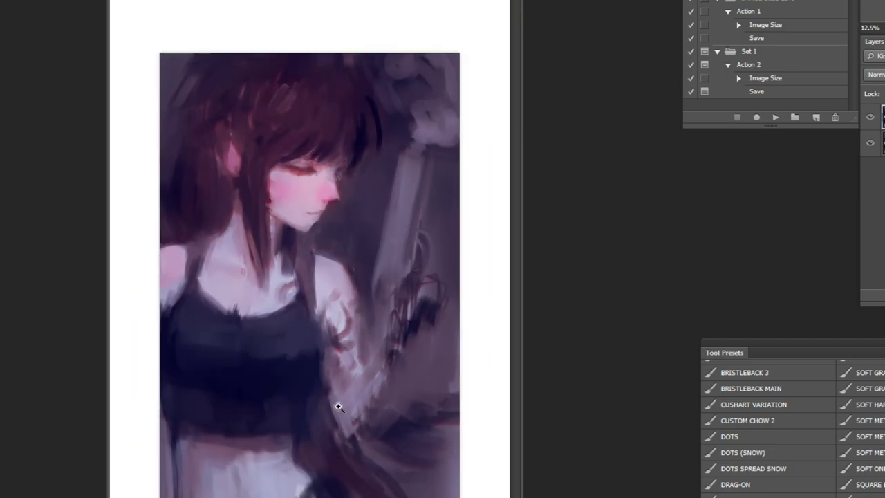
Flip the canvas back so the figure faces its original direction
click(775, 117)
click(287, 353)
click(306, 322)
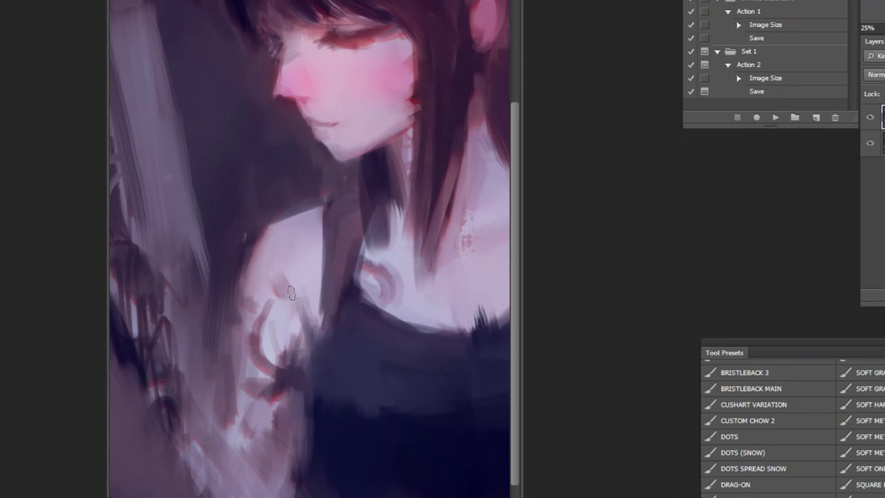
Paint a dark wavy tattoo stroke on the upper arm, switching to the Kyle's Real Oils - Bristly Bob preset
drag(291, 294, 285, 338)
scroll(793, 425, down, 3)
click(795, 462)
alt+click(289, 321)
drag(285, 325, 296, 286)
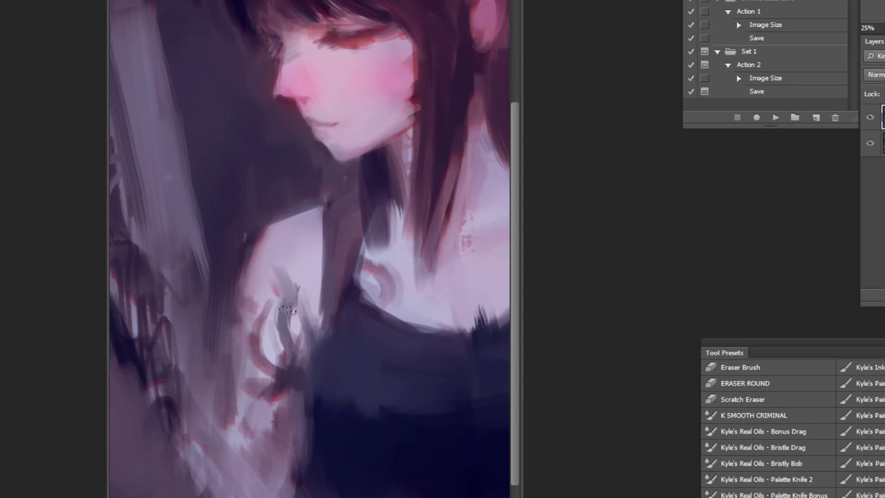
Add curved strokes beside the wavy tattoo along the outer side of the upper arm with a sampled tone
alt+click(287, 310)
mouse_move(269, 300)
mouse_down()
mouse_move(264, 320)
mouse_move(246, 336)
mouse_up()
drag(268, 306, 257, 335)
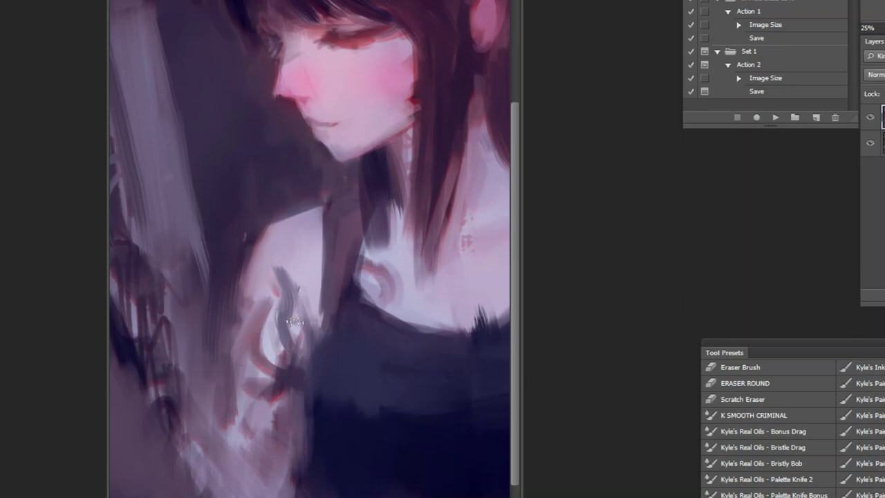
Shade the forearm and the dark gap between the arm and the torso with sampled muted tones
alt+click(233, 363)
drag(234, 430, 244, 451)
drag(178, 438, 206, 491)
alt+click(325, 379)
alt+click(306, 351)
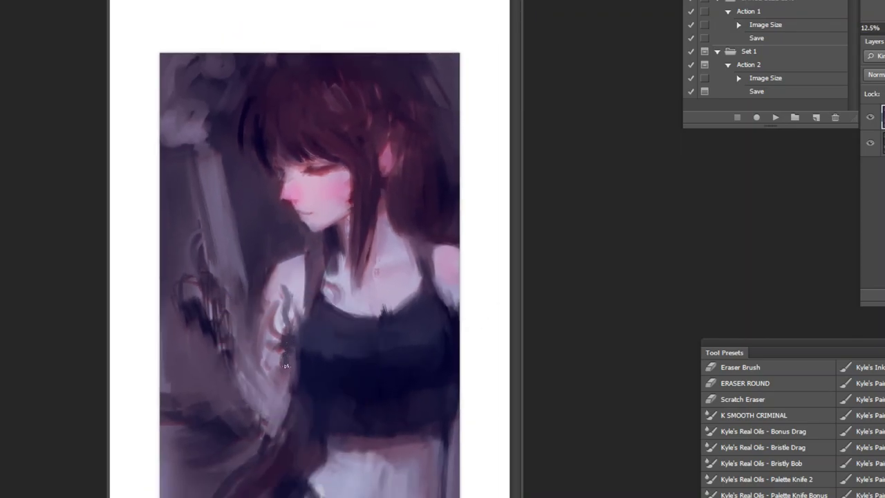
drag(302, 371, 293, 417)
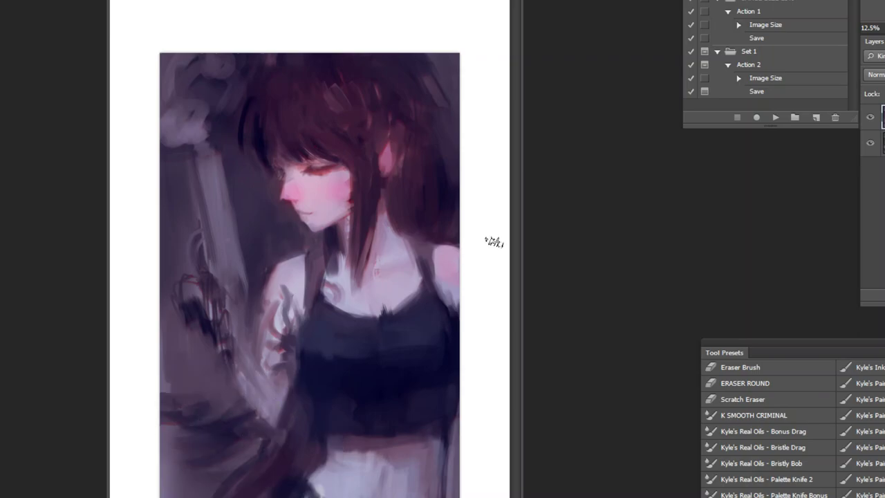
Examine the face up close and compare it with the whole painting at reduced size
ctrl+click(311, 126)
ctrl+click(315, 138)
ctrl+click(323, 159)
ctrl+click(327, 167)
key(b)
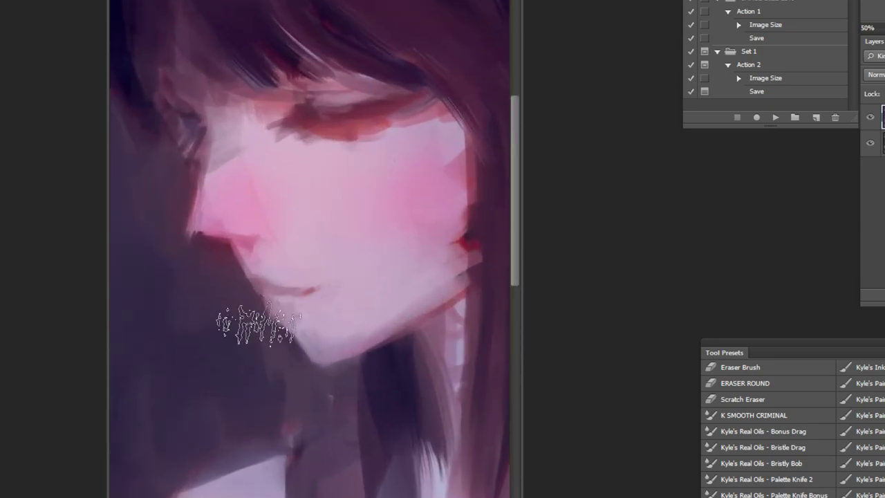
alt+click(472, 278)
alt+click(472, 278)
alt+click(472, 277)
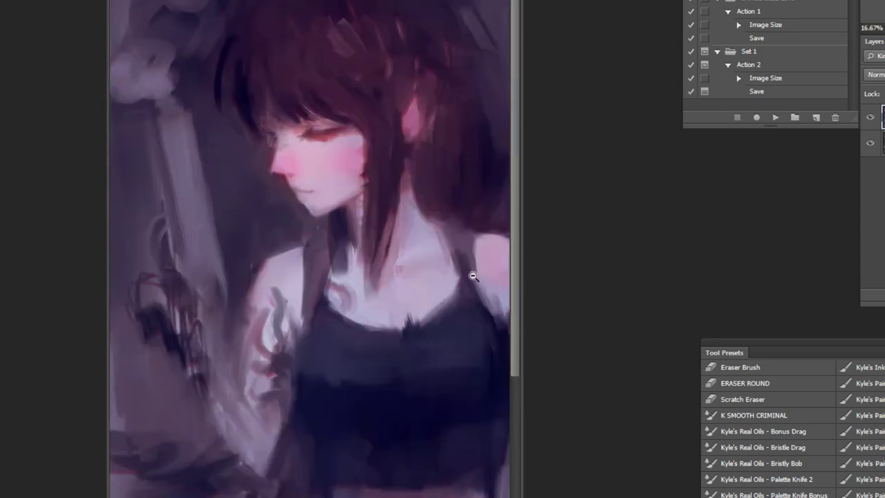
alt+click(472, 277)
alt+click(470, 273)
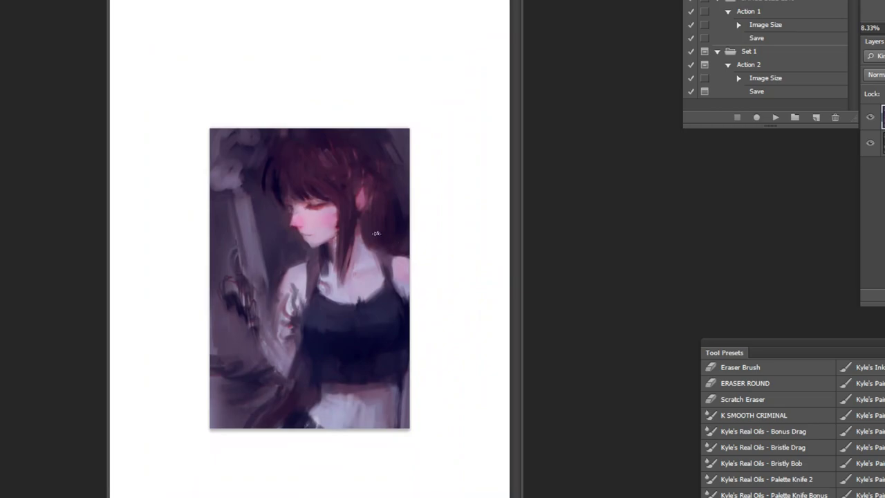
click(305, 180)
key(b)
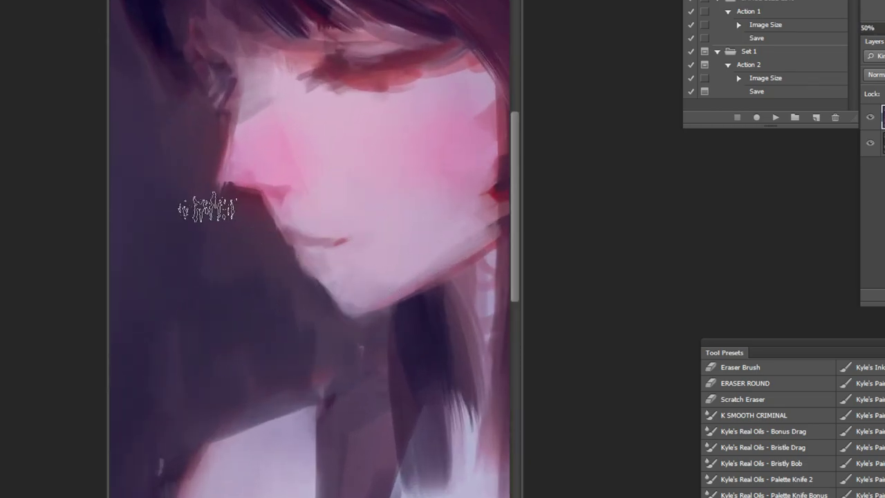
key(z)
key(ctrl+minus)
key(ctrl+minus)
key(ctrl+minus)
key(ctrl+minus)
key(ctrl+minus)
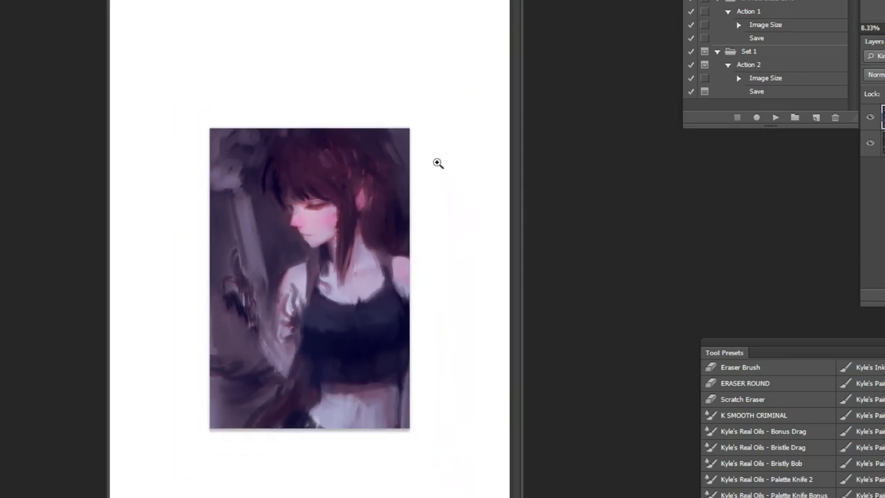
Refine the shape of the ear and the hair just above it with a sampled colour
click(396, 153)
key(b)
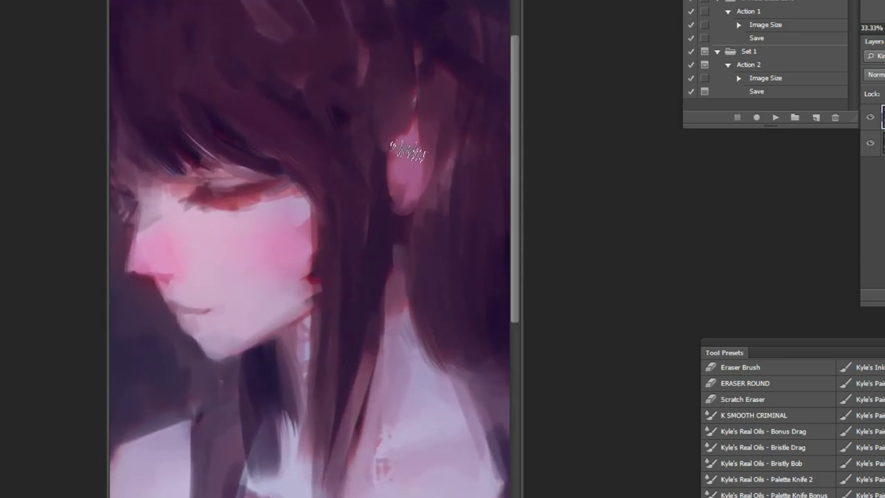
alt+click(440, 82)
drag(426, 77, 423, 93)
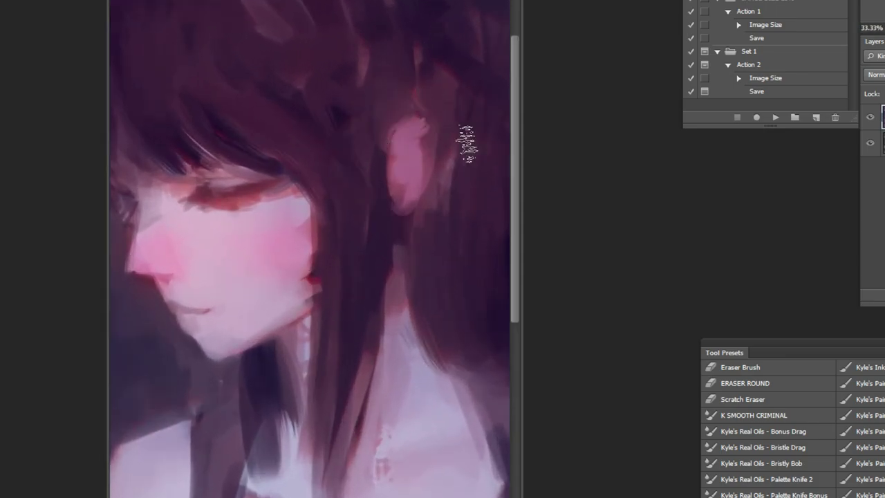
Paint dark hair strands sweeping across the top of the ear with a colour sampled from the hair
alt+click(366, 75)
drag(373, 114, 441, 154)
drag(348, 99, 430, 138)
drag(366, 72, 433, 131)
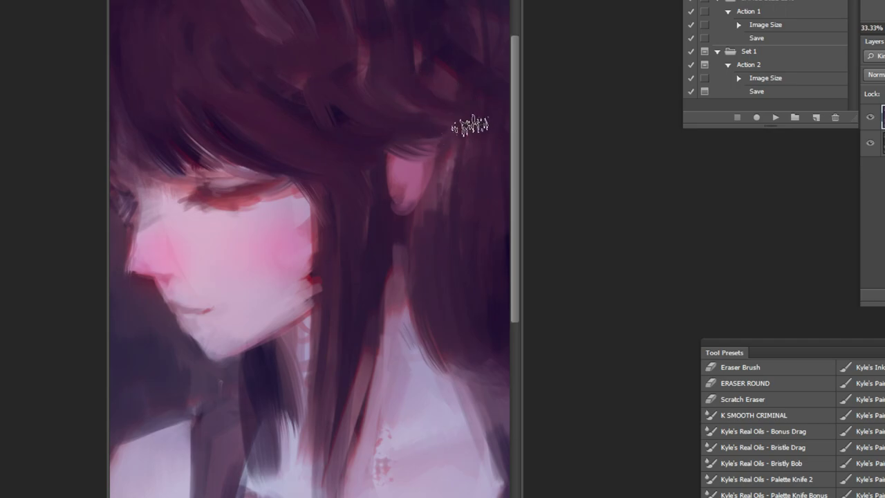
alt+click(471, 157)
alt+click(471, 157)
alt+click(471, 155)
alt+click(381, 103)
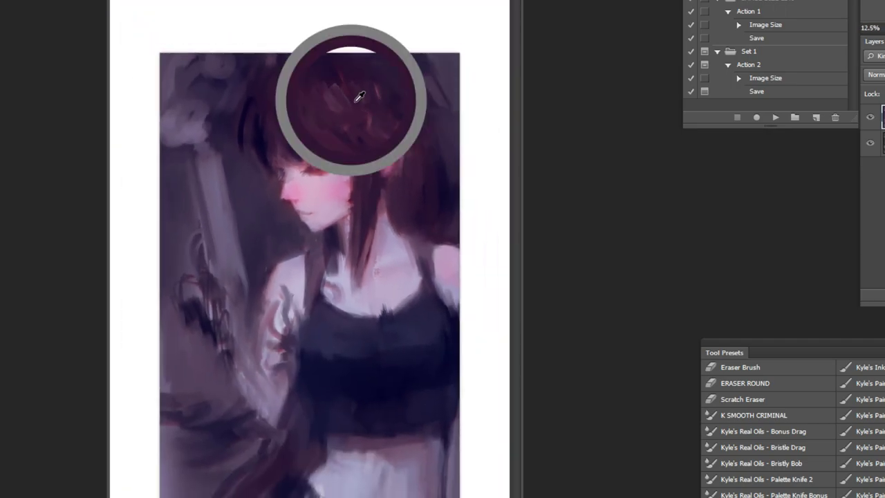
scroll(428, 225, down, 1)
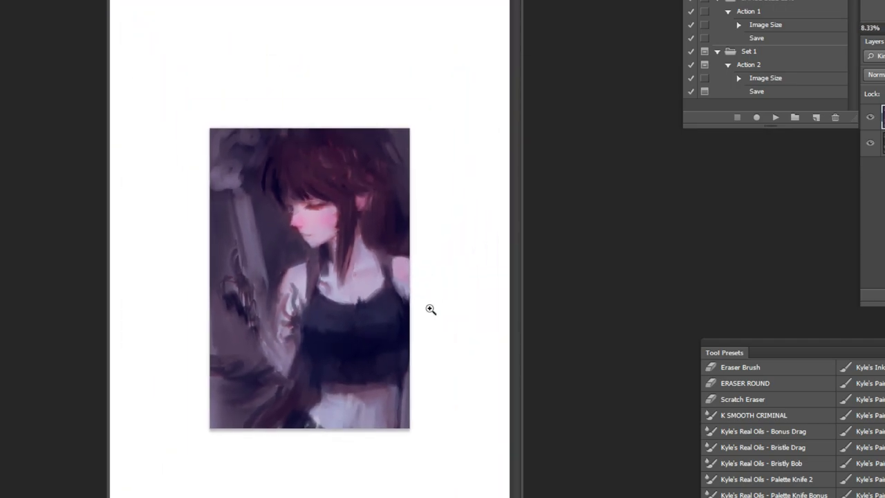
scroll(431, 306, up, 2)
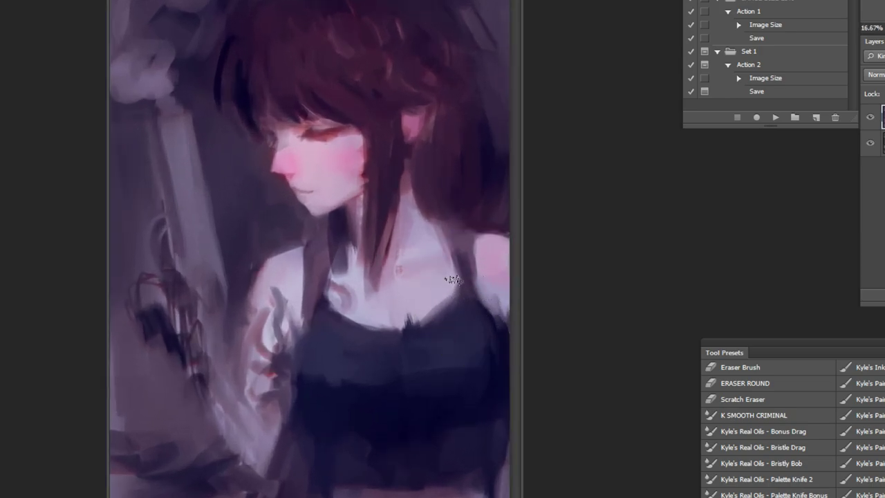
Undo the last change and shade the outer contour of the tattooed upper arm with a sampled tone
key(ctrl+z)
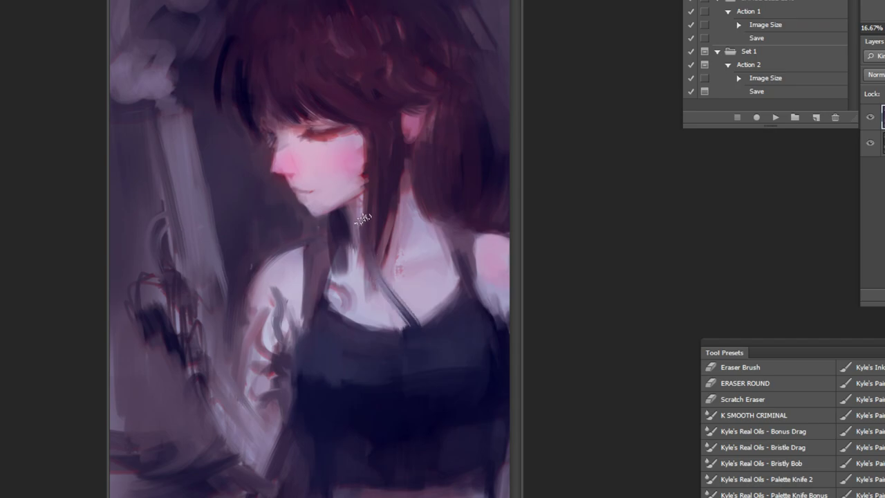
alt+click(258, 281)
mouse_move(266, 262)
mouse_down()
mouse_move(248, 311)
mouse_move(249, 352)
mouse_up()
drag(254, 300, 254, 355)
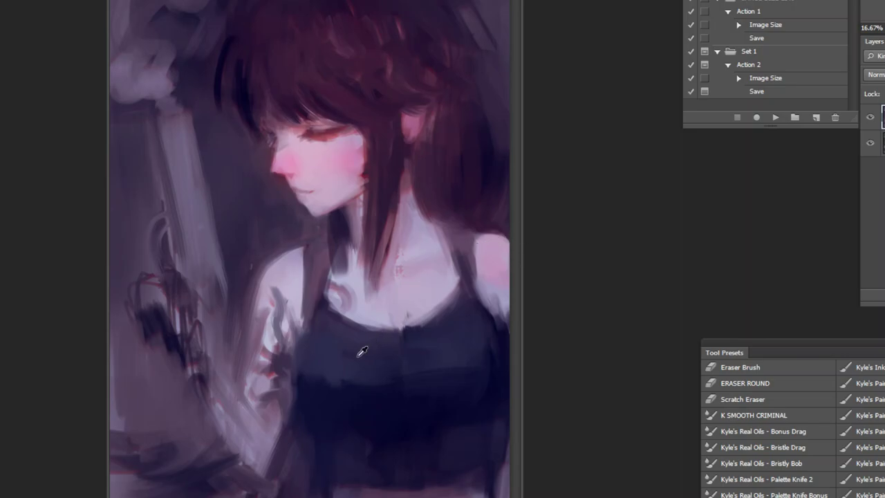
Try to paint a thin dark strap running from the middle of the neckline up to the neck
alt+click(413, 353)
drag(406, 330, 405, 316)
key(ctrl+z)
alt+click(382, 317)
mouse_move(409, 330)
mouse_down()
mouse_move(361, 227)
mouse_move(377, 259)
mouse_move(358, 195)
mouse_move(398, 300)
mouse_up()
key(ctrl+z)
key(ctrl+z)
key(ctrl+z)
mouse_move(374, 245)
mouse_down()
mouse_move(409, 326)
mouse_move(380, 259)
mouse_up()
key(ctrl+z)
key(ctrl+z)
drag(362, 205, 424, 352)
key(ctrl+z)
drag(385, 250, 418, 328)
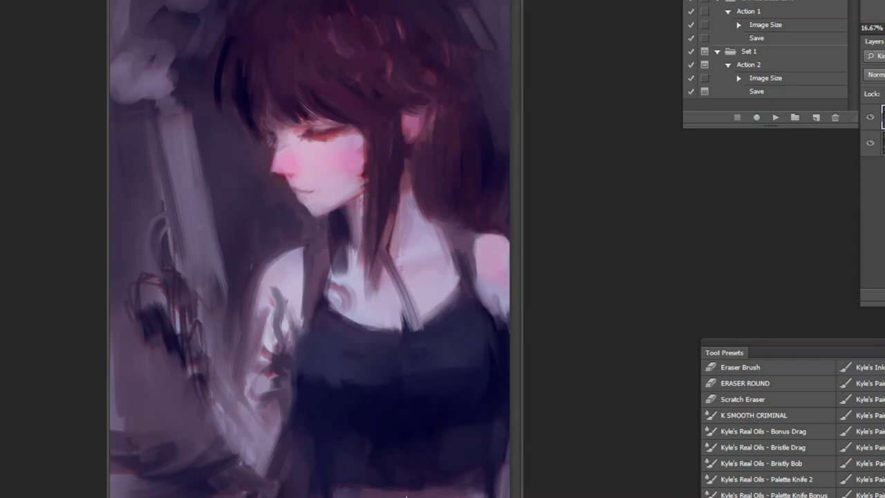
key(ctrl+alt+z)
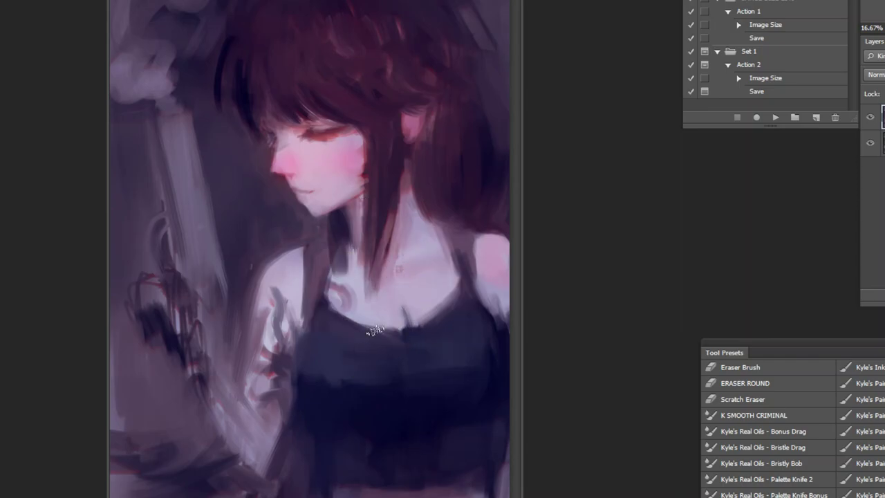
Repaint the centre of the top's neckline with sampled fabric and skin tones, undoing the stray stroke above it
alt+click(403, 355)
drag(375, 331, 430, 349)
alt+click(415, 332)
drag(394, 329, 387, 307)
key(ctrl+z)
key(alt)
alt+click(410, 311)
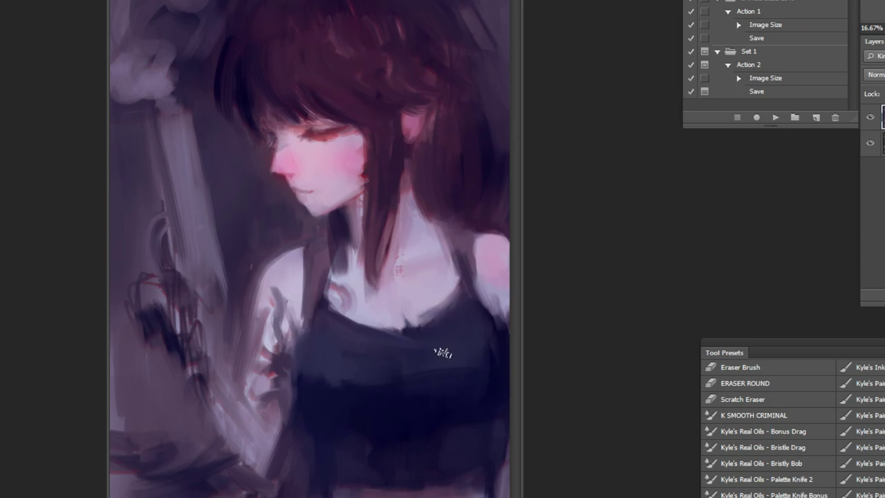
drag(412, 319, 418, 423)
Darken the edge of the top beside the arm and the outer contour of the tattooed shoulder
alt+click(303, 387)
drag(303, 342, 304, 365)
alt+click(254, 264)
mouse_move(285, 244)
mouse_down()
mouse_move(254, 296)
mouse_move(254, 321)
mouse_move(256, 311)
mouse_up()
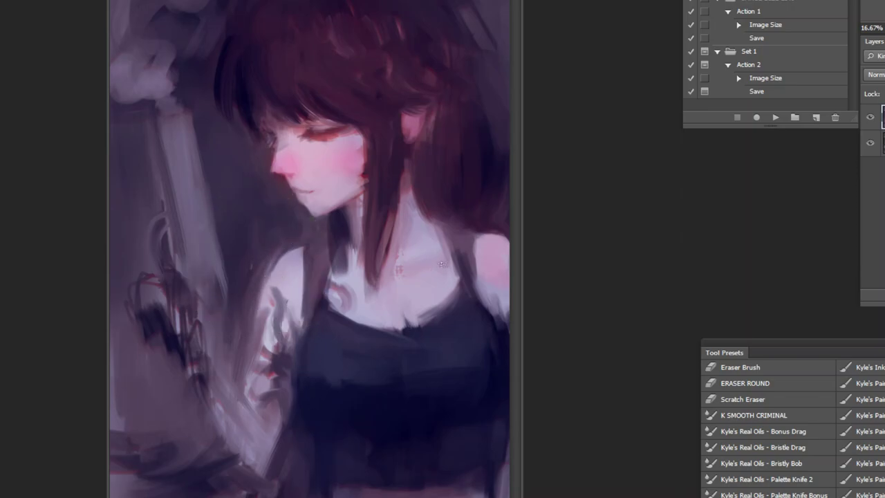
Try several diagonal dark strap strokes from the neckline toward the hair and undo each one
click(423, 346)
mouse_move(406, 322)
mouse_down()
mouse_move(382, 260)
mouse_move(410, 251)
mouse_move(388, 284)
mouse_up()
key(ctrl+z)
key(ctrl+z)
drag(408, 326, 385, 274)
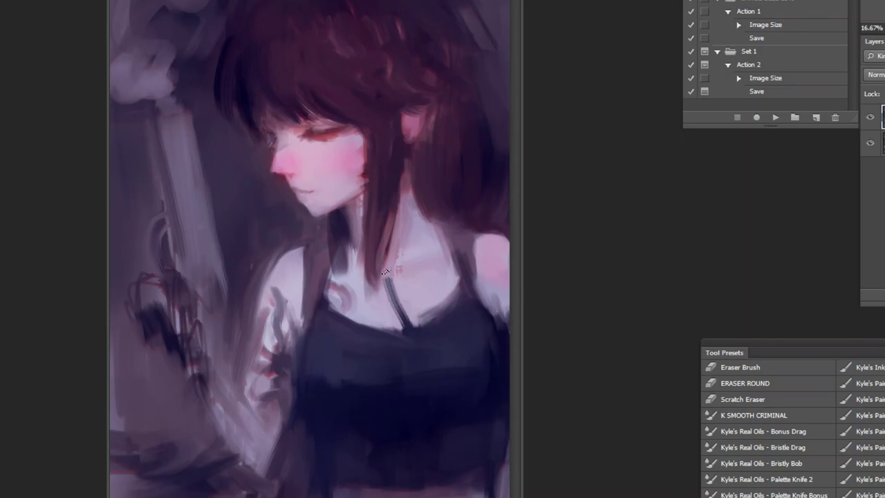
key(ctrl+z)
drag(410, 327, 384, 246)
key(ctrl+z)
drag(412, 330, 385, 263)
key(ctrl+z)
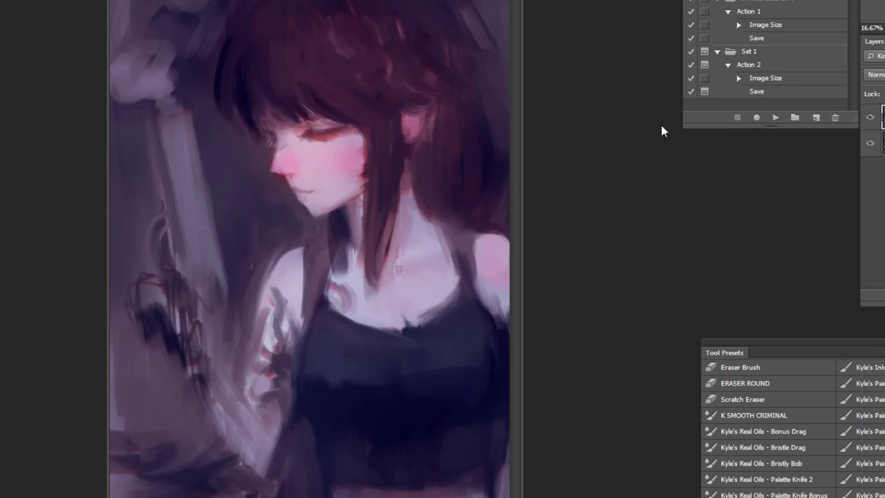
Mirror the canvas, rework the neckline, the top's armhole edge and the hair edge above the far shoulder, and mirror it back
click(775, 117)
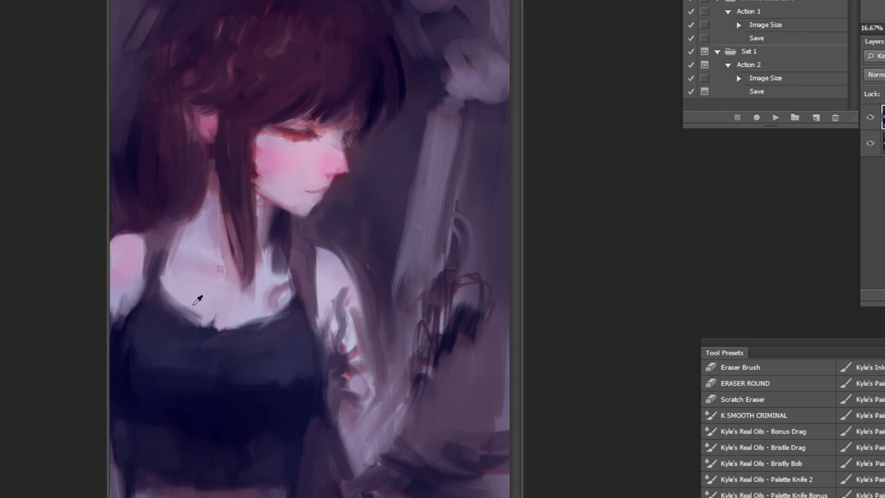
drag(338, 27, 191, 321)
key(ctrl+z)
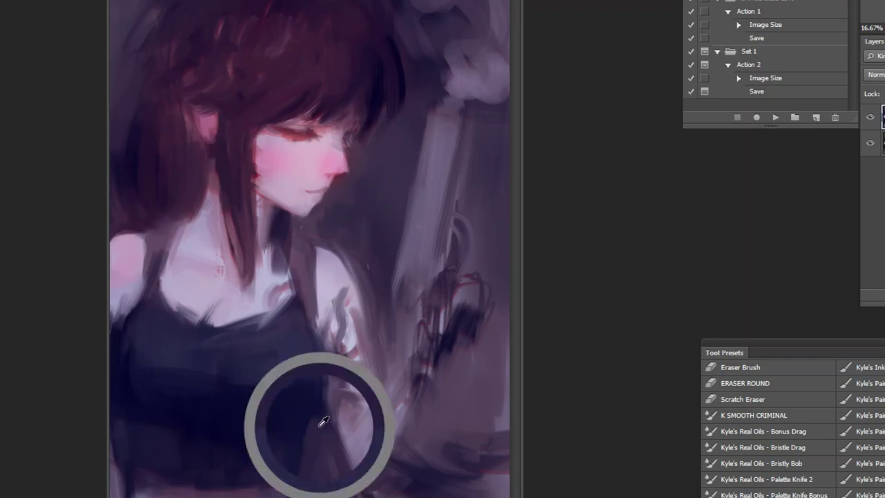
alt+click(149, 317)
mouse_move(146, 292)
mouse_down()
mouse_move(119, 320)
mouse_move(130, 309)
mouse_up()
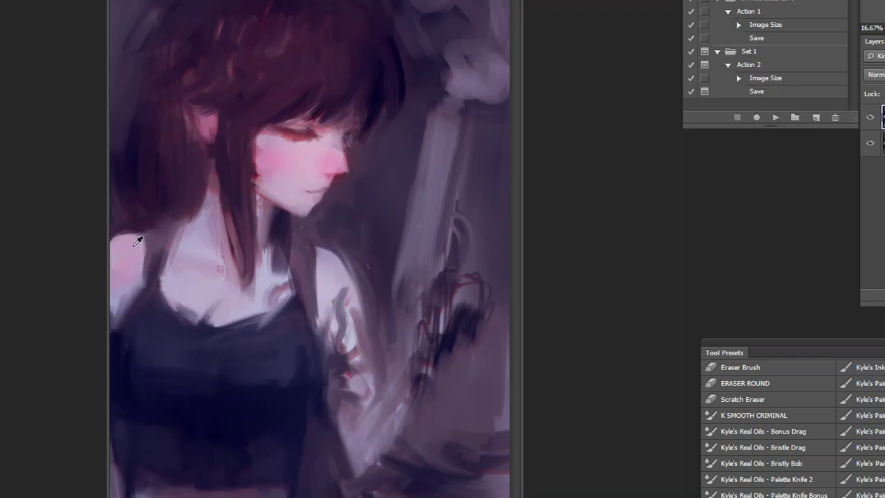
drag(120, 240, 135, 235)
click(776, 118)
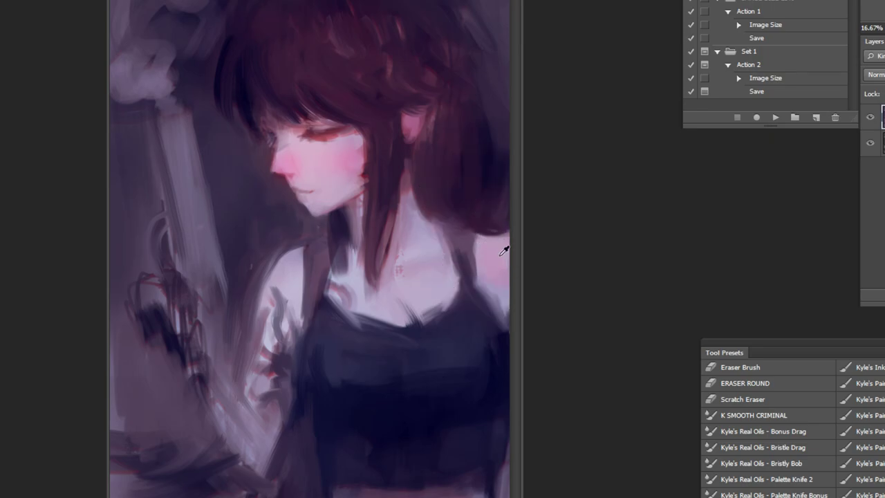
Repaint the edges of the straps on both shoulders with sampled strap and skin tones
alt+click(466, 239)
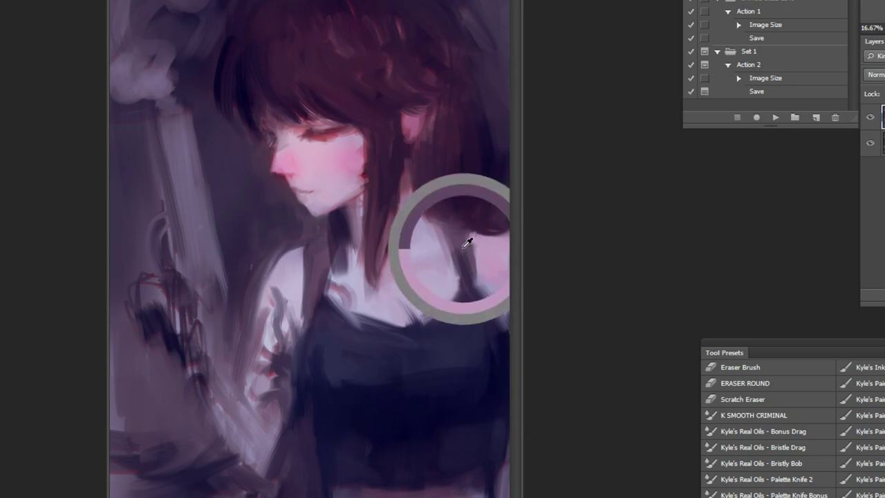
drag(480, 256, 481, 288)
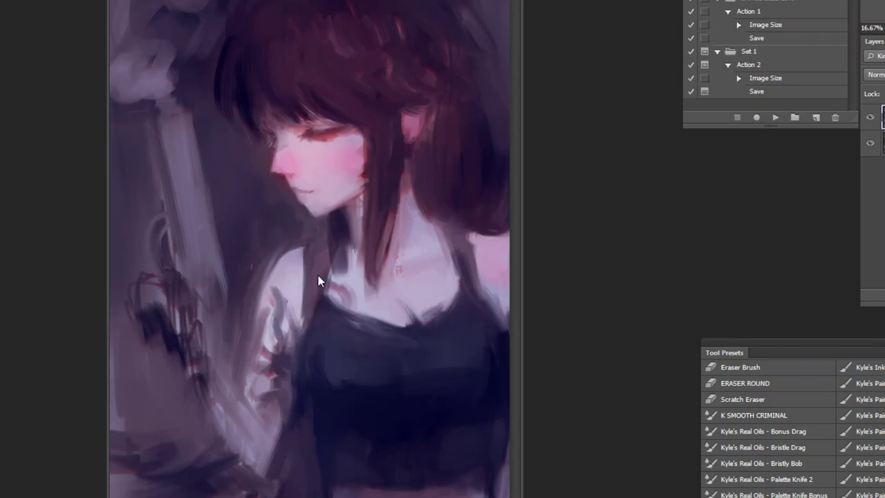
drag(300, 265, 307, 311)
Try a stroke at the centre of the neckline and a large dark ring around the neck, undoing both
drag(415, 297, 427, 323)
key(ctrl+z)
mouse_move(345, 147)
mouse_down()
mouse_move(442, 204)
mouse_move(366, 209)
mouse_up()
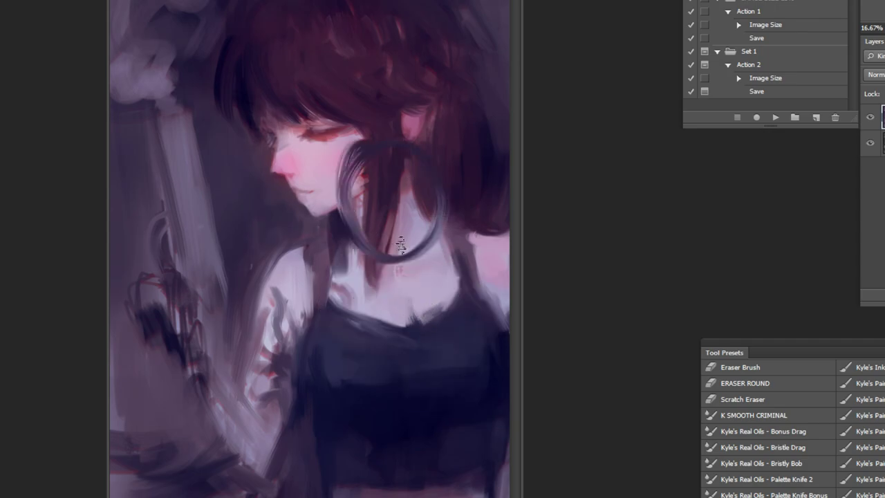
key(ctrl+z)
key(ctrl+z)
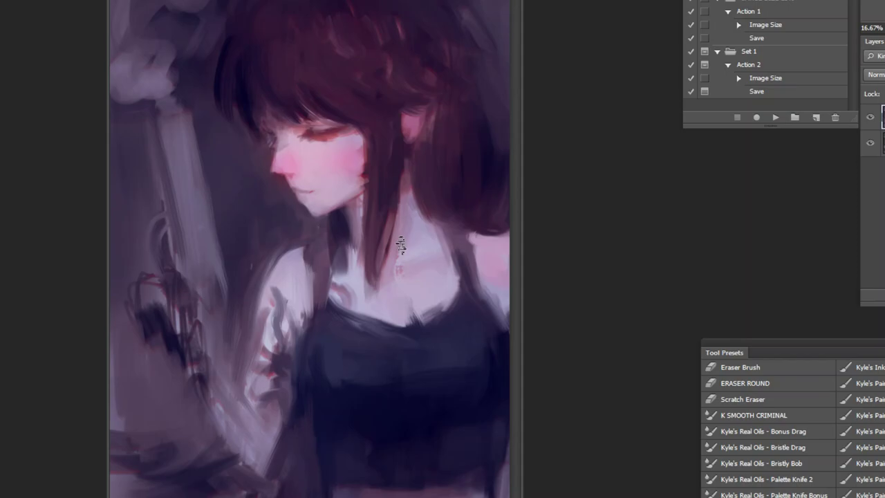
Widen the strap on the tattooed shoulder over the chest tattoo and blend the top's edge beside the arm with sampled tones
alt+click(311, 267)
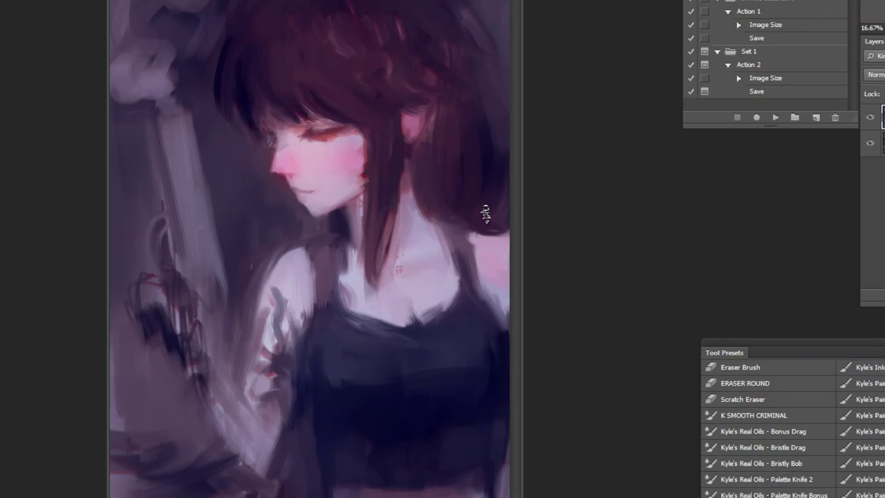
alt+click(296, 294)
mouse_move(313, 320)
mouse_down()
mouse_move(313, 352)
mouse_move(300, 358)
mouse_up()
alt+click(296, 328)
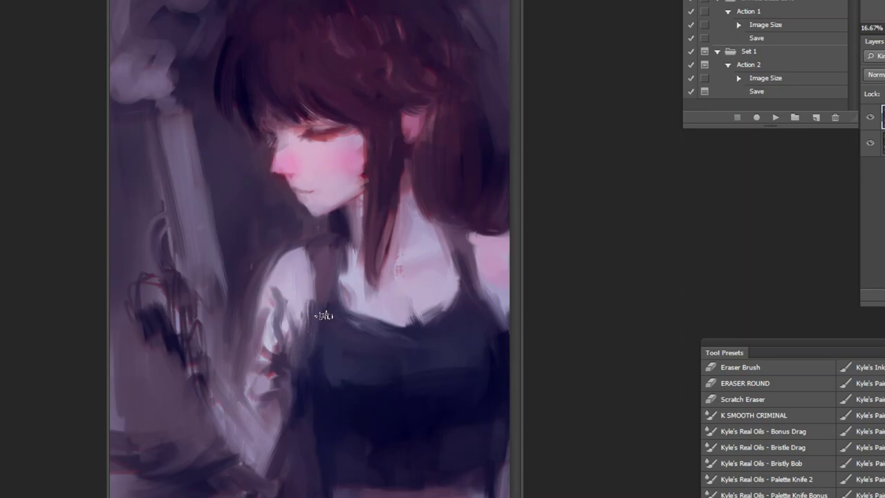
key(ctrl+minus)
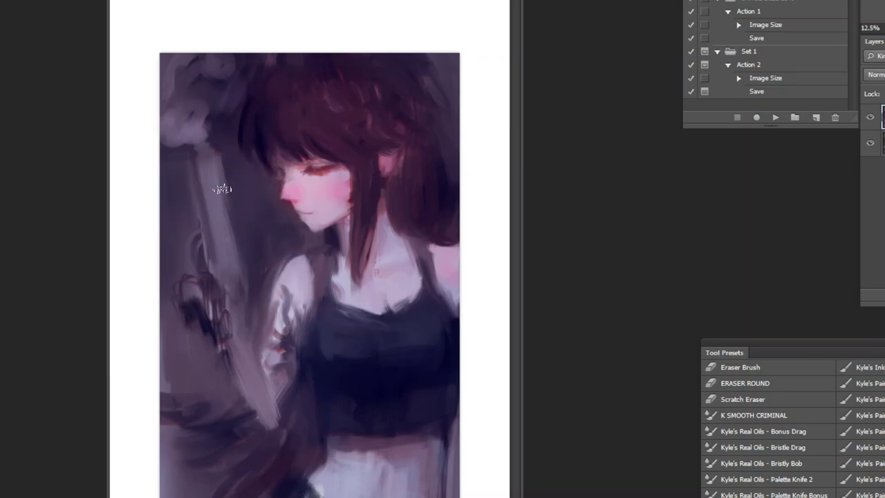
Mirror the canvas and examine the face, hair and neck both up close and as a whole
click(777, 116)
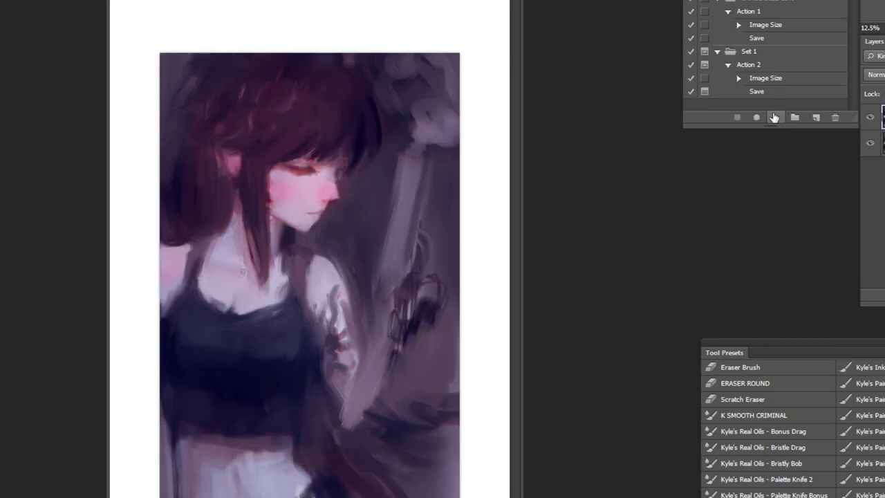
ctrl+click(264, 113)
click(264, 113)
key(b)
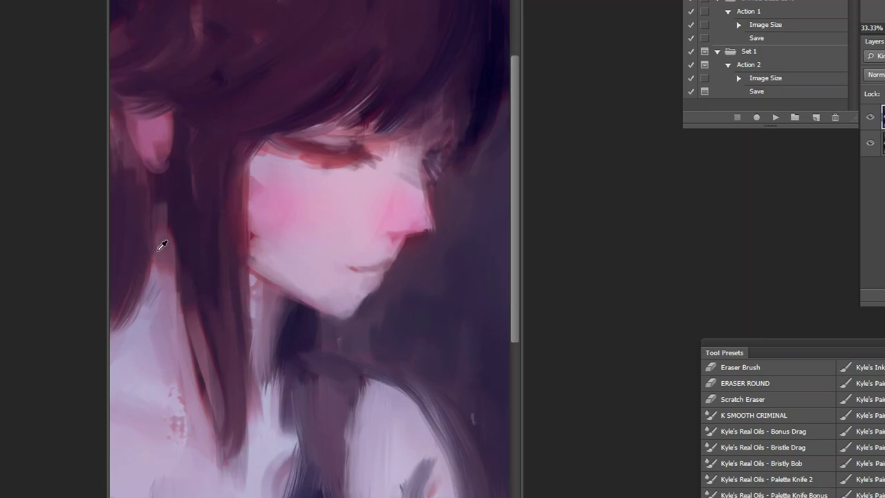
key(ctrl+minus)
key(ctrl+minus)
key(ctrl+minus)
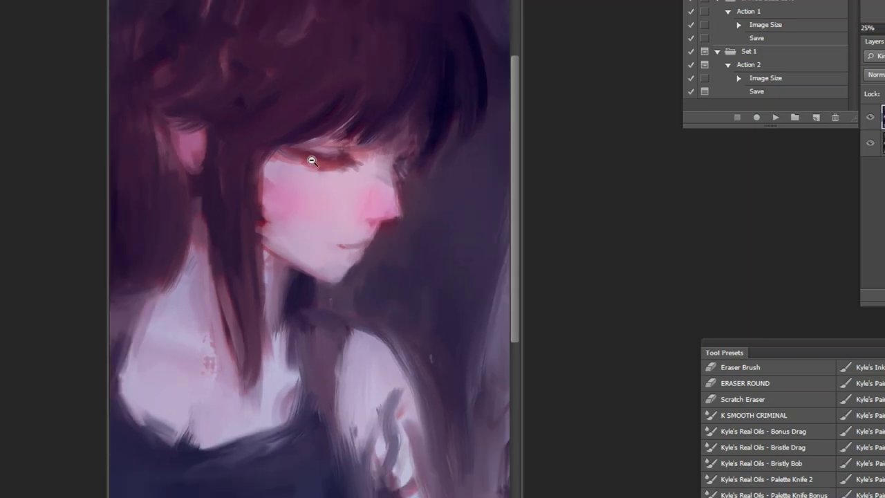
alt+click(237, 231)
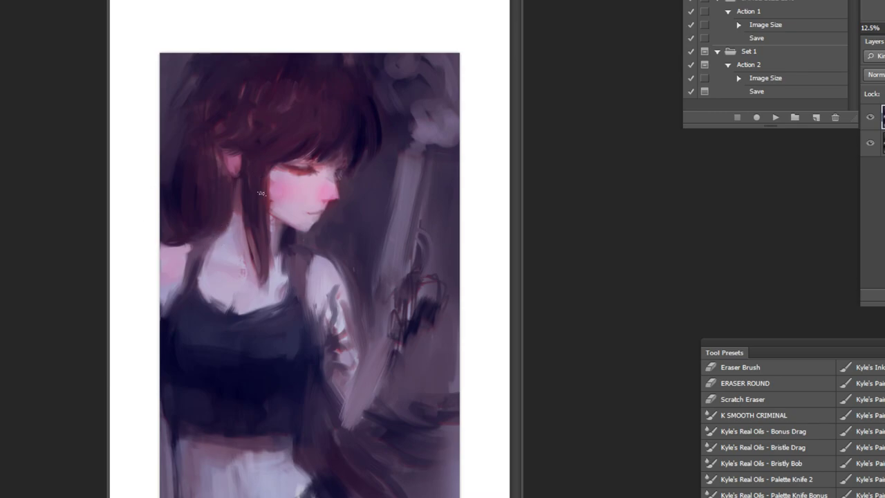
click(353, 228)
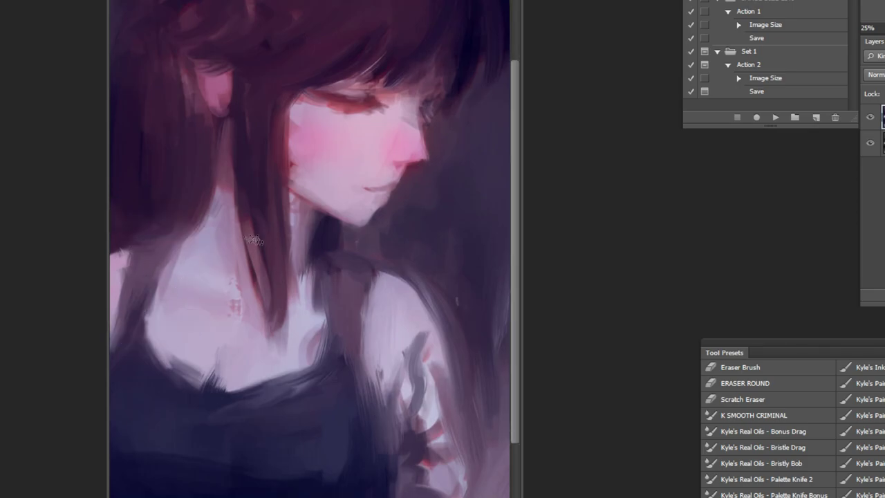
key(ctrl+minus)
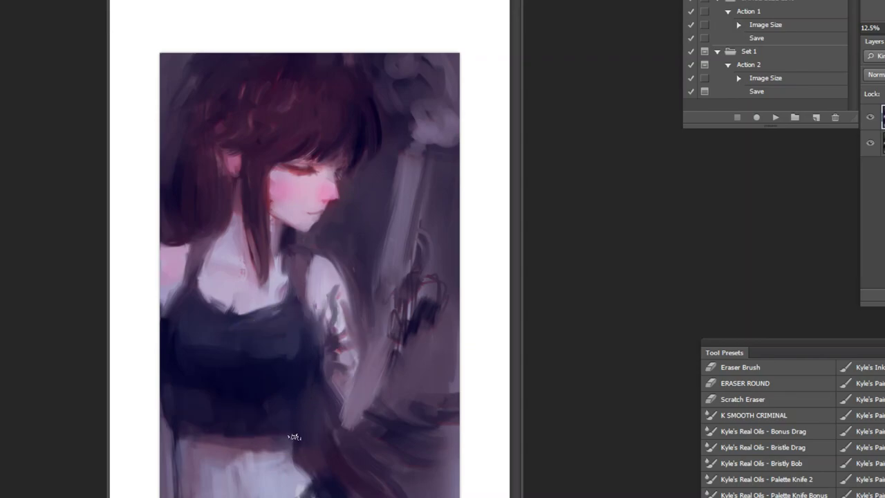
Darken the lower side of the top near the waist and mirror the canvas back
mouse_move(169, 403)
mouse_down()
mouse_move(178, 491)
mouse_move(173, 417)
mouse_up()
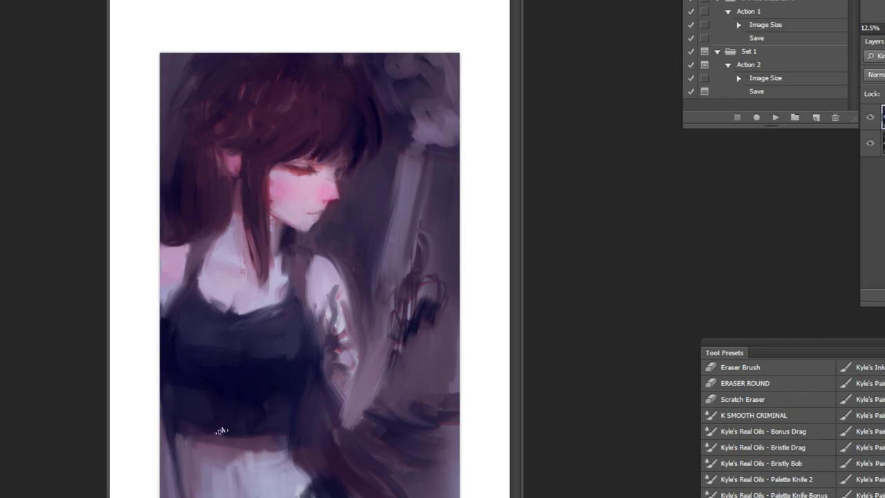
click(776, 116)
drag(363, 131, 416, 140)
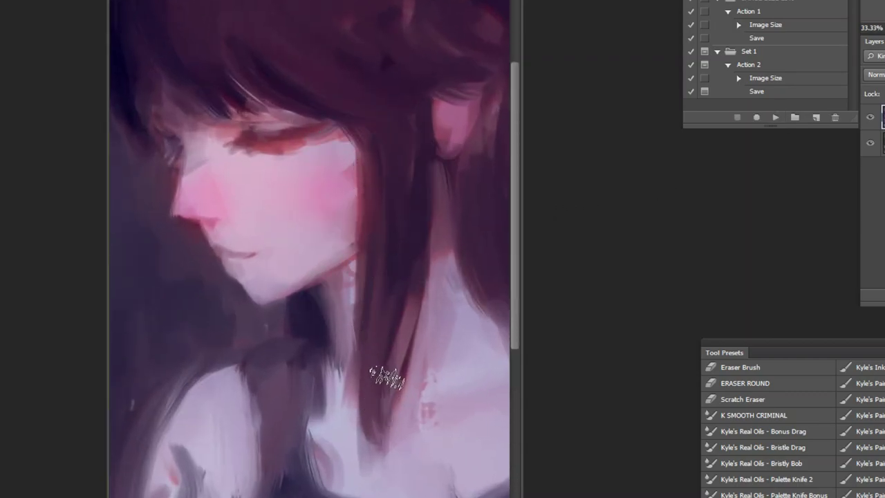
key(ctrl+minus)
key(ctrl+minus)
key(ctrl+minus)
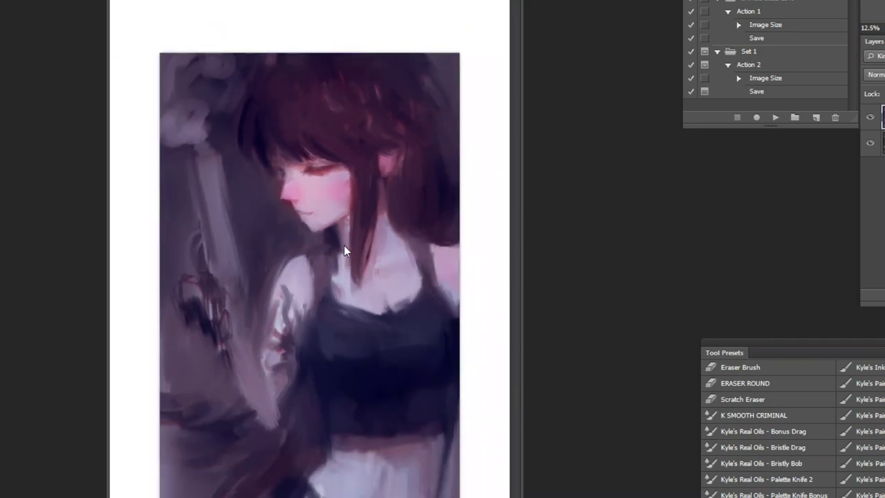
Paint over the marks on the neck between the jaw and the long hair strand with a sampled neck tone
drag(363, 137, 425, 172)
key(b)
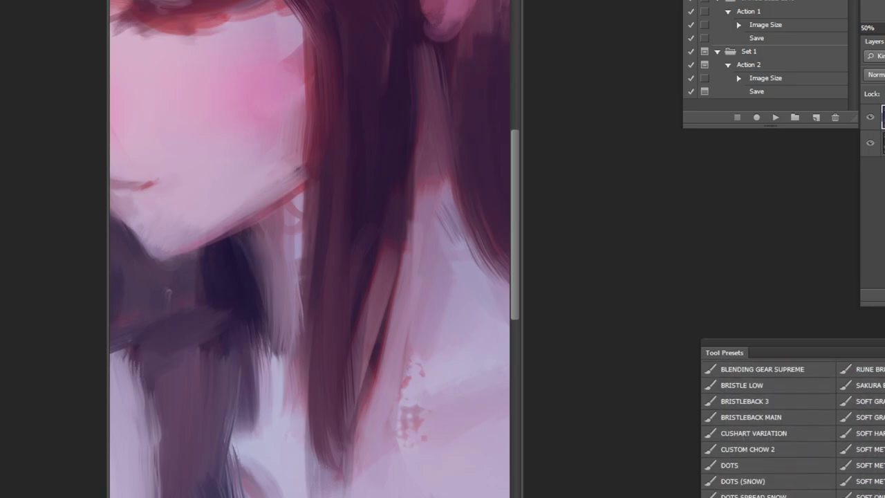
alt+click(263, 259)
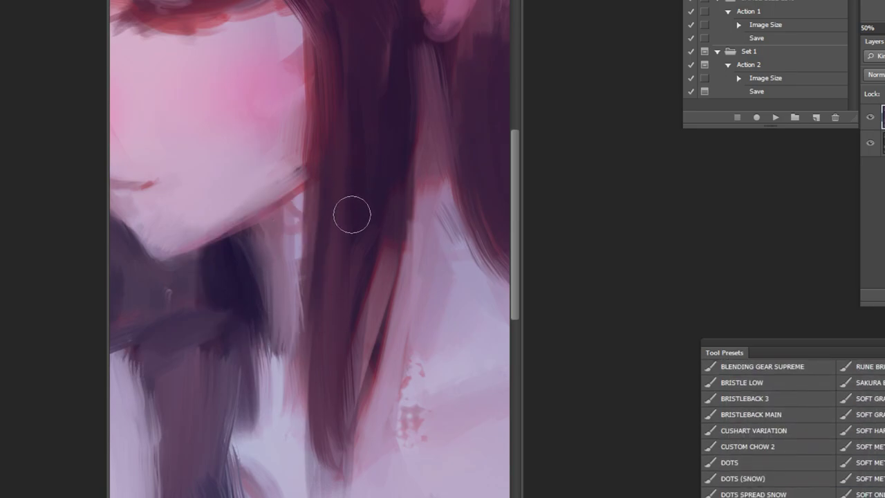
mouse_move(280, 223)
mouse_down()
mouse_move(274, 254)
mouse_move(300, 227)
mouse_move(277, 298)
mouse_move(298, 301)
mouse_move(297, 391)
mouse_up()
alt+click(402, 309)
alt+click(423, 289)
alt+click(444, 269)
alt+click(455, 265)
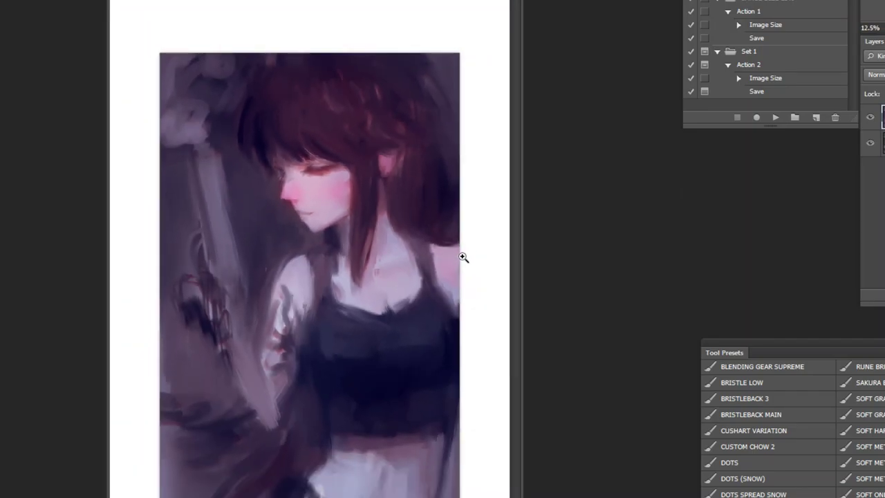
Round and soften the corner of the neckline below the far strap using sampled fabric and skin tones
drag(392, 166, 393, 177)
click(440, 282)
drag(440, 283, 578, 263)
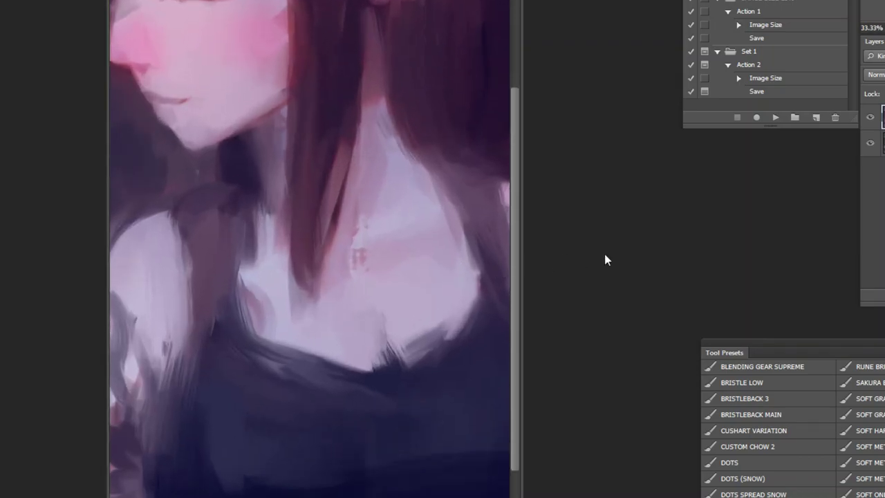
scroll(809, 450, down, 5)
click(809, 493)
alt+click(448, 288)
mouse_move(457, 316)
mouse_down()
mouse_move(446, 342)
mouse_move(437, 341)
mouse_up()
mouse_move(476, 259)
mouse_down()
mouse_move(467, 279)
mouse_move(467, 262)
mouse_up()
alt+click(434, 324)
alt+click(432, 302)
click(428, 322)
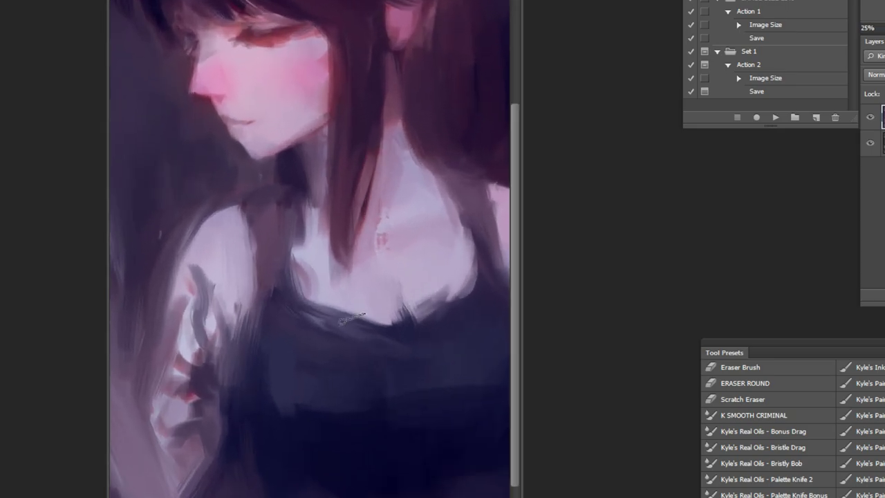
Extend the tattooed arm's skin over the edge of the top and trim the shoulder's outer contour with a sampled background tone
mouse_move(251, 271)
mouse_down()
mouse_move(257, 238)
mouse_move(263, 287)
mouse_move(242, 296)
mouse_move(252, 273)
mouse_move(259, 315)
mouse_move(262, 279)
mouse_up()
alt+click(271, 325)
drag(260, 321, 247, 264)
key(ctrl+alt+z)
key(ctrl+alt+z)
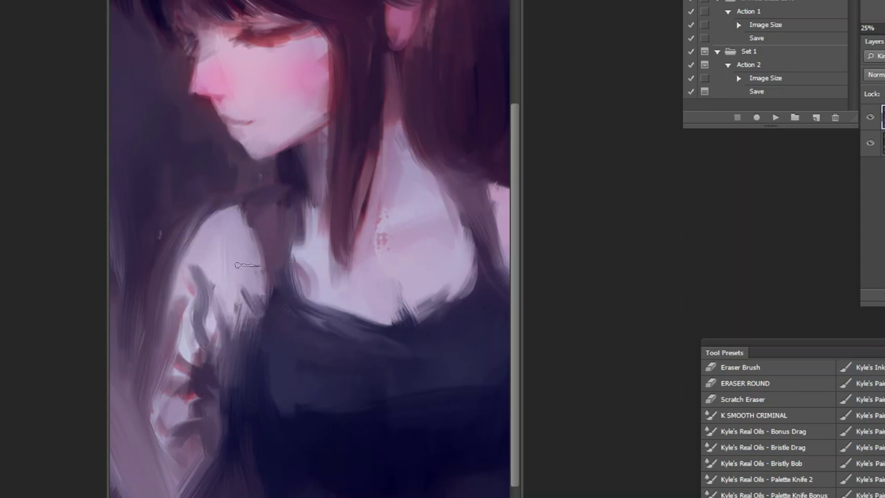
key(ctrl+minus)
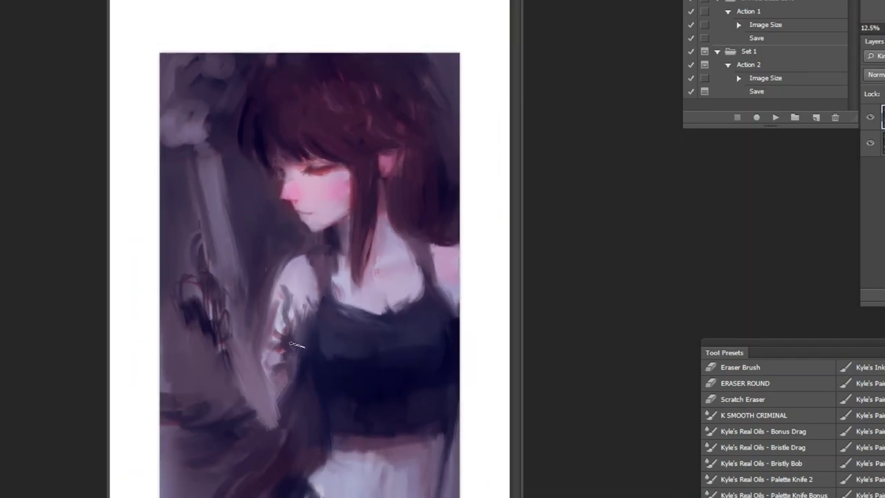
alt+click(269, 254)
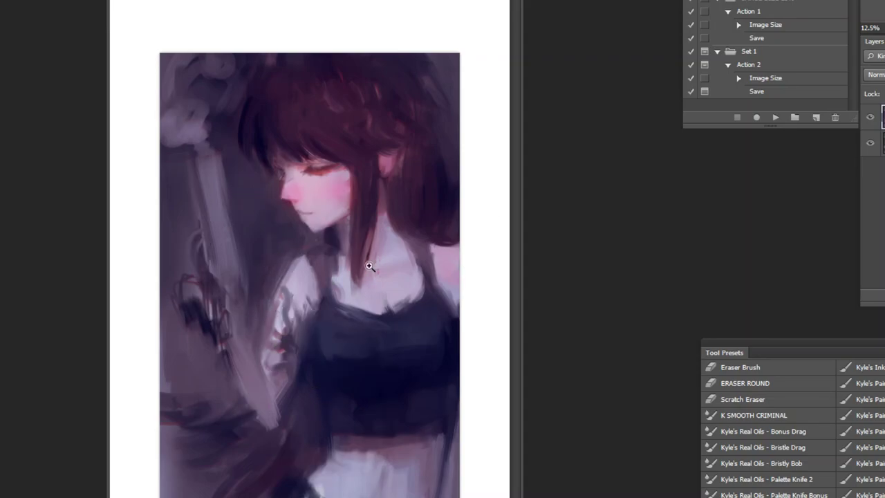
Darken the hand gripping the gun and define the gaps between its fingers
click(320, 136)
click(316, 132)
click(316, 132)
click(316, 132)
alt+click(300, 282)
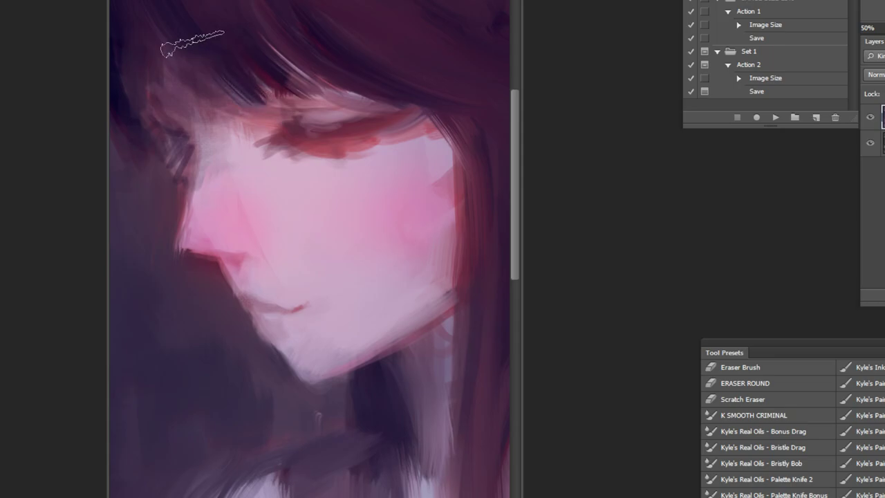
alt+click(389, 150)
alt+click(390, 150)
alt+click(389, 150)
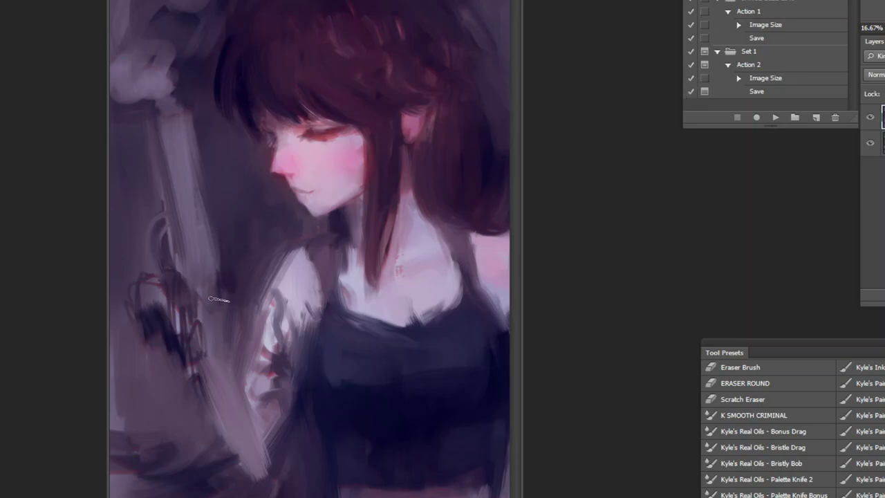
mouse_move(184, 269)
mouse_down()
mouse_move(188, 285)
mouse_move(166, 315)
mouse_up()
drag(167, 283, 173, 304)
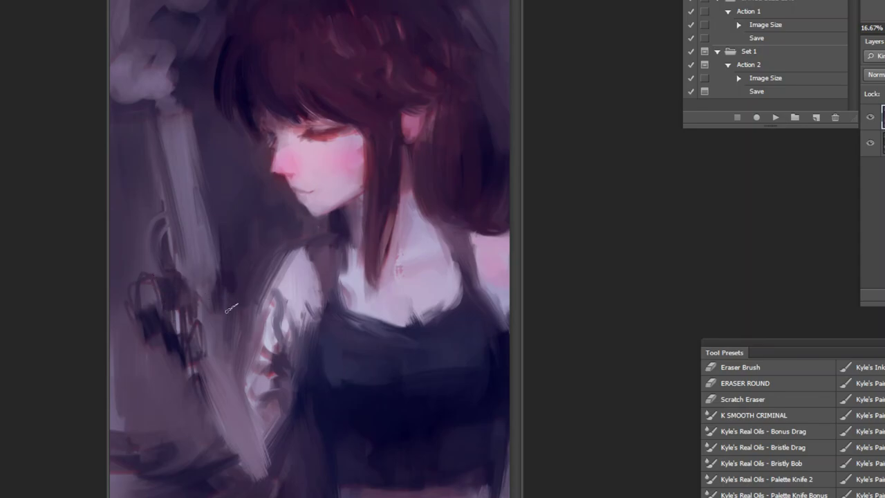
Round out the outer contour of the tattooed shoulder and upper arm with a different, smaller brush
scroll(791, 429, down, 10)
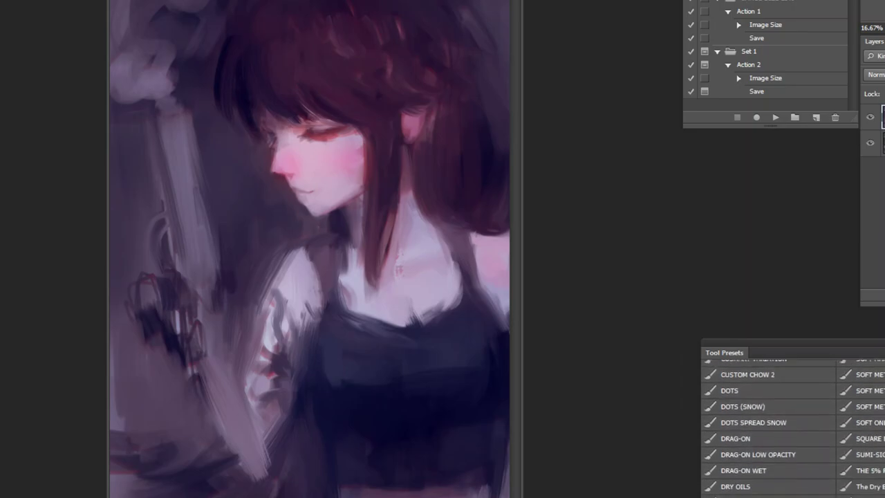
click(759, 417)
key(bracketleft)
key(bracketleft)
key(bracketleft)
key(bracketleft)
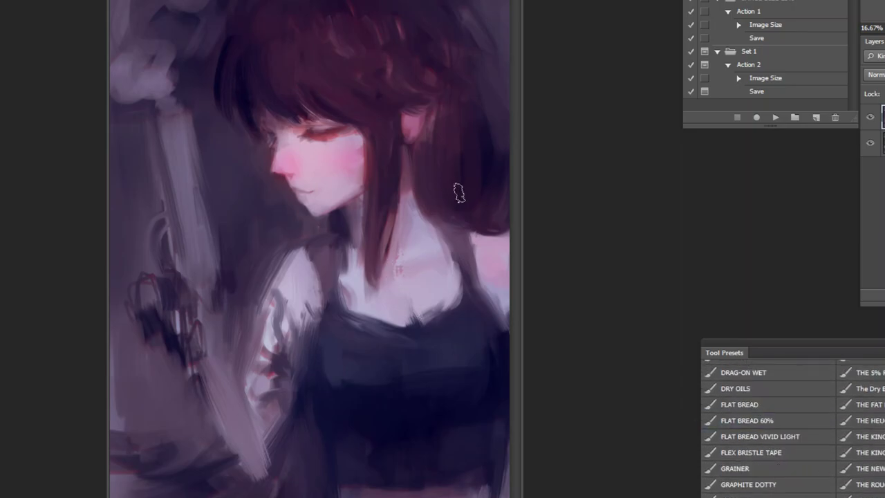
mouse_move(293, 259)
mouse_down()
mouse_move(271, 305)
mouse_move(266, 296)
mouse_move(285, 257)
mouse_up()
drag(263, 311, 258, 342)
alt+click(266, 275)
drag(263, 285, 282, 254)
Paint light skin tones on the fingers holding the gun with a colour sampled from the far shoulder
alt+click(493, 228)
alt+click(497, 250)
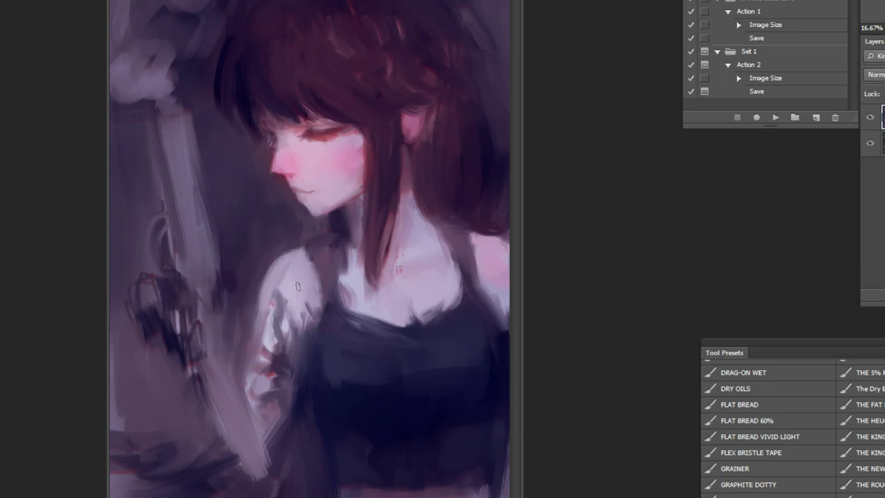
mouse_move(164, 295)
mouse_down()
mouse_move(181, 312)
mouse_move(191, 288)
mouse_move(178, 287)
mouse_move(186, 283)
mouse_move(166, 312)
mouse_up()
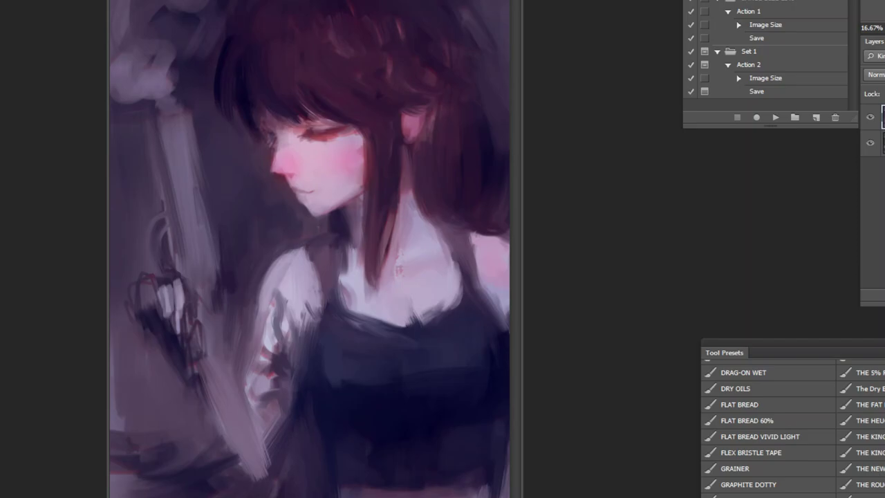
Paint a dark glove over the palm and wrist of the hand holding the gun with a sampled dark tone
alt+click(168, 330)
drag(163, 332, 183, 386)
mouse_move(173, 355)
mouse_down()
mouse_move(185, 386)
mouse_move(184, 378)
mouse_up()
mouse_move(183, 362)
mouse_down()
mouse_move(200, 390)
mouse_move(215, 376)
mouse_move(200, 346)
mouse_up()
mouse_move(193, 365)
mouse_down()
mouse_move(209, 349)
mouse_move(206, 373)
mouse_move(207, 352)
mouse_move(219, 370)
mouse_up()
Extend the pale index finger up along the gun and rework the gun's edges with sampled tones
alt+click(227, 354)
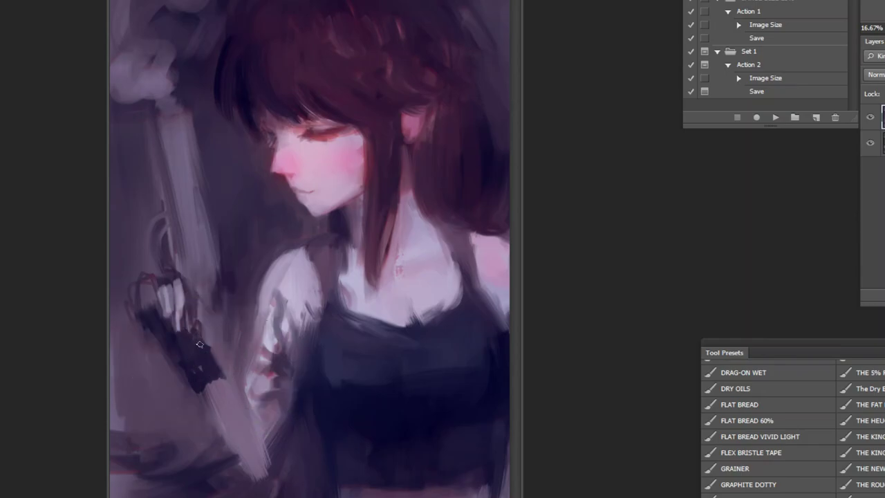
drag(205, 342, 185, 275)
drag(172, 232, 179, 269)
alt+click(148, 197)
mouse_move(164, 219)
mouse_down()
mouse_move(162, 121)
mouse_move(182, 208)
mouse_up()
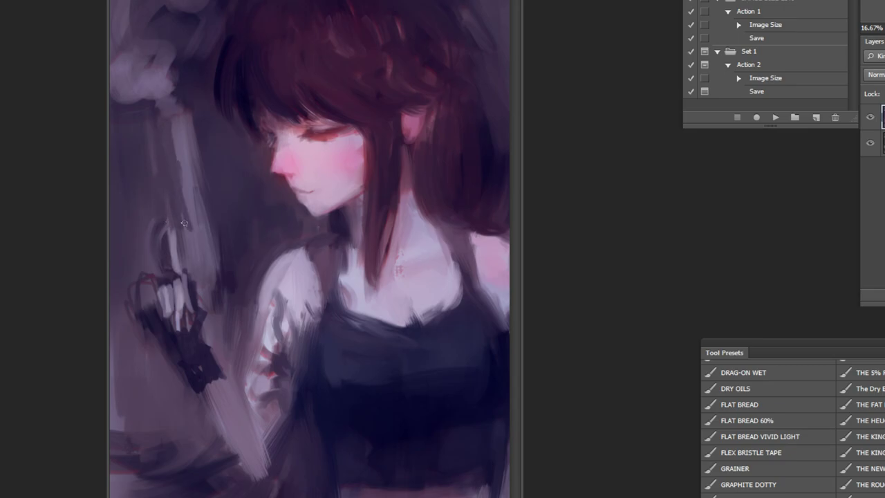
mouse_move(199, 172)
mouse_down()
mouse_move(222, 263)
mouse_move(217, 234)
mouse_up()
Mirror the canvas horizontally with the recorded action and trim the outer contour of the tattooed shoulder
alt+click(483, 130)
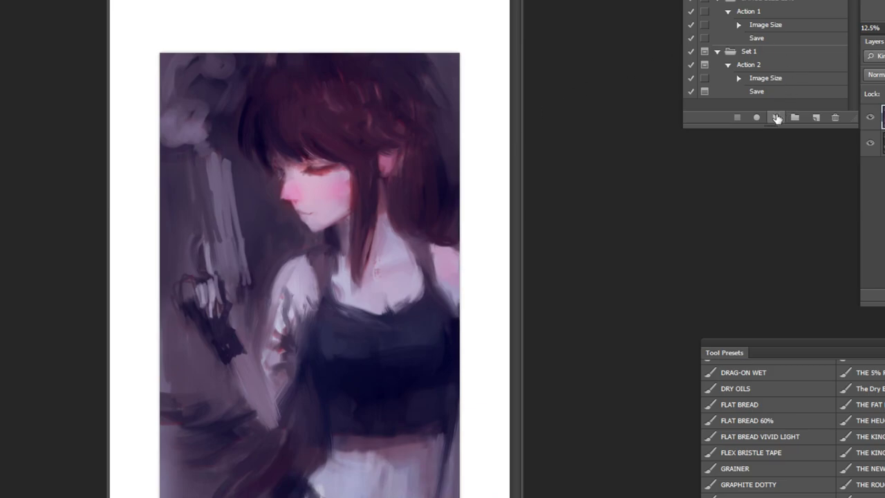
click(776, 118)
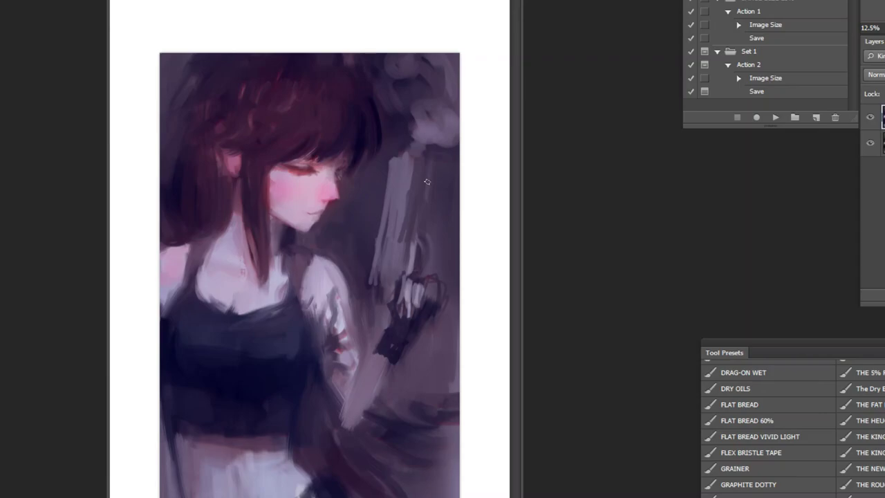
alt+click(347, 279)
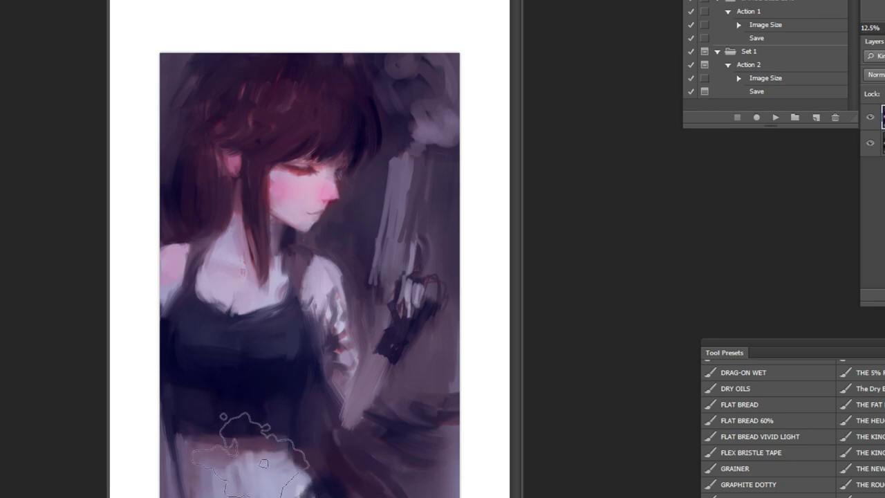
Paint dark waistband shapes at both hips with a dark tone sampled beside the midriff
alt+click(326, 487)
mouse_move(316, 478)
mouse_down()
mouse_move(302, 484)
mouse_move(313, 473)
mouse_up()
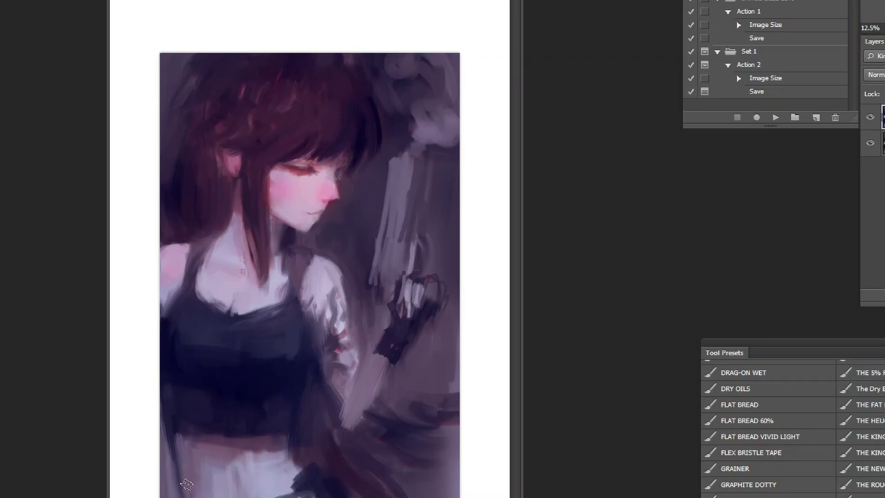
mouse_move(160, 490)
mouse_down()
mouse_move(180, 485)
mouse_move(186, 495)
mouse_up()
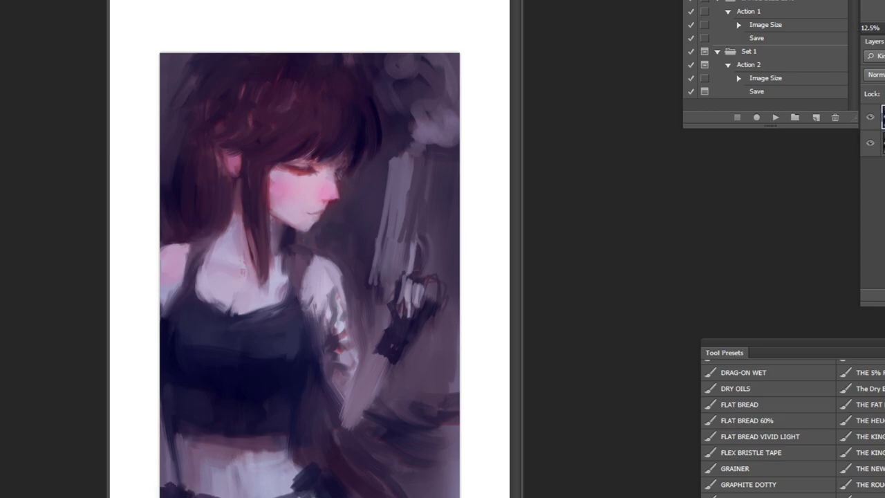
alt+click(195, 484)
mouse_move(293, 314)
mouse_down()
mouse_move(250, 301)
mouse_move(254, 343)
mouse_move(280, 308)
mouse_up()
key(ctrl+z)
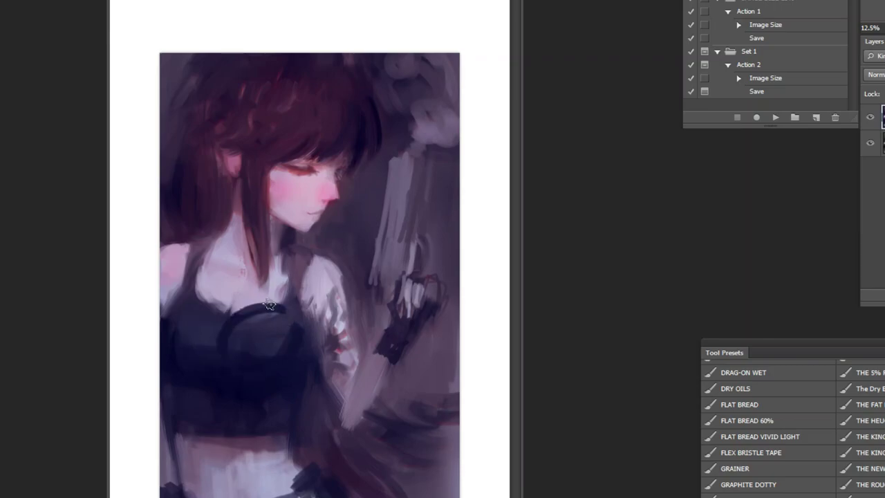
key(ctrl+z)
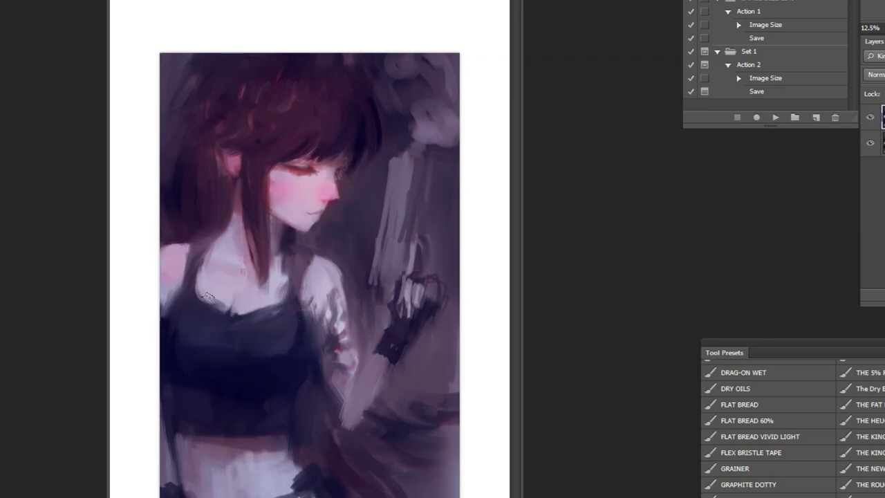
Mirror the canvas back and touch up the edge of the top's far strap
click(777, 118)
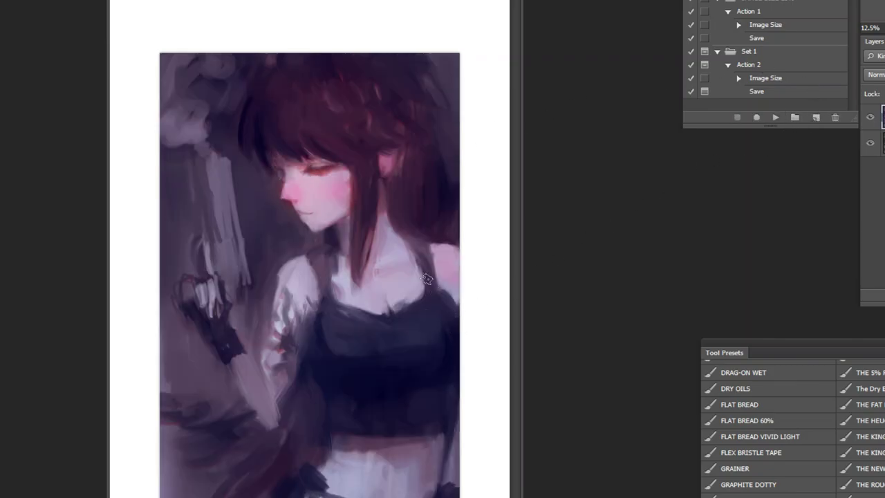
drag(430, 277, 420, 301)
Sketch bright red construction lines on a new layer for the neck, ribcage, bust and torso centre line
key(ctrl+alt+shift+n)
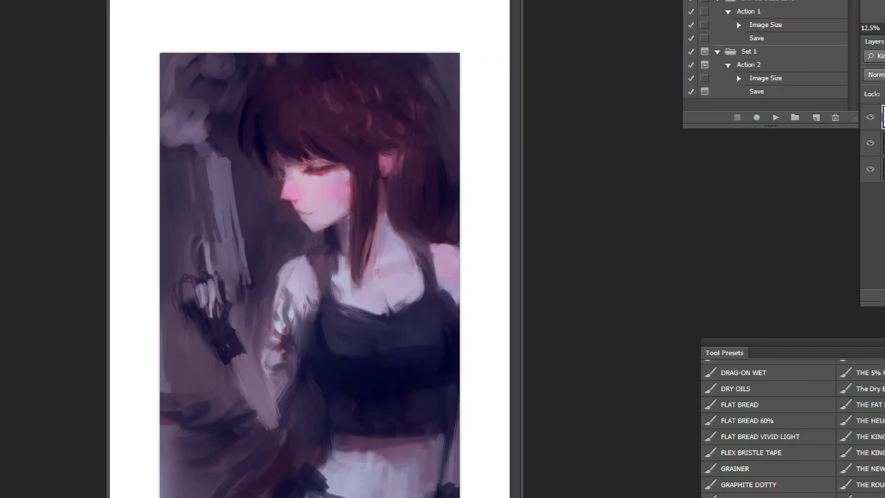
key(n)
click(555, 258)
click(596, 235)
click(708, 226)
drag(330, 367, 339, 445)
drag(353, 185, 361, 262)
mouse_move(346, 210)
mouse_down()
mouse_move(363, 267)
mouse_move(341, 250)
mouse_up()
mouse_move(386, 176)
mouse_down()
mouse_move(410, 269)
mouse_move(363, 263)
mouse_move(435, 354)
mouse_move(365, 415)
mouse_move(349, 313)
mouse_move(416, 290)
mouse_move(429, 428)
mouse_move(341, 386)
mouse_move(393, 257)
mouse_move(446, 301)
mouse_move(427, 332)
mouse_up()
mouse_move(343, 303)
mouse_down()
mouse_move(396, 357)
mouse_move(364, 370)
mouse_move(390, 327)
mouse_move(329, 332)
mouse_move(448, 305)
mouse_move(452, 358)
mouse_move(469, 346)
mouse_move(437, 356)
mouse_move(411, 322)
mouse_move(429, 333)
mouse_move(436, 297)
mouse_up()
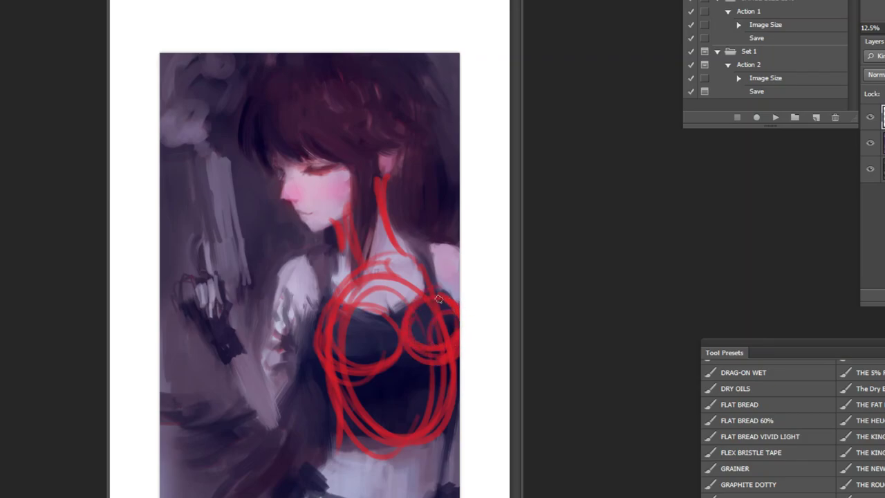
drag(402, 371, 421, 393)
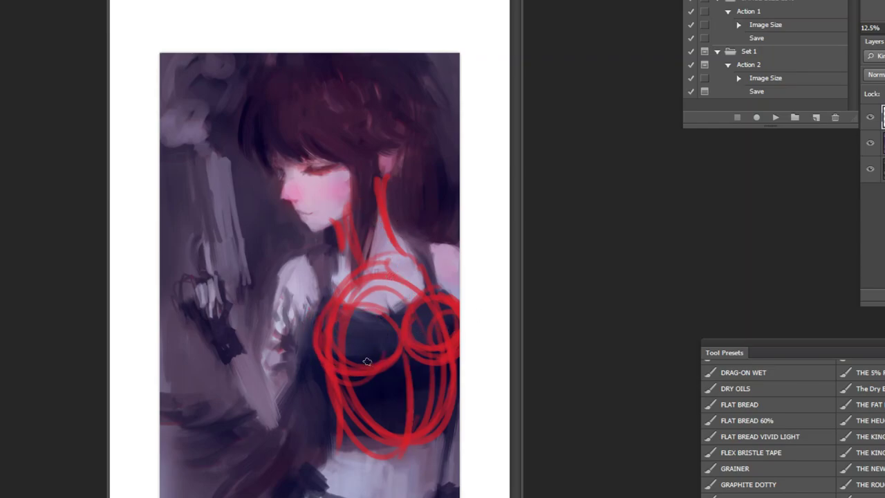
key(ctrl+alt+z)
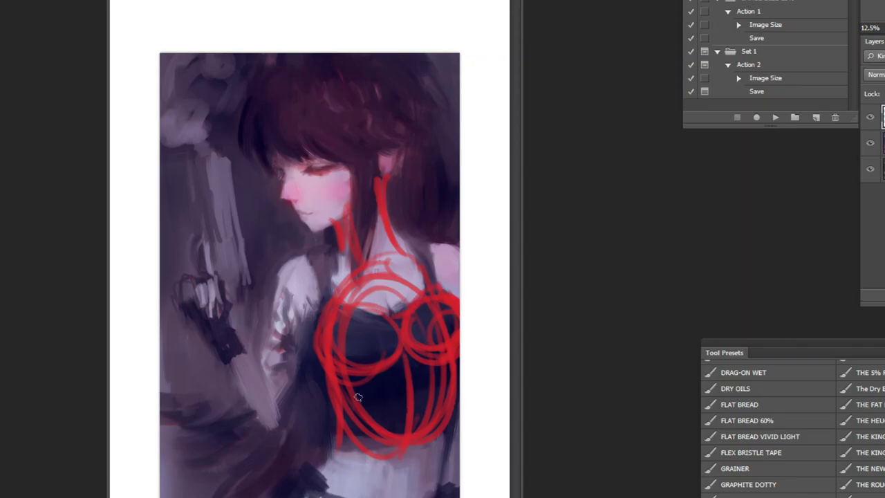
Extend the red sketch with the waist and hip contours and the belly's centre line
mouse_move(334, 419)
mouse_down()
mouse_move(332, 450)
mouse_move(283, 497)
mouse_up()
drag(455, 413, 443, 497)
drag(406, 391, 393, 473)
Sketch the tattooed shoulder, upper arm, elbow and forearm up to the gun hand in red
drag(323, 275, 358, 280)
mouse_move(336, 248)
mouse_down()
mouse_move(285, 286)
mouse_move(244, 402)
mouse_move(269, 424)
mouse_up()
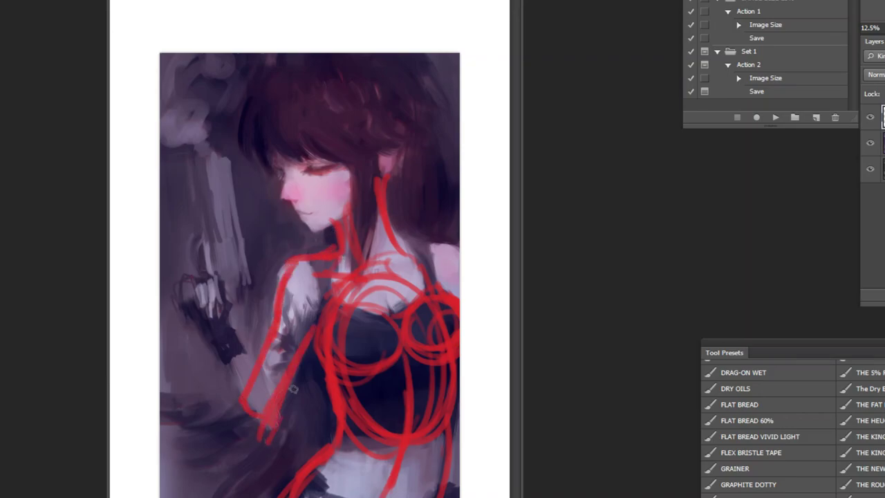
key(ctrl+z)
mouse_move(310, 262)
mouse_down()
mouse_move(276, 339)
mouse_move(289, 277)
mouse_move(240, 432)
mouse_move(264, 434)
mouse_move(314, 348)
mouse_up()
drag(277, 432, 317, 345)
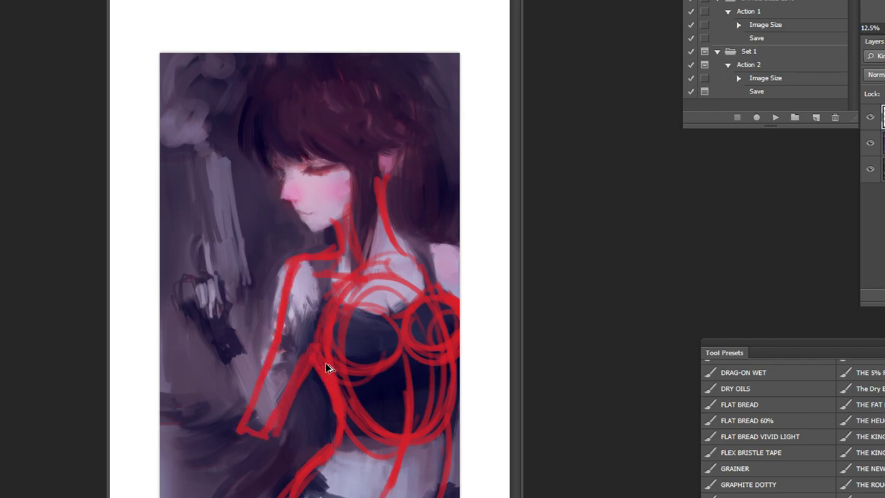
drag(275, 408, 273, 433)
mouse_move(243, 396)
mouse_down()
mouse_move(270, 388)
mouse_move(228, 350)
mouse_move(211, 308)
mouse_move(188, 289)
mouse_up()
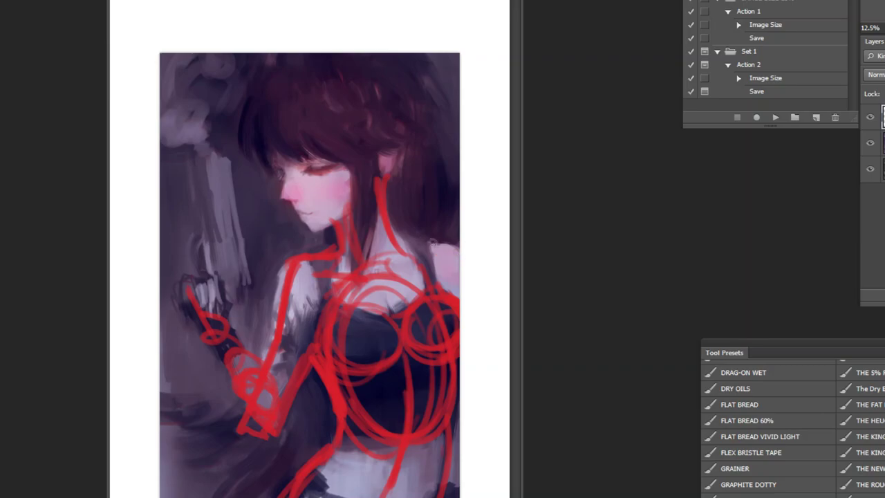
Sketch the far shoulder's raised outline and a slanted guide line across the collarbones in red
drag(412, 235, 456, 285)
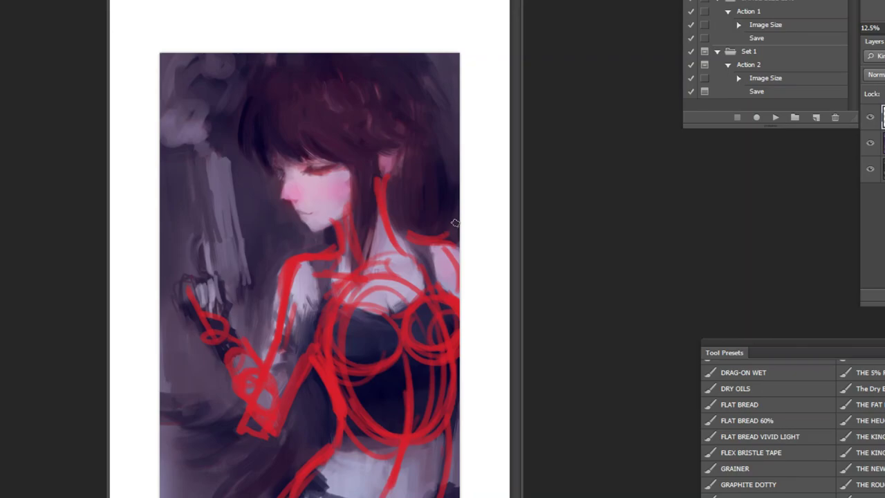
mouse_move(431, 239)
mouse_down()
mouse_move(415, 236)
mouse_move(456, 265)
mouse_up()
mouse_move(411, 230)
mouse_down()
mouse_move(444, 239)
mouse_move(446, 231)
mouse_move(399, 230)
mouse_move(441, 231)
mouse_move(461, 259)
mouse_up()
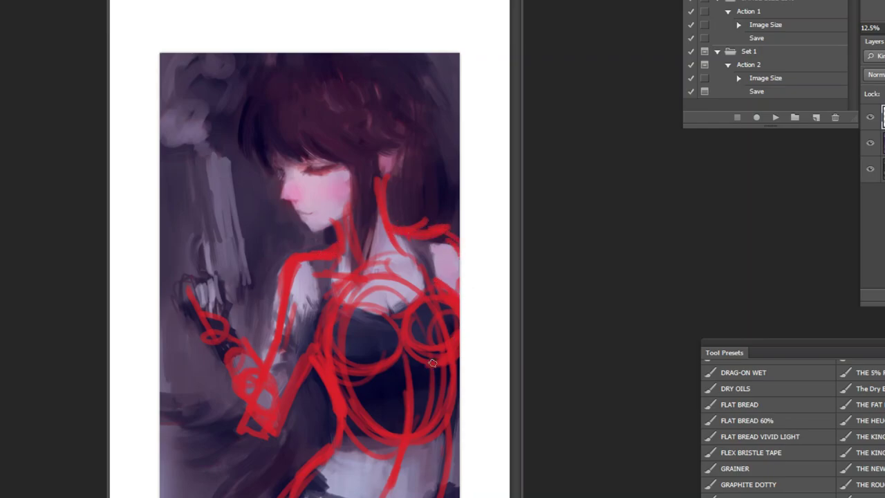
mouse_move(240, 369)
mouse_down()
mouse_move(497, 279)
mouse_move(266, 361)
mouse_move(470, 297)
mouse_up()
key(ctrl+z)
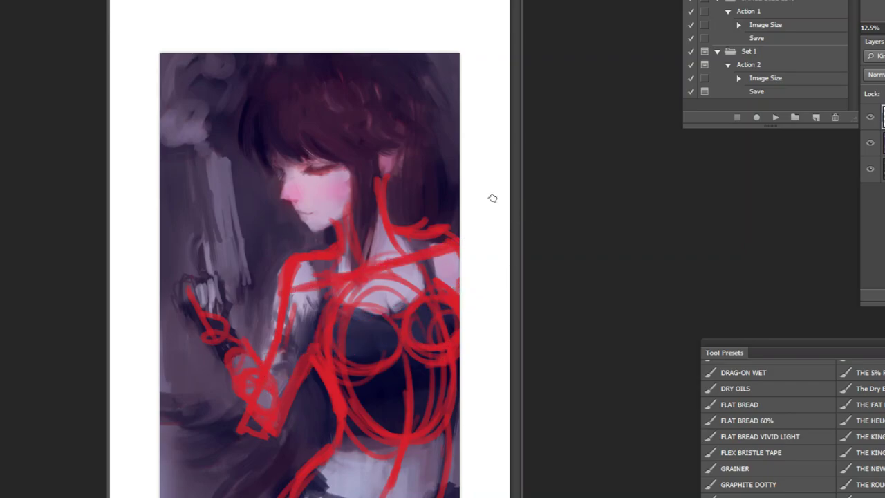
key(ctrl+alt+z)
Hide the red sketch layer and raise the far shoulder on the painting layer with a sampled skin tone
click(870, 118)
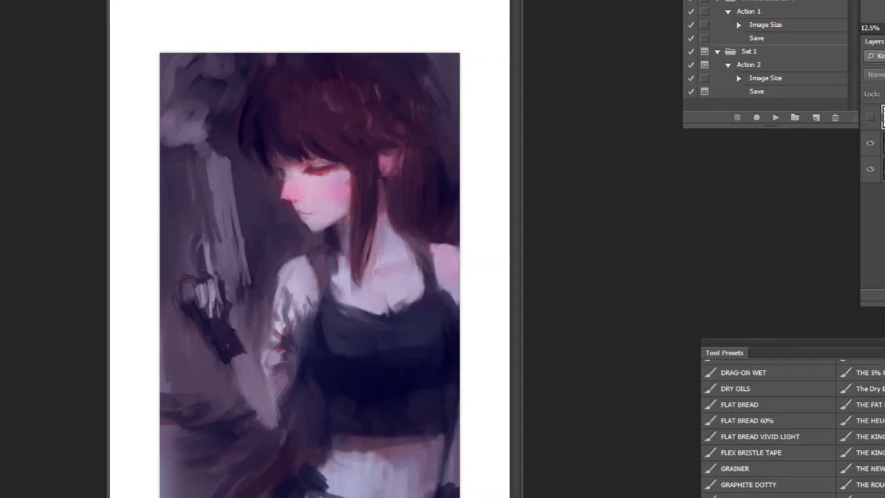
drag(438, 247, 445, 244)
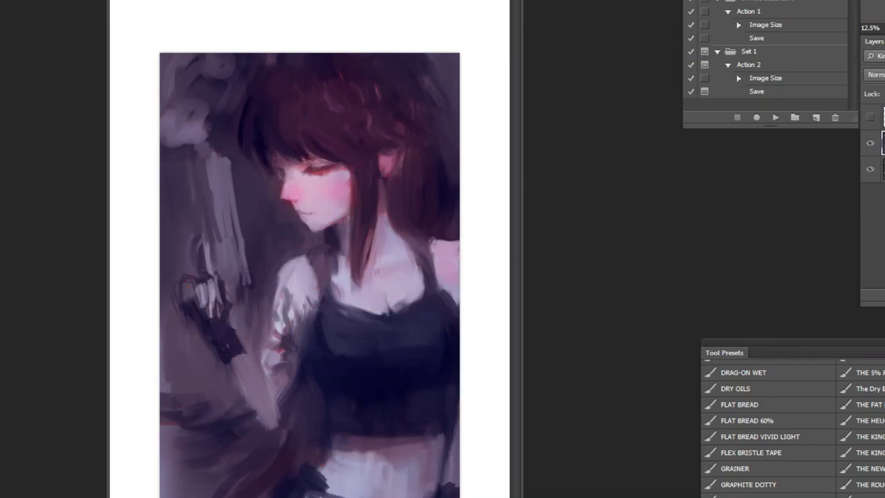
alt+click(439, 248)
drag(439, 240, 457, 244)
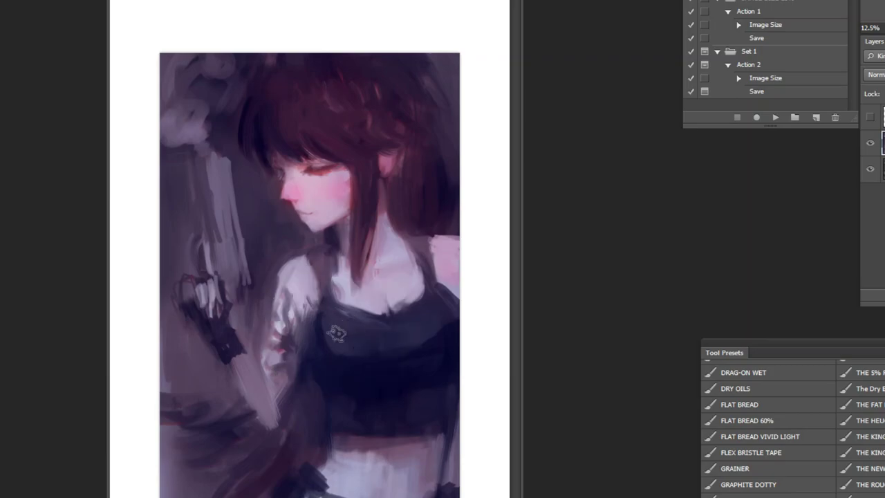
click(357, 373)
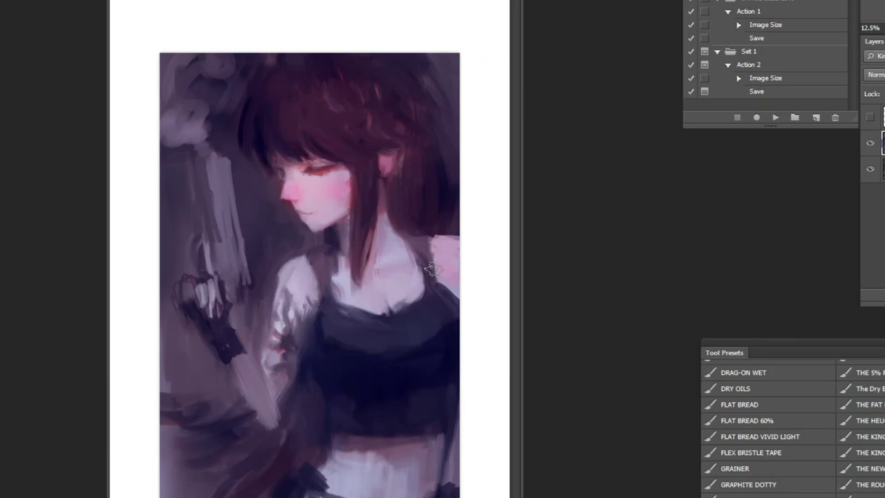
Compare the tattooed arm with the red sketch and reshape its shoulder contour and elbow
click(870, 116)
click(870, 116)
drag(269, 295, 285, 274)
click(871, 116)
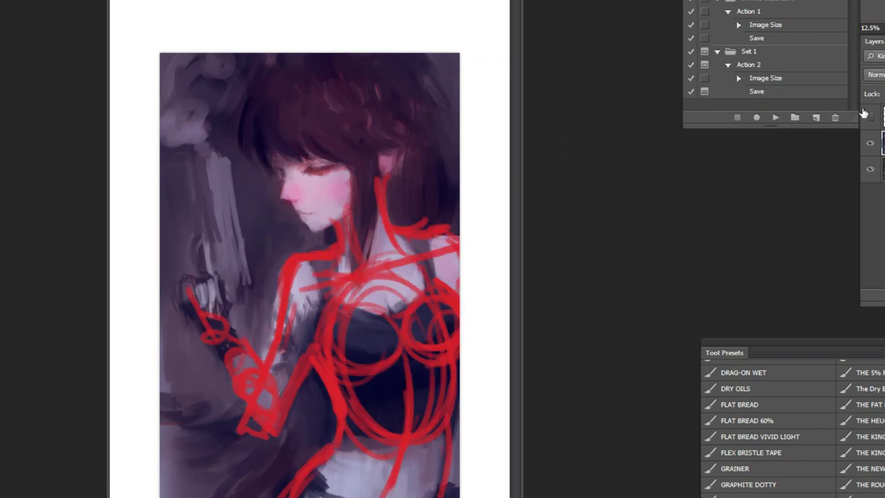
click(869, 116)
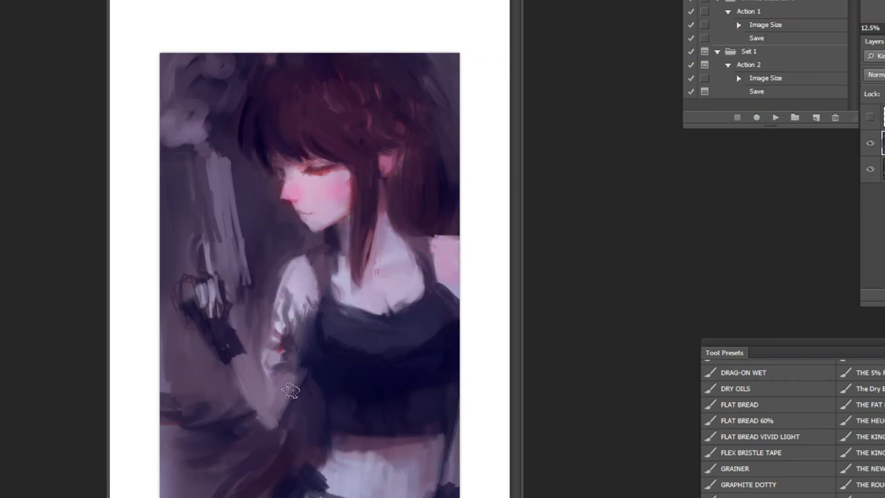
Define the bent elbow and cover the hair strands below it with sampled background tones and a larger brush
alt+click(311, 377)
mouse_move(294, 444)
mouse_down()
mouse_move(263, 496)
mouse_move(235, 496)
mouse_up()
alt+click(285, 462)
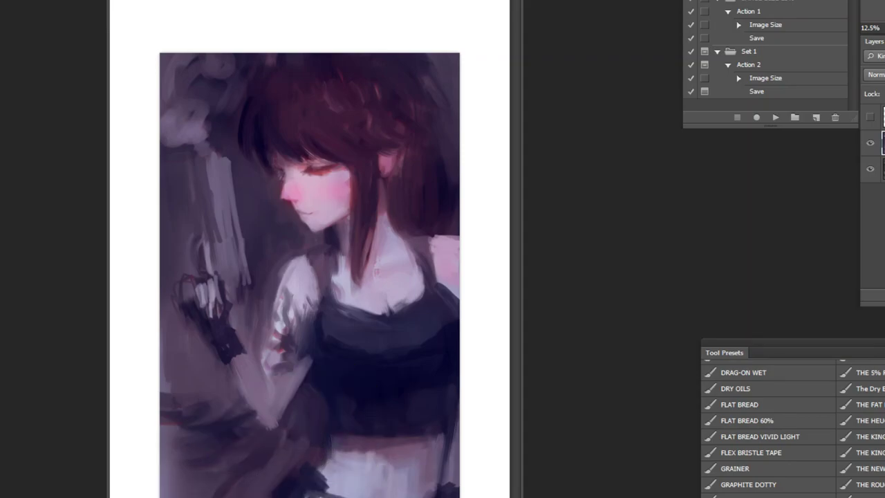
key(])
key(])
key(])
key(])
key(])
drag(215, 468, 243, 439)
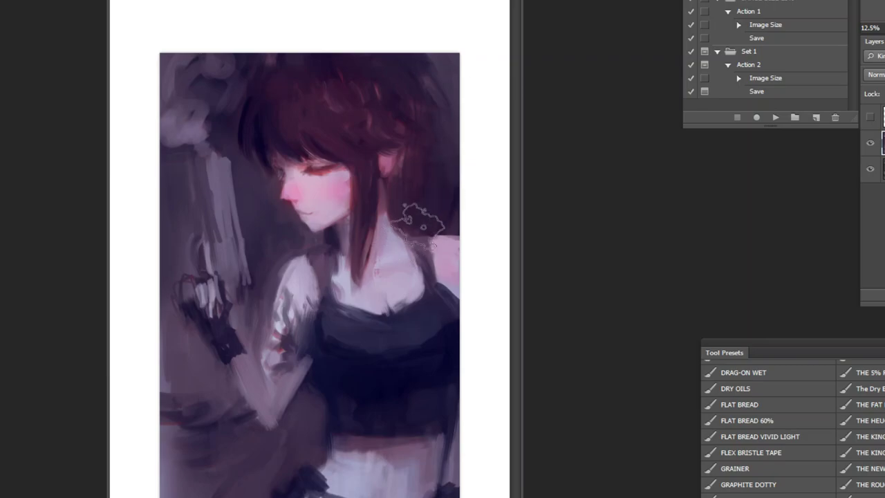
alt+click(265, 140)
key([)
key([)
key([)
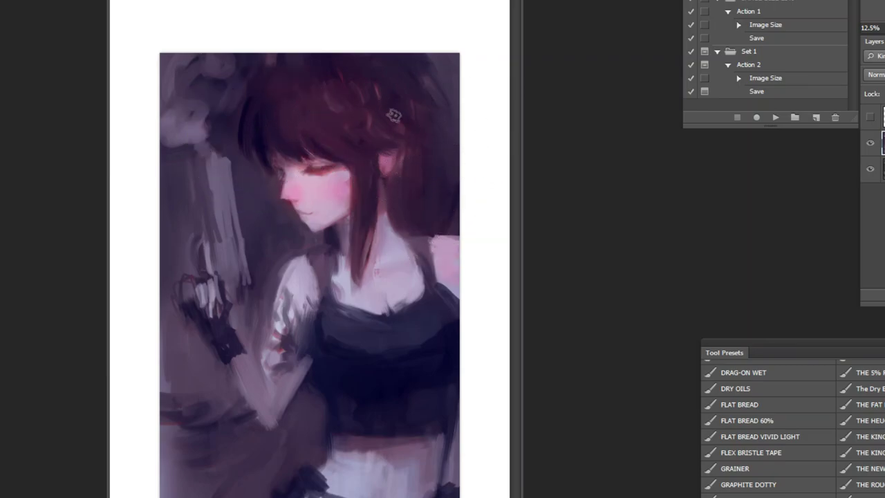
drag(419, 116, 227, 431)
drag(398, 220, 182, 398)
mouse_move(121, 401)
mouse_down()
mouse_move(279, 468)
mouse_move(178, 495)
mouse_up()
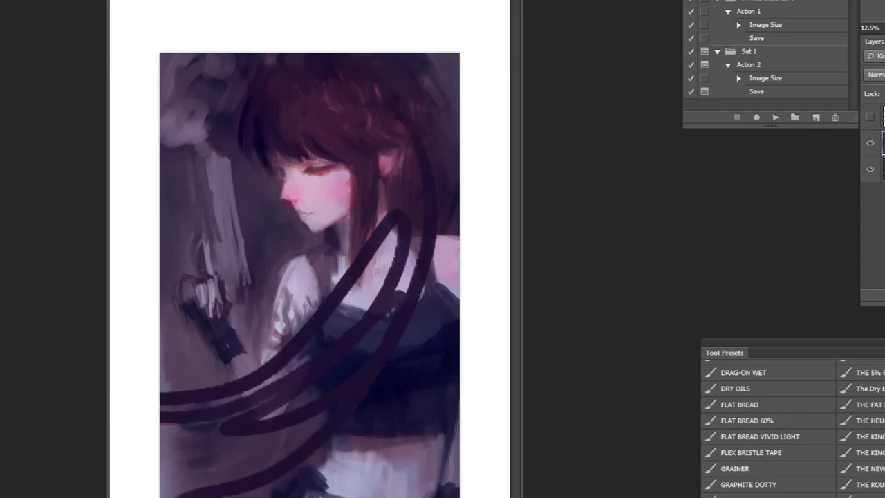
key(ctrl+z)
Check the arm against the red sketch and slim the tattooed upper arm's outer contour down to the elbow
alt+click(335, 374)
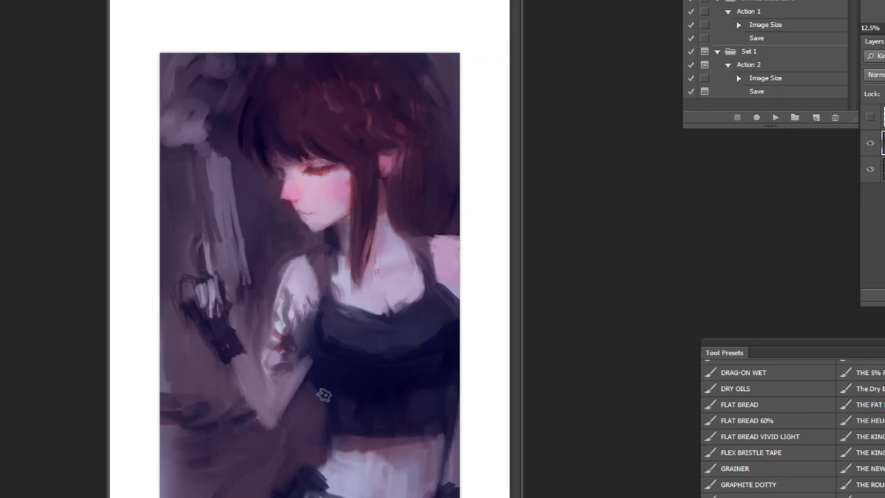
click(869, 117)
click(869, 117)
mouse_move(263, 307)
mouse_down()
mouse_move(273, 346)
mouse_move(266, 363)
mouse_move(257, 326)
mouse_move(240, 316)
mouse_up()
alt+click(297, 287)
mouse_move(247, 357)
mouse_down()
mouse_move(267, 393)
mouse_move(253, 356)
mouse_up()
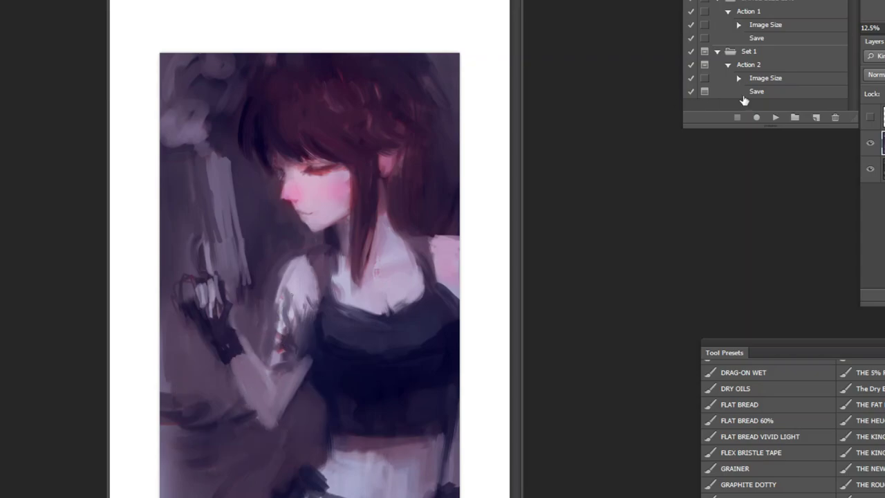
Flip the canvas horizontally and check the figure against the red construction sketch
click(775, 117)
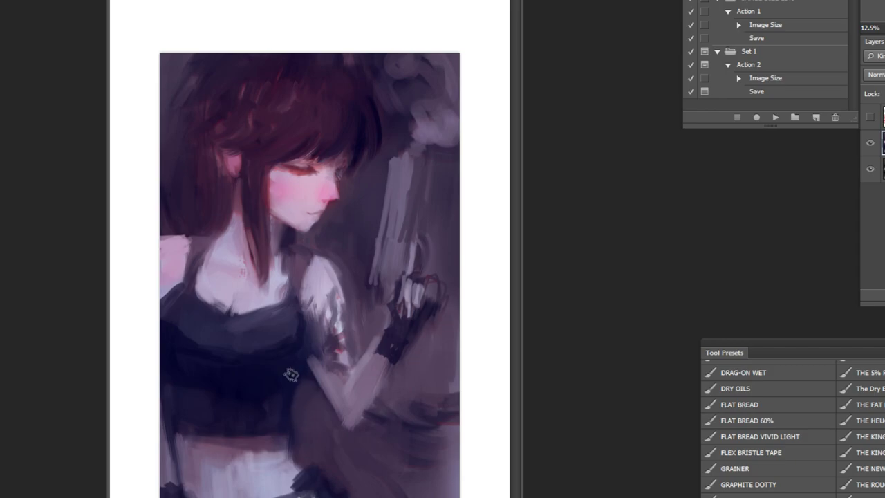
click(871, 115)
click(872, 114)
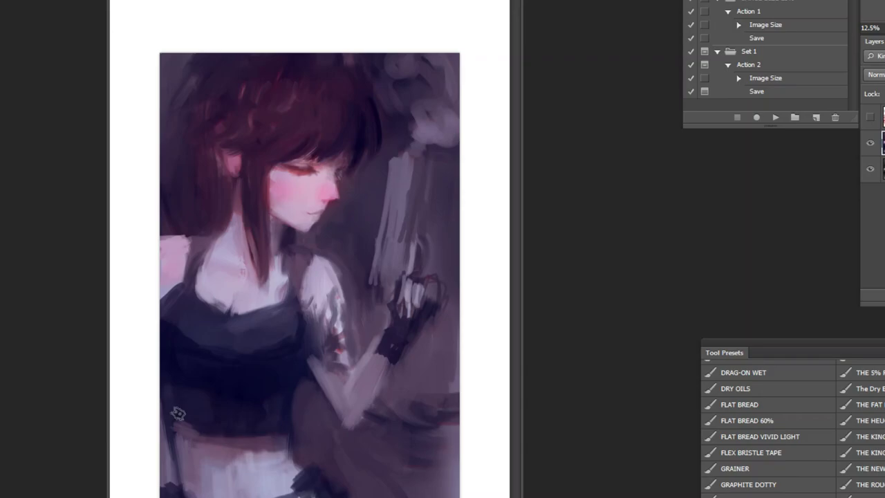
Touch up the midriff and the far shoulder's lower edge with sampled tones, using the FLAT BREAD brush preset
alt+click(250, 453)
click(770, 408)
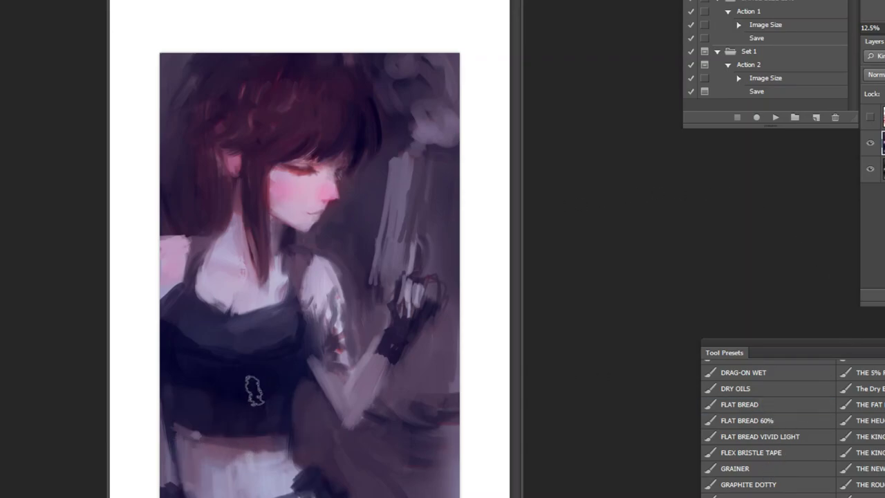
drag(194, 422, 202, 450)
alt+click(261, 273)
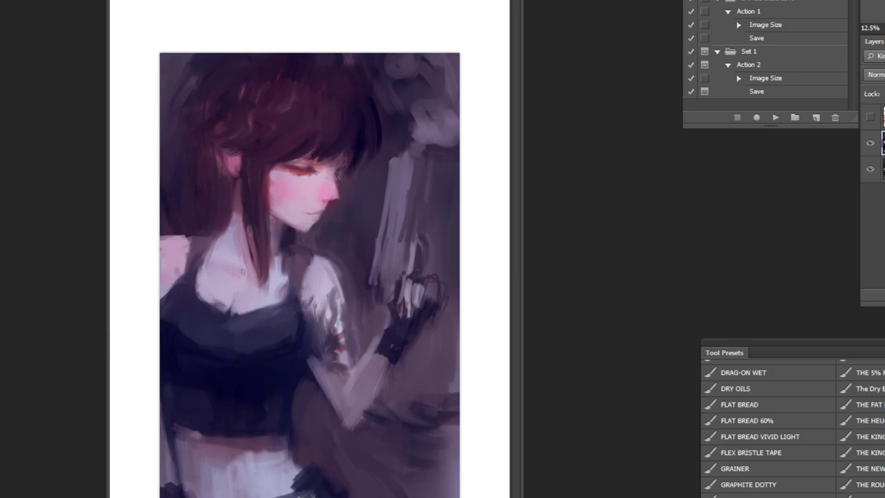
drag(172, 275, 170, 295)
Flip the canvas back and briefly show the red sketch to compare the shoulders and torso
click(775, 117)
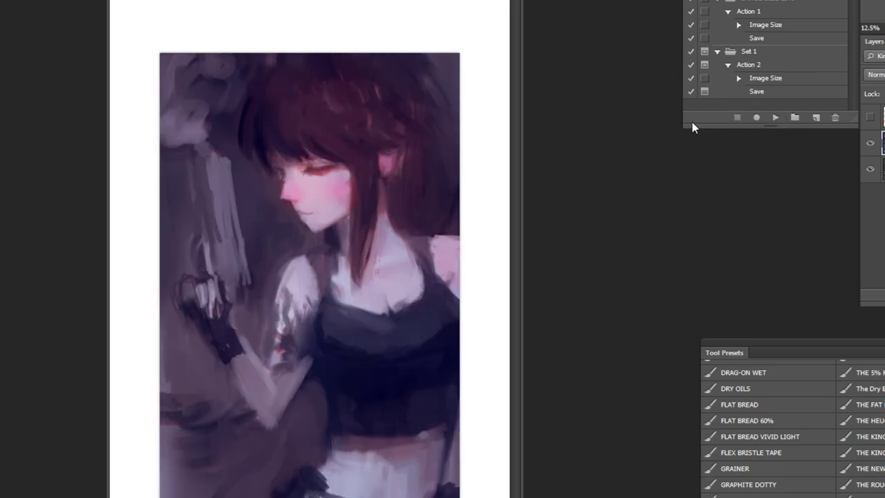
click(871, 118)
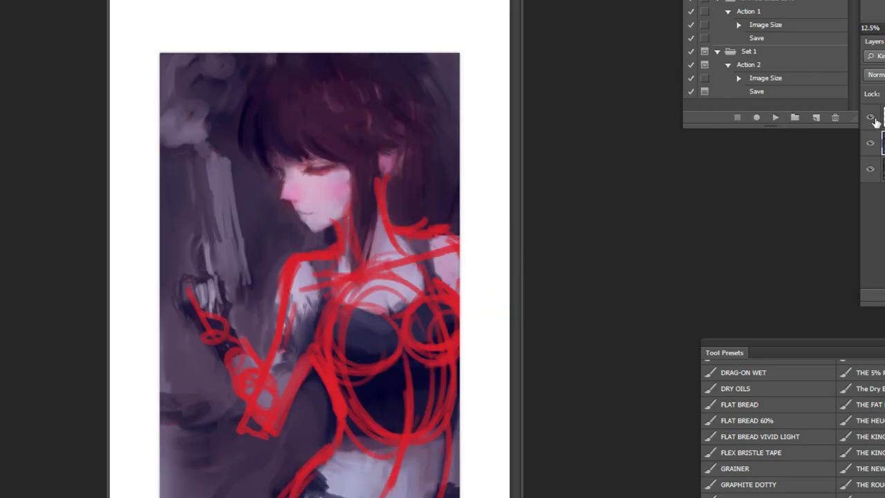
click(873, 118)
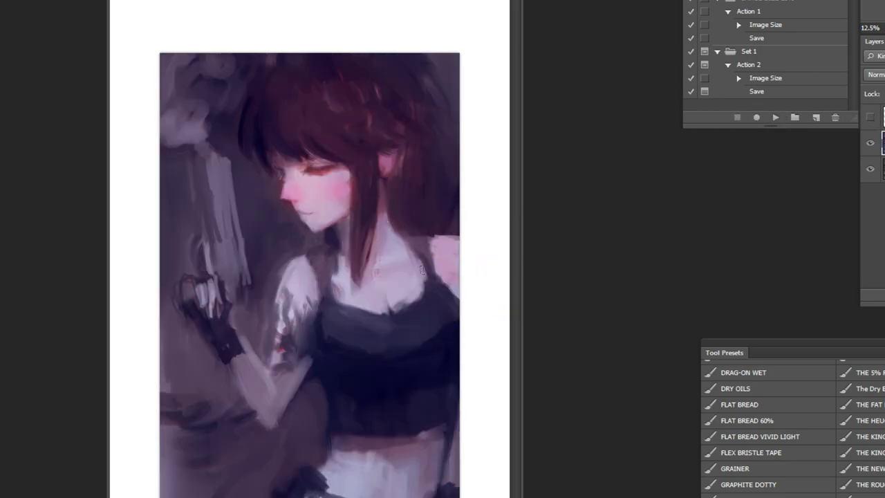
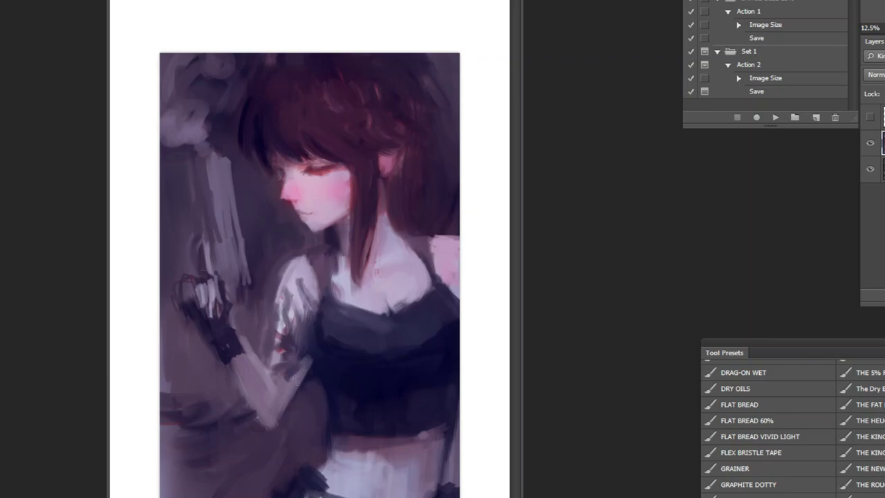
Refine the top's strap edge at the far shoulder, the tattoo strokes on the upper arm and the midriff shading
drag(478, 284, 316, 283)
drag(257, 304, 323, 274)
key(ctrl+z)
mouse_move(450, 339)
mouse_down()
mouse_move(449, 314)
mouse_move(444, 404)
mouse_move(450, 334)
mouse_up()
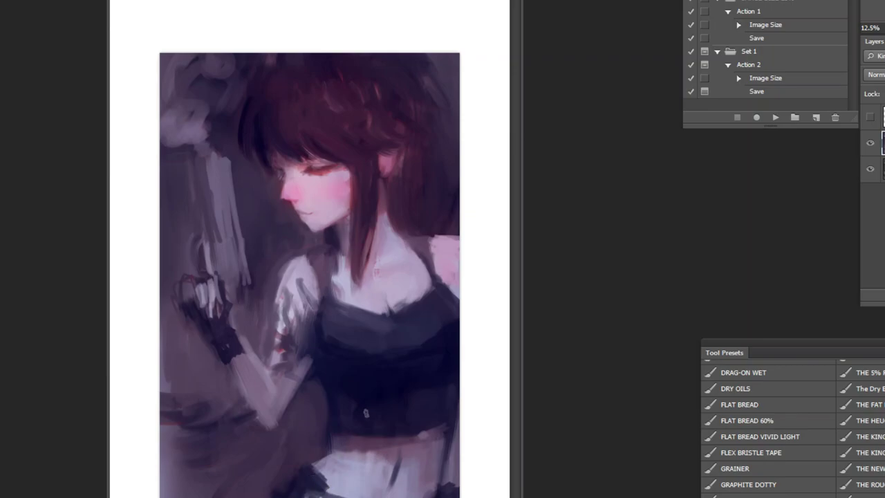
Inspect the face up close, sample the closed eyelid's reddish tone, and flip the canvas horizontally
ctrl+click(311, 119)
ctrl+click(306, 121)
ctrl+click(306, 121)
ctrl+click(306, 121)
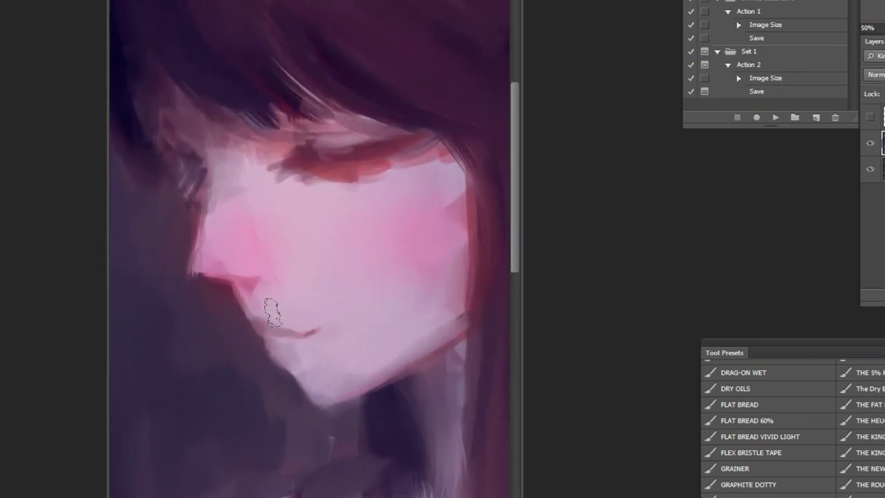
alt+click(335, 151)
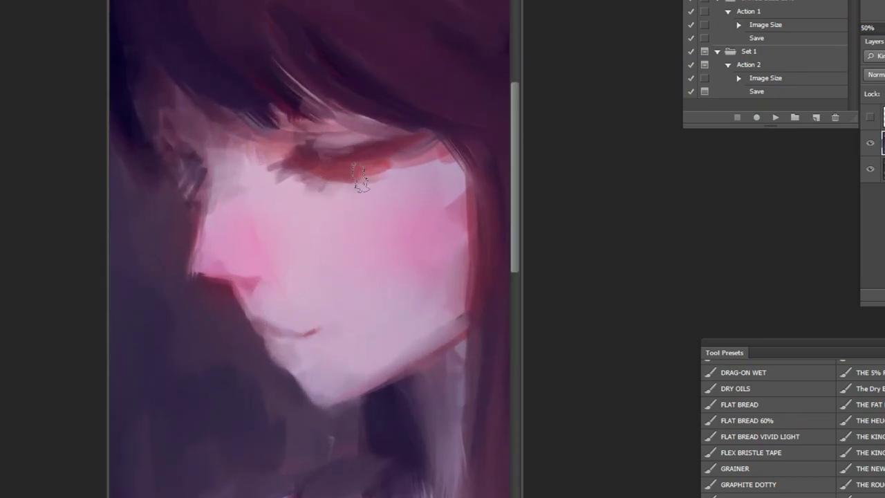
scroll(468, 156, down, 5)
click(773, 119)
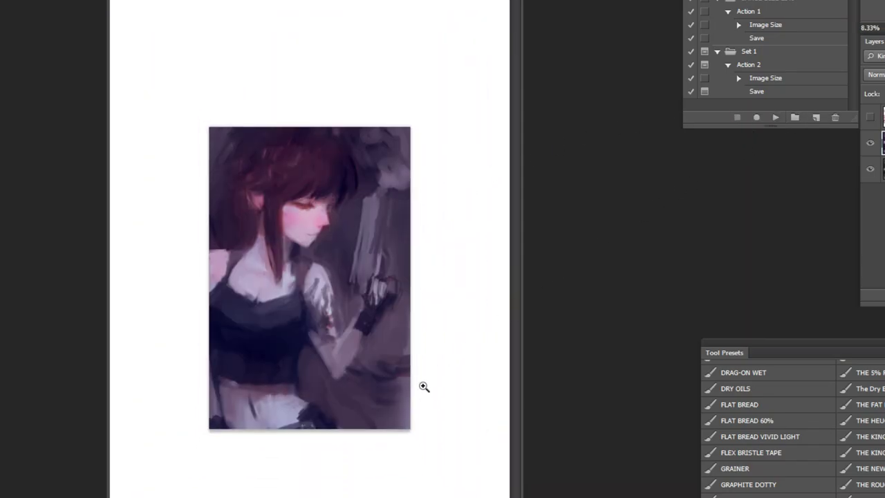
Try a slight midtone adjustment to the green channel with Curves
ctrl+click(426, 395)
key(ctrl+m)
click(731, 321)
click(719, 357)
mouse_move(789, 416)
mouse_down()
mouse_move(789, 401)
mouse_move(790, 414)
mouse_up()
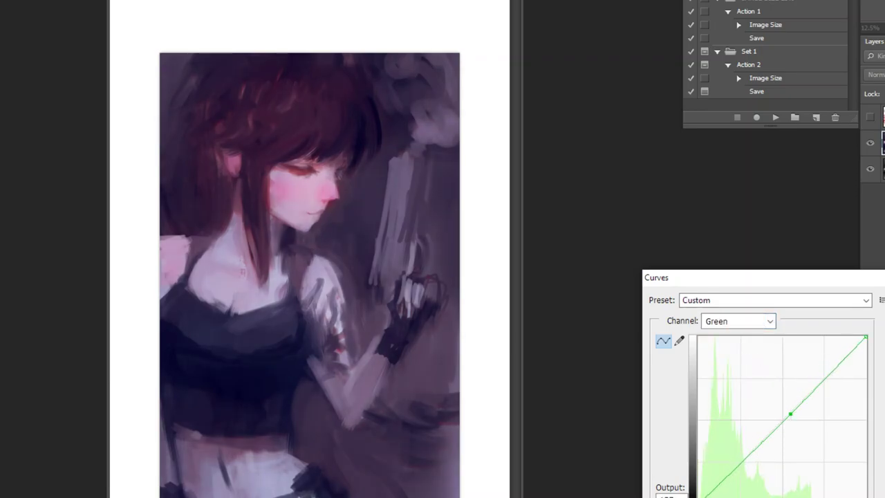
key(Return)
Try a Curves adjustment on the painting that darkens the midtones and keeps the highlights lifted
key(ctrl+m)
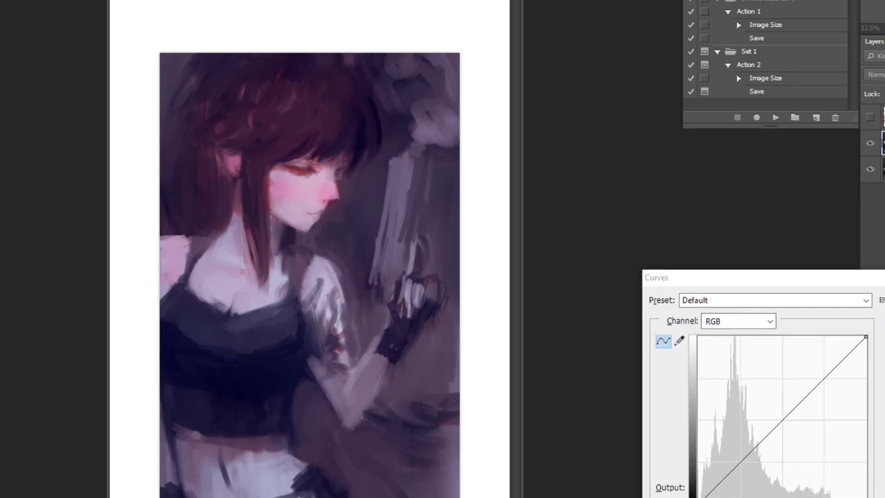
click(739, 321)
click(712, 346)
drag(784, 415, 817, 380)
key(Return)
key(ctrl+m)
drag(785, 428, 784, 425)
Try lowering the blue channel's midtones and raising its highlights in the Curves adjustment
click(758, 325)
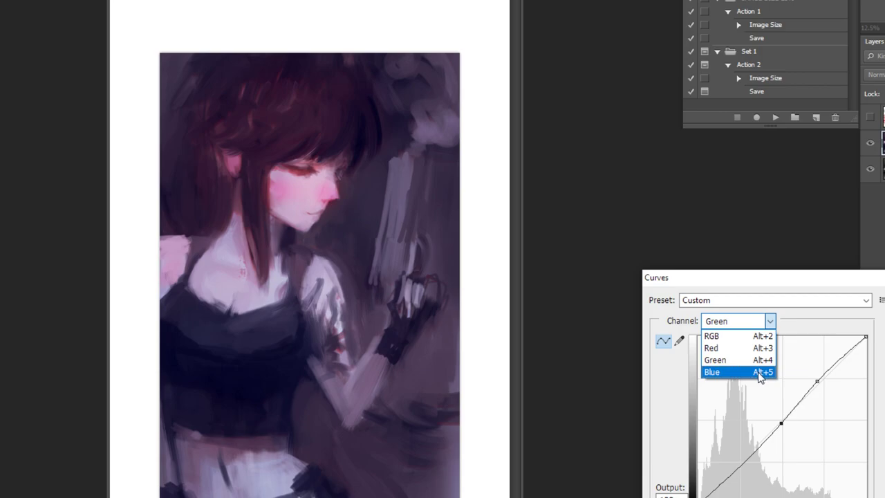
click(731, 374)
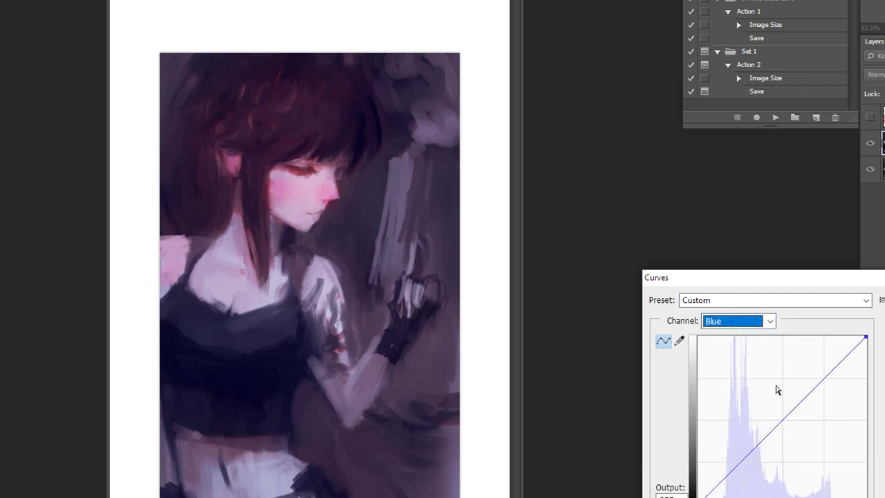
drag(785, 403, 787, 419)
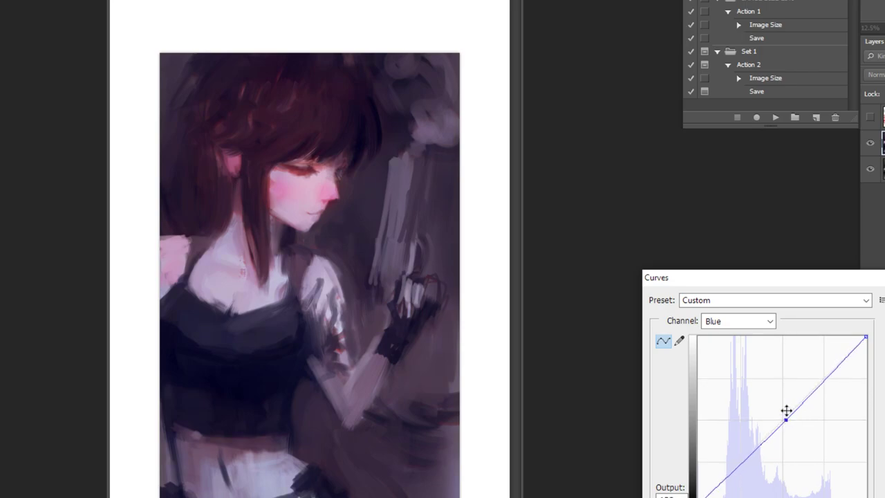
drag(825, 385, 829, 364)
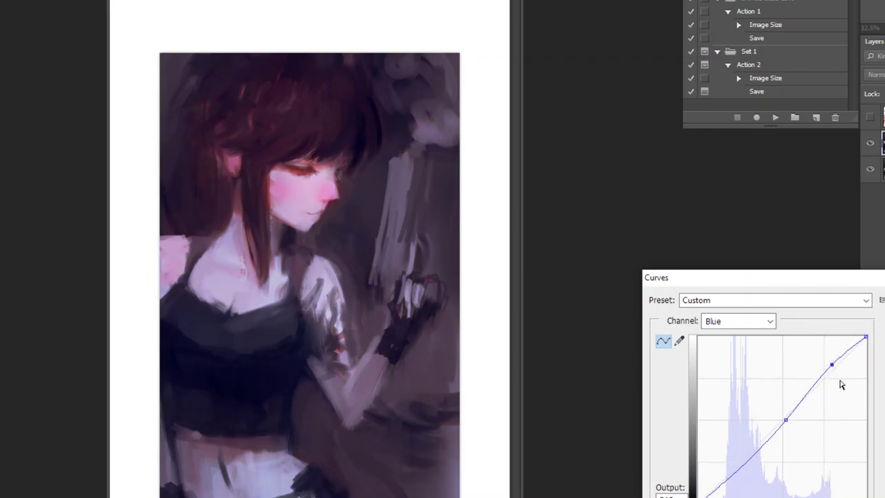
key(Return)
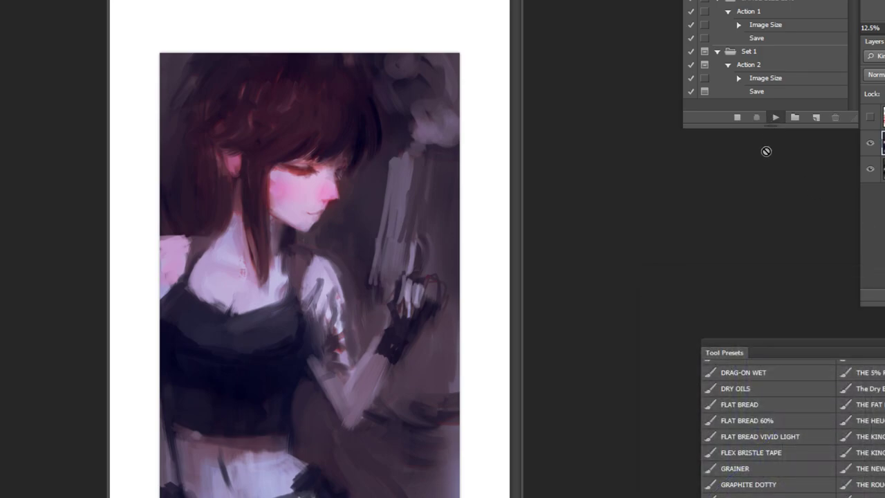
Flip the canvas to judge the colour balance and revert the trial Curves adjustments
key(ctrl+shift+h)
key(ctrl+shift+h)
key(ctrl+shift+h)
key(h)
key(h)
key(h)
key(h)
key(h)
key(h)
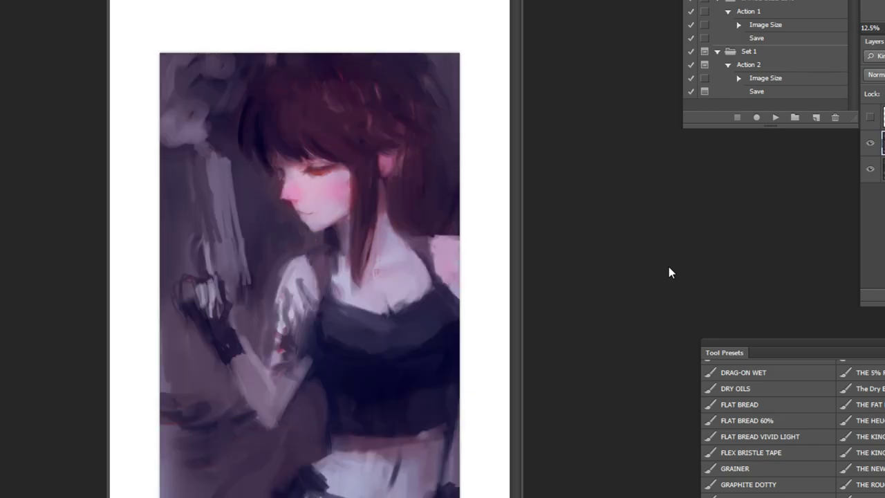
key(ctrl+m)
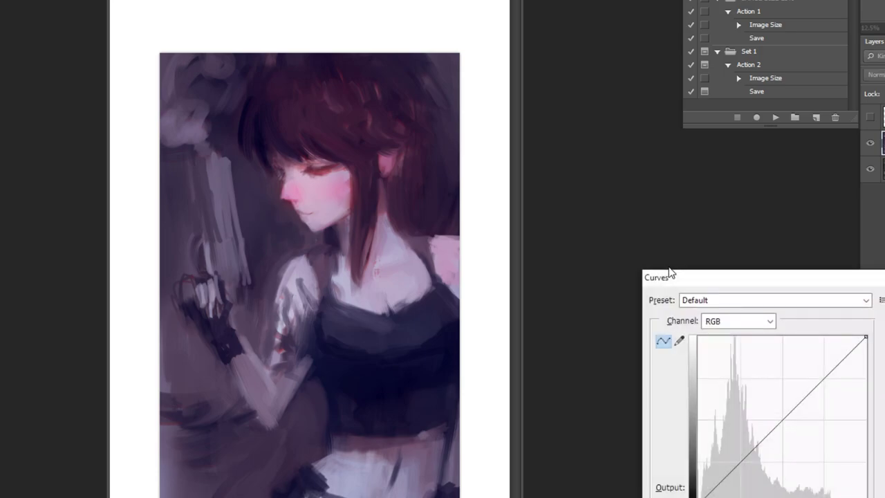
key(Escape)
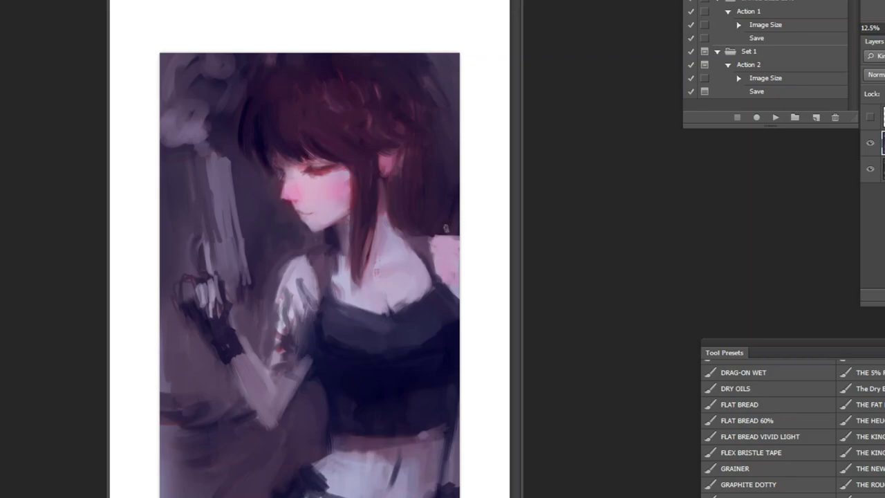
Try tinting the background around the gun and below the arm with blue #2b5ec7, using a large brush
alt+click(471, 263)
alt+click(468, 267)
ctrl+click(443, 379)
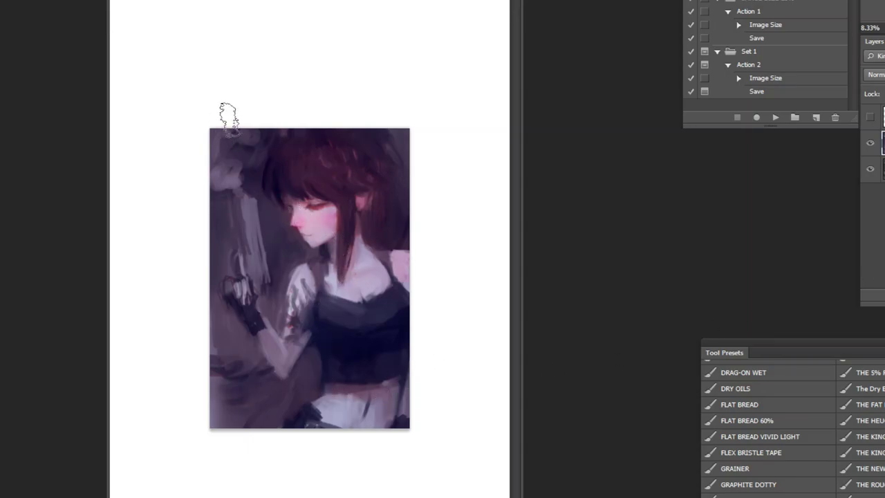
click(139, 2)
click(119, 293)
click(1, 298)
click(542, 269)
click(593, 298)
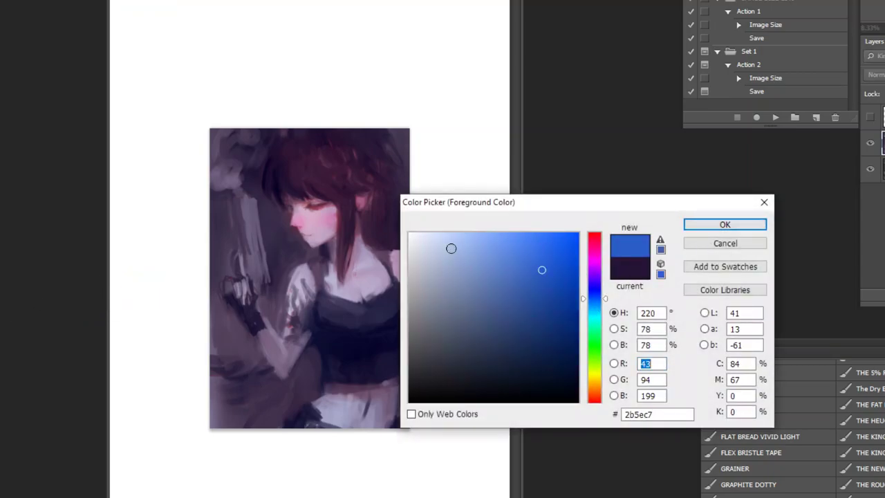
click(712, 225)
mouse_move(228, 263)
mouse_down()
mouse_move(222, 190)
mouse_move(231, 203)
mouse_move(240, 173)
mouse_move(263, 179)
mouse_move(279, 275)
mouse_move(305, 253)
mouse_move(273, 291)
mouse_move(269, 330)
mouse_move(252, 313)
mouse_move(201, 380)
mouse_move(243, 452)
mouse_move(305, 363)
mouse_move(294, 401)
mouse_move(221, 322)
mouse_move(239, 340)
mouse_move(264, 410)
mouse_up()
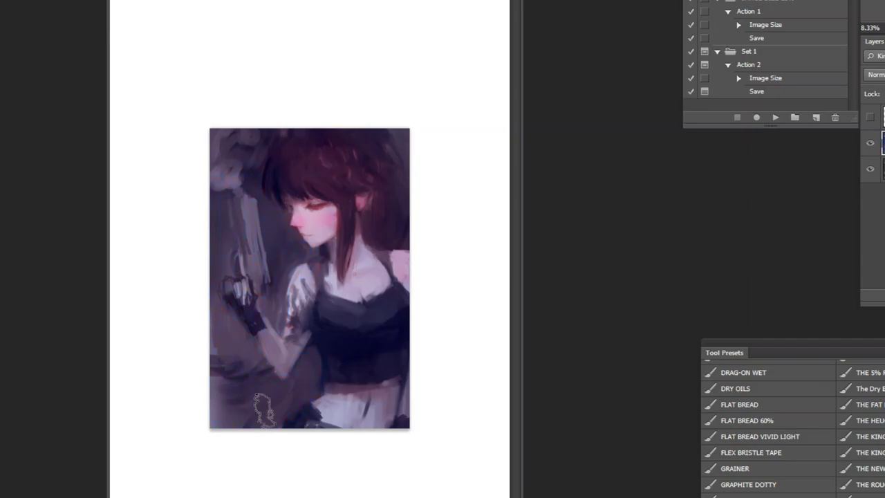
Shape the red channel's curve with two midtone points close to the neutral diagonal and apply it
key(ctrl+m)
click(750, 322)
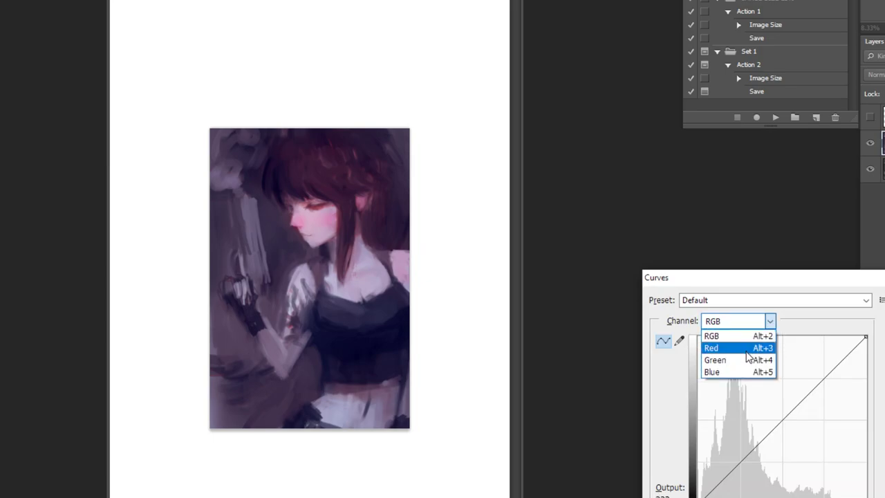
click(747, 353)
drag(774, 415, 782, 431)
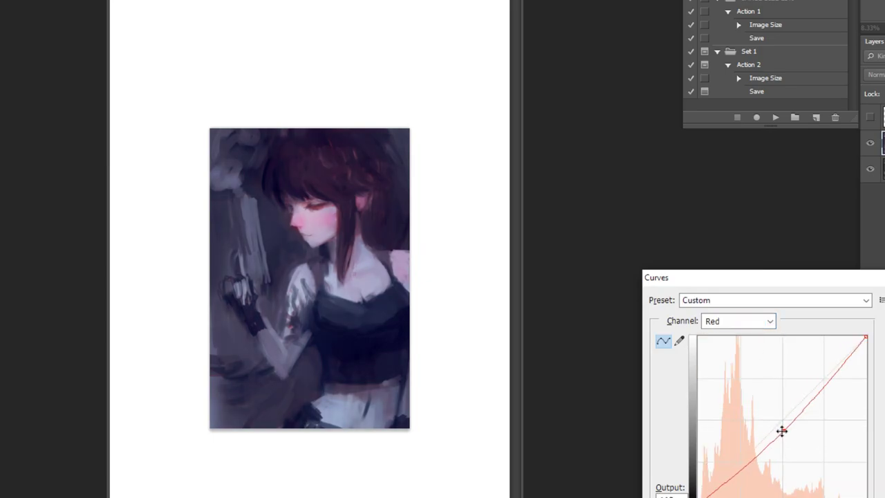
drag(806, 404, 803, 403)
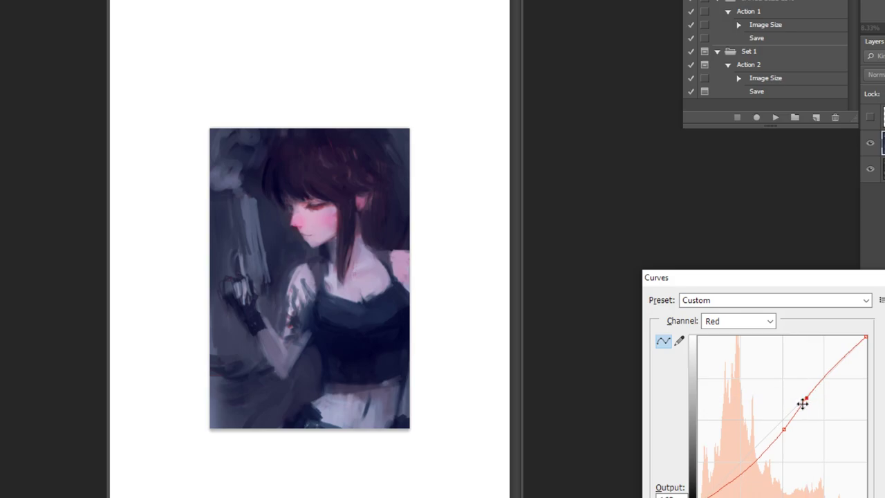
drag(778, 430, 776, 421)
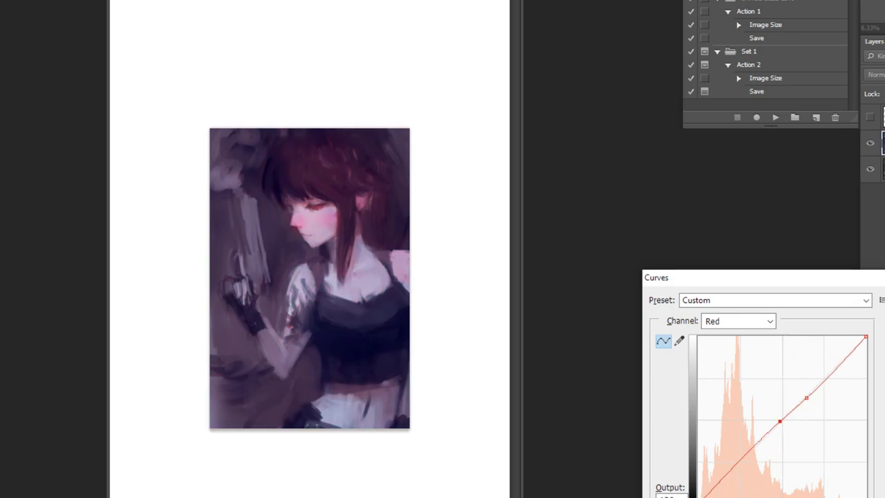
key(Return)
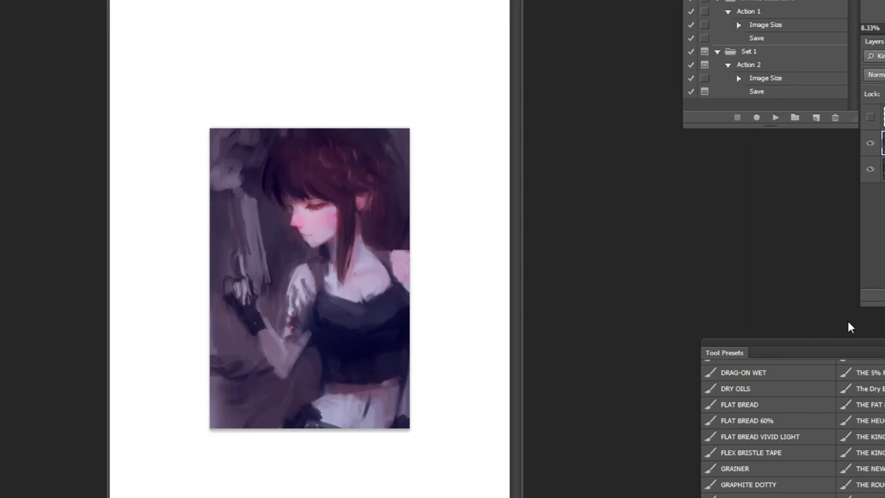
Raise the green channel's midtones in a new Curves adjustment while lowering its shadows
key(ctrl+m)
click(736, 321)
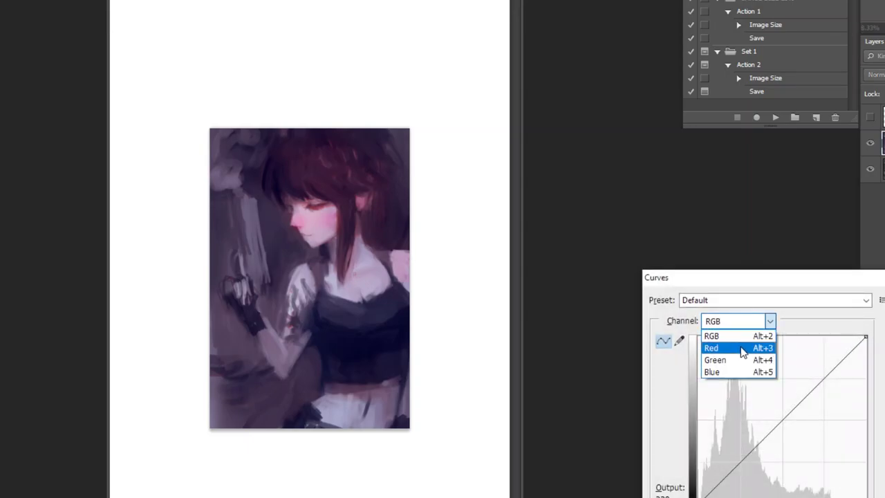
click(716, 360)
drag(780, 423, 782, 408)
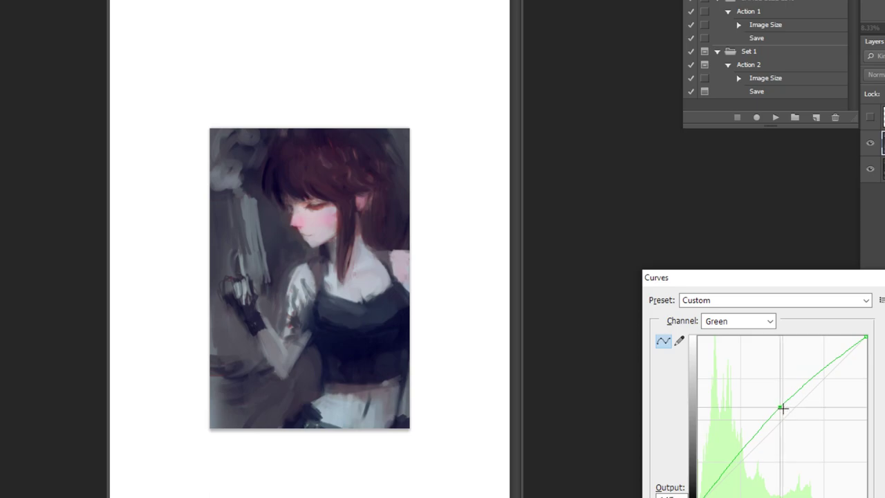
drag(740, 452, 742, 456)
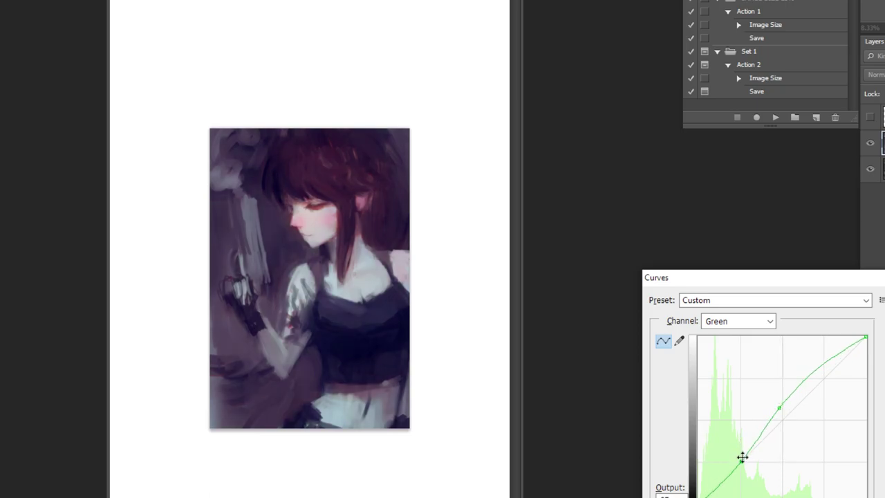
Shape the blue channel's curve with two midtone points slightly above the neutral diagonal
click(739, 320)
click(743, 371)
mouse_move(798, 400)
mouse_down()
mouse_move(800, 419)
mouse_move(798, 403)
mouse_up()
mouse_move(756, 444)
mouse_down()
mouse_move(757, 457)
mouse_move(748, 434)
mouse_move(750, 444)
mouse_up()
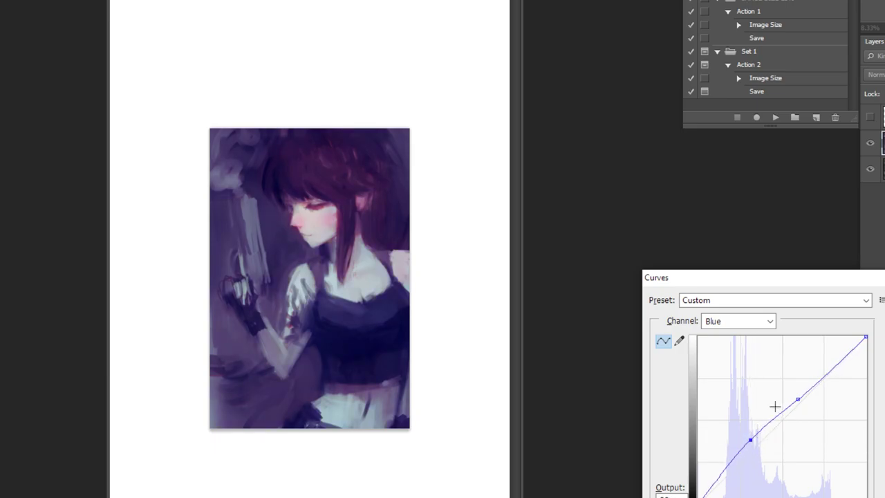
mouse_move(798, 399)
mouse_down()
mouse_move(798, 407)
mouse_move(796, 381)
mouse_move(799, 389)
mouse_up()
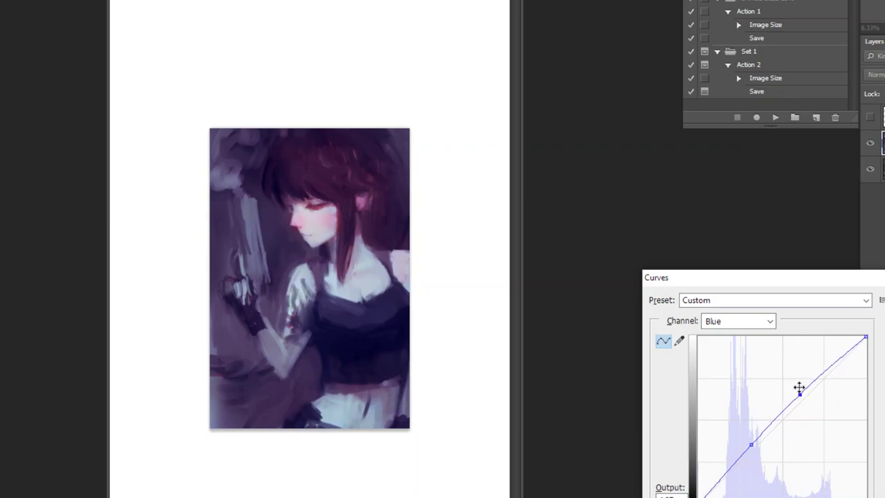
Raise the red channel's midtones slightly, apply the Curves adjustment and flip the canvas horizontally
click(742, 325)
click(743, 347)
drag(773, 436, 771, 428)
key(Return)
click(776, 117)
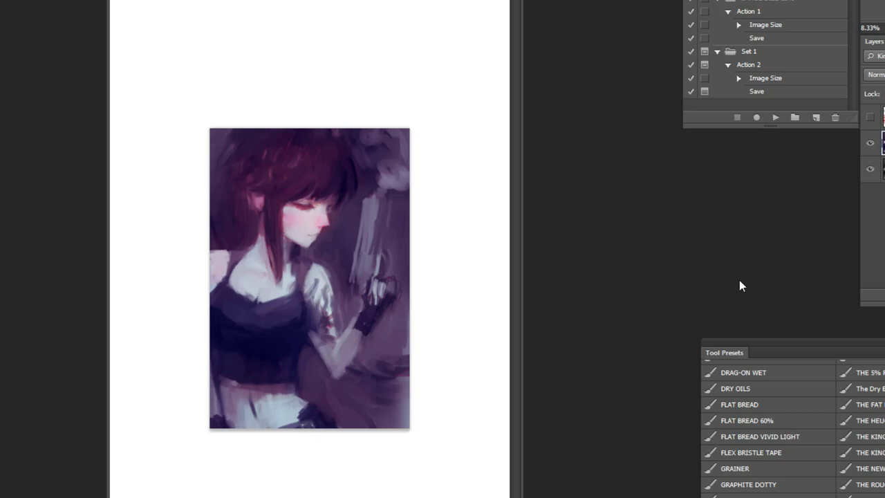
Paint broad vertical strokes over the background below the raised arm, using pale blue-violet and purple tones sampled from the painting
key(ctrl+plus)
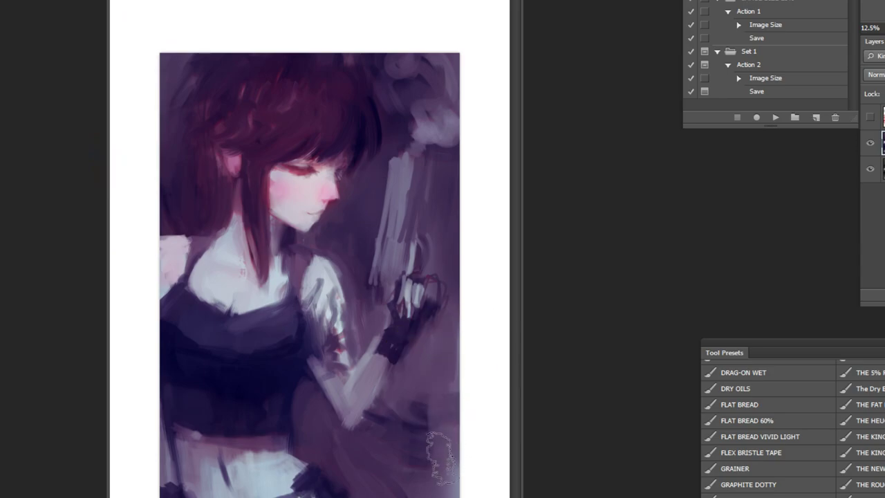
alt+click(451, 482)
mouse_move(423, 445)
mouse_down()
mouse_move(419, 496)
mouse_move(404, 495)
mouse_up()
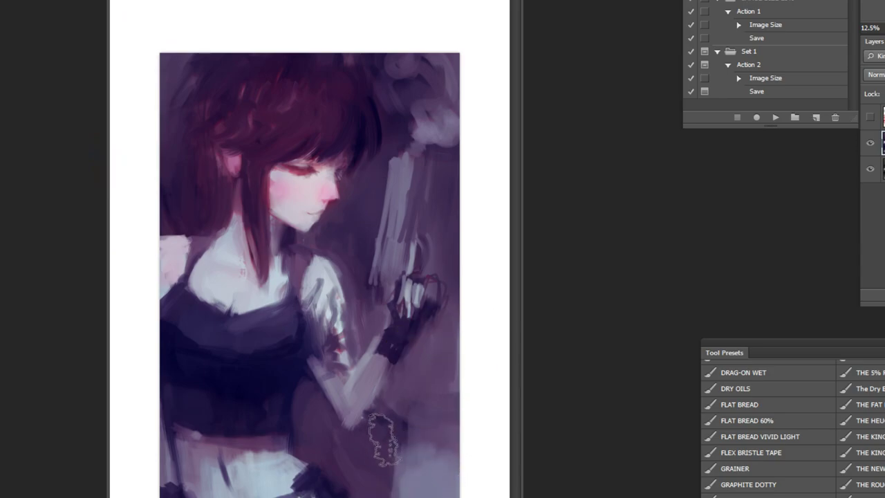
drag(383, 450, 378, 496)
alt+click(430, 433)
mouse_move(428, 443)
mouse_down()
mouse_move(399, 469)
mouse_move(378, 461)
mouse_move(378, 481)
mouse_move(358, 472)
mouse_up()
alt+click(424, 408)
mouse_move(403, 420)
mouse_down()
mouse_move(394, 430)
mouse_move(394, 474)
mouse_move(381, 478)
mouse_up()
alt+click(412, 409)
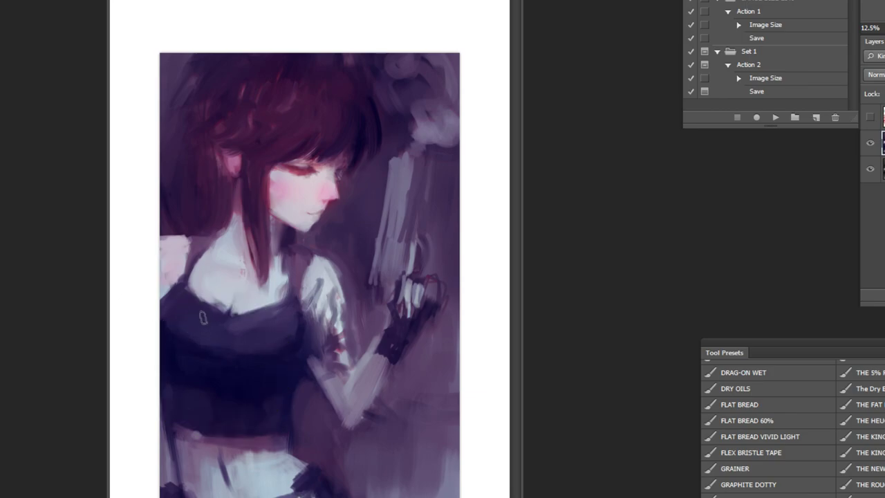
Add lighter blue-violet highlights along the tank top's neckline and chest
mouse_move(202, 317)
mouse_down()
mouse_move(198, 378)
mouse_move(214, 263)
mouse_move(344, 328)
mouse_move(215, 375)
mouse_move(187, 306)
mouse_move(182, 341)
mouse_up()
alt+scroll(314, 197, up, 2)
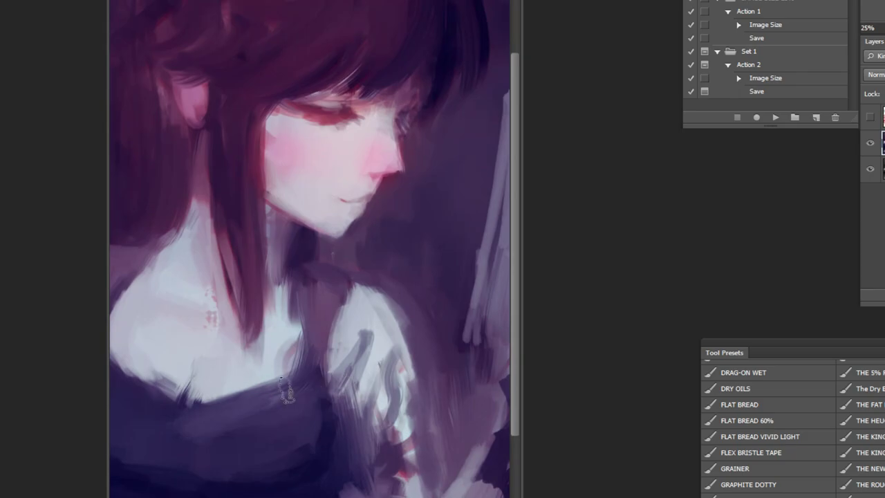
alt+scroll(265, 380, down, 1)
click(132, 2)
click(127, 164)
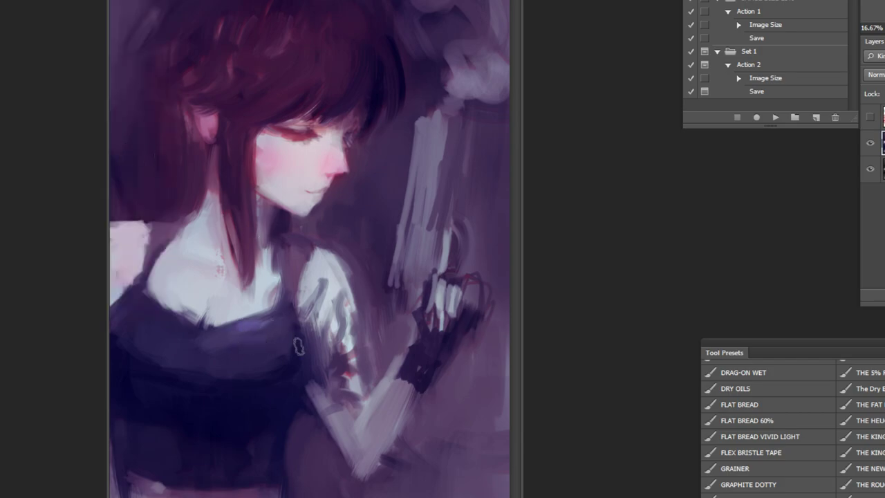
Blend fold shading across the tank top's chest in sampled dark blues, using the FLAT BREAD brush
click(767, 405)
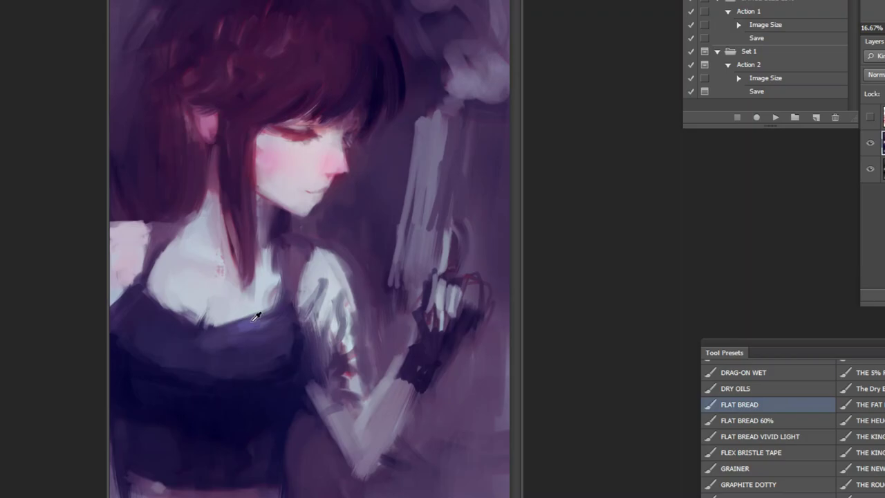
alt+click(187, 338)
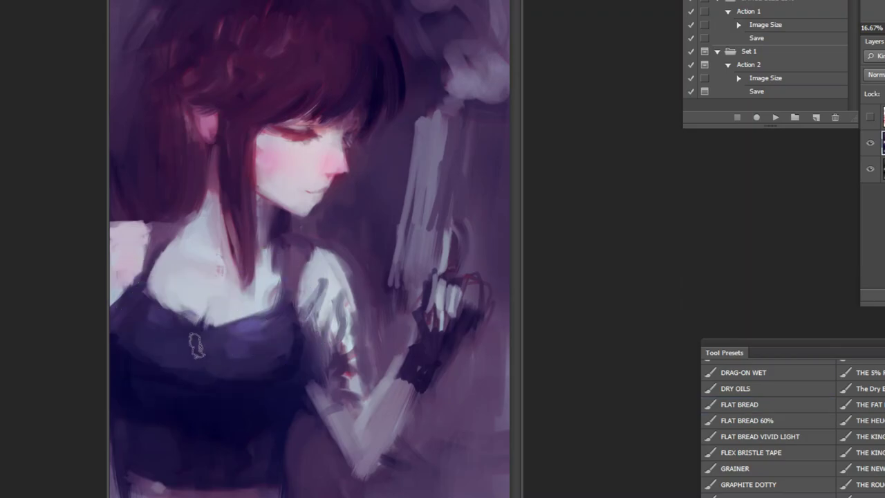
drag(247, 359, 261, 367)
mouse_move(211, 381)
mouse_down()
mouse_move(215, 352)
mouse_move(197, 360)
mouse_up()
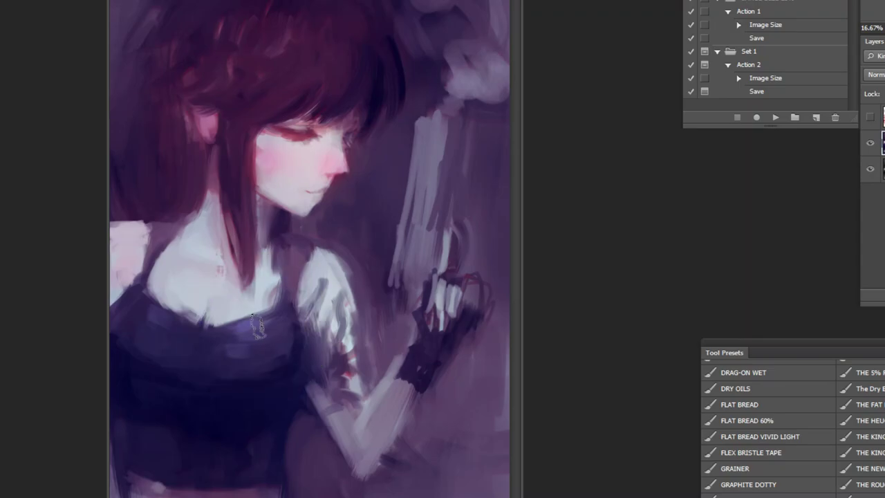
alt+click(258, 330)
Flip the canvas and view the whole figure, undoing the trial loop around the face and the test stroke on the top
click(777, 117)
mouse_move(388, 7)
mouse_down()
mouse_move(413, 169)
mouse_move(211, 262)
mouse_up()
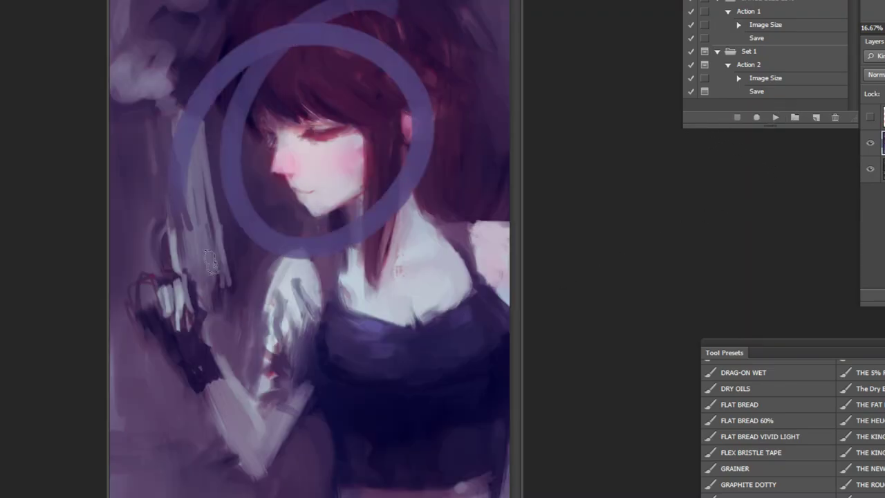
key(ctrl+z)
key(ctrl+minus)
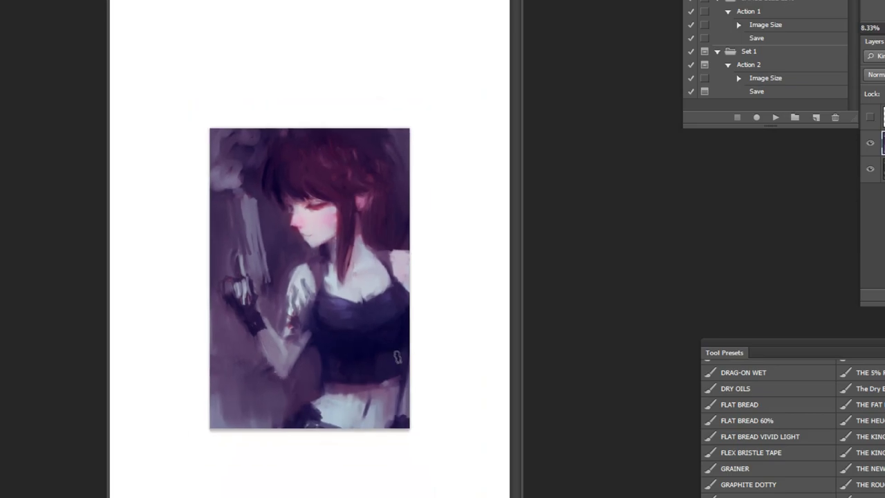
key(ctrl+plus)
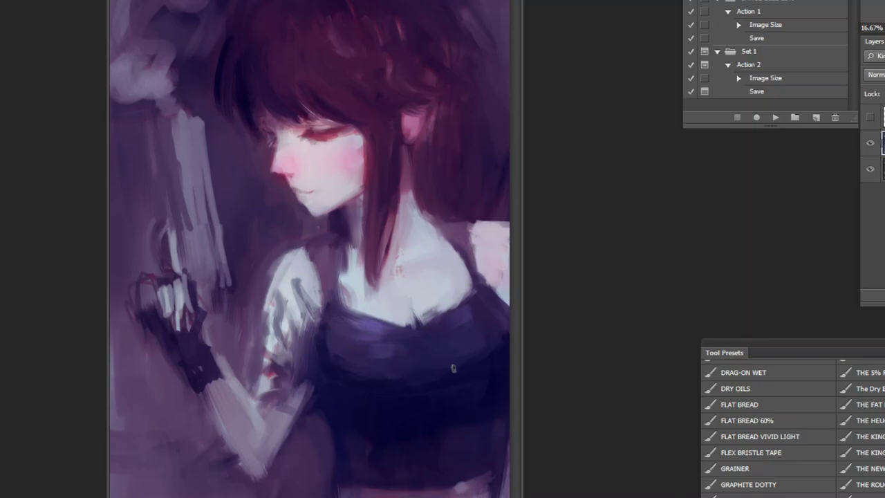
mouse_move(370, 332)
mouse_down()
mouse_move(368, 321)
mouse_move(370, 353)
mouse_up()
key(ctrl+z)
Paint a narrow dark navy strip along the gun's outer edge using a colour sampled from the tank top
alt+click(396, 409)
drag(156, 122, 176, 204)
drag(178, 237, 180, 242)
key(ctrl+z)
drag(169, 131, 186, 251)
mouse_move(175, 184)
mouse_down()
mouse_move(184, 208)
mouse_move(181, 188)
mouse_up()
key(ctrl+minus)
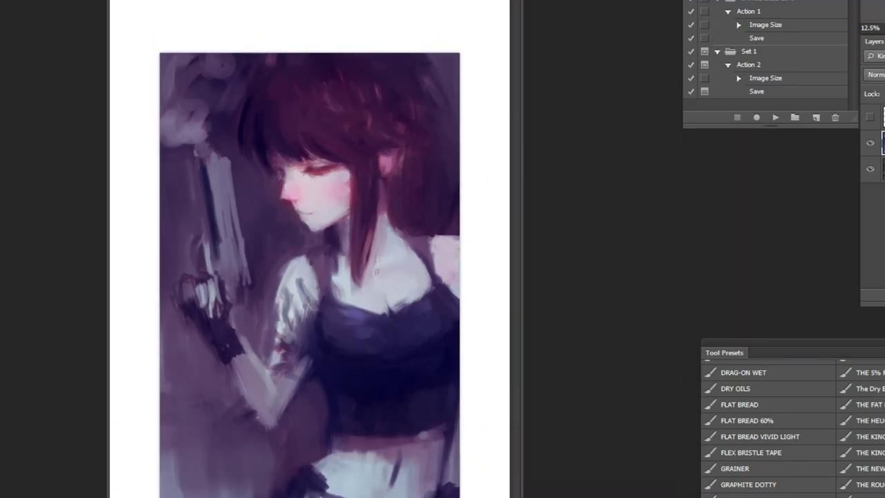
Try adding more dark strokes along the length of the gun
drag(205, 170, 231, 265)
key(ctrl+z)
drag(219, 201, 235, 251)
drag(212, 174, 232, 266)
drag(225, 197, 235, 283)
key(ctrl+alt+z)
key(ctrl+alt+z)
key(ctrl+alt+z)
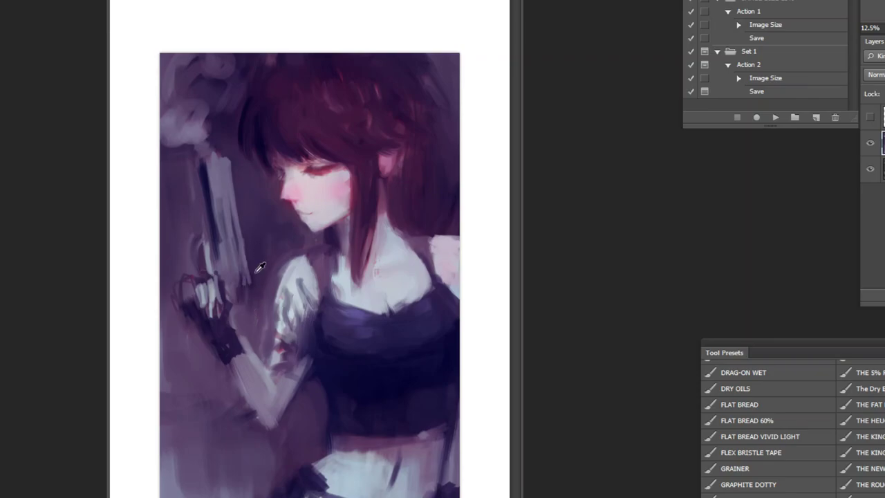
Clean up the gloved hand's outline and cuff with background and glove colours sampled nearby
alt+click(240, 268)
mouse_move(182, 273)
mouse_down()
mouse_move(177, 305)
mouse_move(167, 292)
mouse_move(223, 374)
mouse_up()
alt+click(201, 359)
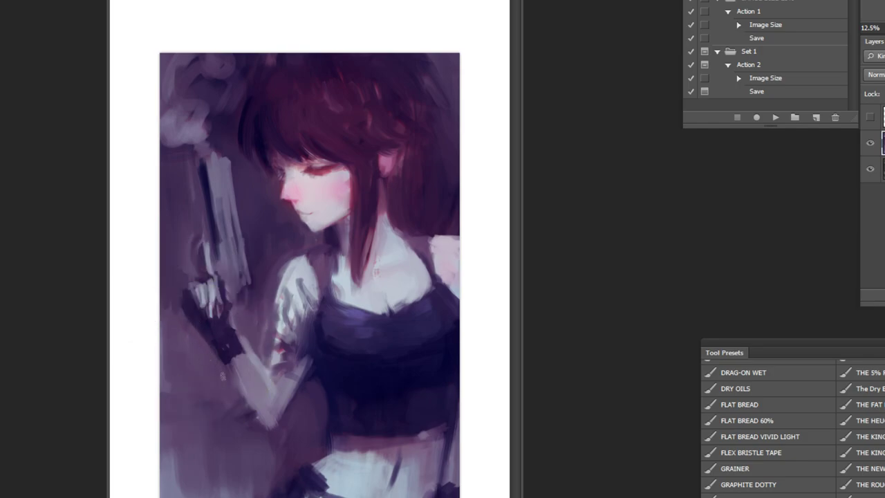
alt+click(226, 349)
alt+click(234, 352)
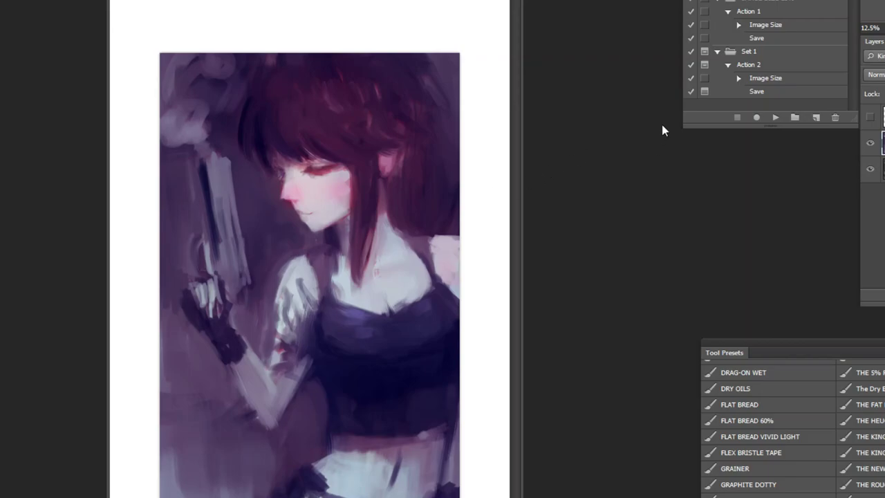
Flip the canvas and examine the placement of the raised forearm, hand and gun at full-figure view
click(773, 117)
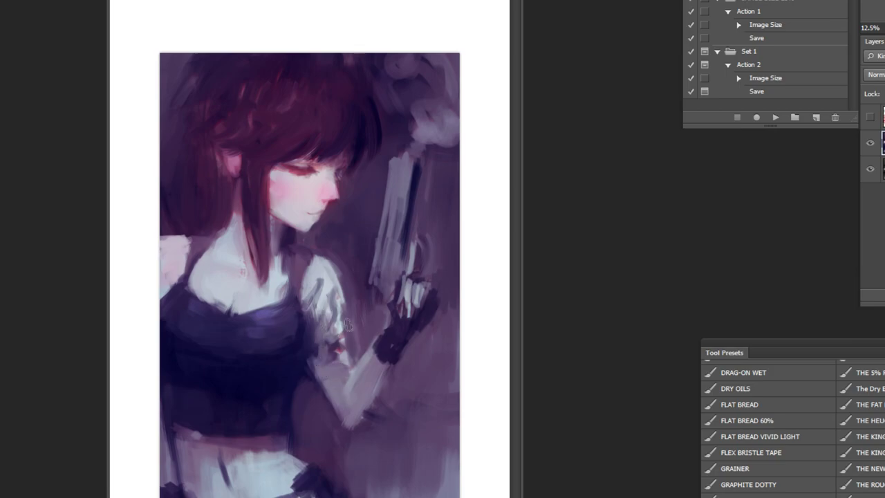
alt+click(416, 363)
alt+click(417, 364)
ctrl+click(381, 399)
ctrl+click(380, 399)
key(ctrl+minus)
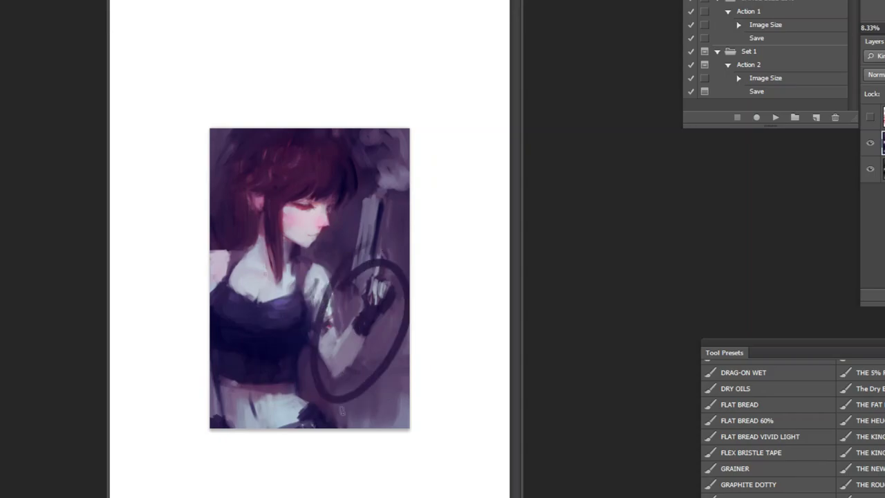
Lasso the gun and gloved hand and copy the selection to a new layer
key(l)
drag(379, 185, 350, 216)
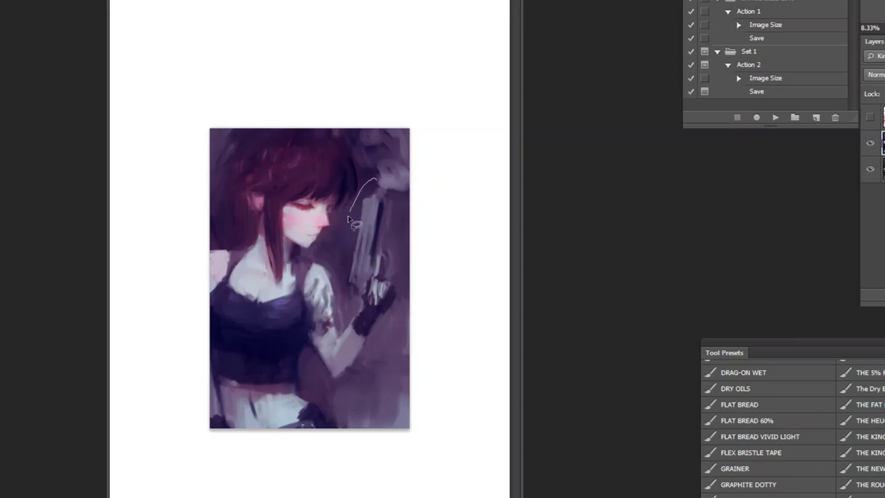
mouse_move(360, 330)
mouse_down()
mouse_move(351, 210)
mouse_move(343, 302)
mouse_move(371, 350)
mouse_move(435, 197)
mouse_up()
key(ctrl+j)
Rotate the copied gun and hand counter-clockwise to a more upright angle, shift the copy up, and touch up its edge near the smoke
key(ctrl+t)
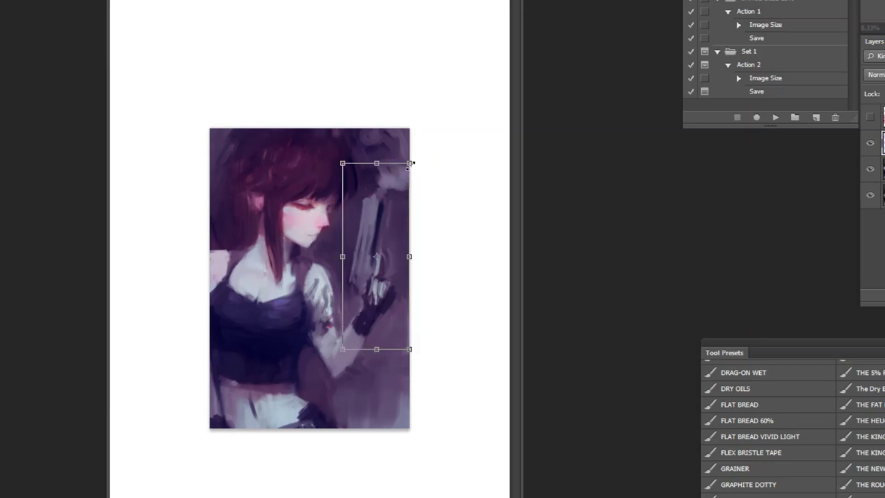
drag(397, 294, 401, 278)
drag(444, 281, 450, 273)
drag(385, 313, 384, 303)
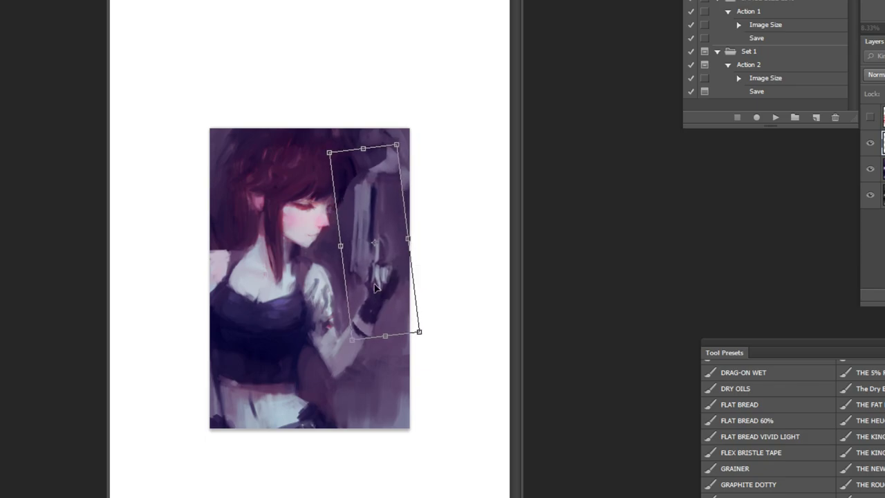
key(Return)
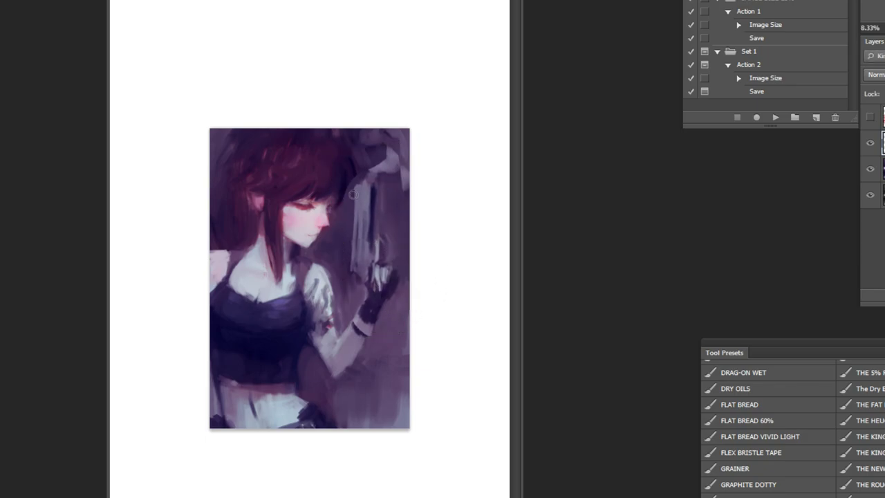
drag(394, 188, 397, 181)
Hide the rotated copy, mark the face and original gun angles in red #e90e37 on a new layer, and delete that layer
click(870, 142)
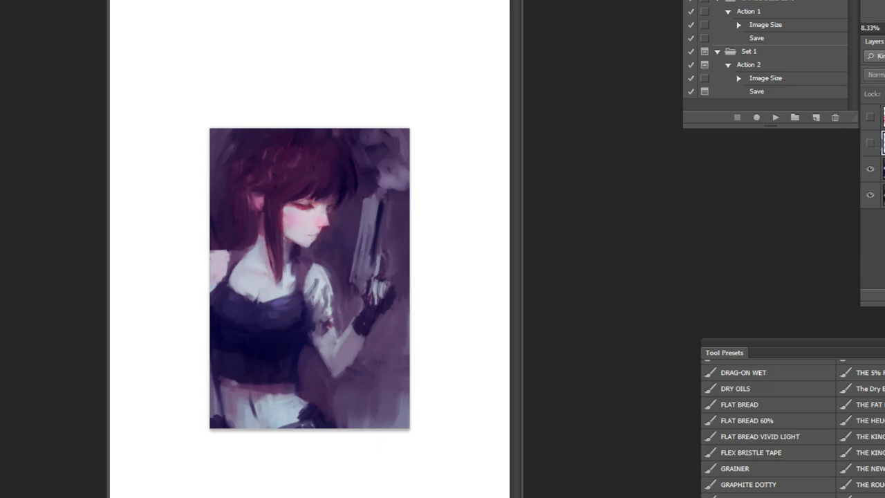
click(884, 169)
key(ctrl+alt+shift+n)
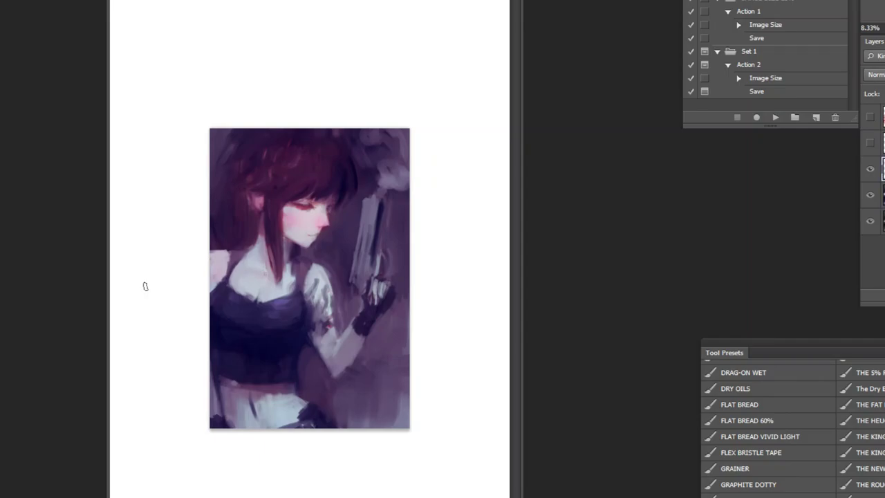
key(n)
click(569, 247)
click(596, 240)
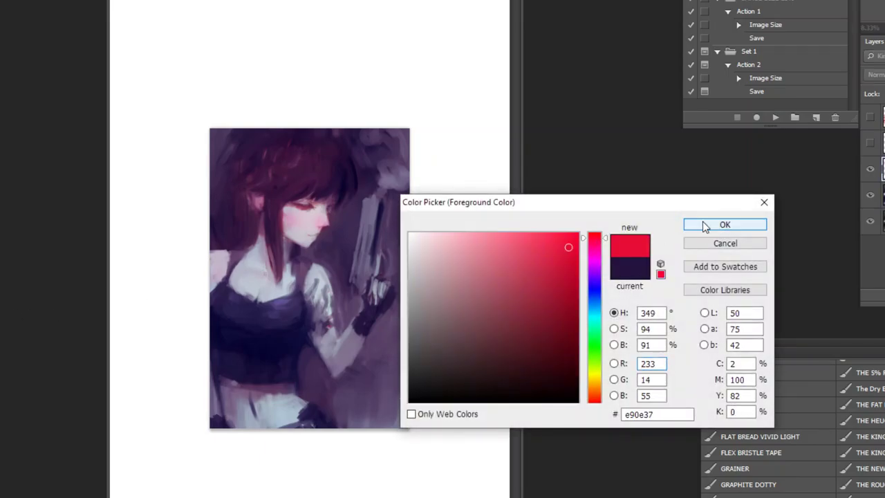
click(713, 226)
drag(290, 290, 352, 158)
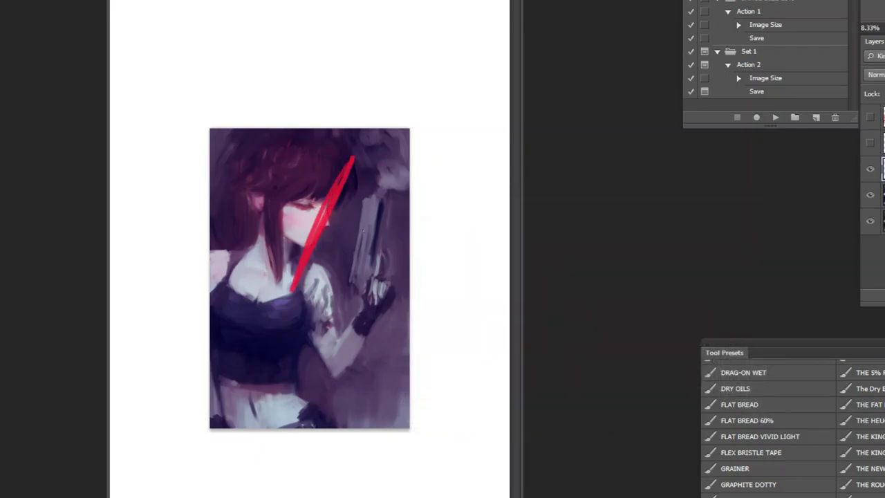
drag(341, 310, 379, 159)
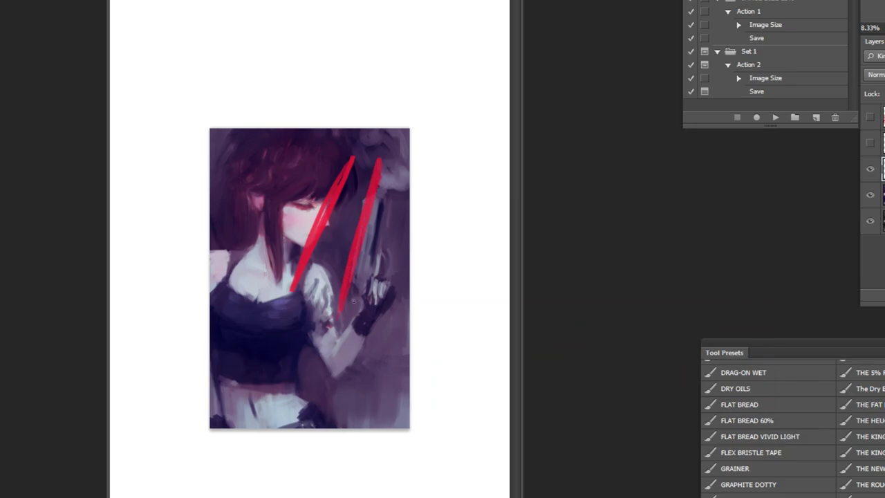
key(Delete)
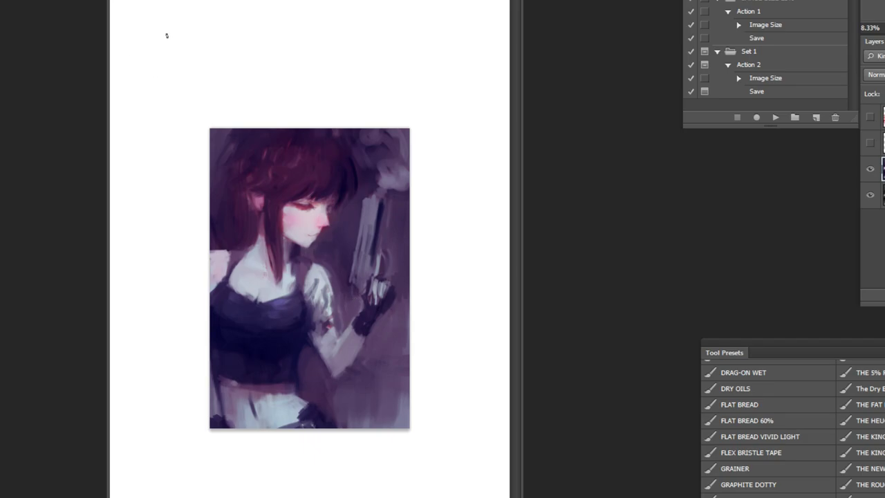
Show the rotated gun and hand copy again and add a new layer above it
click(870, 144)
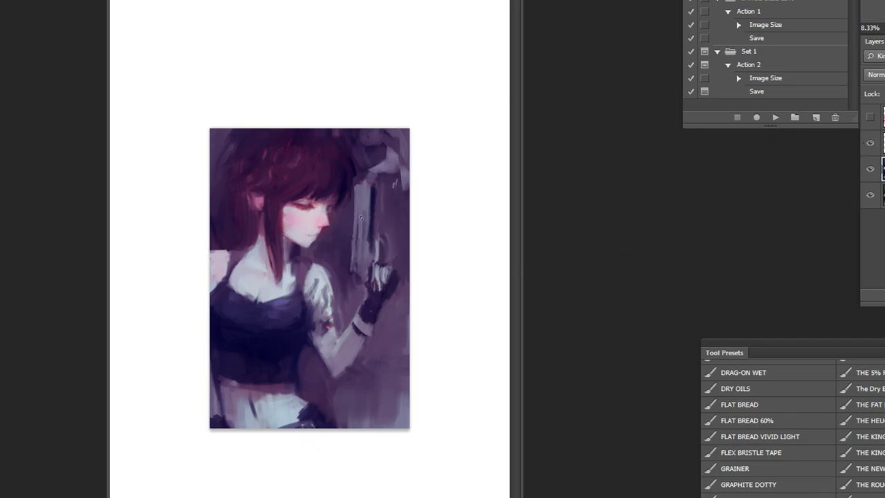
click(883, 144)
key(ctrl+alt+shift+n)
Try red guide lines along the face and the rotated gun to compare their angles, and undo them
mouse_move(354, 169)
mouse_down()
mouse_move(287, 299)
mouse_move(362, 273)
mouse_up()
drag(360, 173, 352, 290)
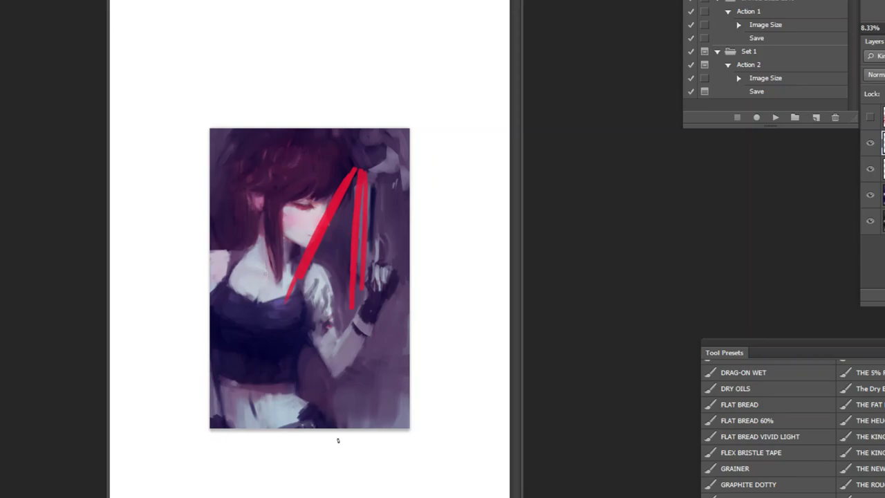
key(ctrl+alt+z)
key(ctrl+alt+z)
key(ctrl+alt+z)
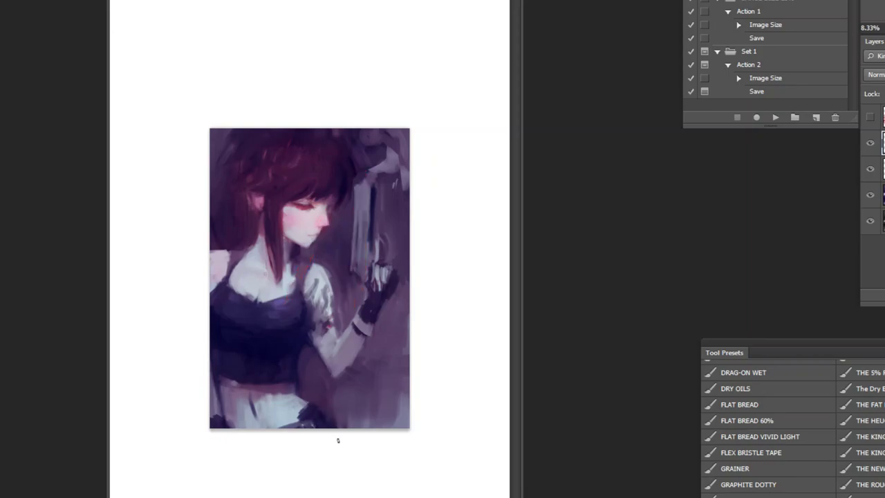
Paint over the gap between glove and wrist with sampled colours, flip the canvas and merge both added layers into the painting
alt+click(359, 326)
alt+click(375, 311)
drag(368, 322, 365, 332)
click(777, 119)
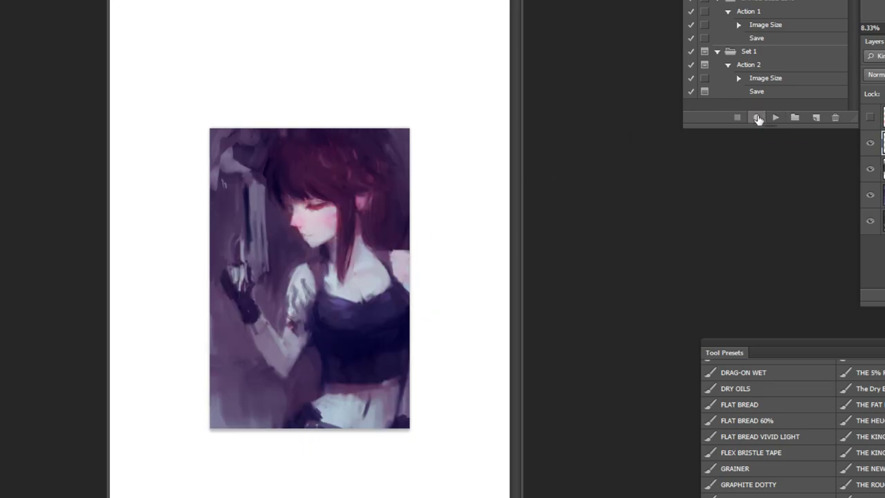
key(ctrl+e)
key(ctrl+e)
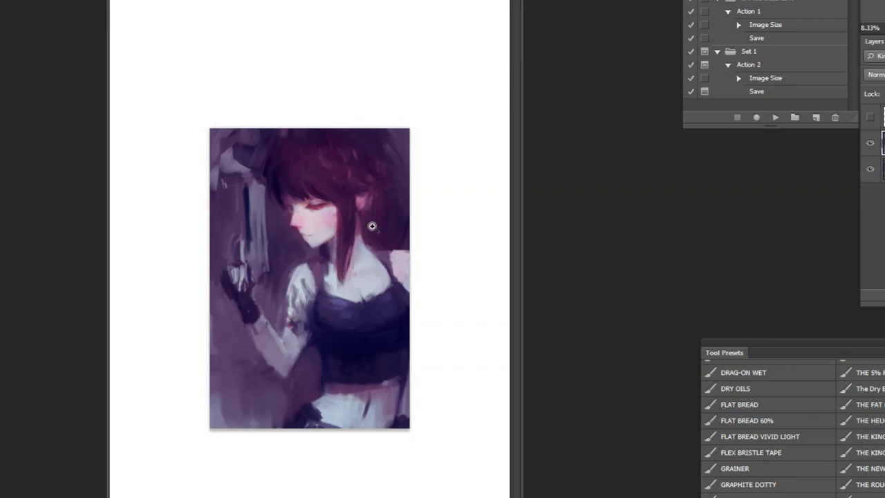
Paint a short reddish cleavage accent where the chest meets the tank top's neckline
click(368, 169)
click(397, 144)
click(401, 141)
click(448, 348)
click(450, 352)
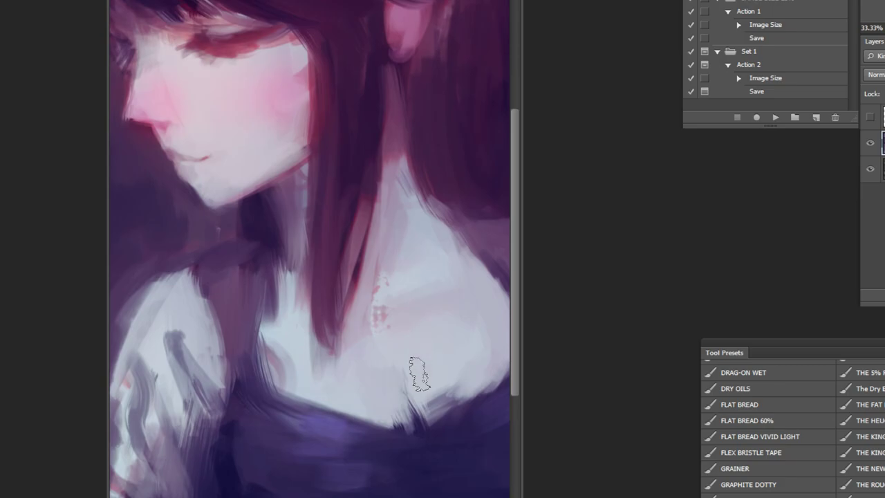
mouse_move(409, 405)
mouse_down()
mouse_move(417, 419)
mouse_move(415, 398)
mouse_move(417, 426)
mouse_up()
alt+click(444, 384)
alt+click(445, 384)
alt+click(444, 384)
alt+click(446, 388)
click(399, 337)
Paint sampled background and hair colours between the gun and the front of the hair to clean up both edges
alt+click(194, 110)
mouse_move(184, 121)
mouse_down()
mouse_move(200, 128)
mouse_move(212, 119)
mouse_move(212, 144)
mouse_move(238, 148)
mouse_move(242, 190)
mouse_up()
alt+click(246, 159)
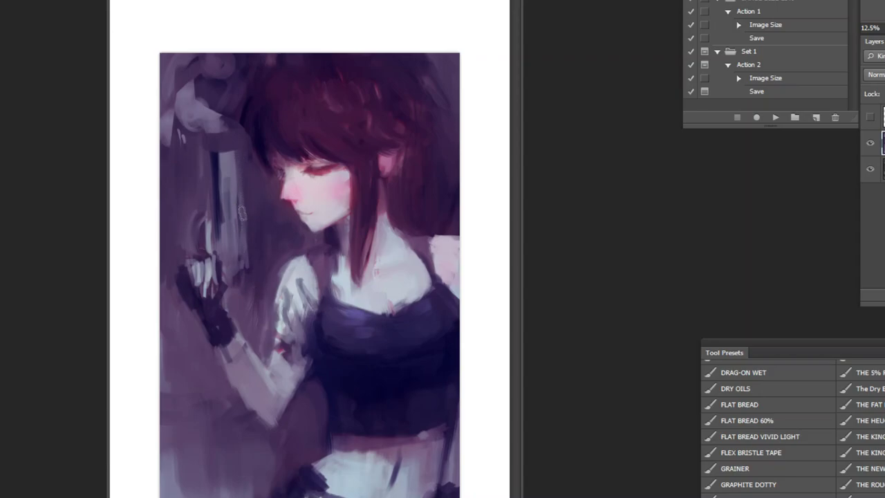
alt+click(225, 169)
drag(235, 152, 238, 194)
drag(254, 163, 246, 105)
alt+click(235, 132)
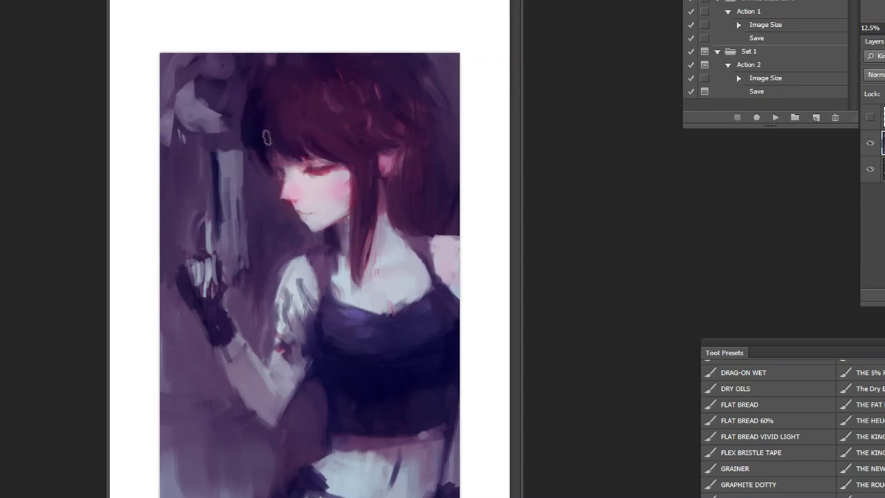
alt+click(275, 104)
mouse_move(252, 160)
mouse_down()
mouse_move(249, 152)
mouse_move(241, 157)
mouse_up()
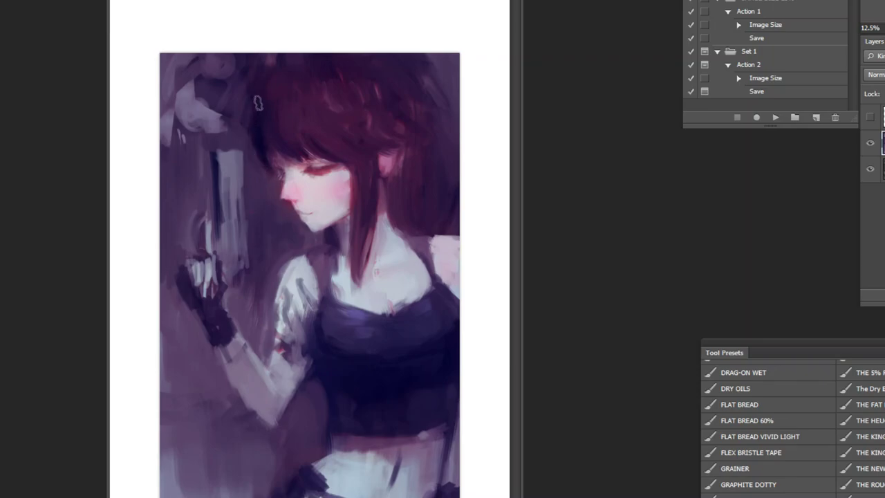
alt+click(250, 150)
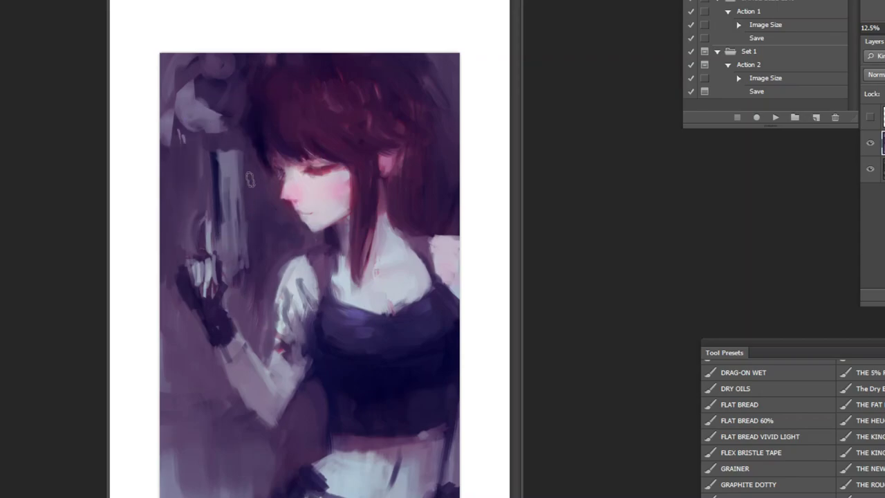
Flip the canvas horizontally and paint soft purple smoke strokes above the gun and beside the hair
click(775, 118)
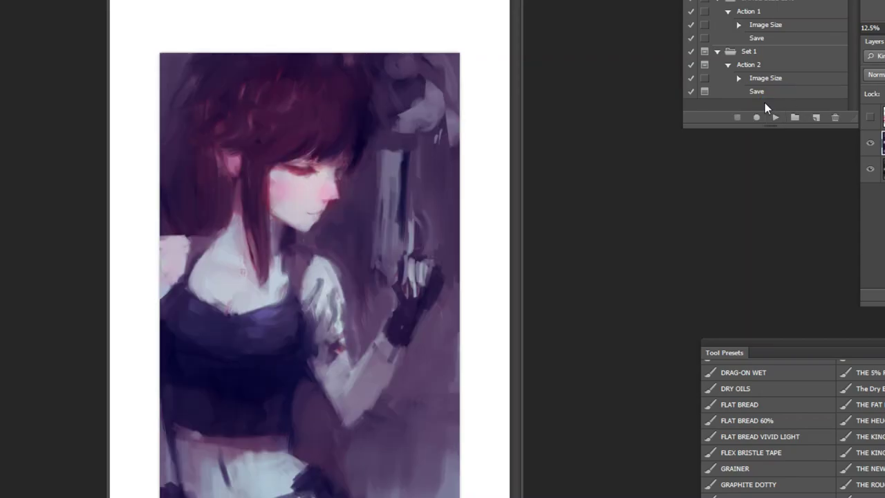
alt+click(408, 123)
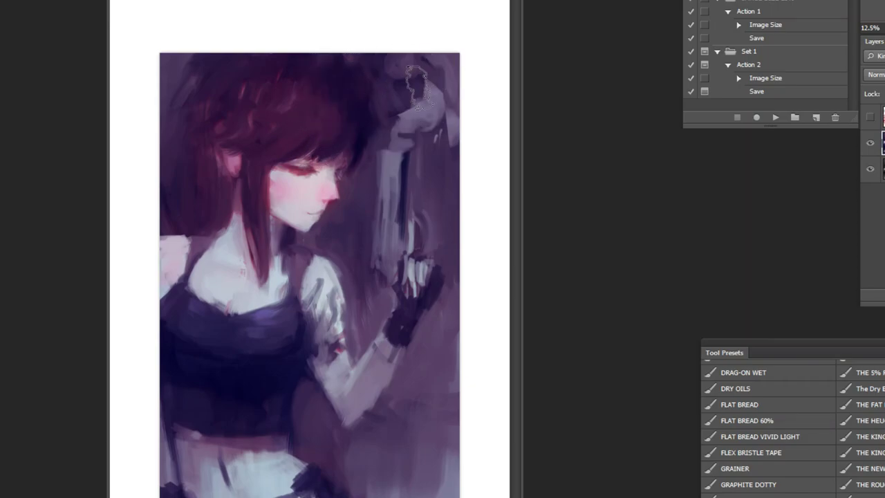
mouse_move(451, 64)
mouse_down()
mouse_move(389, 41)
mouse_move(344, 43)
mouse_up()
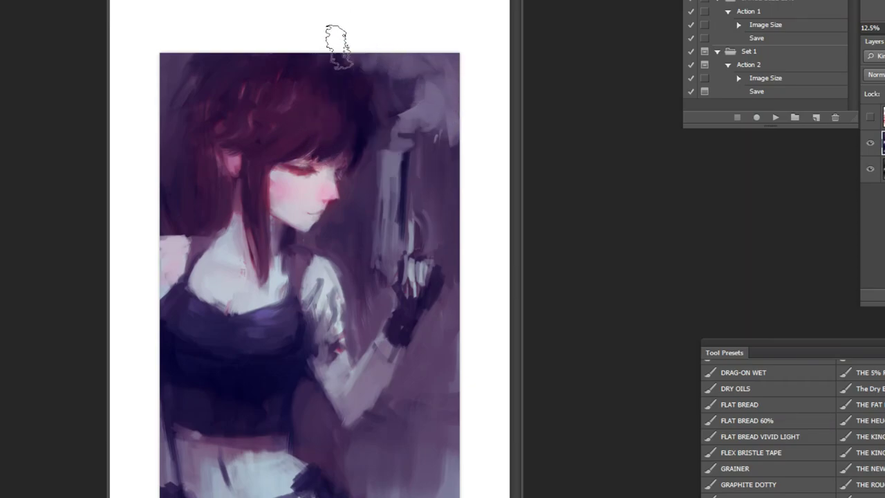
drag(457, 93, 387, 76)
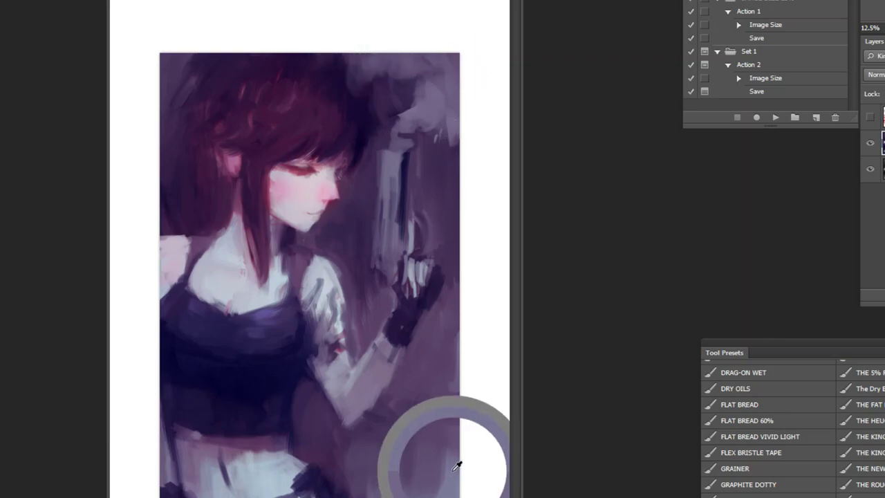
Paint textured light purple strokes into the background below the forearm with the DRAG-ON brush
drag(458, 465, 436, 486)
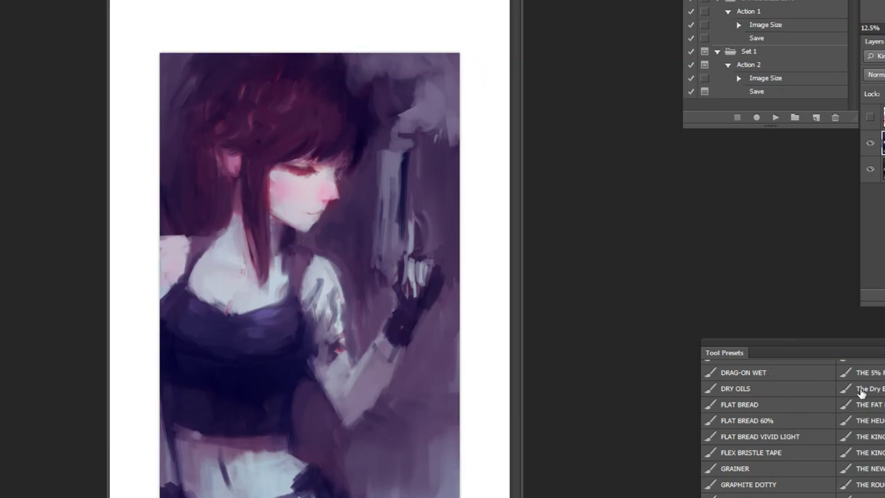
scroll(767, 425, up, 2)
click(773, 411)
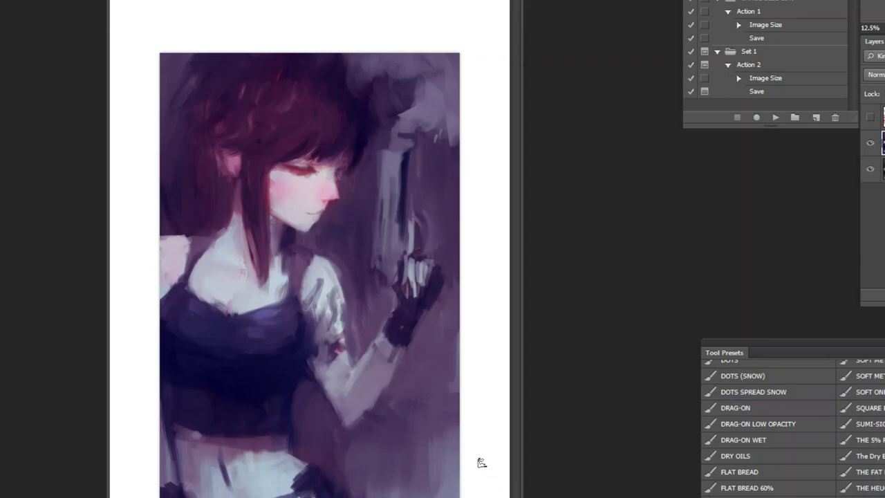
mouse_move(431, 467)
mouse_down()
mouse_move(437, 492)
mouse_move(442, 419)
mouse_up()
key(ctrl+z)
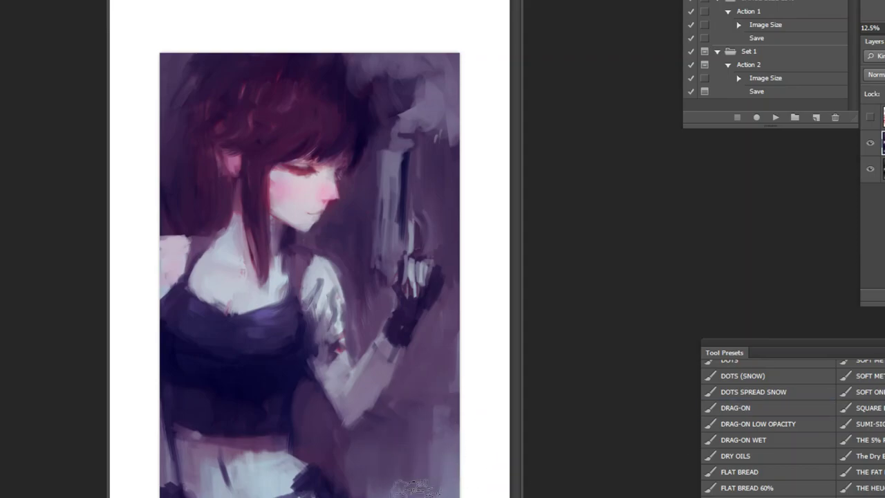
drag(417, 493, 420, 427)
mouse_move(397, 495)
mouse_down()
mouse_move(395, 476)
mouse_move(374, 466)
mouse_up()
Paint textured dark and red details onto the dark shapes at both hips
mouse_move(316, 480)
mouse_down()
mouse_move(316, 472)
mouse_move(325, 486)
mouse_move(306, 491)
mouse_up()
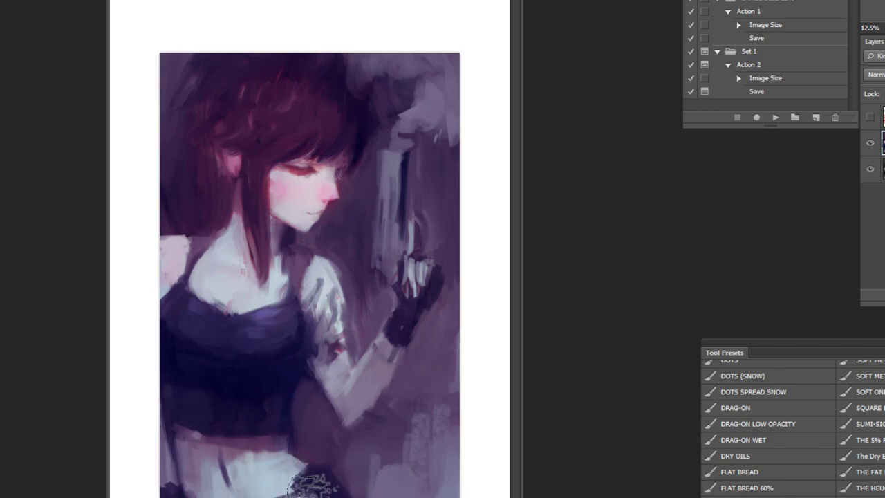
key(])
mouse_move(315, 484)
mouse_down()
mouse_move(308, 488)
mouse_move(321, 492)
mouse_move(290, 487)
mouse_move(328, 479)
mouse_move(305, 492)
mouse_move(274, 484)
mouse_up()
alt+click(266, 235)
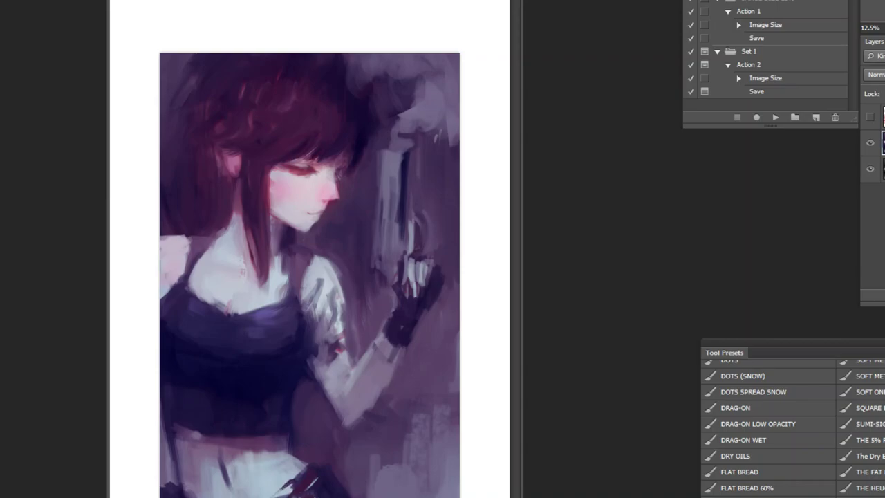
drag(178, 487, 165, 475)
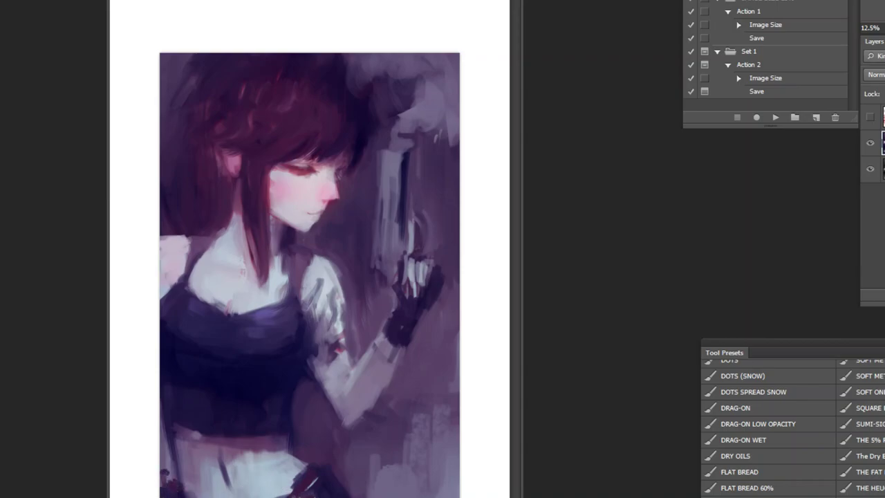
Paint textured dark purple strokes along the waist's outer edge, below the tank top
alt+click(177, 404)
drag(175, 449, 180, 472)
drag(180, 425, 182, 450)
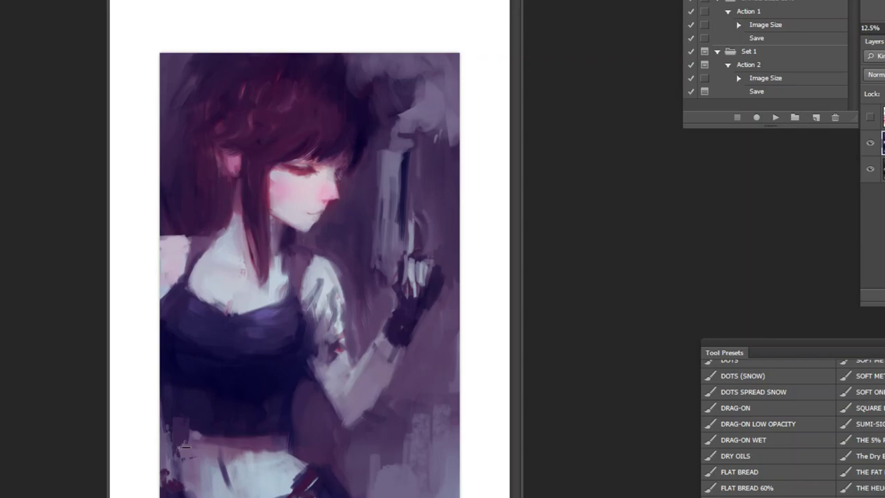
alt+click(177, 423)
Flip the canvas horizontally and build up textured vertical strokes in the background below the gloved hand
click(776, 118)
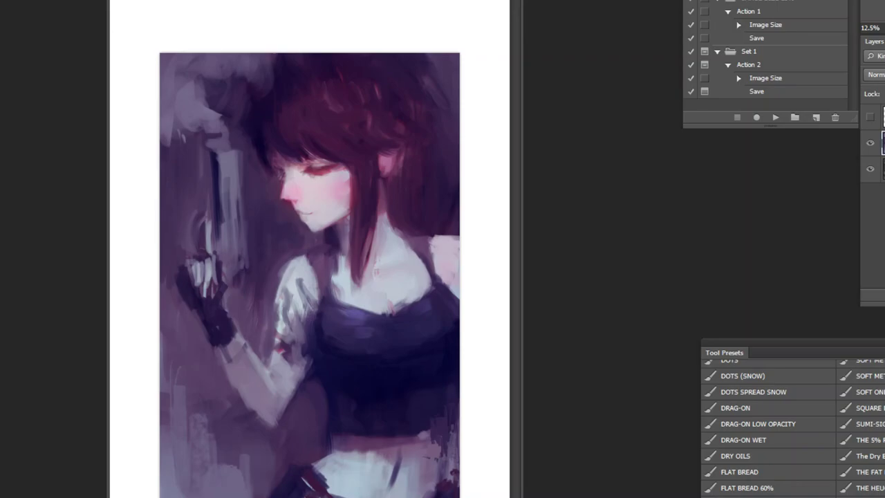
drag(200, 381, 202, 432)
mouse_move(202, 358)
mouse_down()
mouse_move(180, 444)
mouse_move(195, 428)
mouse_move(205, 459)
mouse_up()
alt+click(212, 423)
drag(208, 419, 205, 455)
alt+click(229, 473)
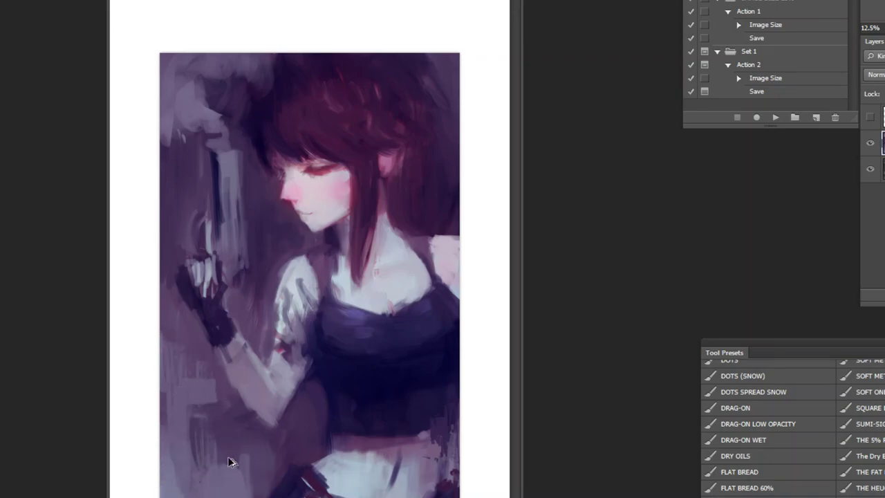
drag(202, 423, 202, 465)
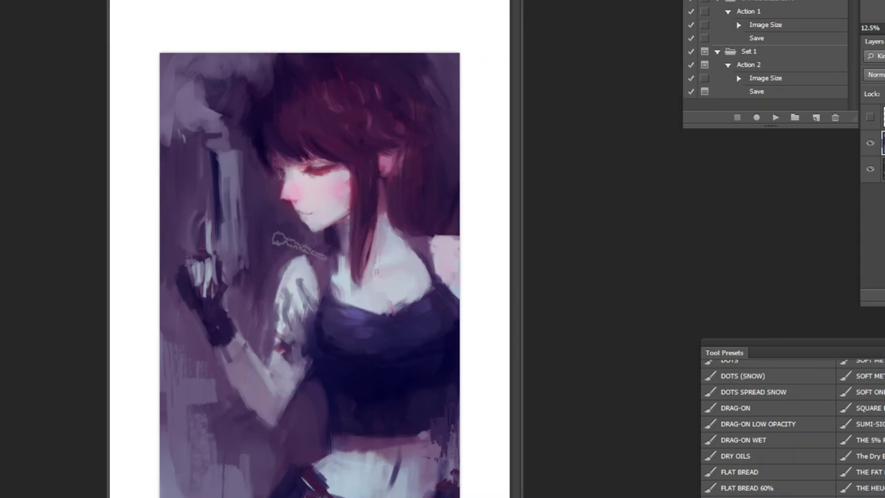
Paint sampled purple over the far shoulder between hair and strap, and reduce the brush size
alt+click(444, 208)
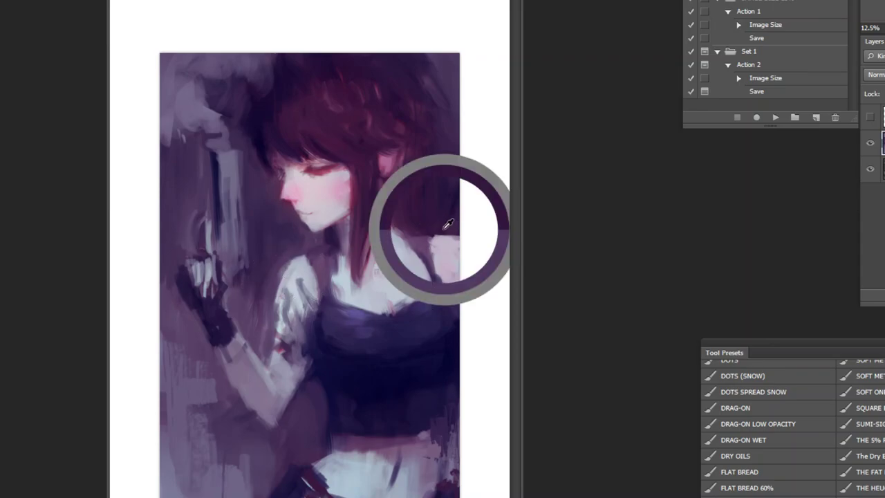
key(ctrl+plus)
click(463, 176)
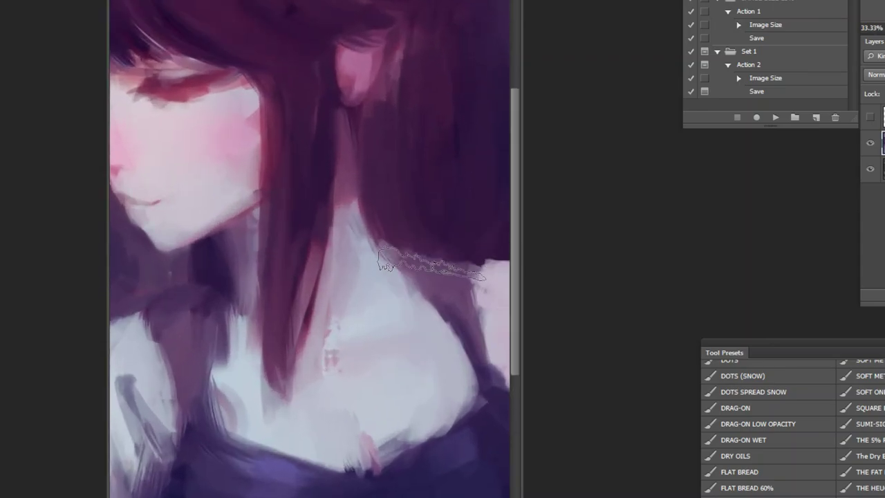
mouse_move(493, 293)
mouse_down()
mouse_move(455, 292)
mouse_move(425, 309)
mouse_move(428, 272)
mouse_move(401, 293)
mouse_move(406, 272)
mouse_move(390, 274)
mouse_move(409, 303)
mouse_move(438, 309)
mouse_up()
key(bracketleft)
key(bracketleft)
key(bracketleft)
alt+click(406, 287)
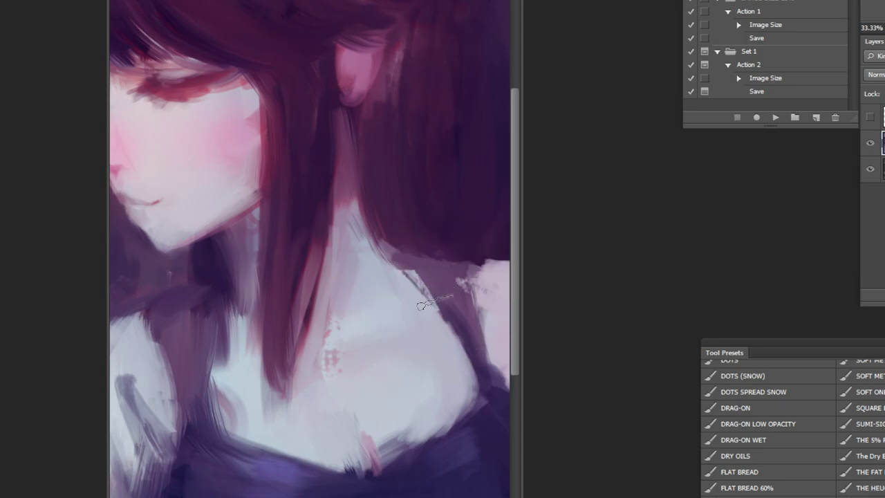
Texture the near shoulder strap with dark strokes where it meets the chest and upper arm
click(453, 342)
drag(212, 308, 204, 405)
alt+click(184, 363)
mouse_move(168, 362)
mouse_down()
mouse_move(175, 434)
mouse_move(170, 407)
mouse_up()
alt+click(354, 304)
alt+click(384, 292)
alt+click(415, 279)
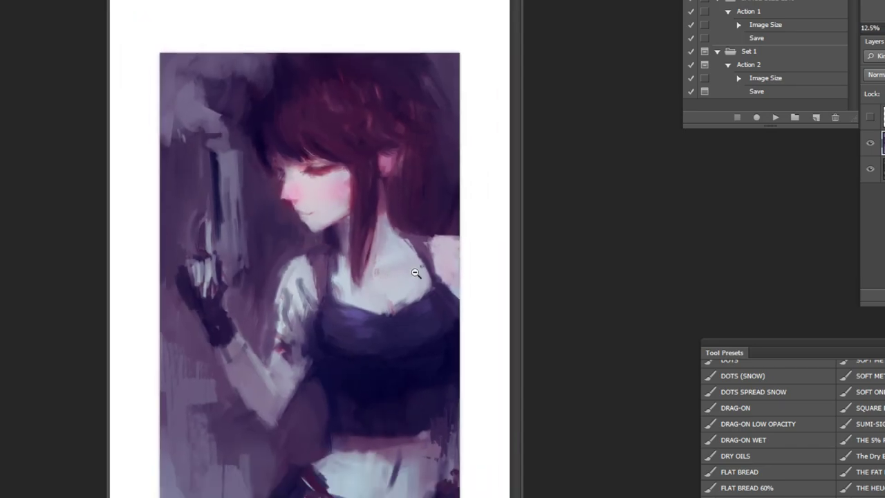
Roughen the edges of the far shoulder strap with textured dark strokes
alt+click(458, 254)
click(470, 266)
click(470, 266)
click(471, 264)
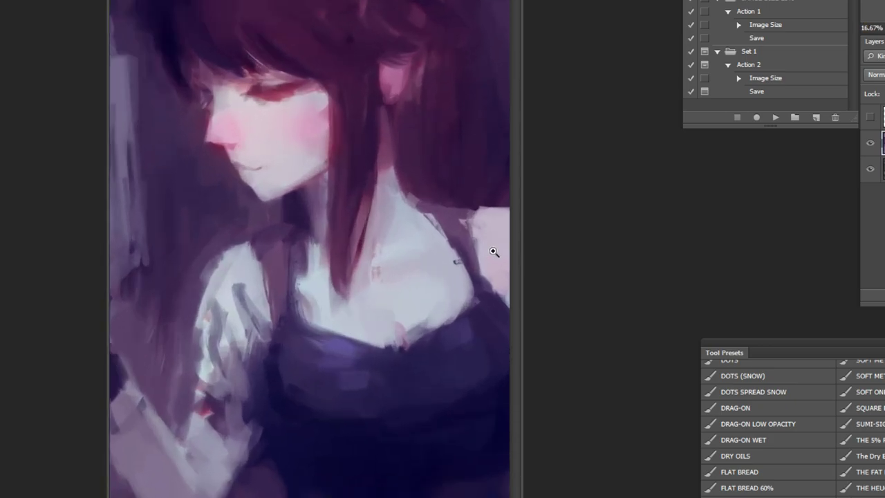
mouse_move(451, 255)
mouse_down()
mouse_move(465, 281)
mouse_move(482, 274)
mouse_up()
mouse_move(471, 231)
mouse_down()
mouse_move(490, 258)
mouse_move(495, 298)
mouse_move(494, 278)
mouse_up()
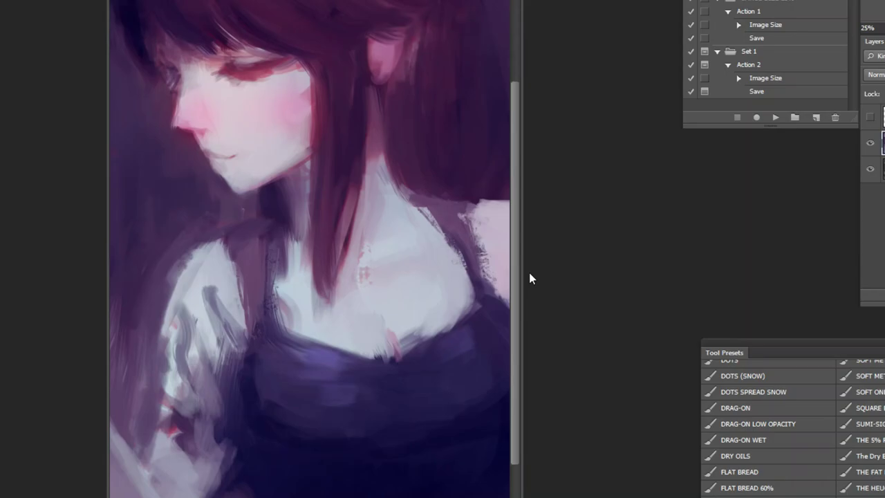
Blend the tattooed shoulder's outer edge into the background with the Kyle's Real Oils - Bristly Bob brush
scroll(782, 429, up, 10)
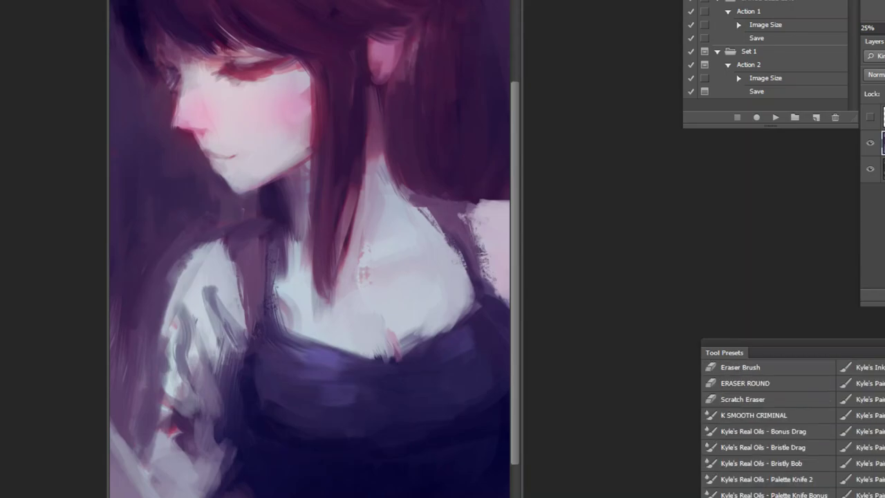
click(795, 463)
alt+click(177, 223)
drag(191, 220, 188, 253)
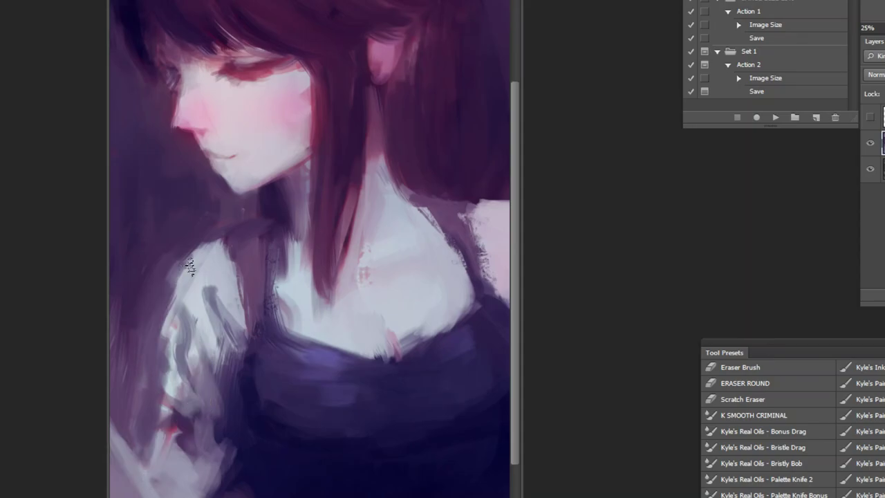
ctrl+alt+click(428, 251)
ctrl+alt+click(434, 226)
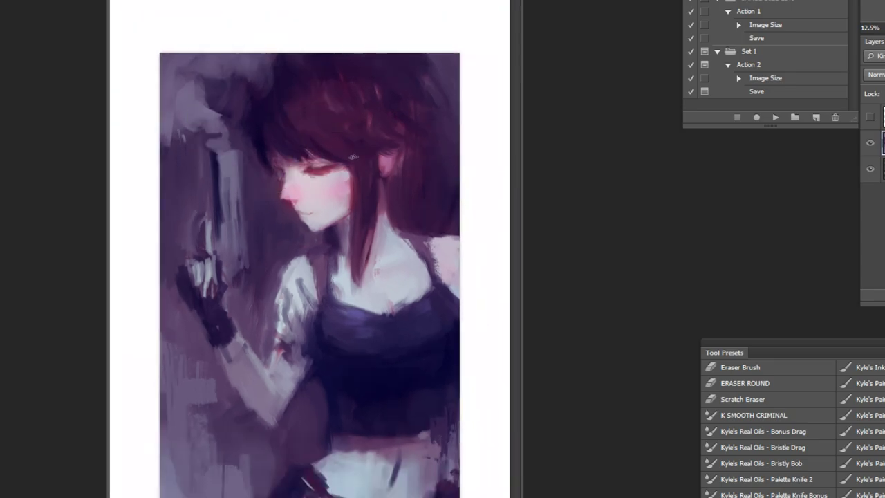
Flip the canvas horizontally and blend smoky background strokes over the top of the hair
click(775, 118)
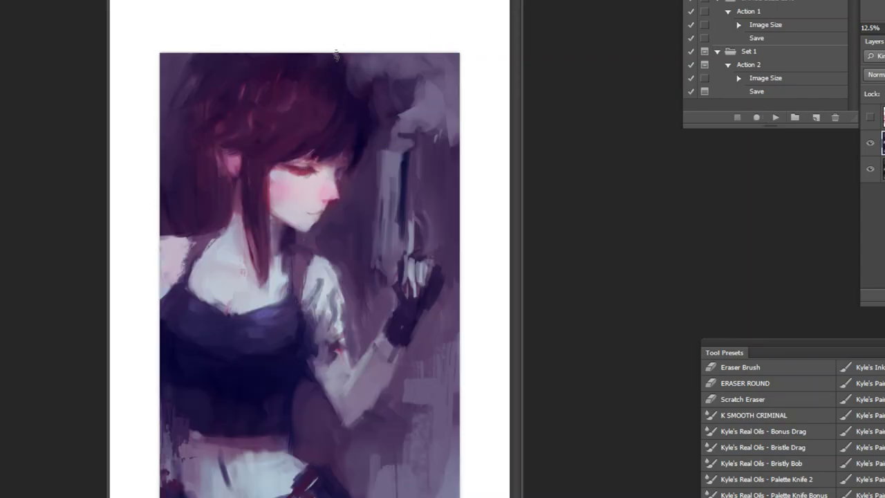
mouse_move(348, 59)
mouse_down()
mouse_move(361, 68)
mouse_move(331, 60)
mouse_move(343, 67)
mouse_up()
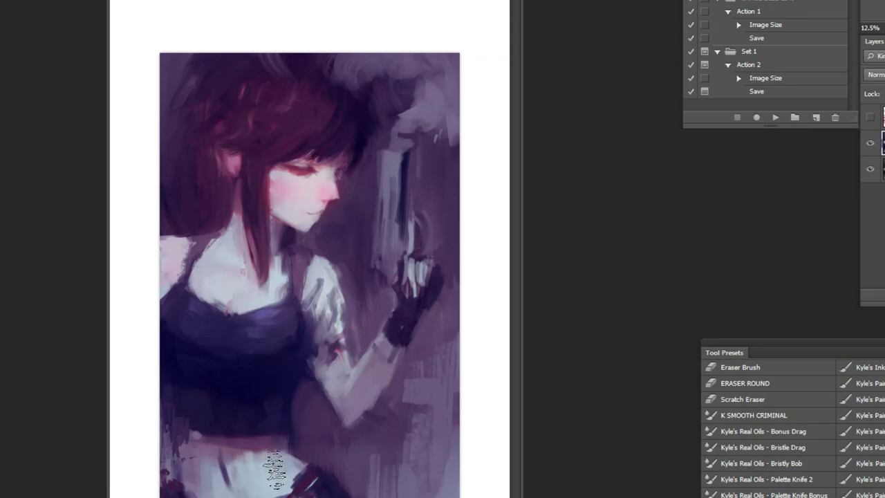
Smear vertical bristle strokes through the light background patches below the forearm with a smaller brush
key([)
key([)
key([)
alt+click(448, 396)
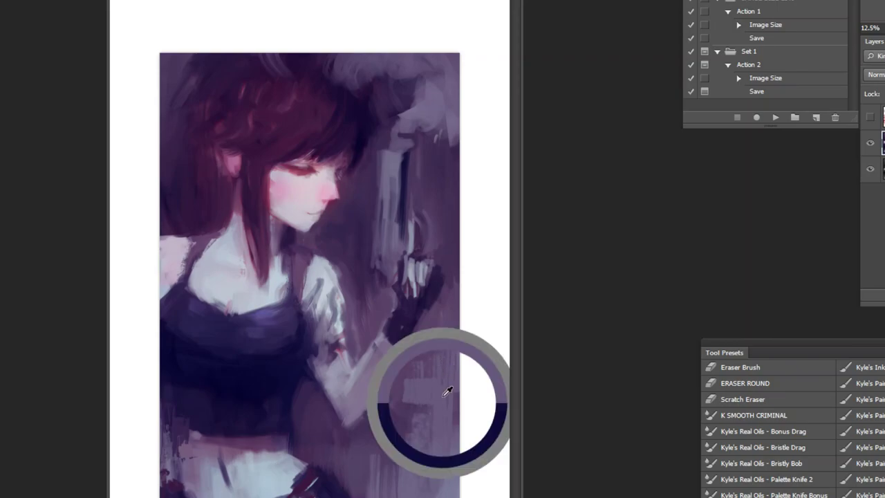
alt+click(441, 479)
drag(443, 456, 448, 490)
drag(441, 434, 432, 495)
drag(443, 435, 440, 478)
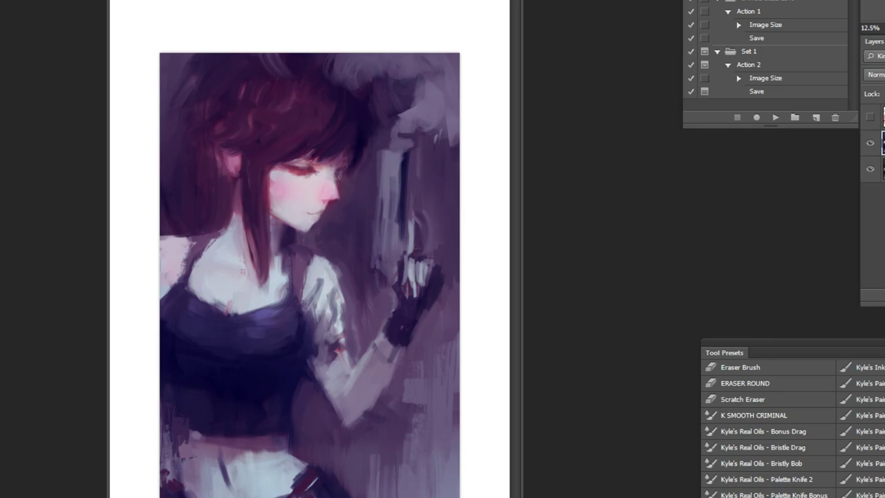
Undo a trial stroke on the dark fold at the waist and rework the fold with a short stroke
drag(223, 458, 233, 483)
key(ctrl+alt+z)
alt+click(250, 474)
drag(222, 446, 224, 463)
Choose another brush preset, sample the dark blue of the tank top and paint over the middle of its neckline
scroll(197, 284, up, 3)
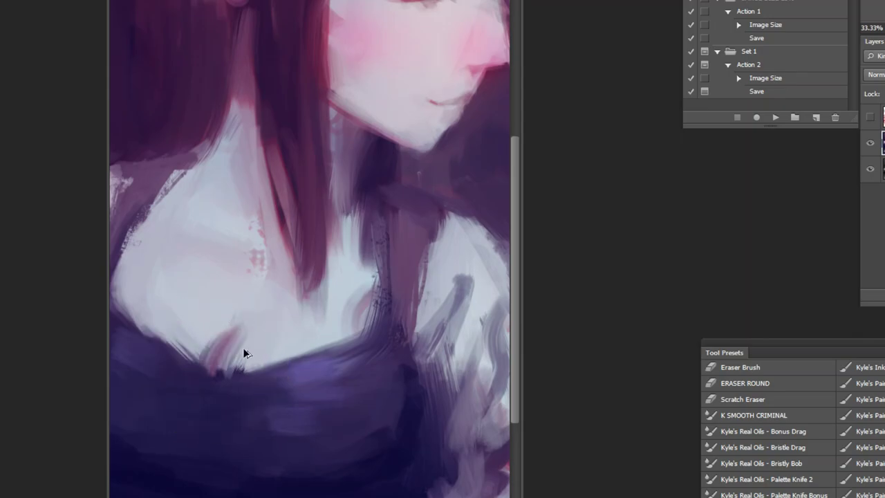
scroll(768, 429, down, 3)
scroll(767, 429, down, 6)
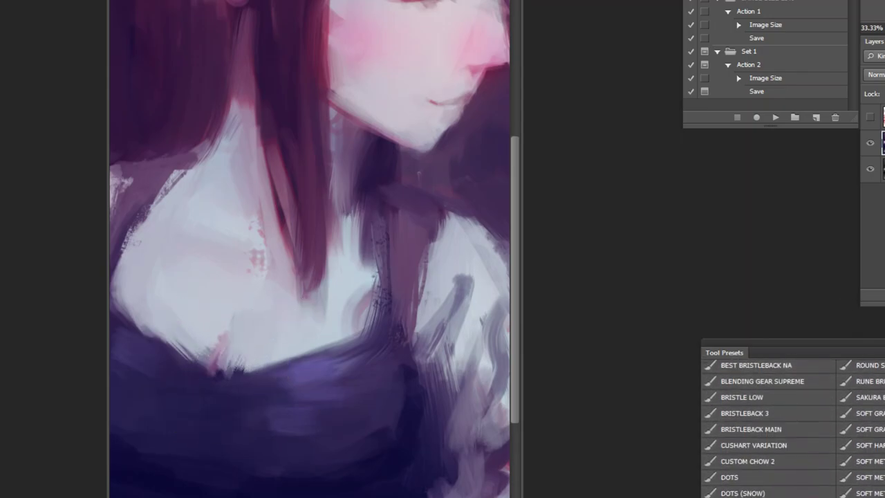
scroll(793, 428, up, 2)
click(869, 461)
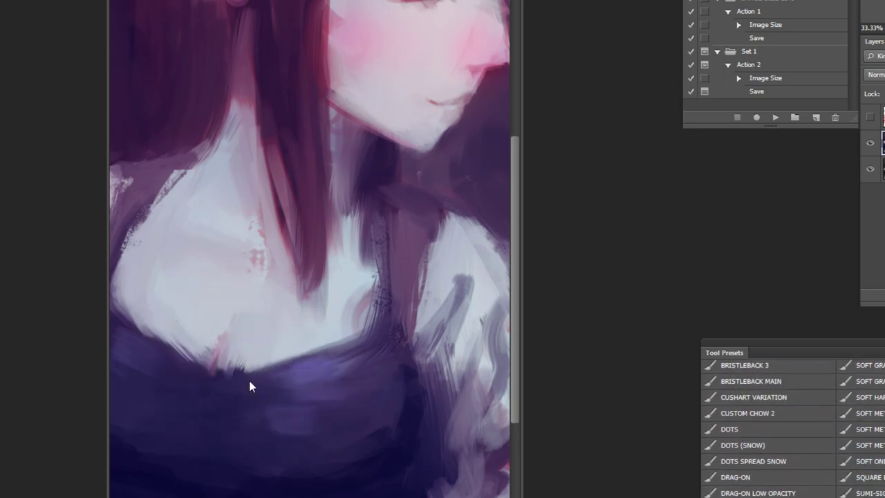
key(bracketright)
key(bracketright)
alt+click(285, 376)
mouse_move(279, 388)
mouse_down()
mouse_move(239, 405)
mouse_move(227, 386)
mouse_up()
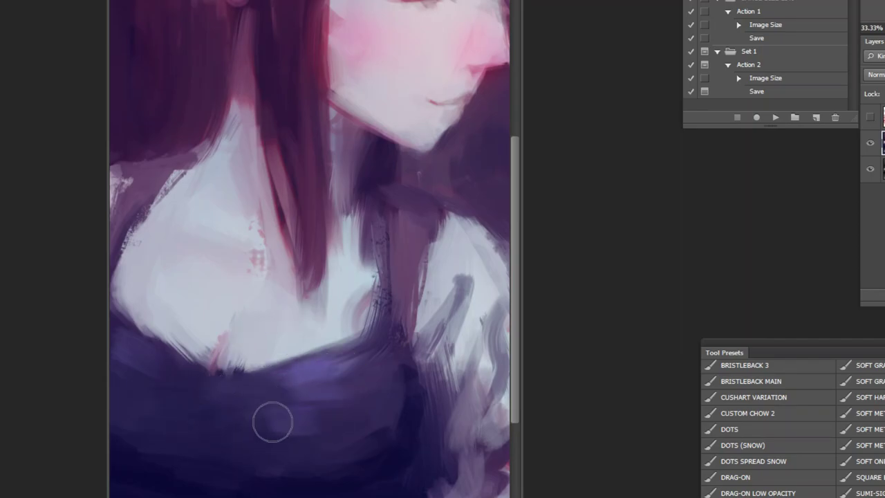
Flip the canvas horizontally and repaint the tank top's neckline edge beside the bare shoulder with a textured brush in sampled dark blue
key(bracketright)
key(bracketright)
key(bracketright)
key(bracketright)
key(bracketright)
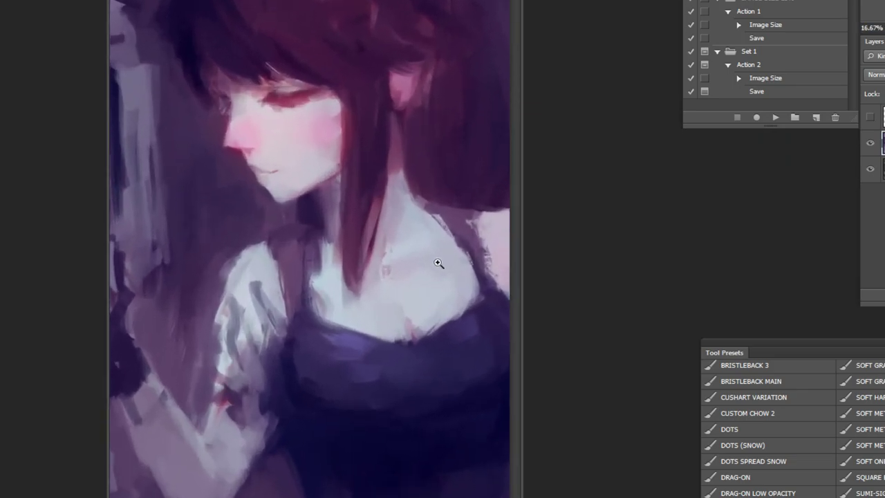
click(438, 263)
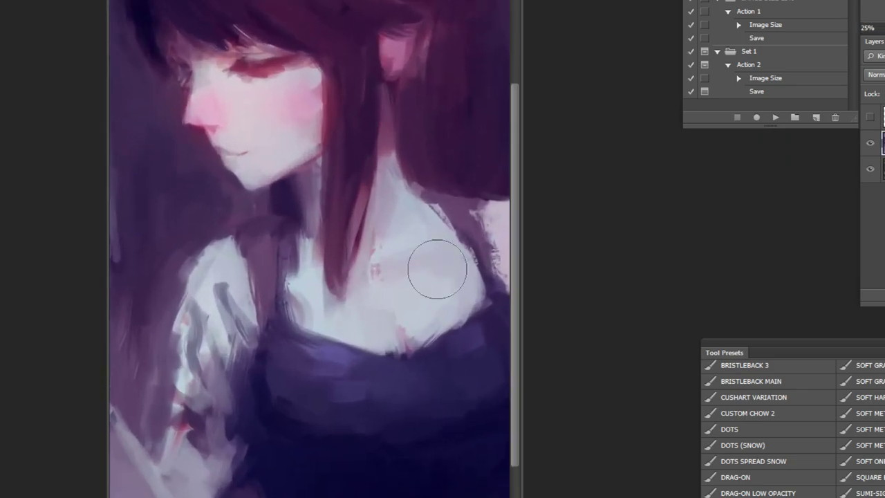
key(bracketleft)
key(bracketleft)
click(864, 413)
alt+click(486, 317)
drag(493, 308, 454, 325)
Sharpen the neckline from the cleavage toward the bare shoulder and undo the trial stroke at the cleavage
alt+click(456, 346)
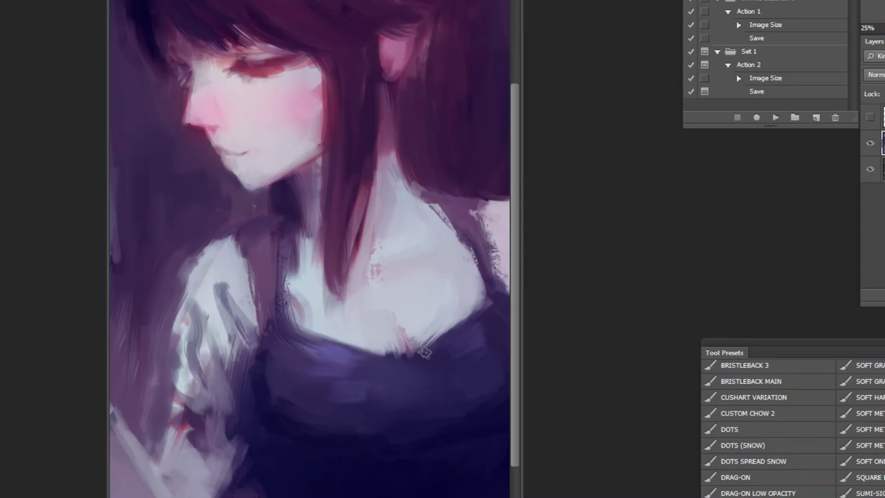
alt+click(460, 340)
drag(430, 350, 472, 318)
mouse_move(407, 337)
mouse_down()
mouse_move(412, 353)
mouse_move(395, 359)
mouse_up()
key(ctrl+alt+z)
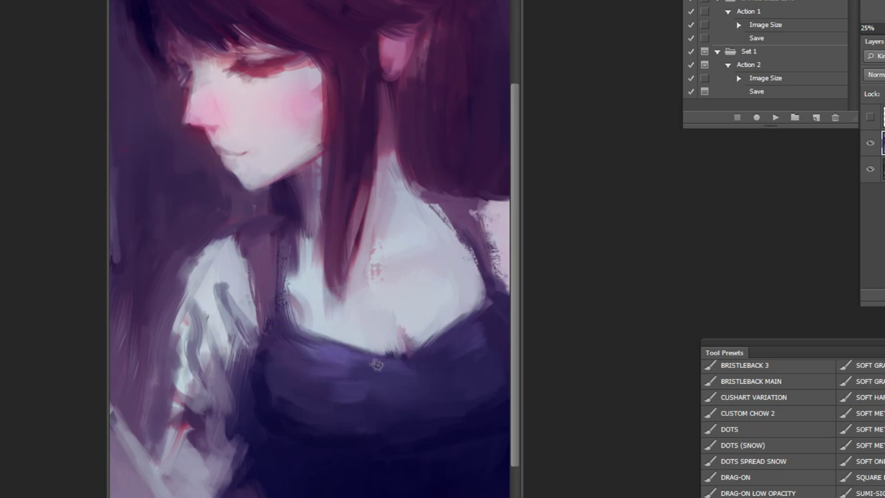
Smooth the tank top's neckline into one continuous dark curve from strap to strap
drag(300, 329, 354, 357)
drag(304, 331, 420, 350)
drag(365, 354, 445, 343)
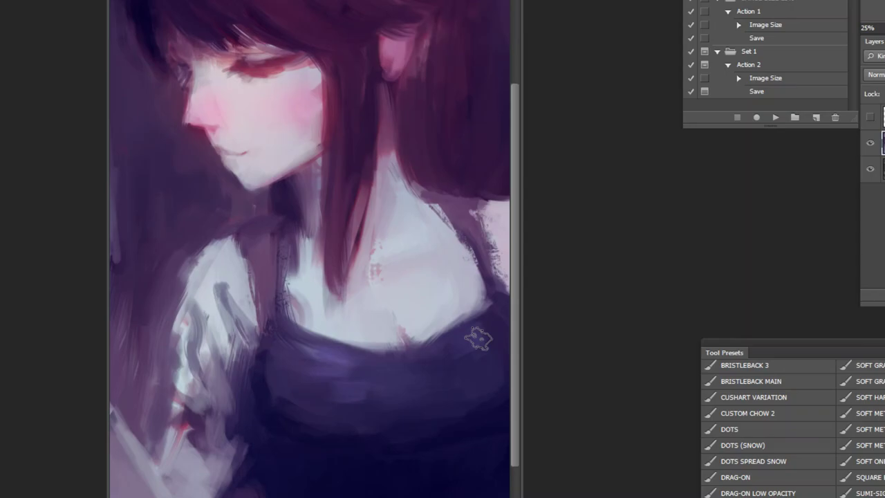
drag(494, 290, 453, 327)
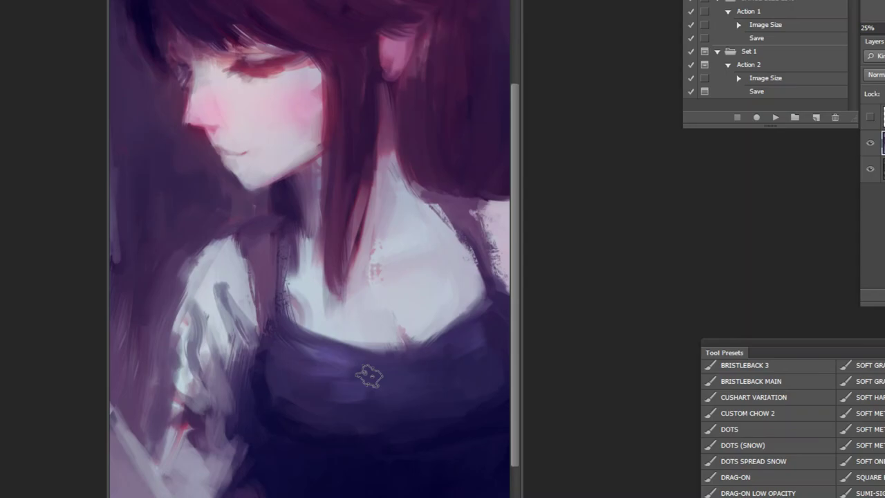
Sample the tank top's blue and paint a short vertical stroke along its side next to the tattooed arm
alt+click(281, 361)
mouse_move(265, 375)
mouse_down()
mouse_move(270, 356)
mouse_move(268, 410)
mouse_up()
key(ctrl+minus)
key(ctrl+minus)
key(ctrl+minus)
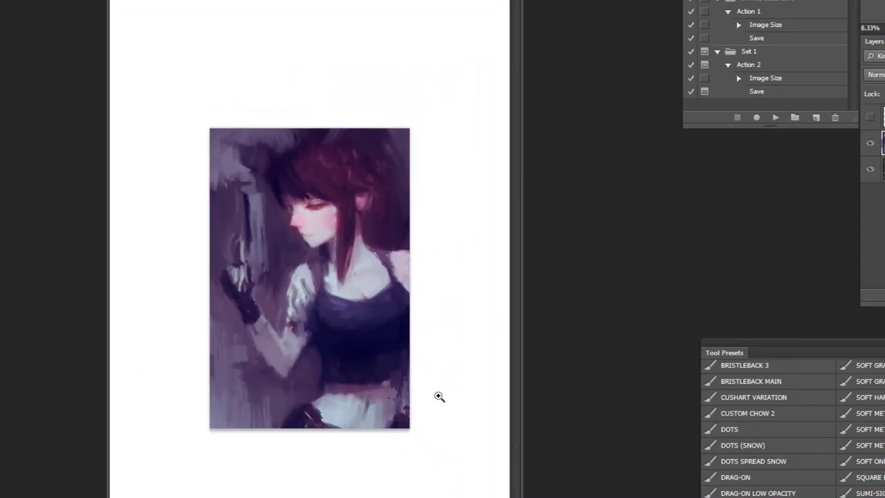
Duplicate the painting layer and limit the copy's colour channels in its Layer Style blending options
key(ctrl+j)
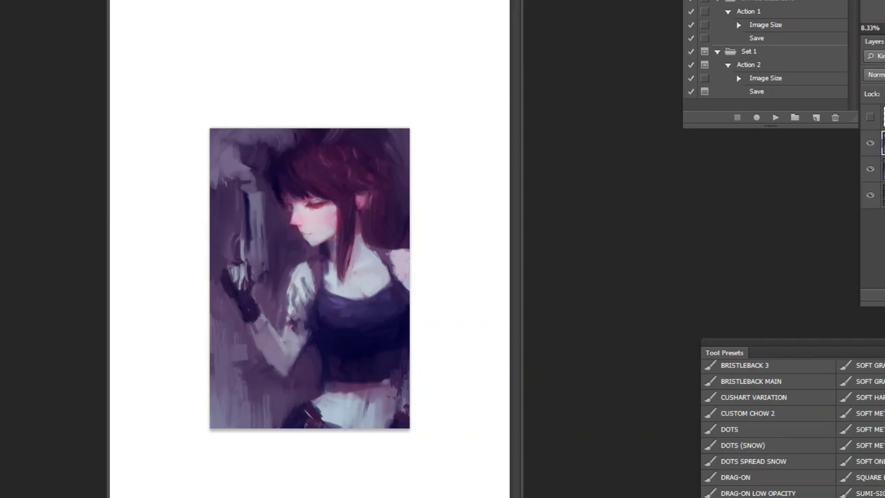
double_click(883, 144)
click(803, 398)
click(779, 398)
key(Return)
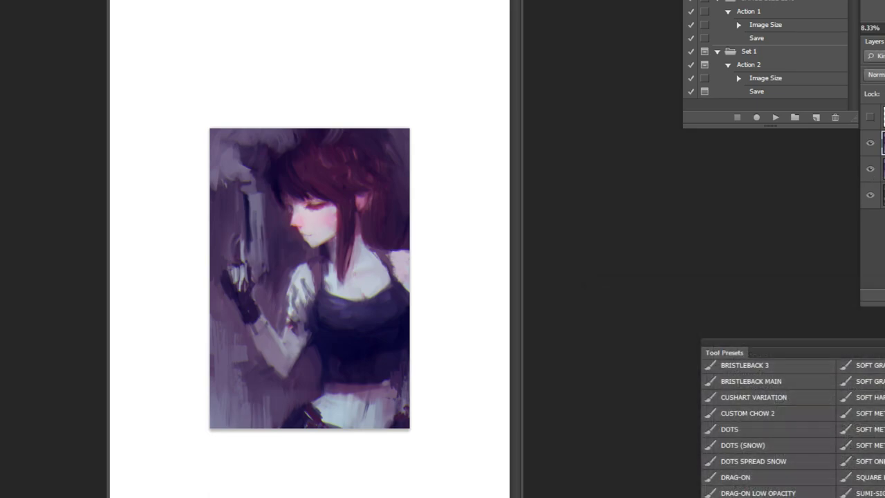
Give the duplicate layer a lightening blend mode, flip the canvas horizontally and merge the duplicate into the layer below
click(877, 74)
click(875, 251)
drag(309, 231, 306, 233)
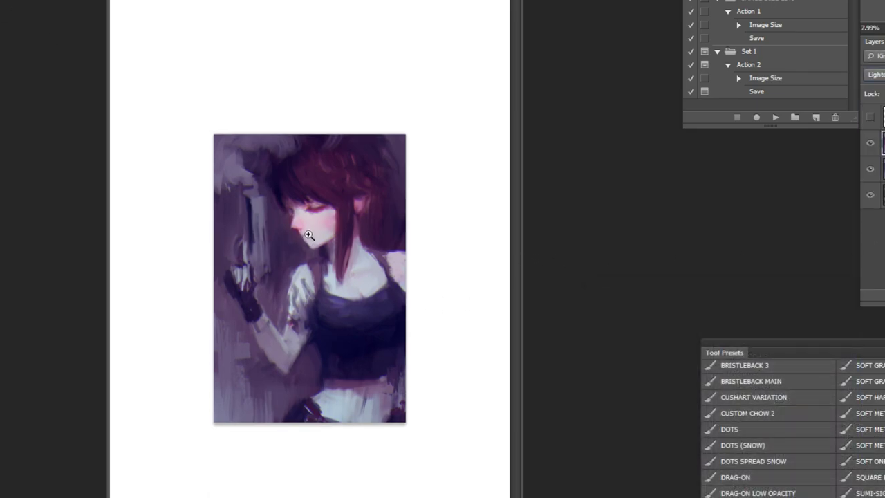
click(310, 239)
click(323, 216)
click(324, 215)
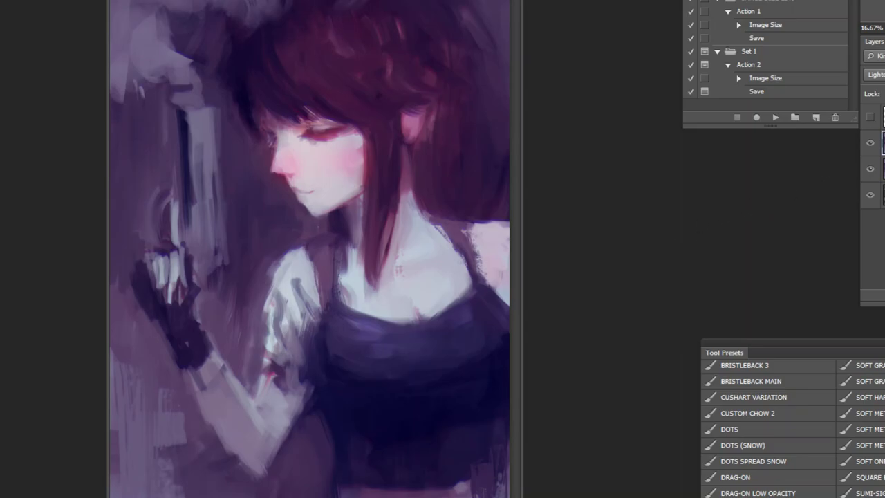
click(775, 118)
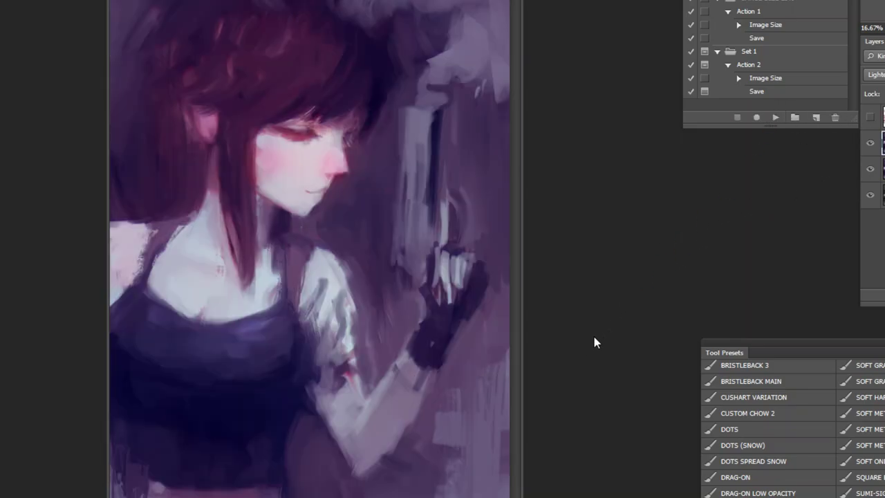
key(ctrl+e)
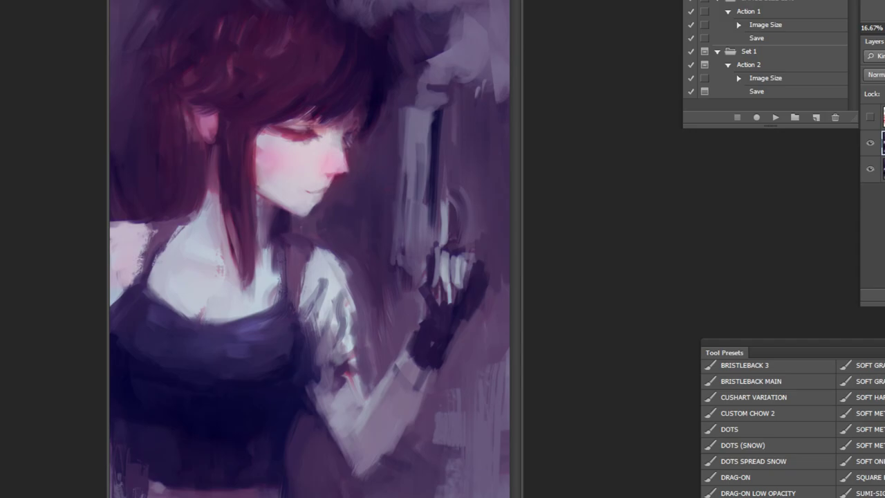
Clean up the ragged outer edge of the strap on the bare shoulder with a textured brush
scroll(788, 428, down, 5)
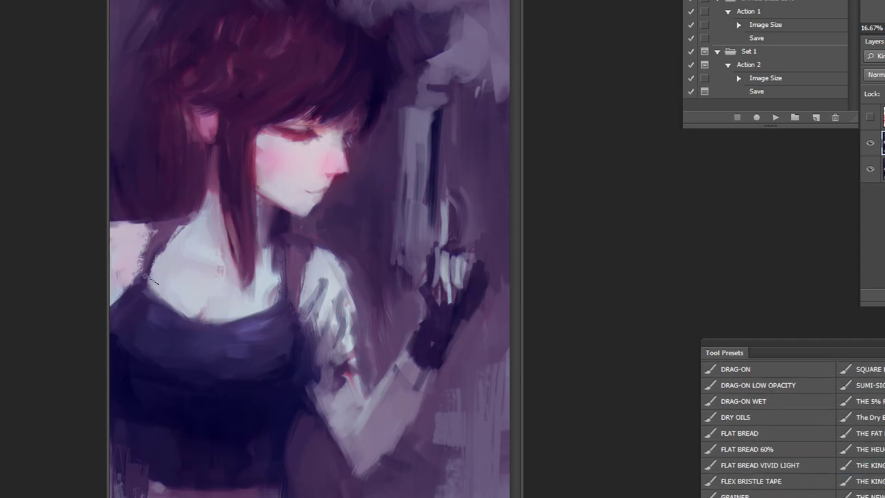
drag(158, 231, 132, 278)
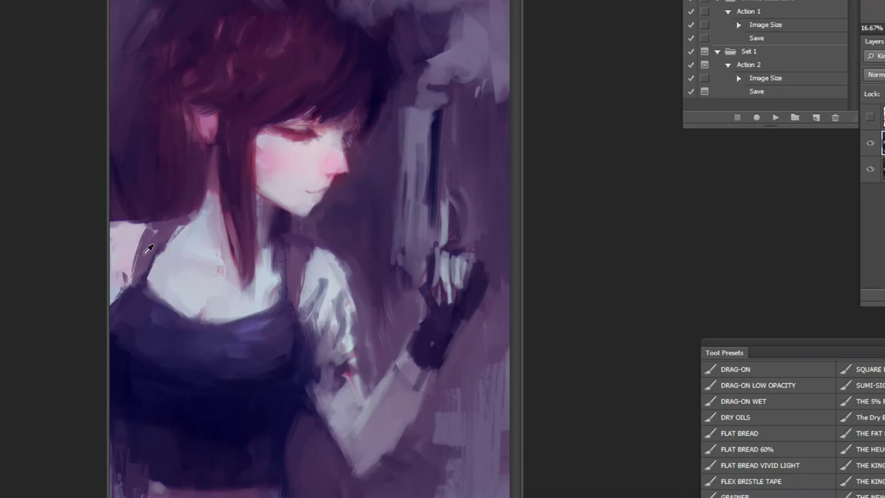
alt+click(445, 371)
alt+click(445, 373)
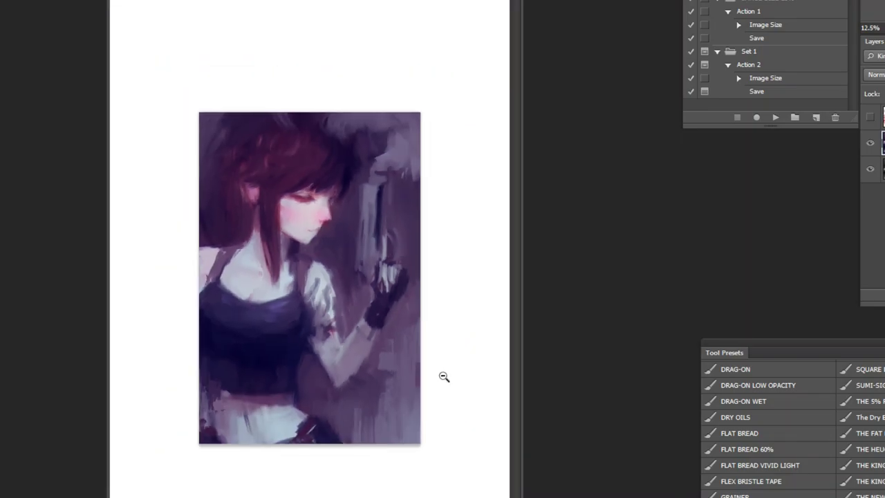
alt+click(242, 252)
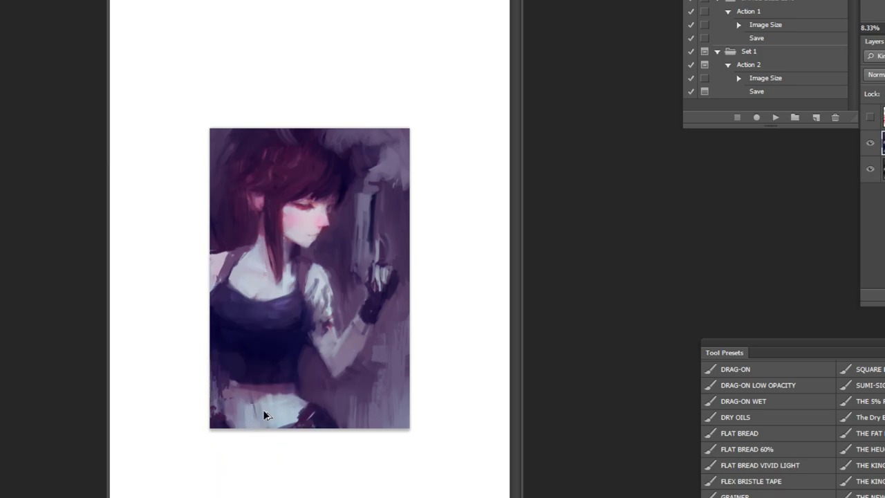
Add vertical strokes of sampled purple to the light background patches below the raised forearm
key(ctrl+plus)
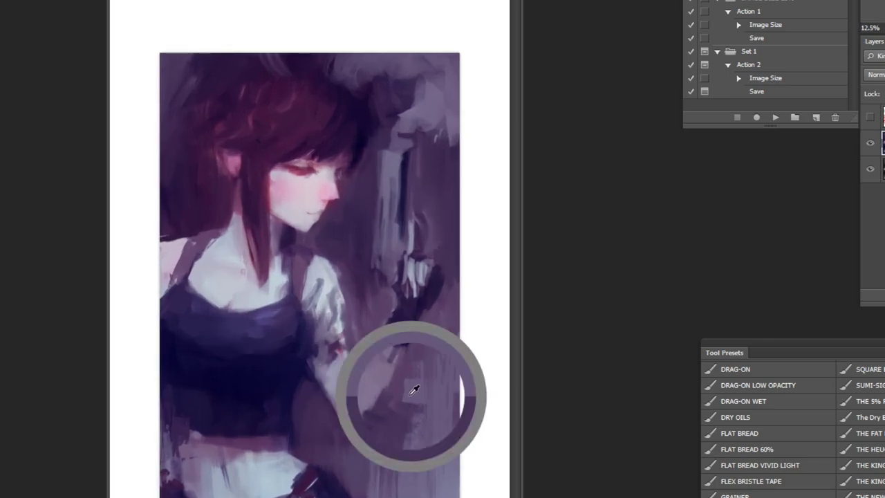
drag(400, 384, 389, 473)
drag(394, 406, 394, 476)
Paint short light strokes at the upper end of the gun barrel's near edge
scroll(398, 148, up, 3)
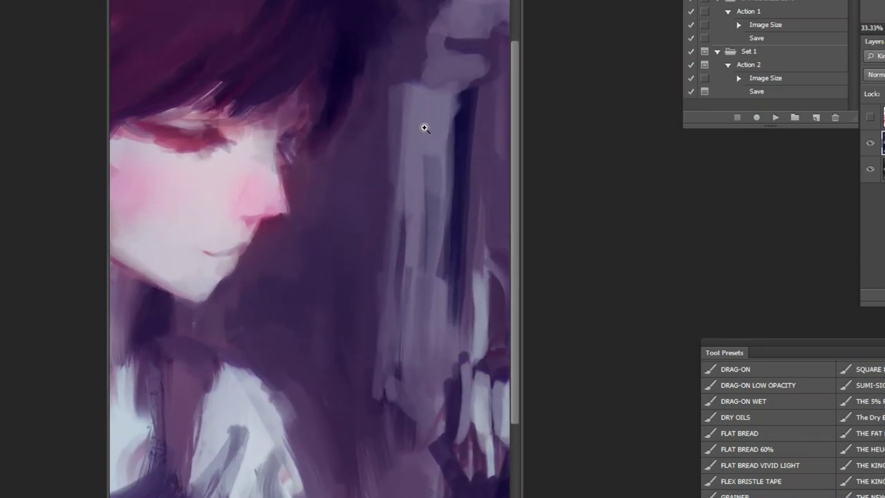
drag(410, 90, 402, 152)
drag(403, 93, 403, 121)
scroll(415, 292, down, 2)
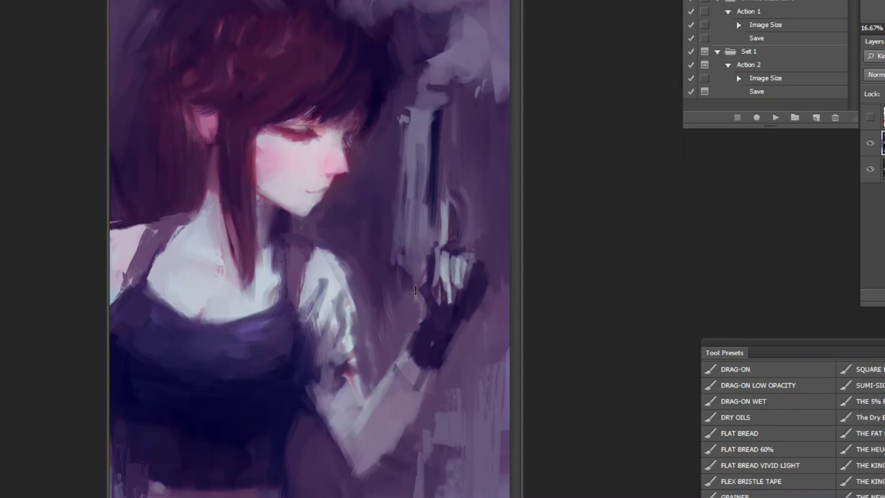
Paint a vertical background stroke alongside the outer edge of the tattooed upper arm
scroll(176, 239, up, 2)
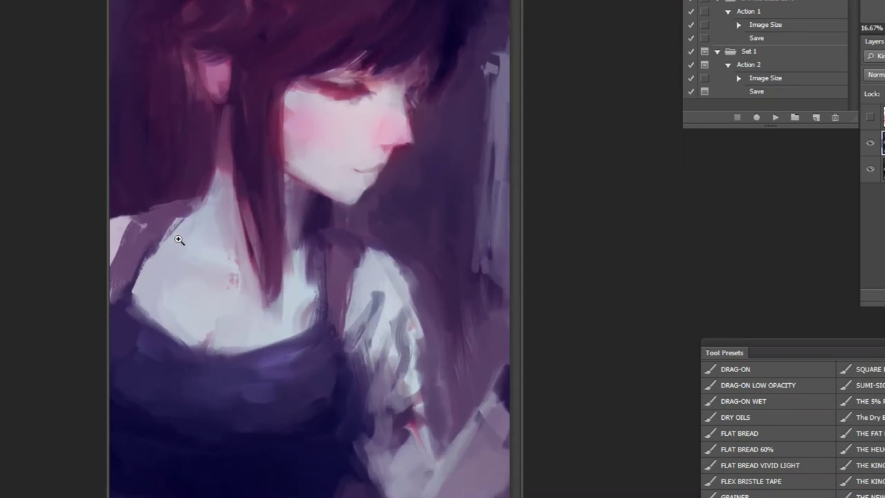
alt+click(223, 381)
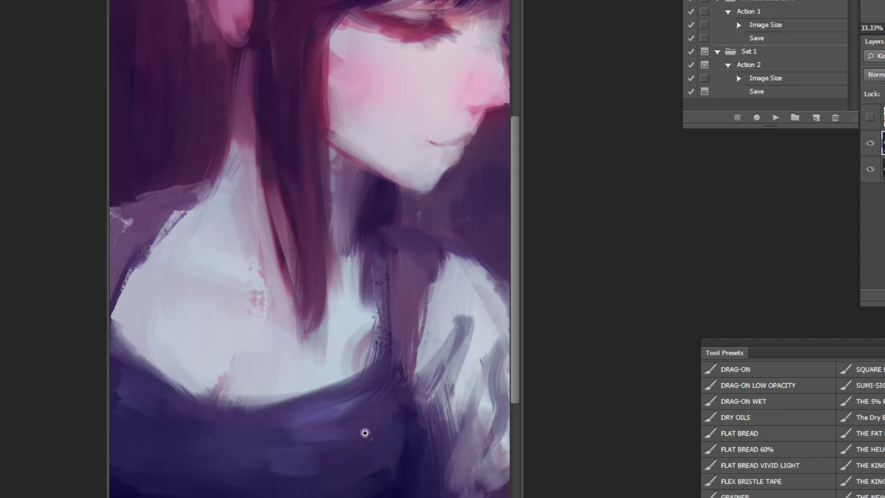
scroll(304, 394, down, 1)
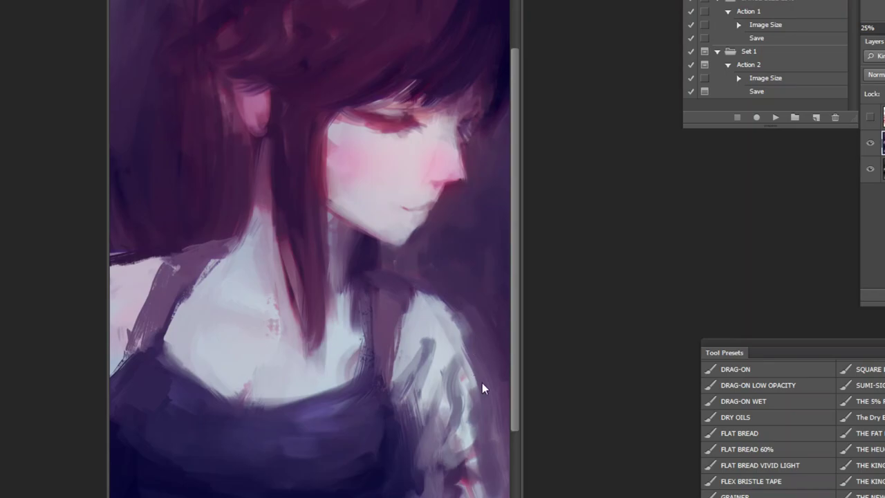
drag(500, 304, 489, 414)
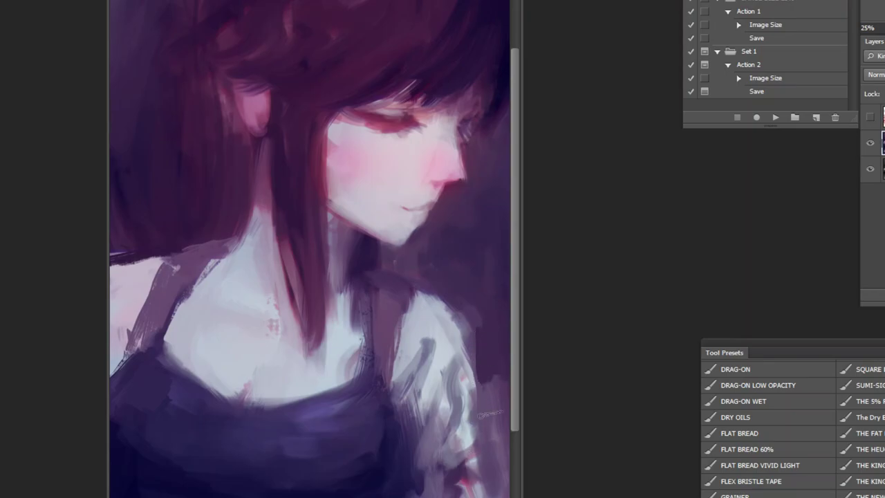
scroll(442, 358, down, 3)
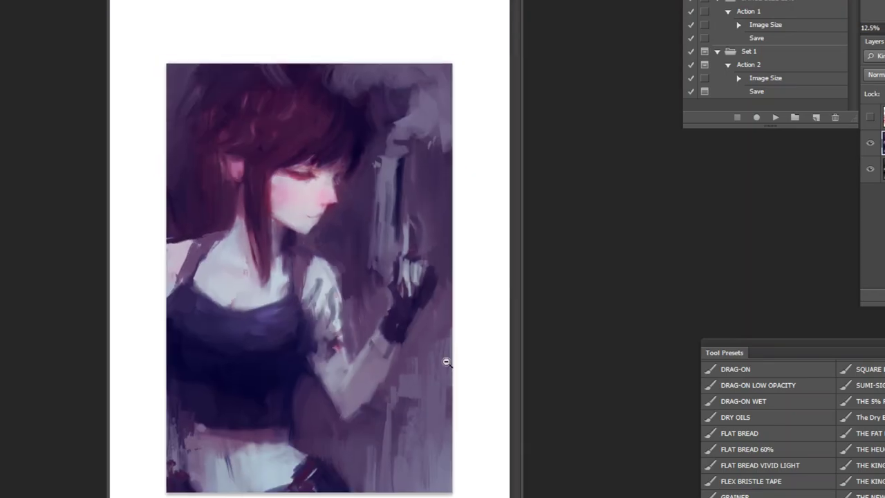
Sample a colour near the ear and repaint the ear's front edge down to the lobe
alt+click(408, 274)
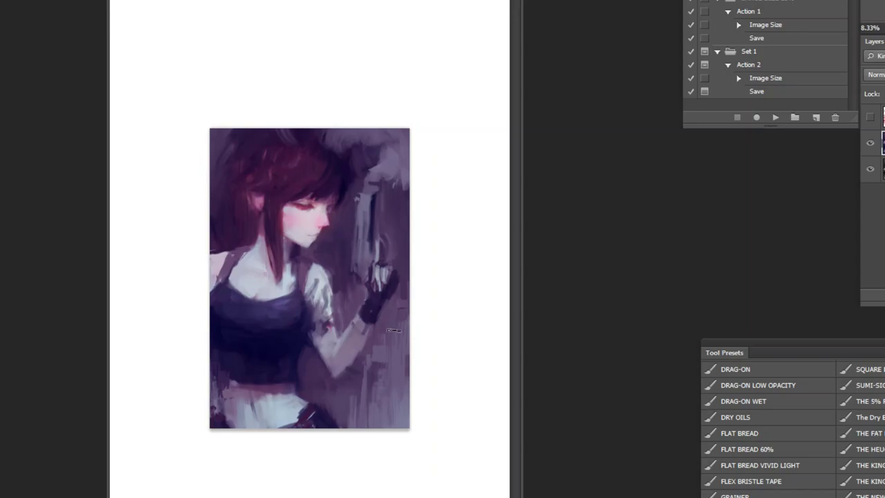
ctrl+click(402, 237)
ctrl+click(402, 237)
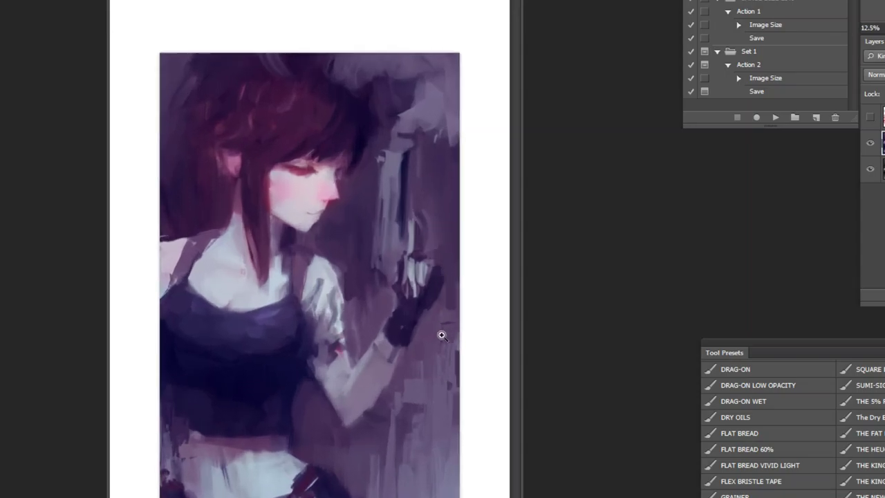
ctrl+click(237, 96)
alt+click(204, 156)
drag(186, 156, 188, 197)
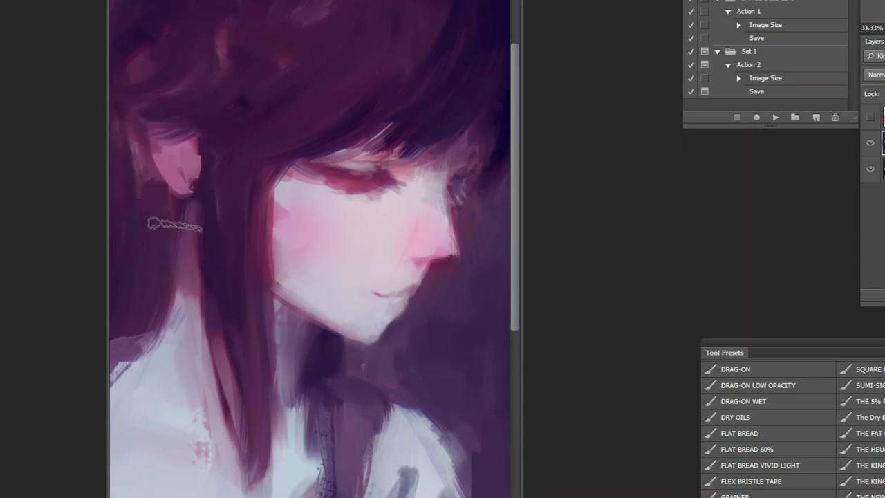
Sample the background purple and brush it over the upper back edge of the hair
alt+click(212, 242)
alt+click(213, 241)
alt+click(213, 241)
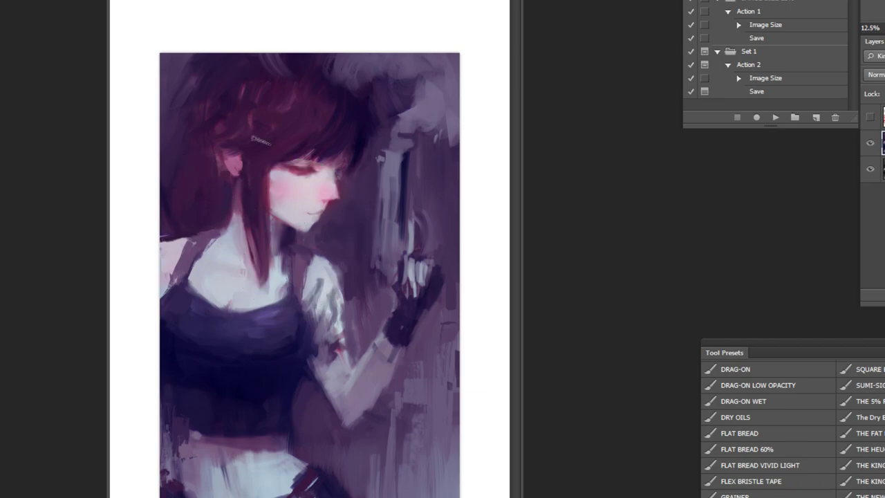
alt+click(184, 76)
drag(191, 73, 216, 57)
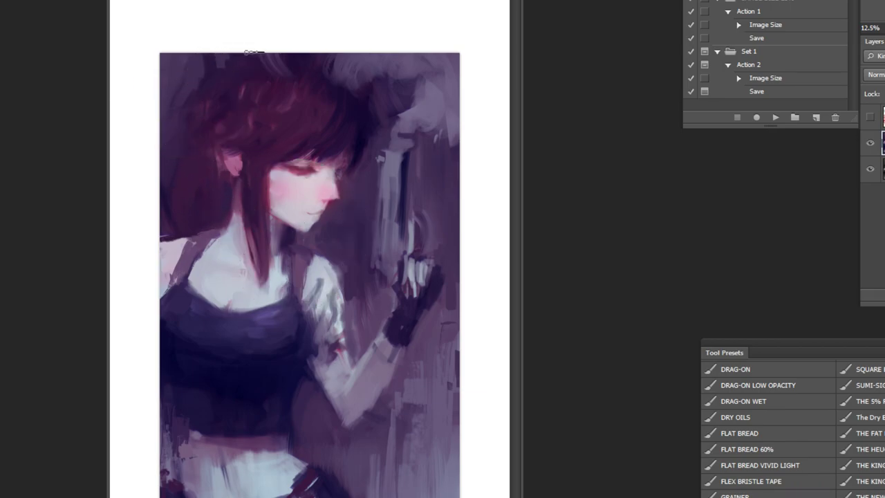
Flip the canvas horizontally and paint a soft pink tint on the lower lip, blending it towards the chin
click(775, 117)
click(293, 179)
click(305, 190)
click(318, 196)
click(320, 197)
click(320, 198)
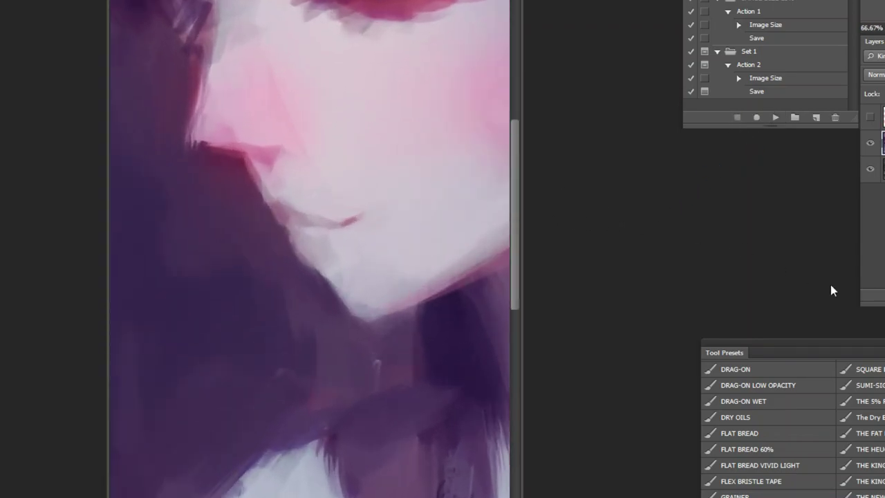
scroll(791, 432, up, 3)
scroll(767, 421, down, 1)
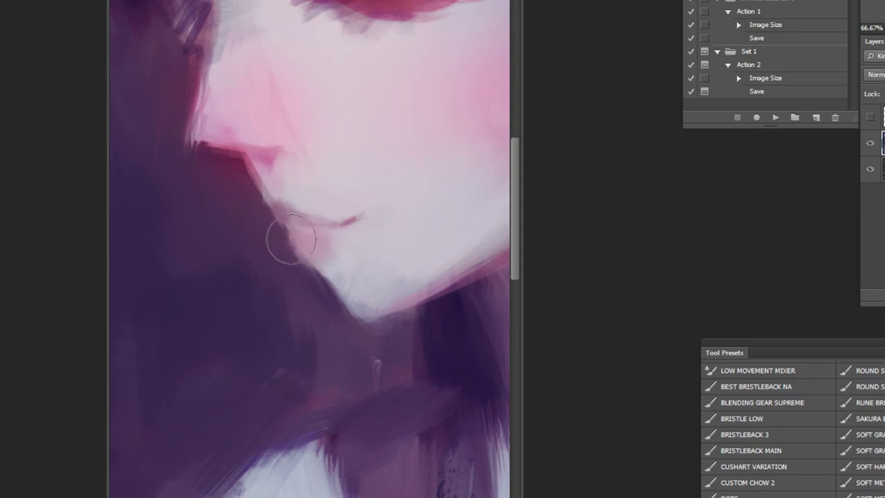
alt+click(385, 278)
alt+click(385, 279)
alt+click(394, 292)
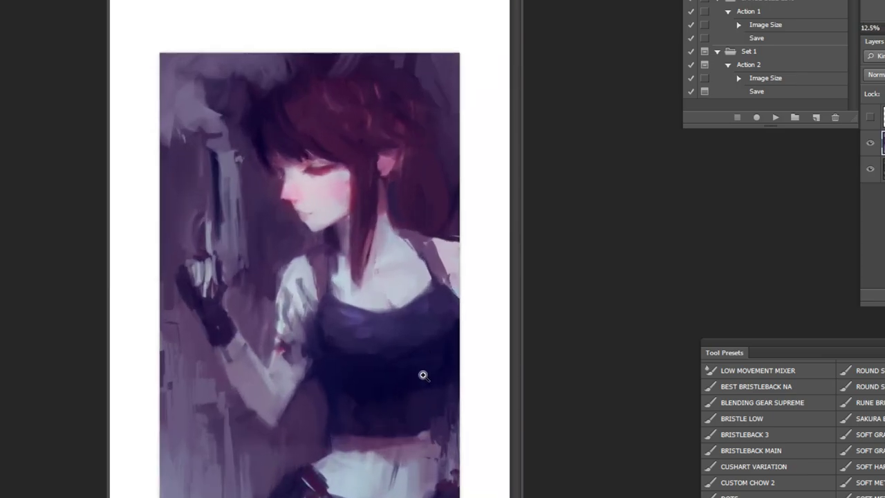
Repaint the jawline with pale grey strokes where it meets the hair lock and soften the edge of the chin
alt+click(424, 366)
alt+click(424, 366)
ctrl+click(419, 481)
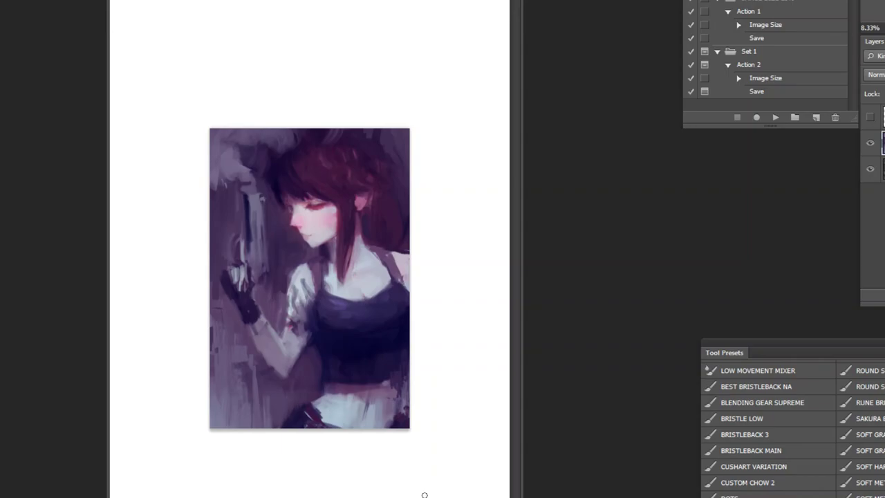
alt+click(225, 357)
click(868, 495)
alt+click(225, 344)
scroll(357, 175, up, 4)
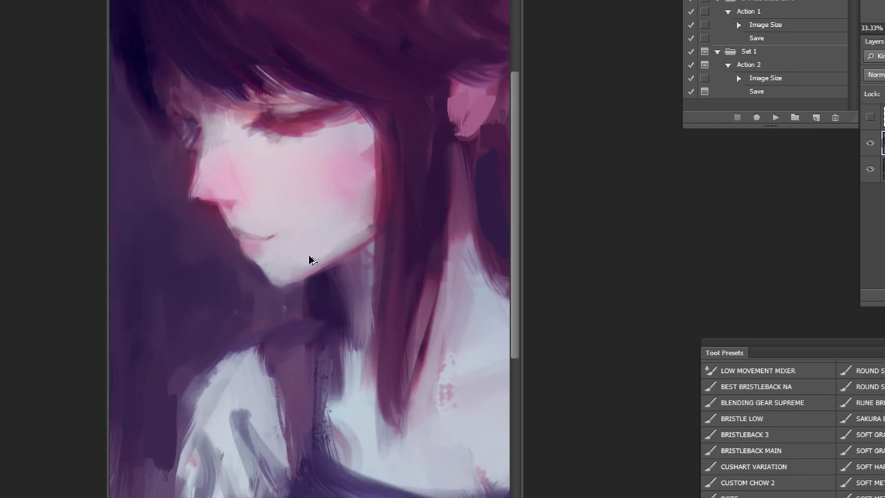
scroll(255, 218, up, 2)
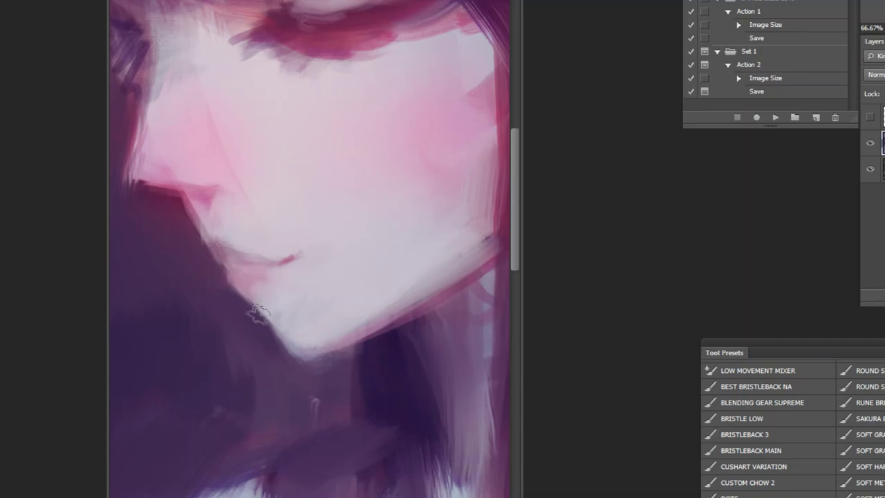
scroll(410, 282, down, 2)
scroll(410, 283, down, 2)
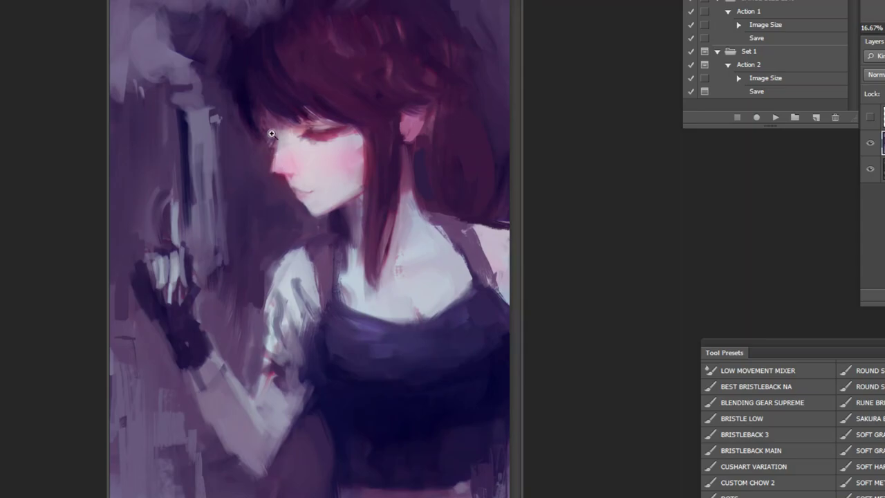
Touch up the face's front edge with a short stroke in a sampled colour, and flip the canvas horizontally
scroll(267, 141, up, 4)
alt+click(290, 282)
drag(282, 279, 278, 250)
scroll(409, 298, down, 5)
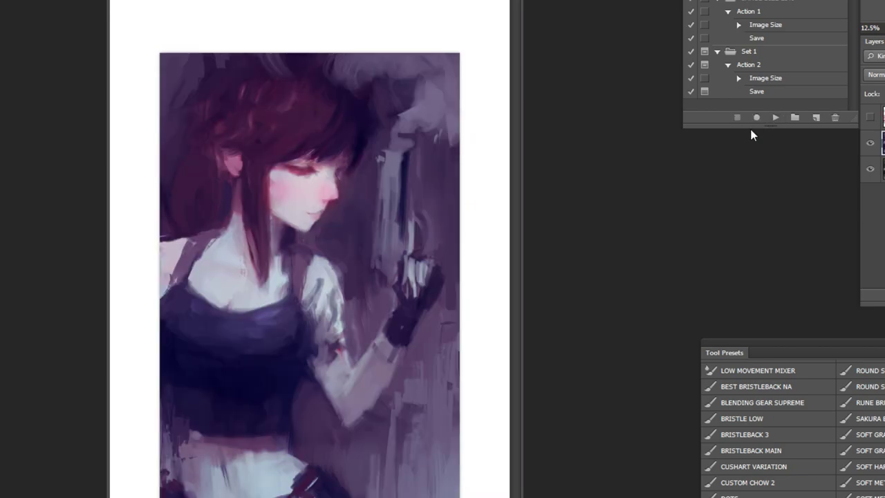
scroll(437, 461, down, 1)
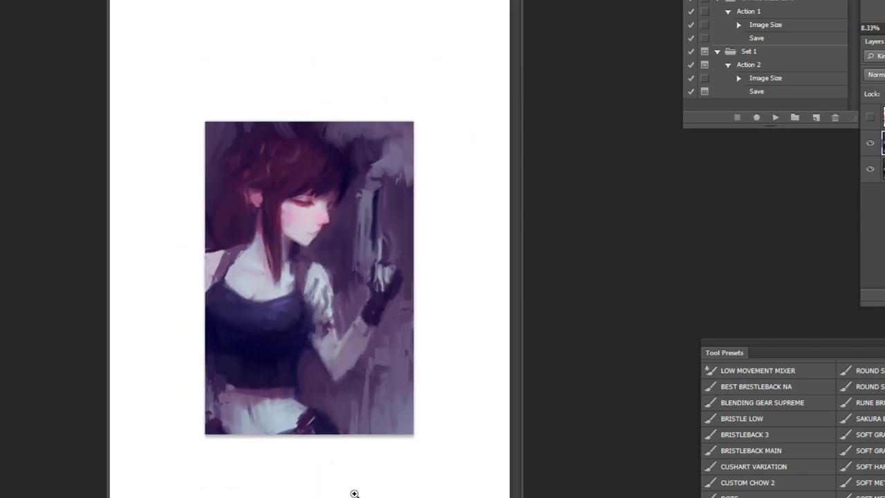
Brush speckled texture marks over the purple background behind the back of the hair
scroll(354, 493, up, 1)
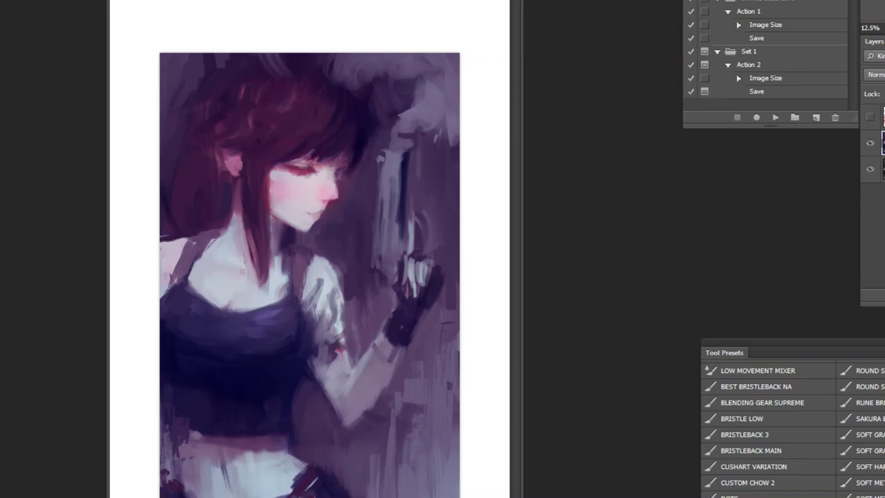
scroll(767, 428, up, 2)
scroll(768, 429, down, 5)
scroll(768, 428, down, 1)
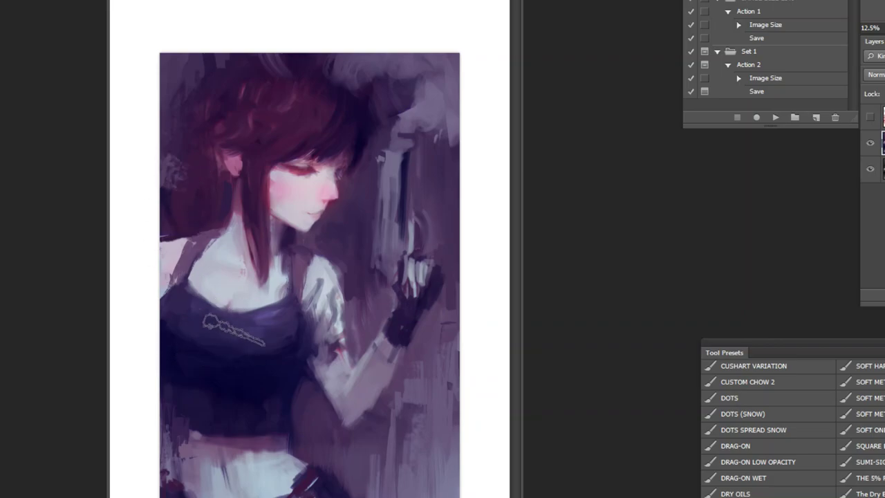
alt+click(436, 333)
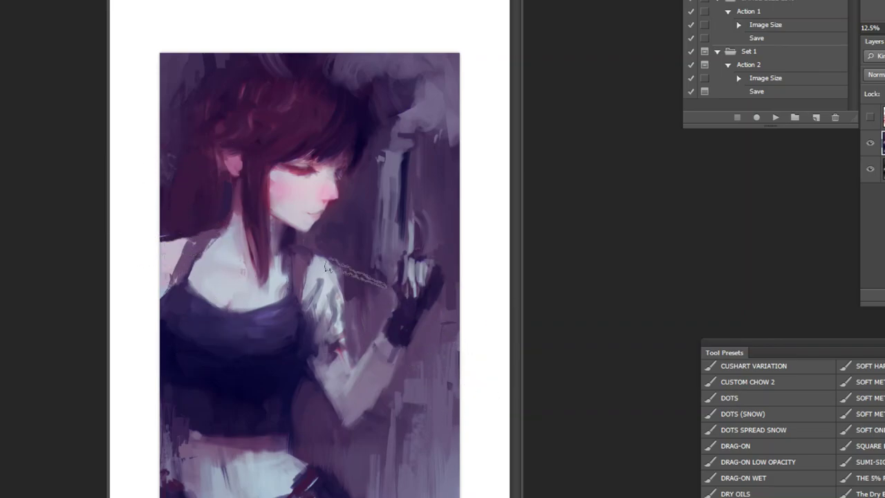
Sample the shoulder strap's purple and touch up the edge where the back hair meets the strap
ctrl+click(166, 198)
ctrl+click(156, 185)
key(b)
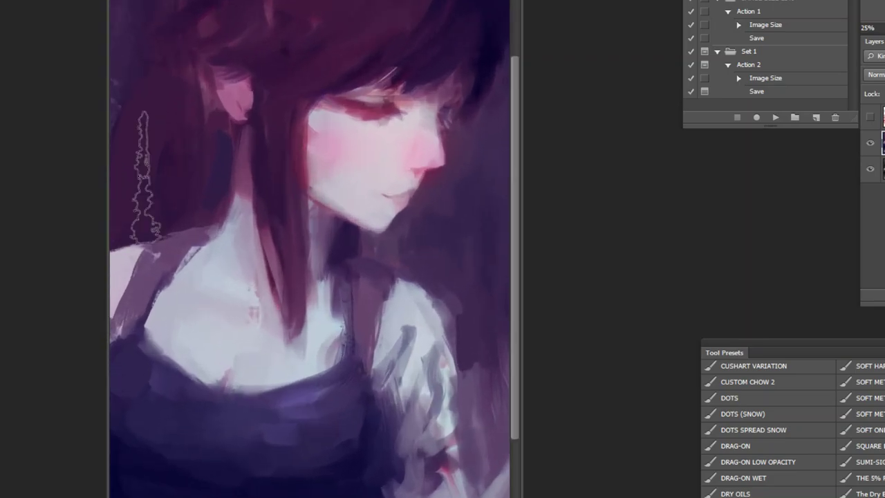
alt+click(163, 250)
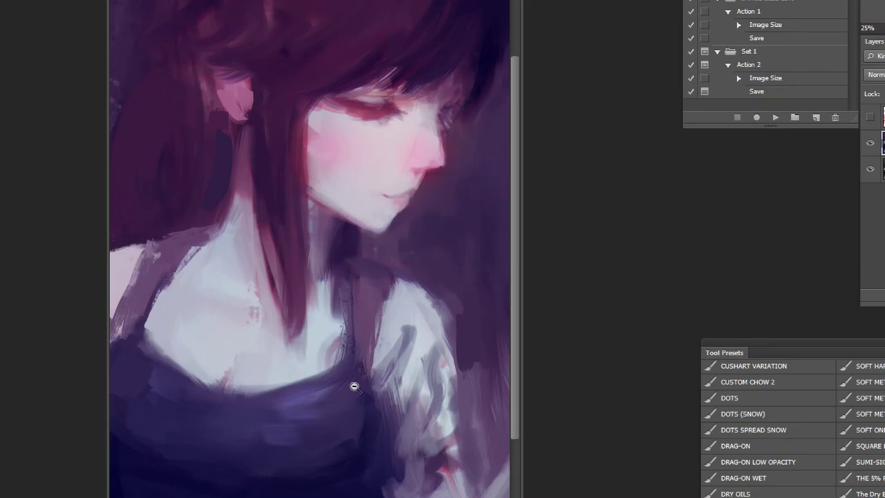
key(ctrl+minus)
key(ctrl+minus)
key(ctrl+minus)
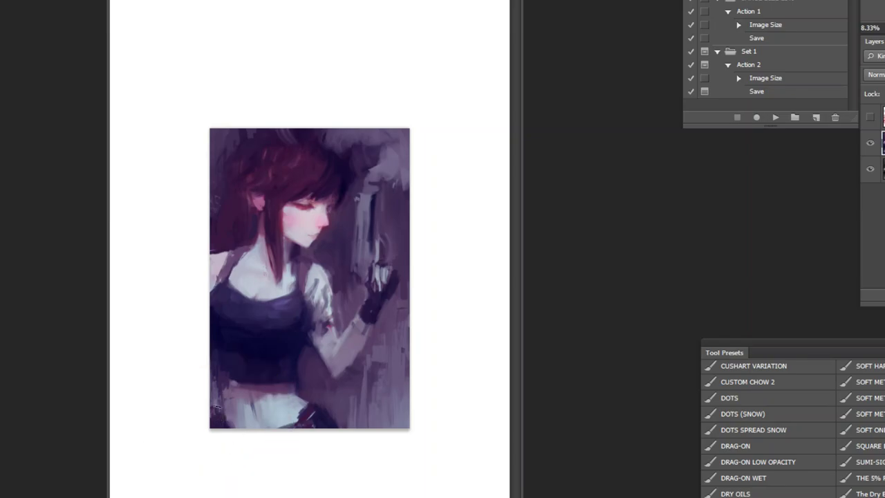
Try two large sweeping dark curves across the torso and waist, and undo them
key(v)
key(ctrl+alt+z)
mouse_move(367, 352)
mouse_down()
mouse_move(345, 338)
mouse_move(276, 325)
mouse_move(219, 412)
mouse_up()
drag(351, 429, 229, 472)
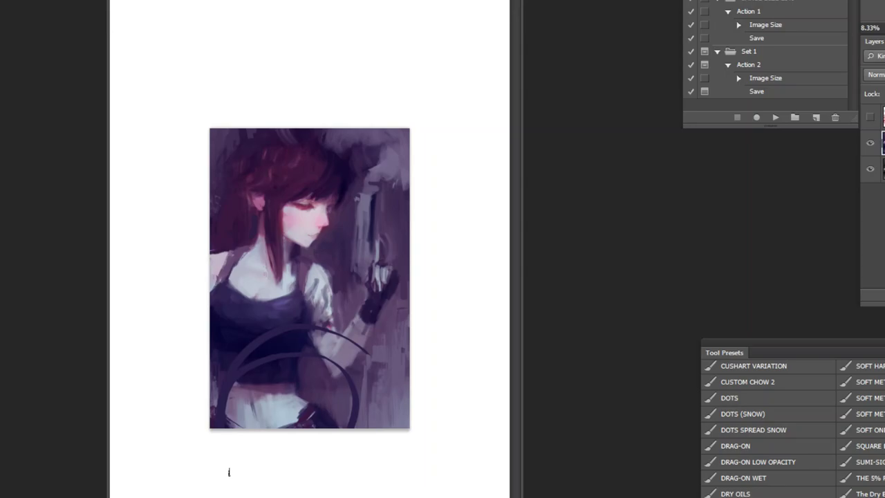
key(ctrl+alt+z)
key(ctrl+alt+z)
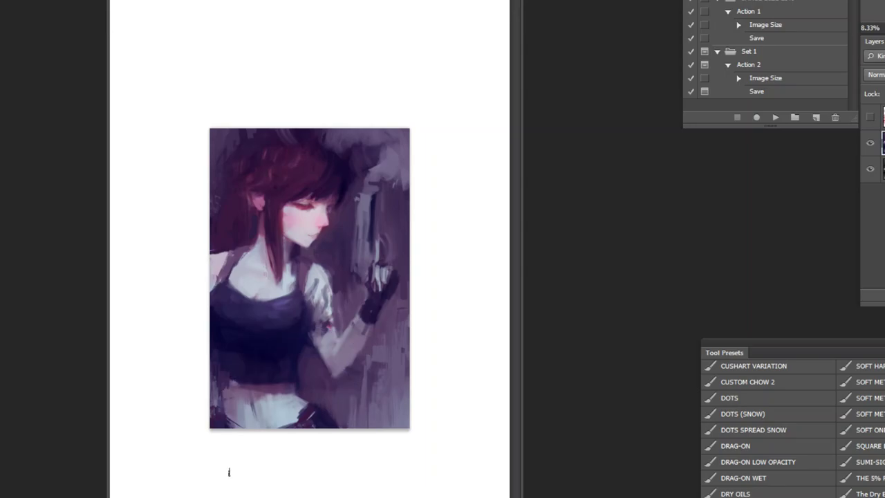
Enlarge the brush and lay short soft strokes over the skin beside the shoulder strap and along the collarbone
key(z)
click(247, 271)
click(243, 273)
click(872, 430)
key([)
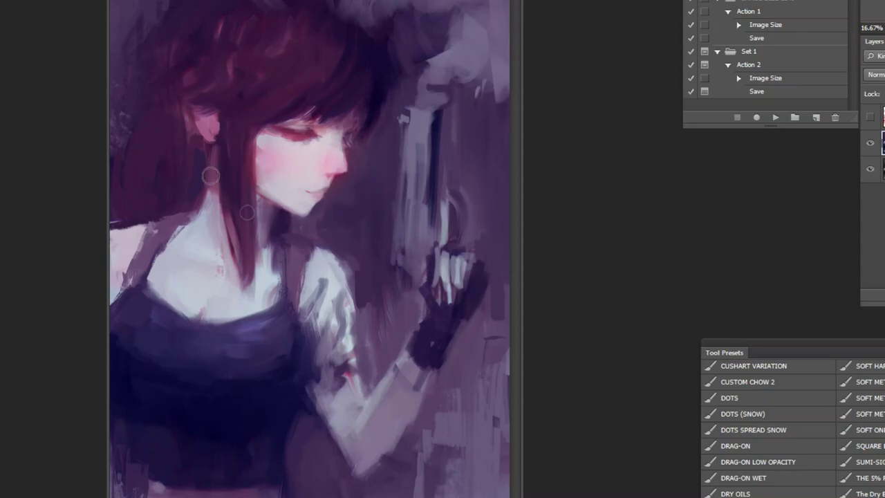
scroll(122, 242, up, 1)
key(bracketright)
key(bracketright)
key(bracketright)
mouse_move(202, 241)
mouse_down()
mouse_move(188, 278)
mouse_move(181, 266)
mouse_up()
drag(270, 255, 255, 264)
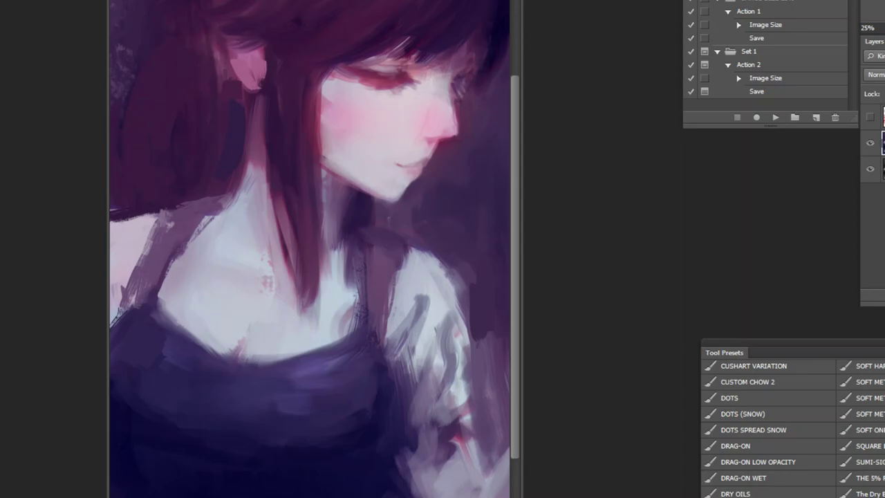
Sample the nose's pink and glaze it over the tattooed upper arm, blending the tattoo marks with sampled arm tones
alt+click(432, 128)
mouse_move(425, 273)
mouse_down()
mouse_move(415, 296)
mouse_move(442, 308)
mouse_move(434, 346)
mouse_up()
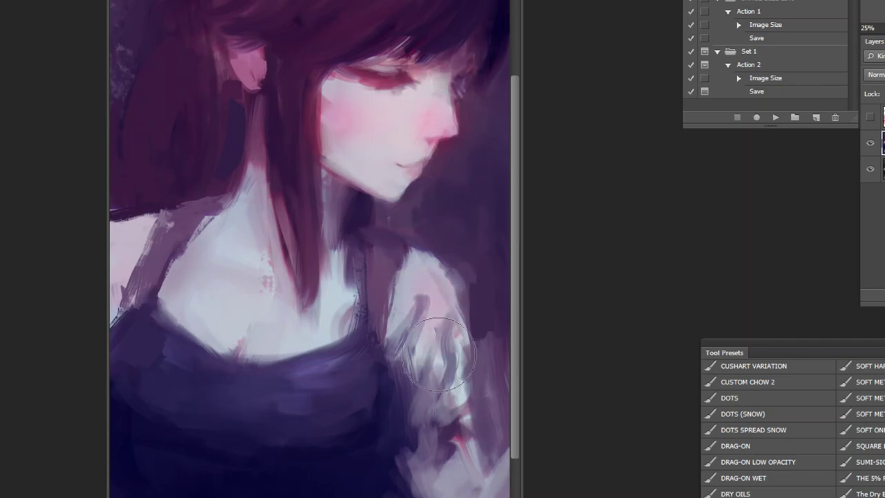
alt+click(444, 338)
alt+click(444, 339)
alt+click(416, 387)
scroll(243, 312, up, 3)
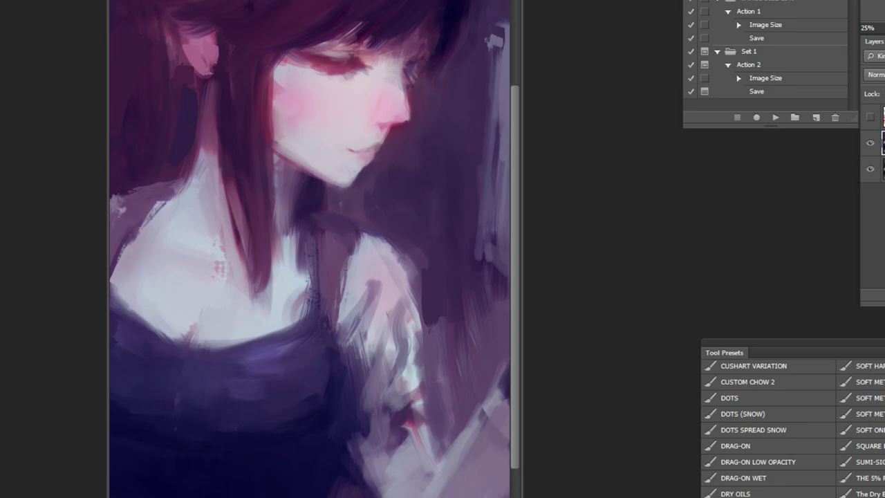
Touch up the dark top and the inner edge of the tattooed arm with short strokes, and flip the canvas horizontally
drag(264, 404, 261, 448)
key(ctrl+minus)
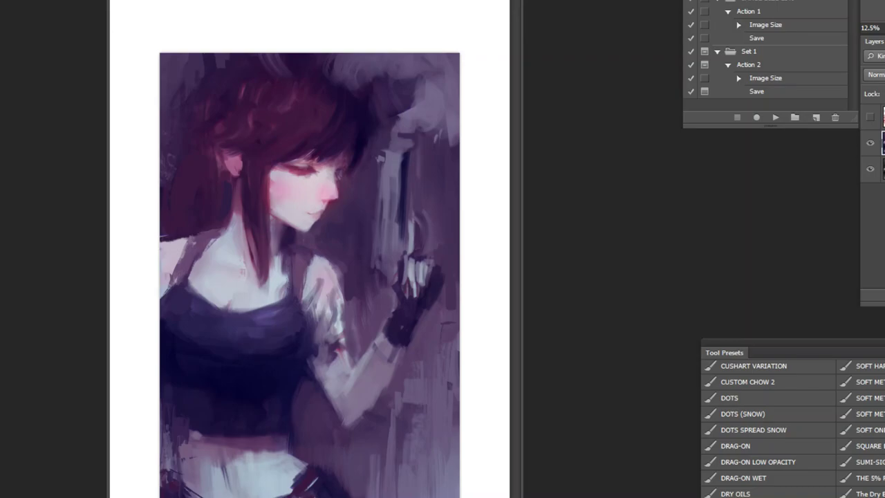
drag(317, 317, 313, 322)
alt+click(314, 315)
click(774, 117)
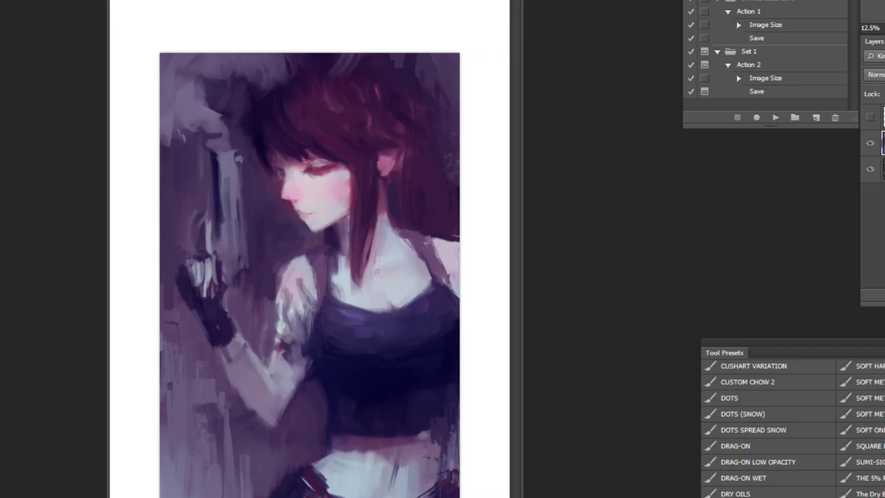
Create a new white 3729 × 1988 pixel document from the Clipboard preset and paste the copied landscape painting
click(2, 0)
key(n)
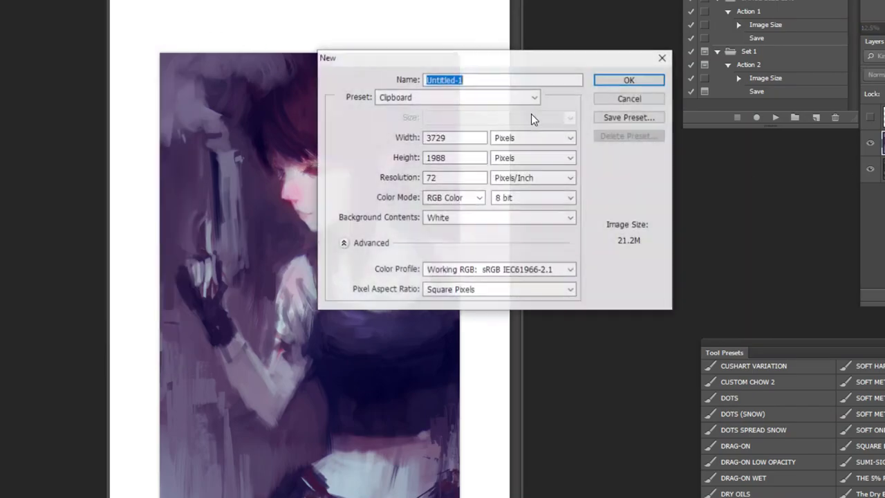
click(624, 79)
key(ctrl+v)
key(ctrl+minus)
key(ctrl+minus)
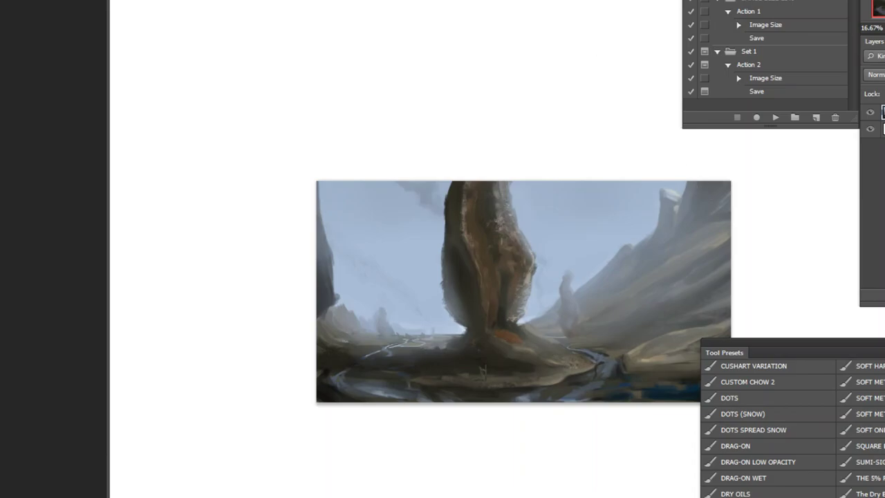
Reposition and resize the document window to frame the whole landscape painting
mouse_move(512, 290)
mouse_down()
mouse_move(418, 268)
mouse_move(436, 277)
mouse_up()
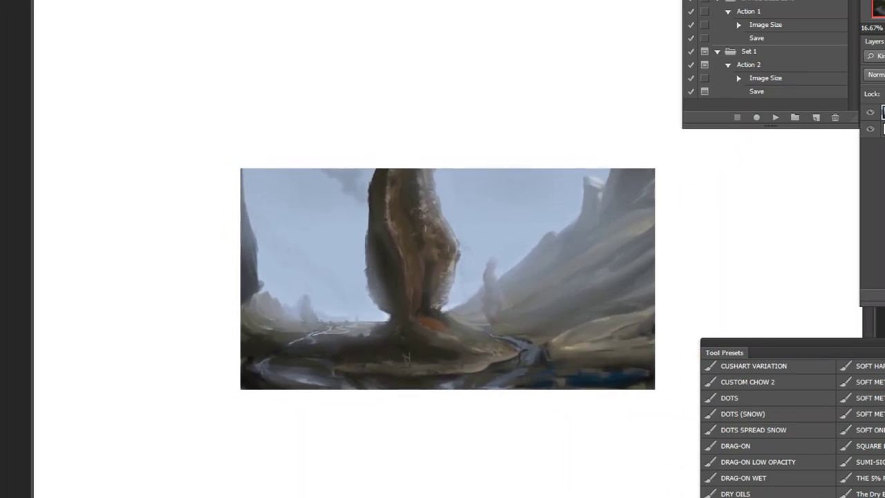
mouse_move(32, 0)
mouse_down()
mouse_move(206, 93)
mouse_move(283, 164)
mouse_up()
drag(546, 172, 347, 55)
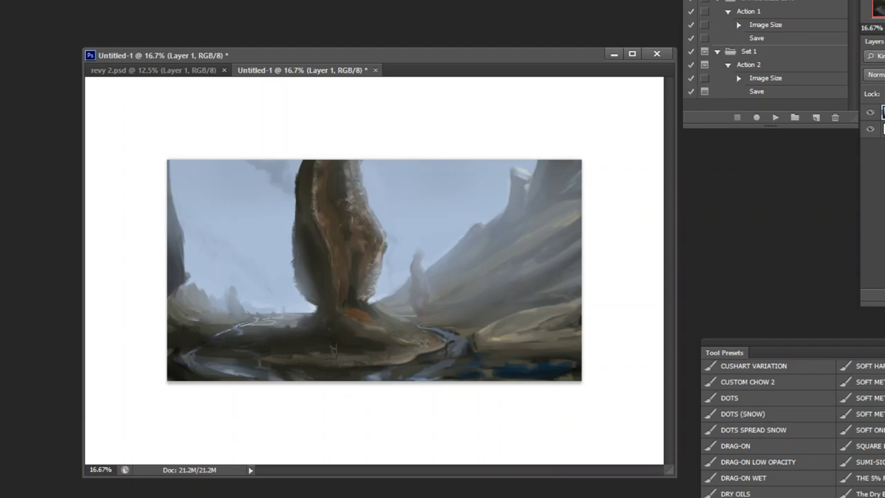
Add a new layer above the landscape painting and choose a foreground colour for the brush
key(ctrl+shift+alt+n)
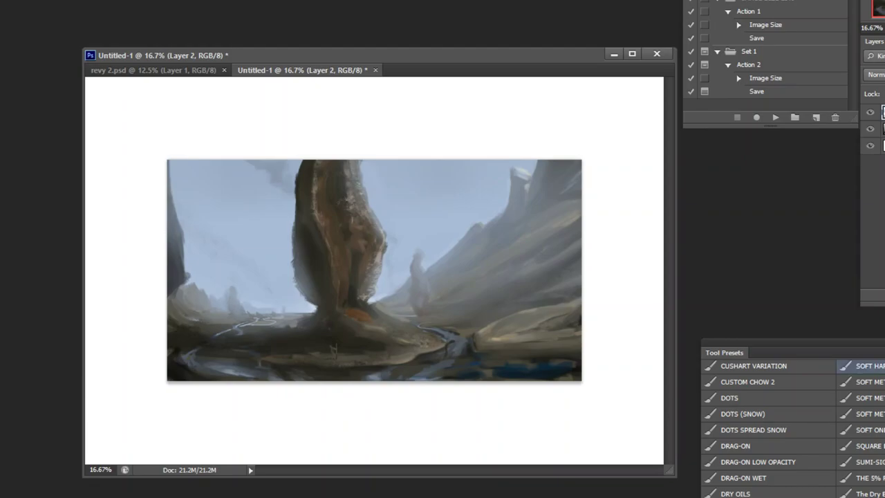
scroll(861, 430, down, 3)
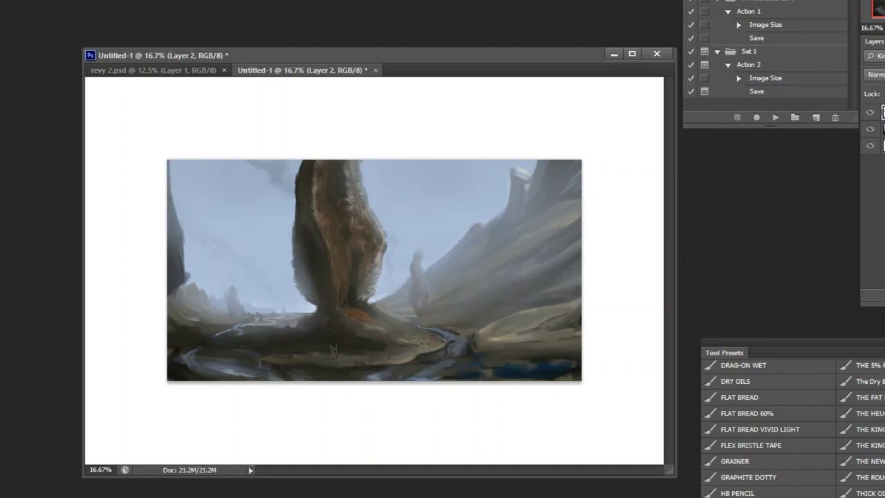
key(n)
click(554, 253)
click(596, 239)
click(713, 228)
Try a short stroke beside the lower sky-side edge of the rock pillar, and undo it
mouse_move(397, 273)
mouse_down()
mouse_move(415, 303)
mouse_move(404, 279)
mouse_move(373, 305)
mouse_move(388, 299)
mouse_move(376, 285)
mouse_up()
key(ctrl+z)
key(ctrl+alt+z)
key(ctrl+alt+z)
Paint over the lit brown face of the rock pillar, simplifying its texture and adding a small mark at the horizon
drag(397, 290, 377, 289)
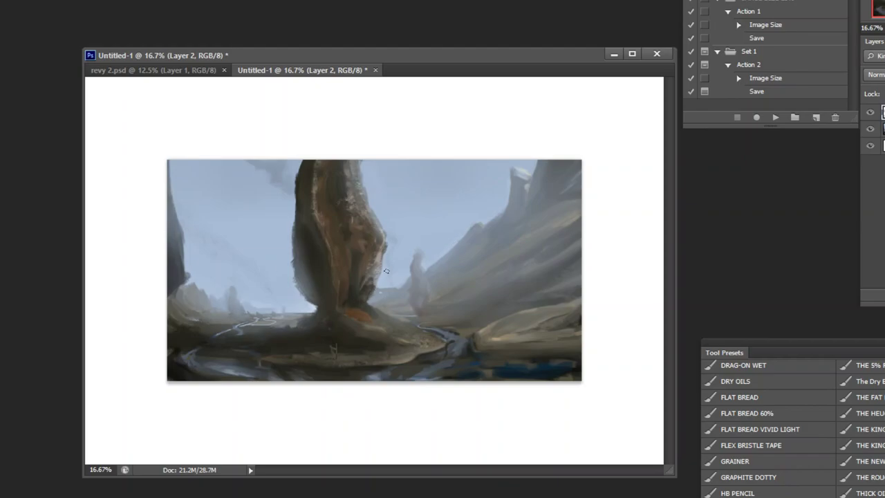
mouse_move(365, 287)
mouse_down()
mouse_move(366, 266)
mouse_move(344, 204)
mouse_move(339, 209)
mouse_up()
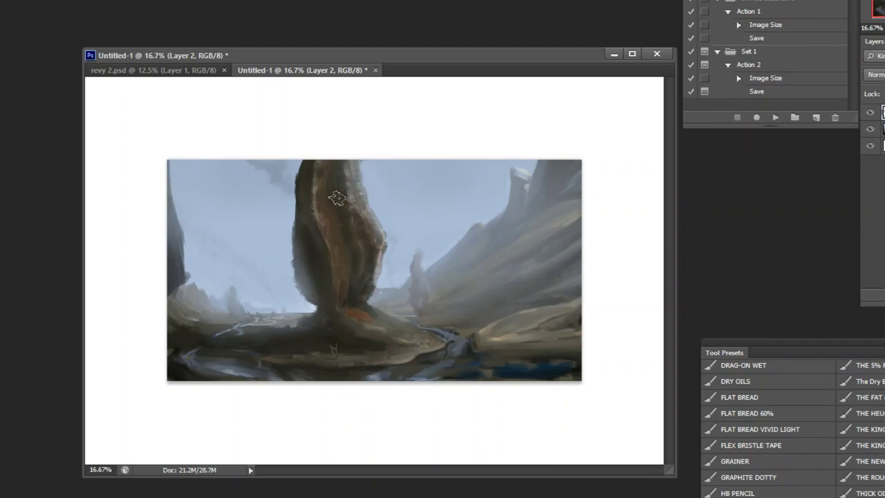
mouse_move(383, 235)
mouse_down()
mouse_move(354, 221)
mouse_move(363, 252)
mouse_move(361, 276)
mouse_move(354, 252)
mouse_move(352, 280)
mouse_move(374, 247)
mouse_move(358, 293)
mouse_move(360, 243)
mouse_up()
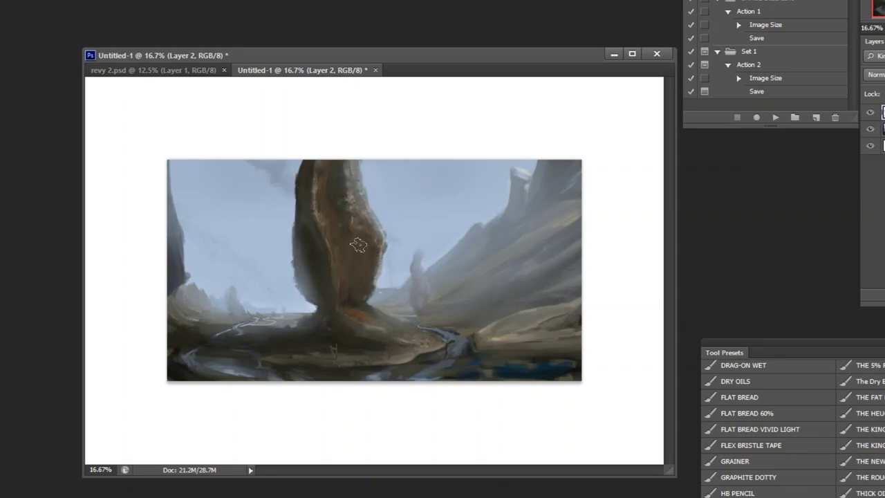
Try two long diagonal strokes from the hillside sky towards the rock pillar, and undo them
drag(618, 152, 375, 257)
mouse_move(472, 222)
mouse_down()
mouse_move(397, 197)
mouse_move(368, 206)
mouse_move(398, 266)
mouse_up()
key(ctrl+alt+z)
key(ctrl+alt+z)
Sample a dark foreground tone and paint a shadow streak down the middle of the rock pillar to its base
alt+click(178, 377)
click(131, 1)
click(131, 117)
drag(313, 235, 326, 323)
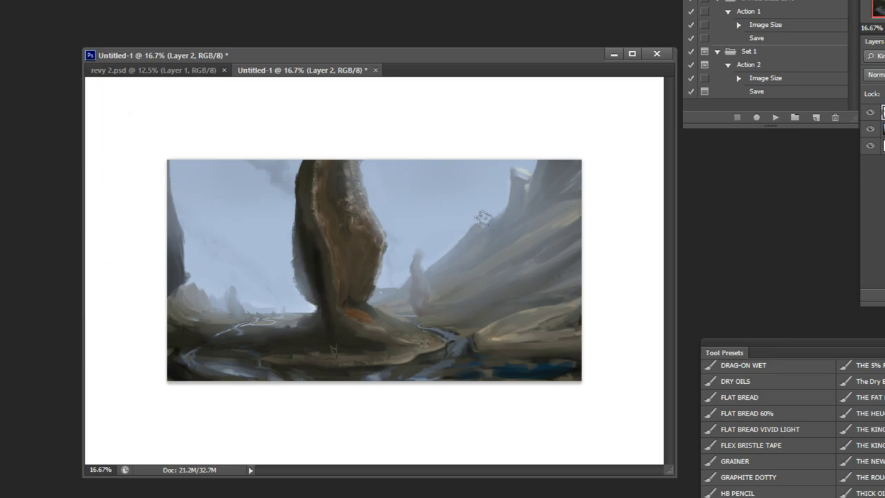
Enlarge the brush, broaden the dark shading on the rock pillar, and merge the paint layer into the landscape layer
key(bracketright)
key(bracketright)
key(bracketright)
key(bracketright)
key(ctrl+z)
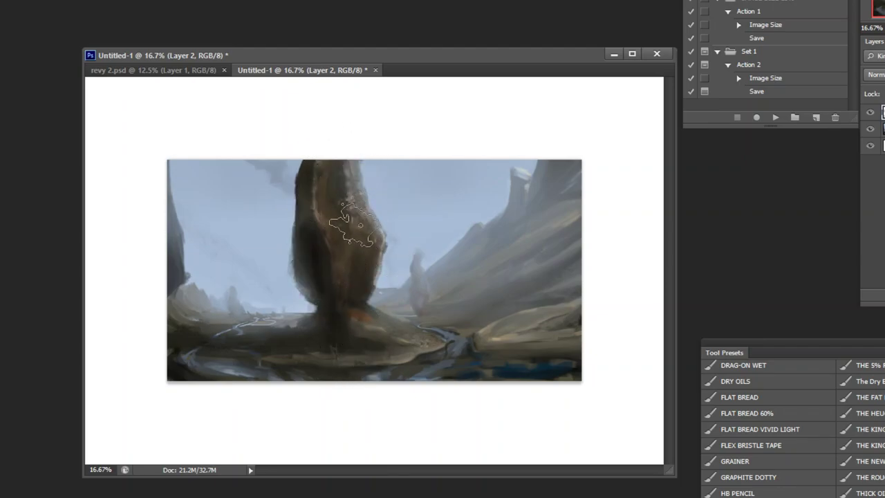
key(ctrl+e)
Sample the rock pillar's brown, pick a brighter, more saturated version, and paint it over the pillar's lit face
alt+click(355, 256)
click(2, 277)
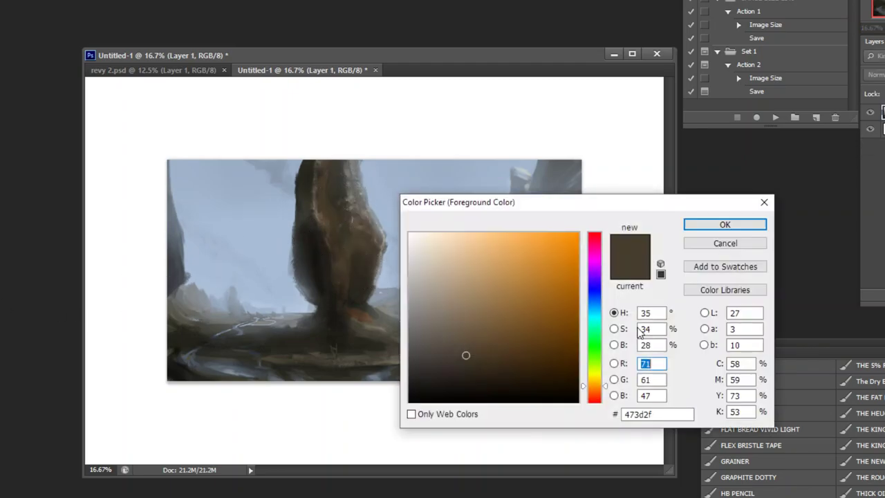
click(489, 275)
click(688, 231)
mouse_move(349, 220)
mouse_down()
mouse_move(365, 265)
mouse_move(382, 268)
mouse_move(350, 204)
mouse_move(353, 265)
mouse_move(345, 200)
mouse_up()
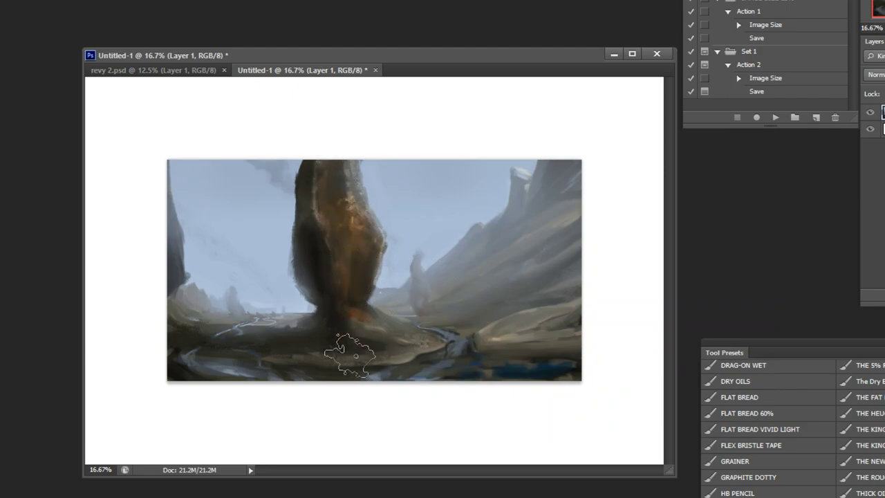
Undo the last bright strokes, add warm brown touches to the pillar on a new layer, and merge it into the landscape layer
key(ctrl+alt+z)
key(ctrl+alt+z)
key(ctrl+alt+shift+n)
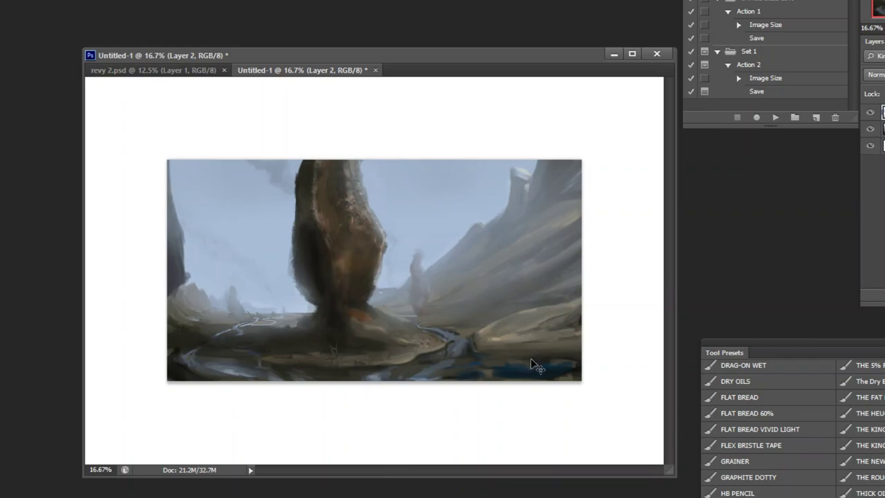
key(ctrl+e)
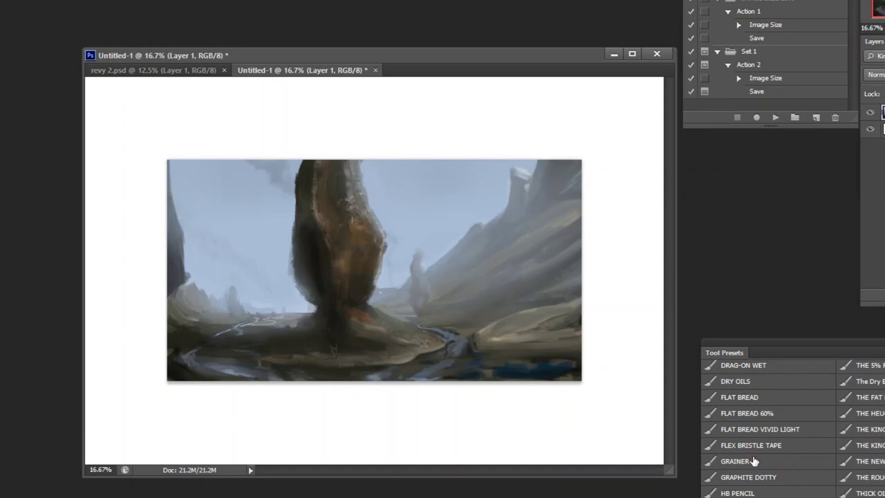
Switch to the FLAT BREAD brush, reduce its size, and paint hazy distant hills along the horizon left of the pillar
click(749, 399)
key([)
mouse_move(283, 305)
mouse_down()
mouse_move(357, 325)
mouse_move(290, 302)
mouse_move(269, 321)
mouse_move(283, 305)
mouse_move(293, 312)
mouse_move(267, 302)
mouse_move(308, 322)
mouse_up()
key(ctrl+z)
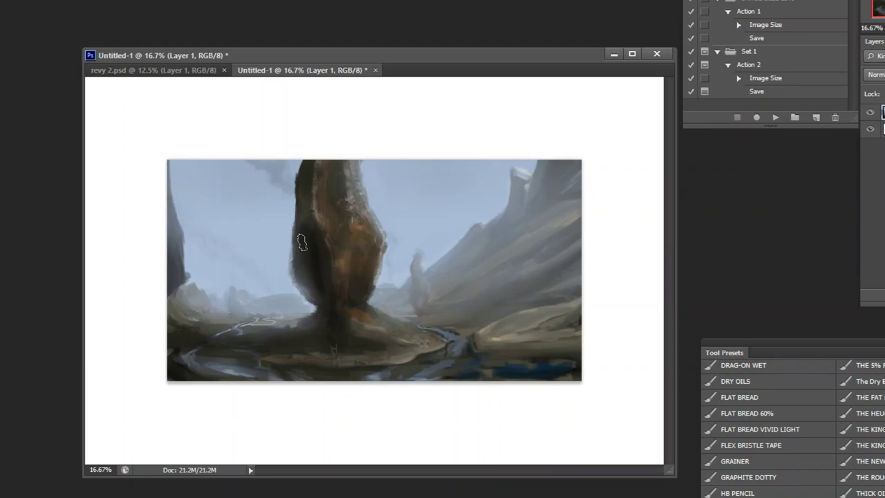
Enlarge the brush, choose a new paint colour, and dab a soft pinkish cloud into the sky right of the pillar
key(bracketright)
key(bracketright)
key(bracketright)
click(2, 394)
mouse_move(473, 263)
mouse_down()
mouse_move(455, 220)
mouse_move(522, 237)
mouse_move(443, 238)
mouse_move(431, 225)
mouse_move(446, 226)
mouse_move(445, 246)
mouse_move(400, 224)
mouse_move(399, 252)
mouse_move(414, 213)
mouse_move(382, 204)
mouse_up()
click(724, 224)
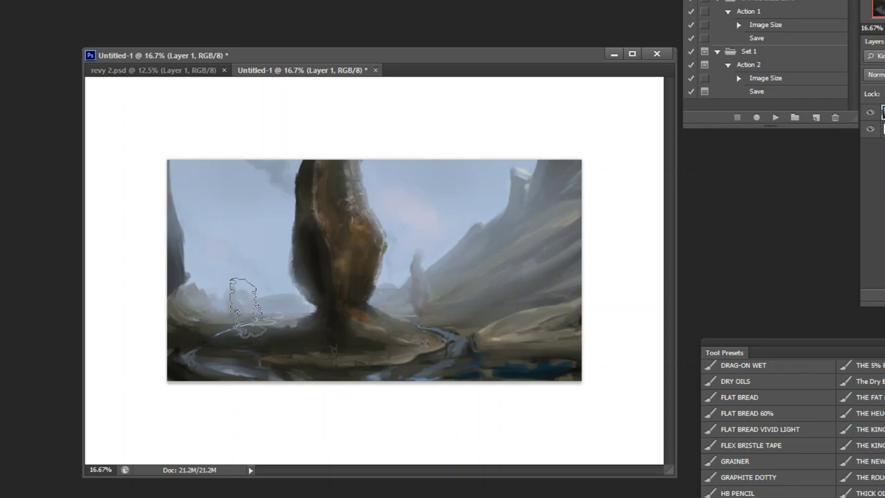
Reduce the brush, sample sky tones, and paint soft pinkish clouds into the sky left of the pillar
key(bracketleft)
key(bracketleft)
key(bracketleft)
alt+click(452, 180)
alt+click(186, 181)
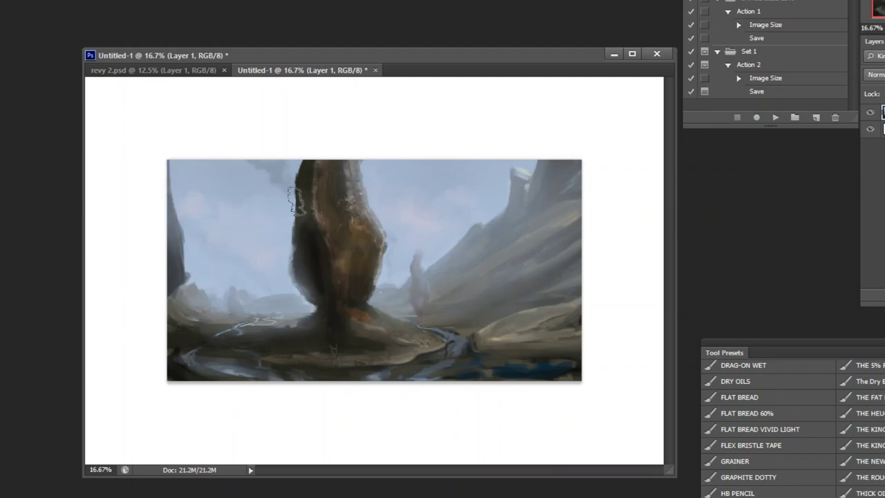
Add a new layer, try bright pink (#ee0759) marks in the landscape's upper-left corner, and undo them
click(2, 304)
click(558, 248)
click(599, 242)
click(573, 244)
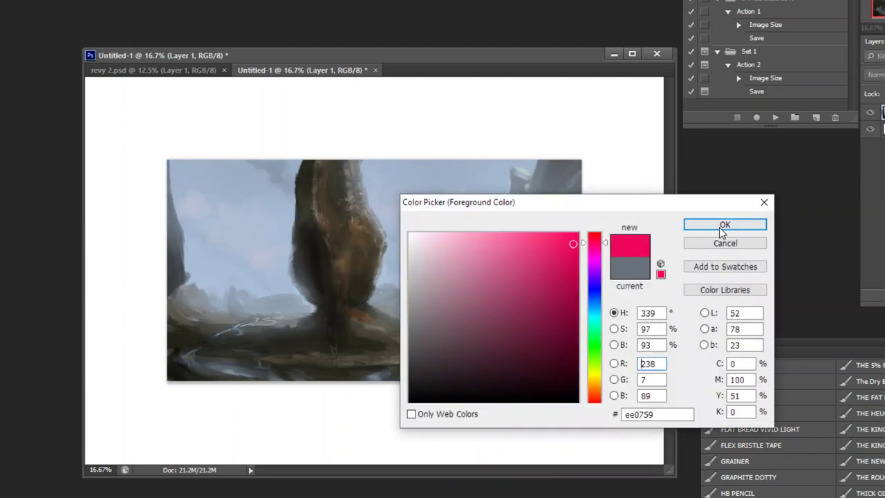
click(724, 226)
key(ctrl+shift+alt+n)
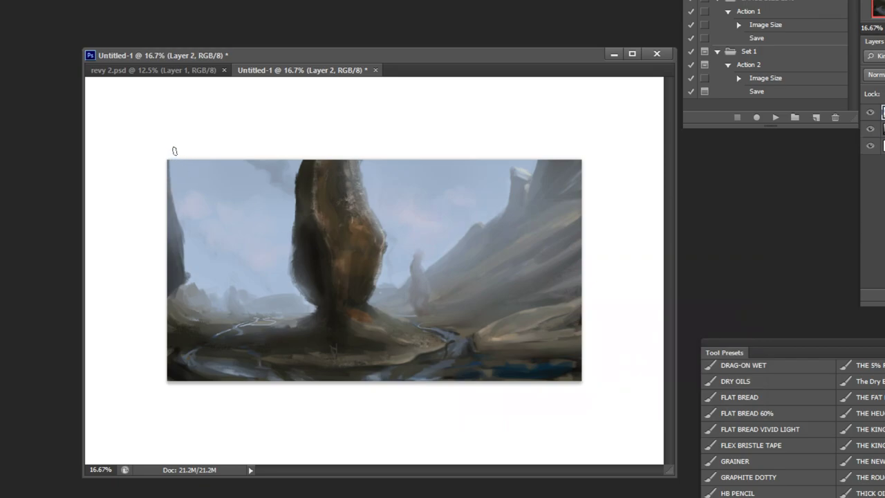
mouse_move(169, 187)
mouse_down()
mouse_move(202, 161)
mouse_move(173, 189)
mouse_move(193, 162)
mouse_up()
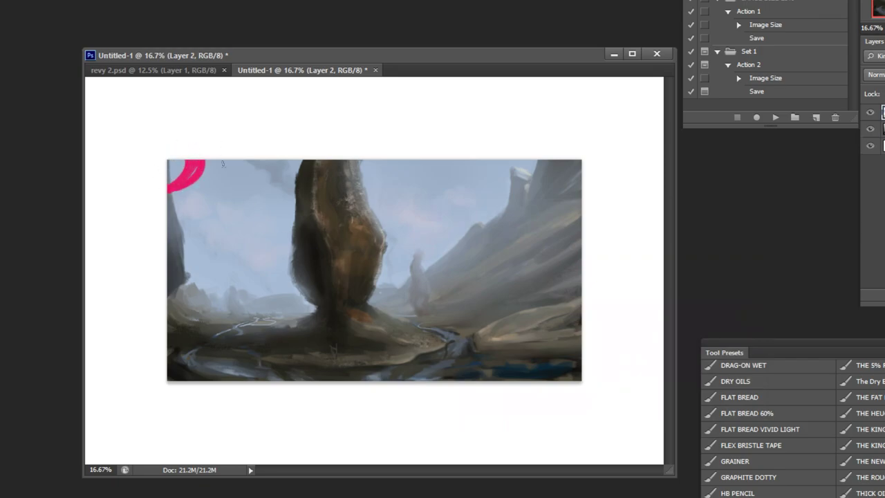
key(ctrl+z)
drag(169, 161, 170, 168)
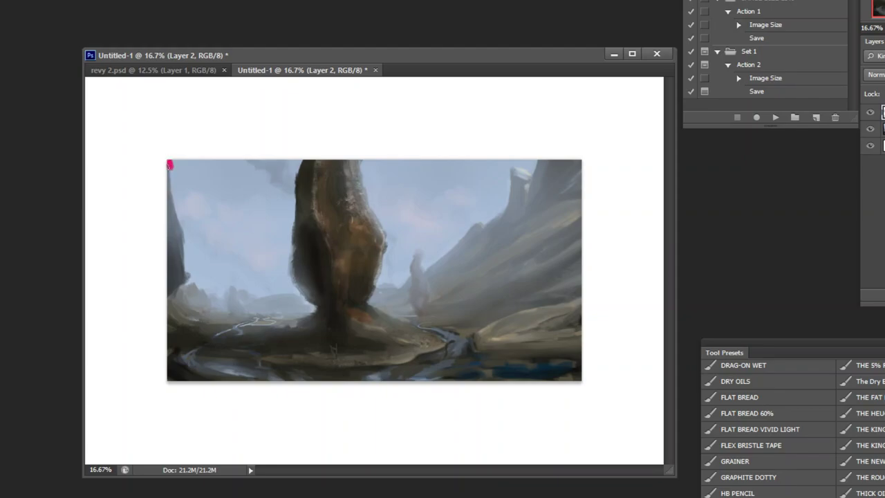
key(ctrl+z)
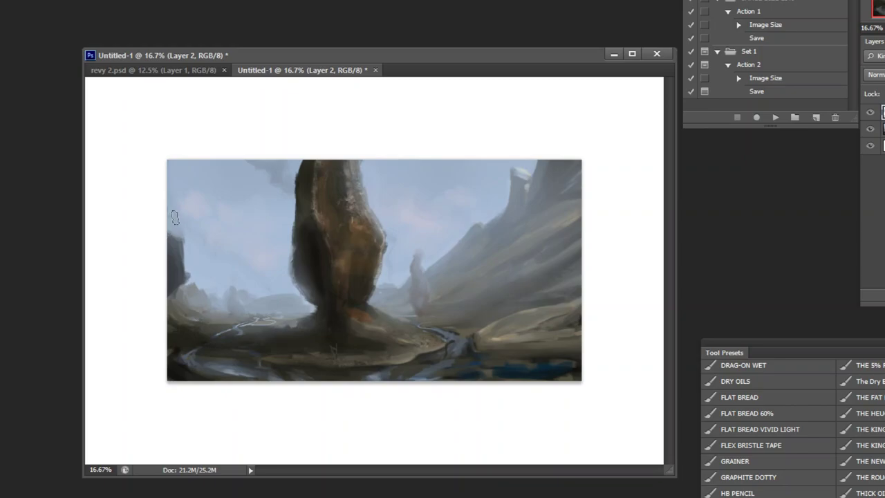
Reshape the dark rock at the landscape's left edge, and flip the image horizontally with the recorded action
drag(172, 232, 183, 279)
click(776, 118)
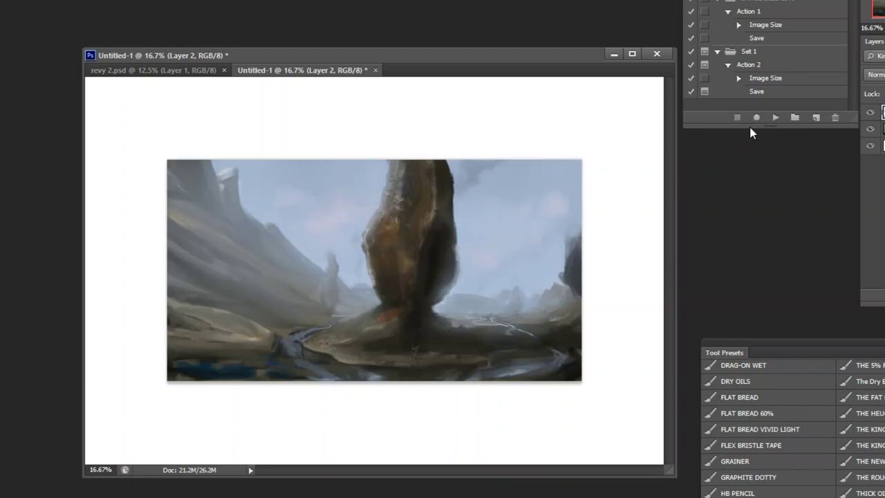
key(ctrl+z)
key(ctrl+z)
Sample a tone from the large pillar and repaint the small distant rock pillar darker against the haze
alt+click(413, 274)
drag(327, 314, 331, 266)
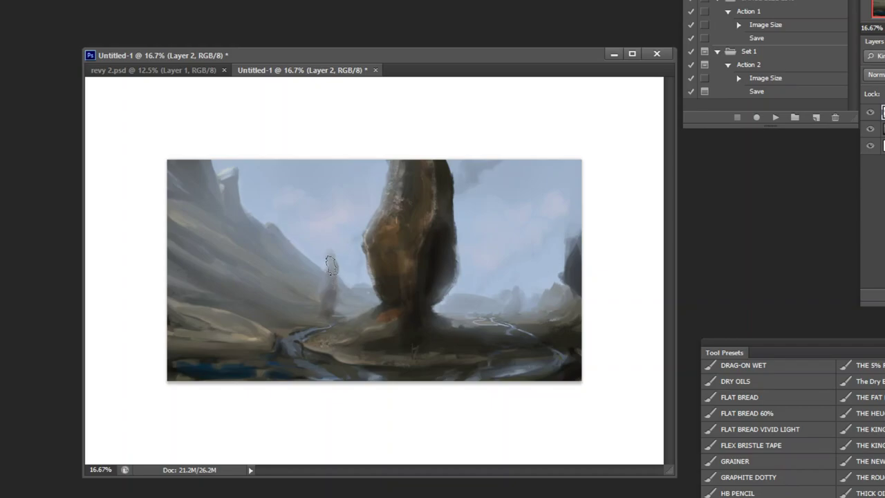
alt+click(329, 321)
alt+click(313, 287)
Darken and simplify the ground and winding stream in the valley right of the large pillar with a sampled tone
alt+click(421, 266)
mouse_move(536, 313)
mouse_down()
mouse_move(515, 318)
mouse_move(560, 320)
mouse_up()
alt+click(547, 327)
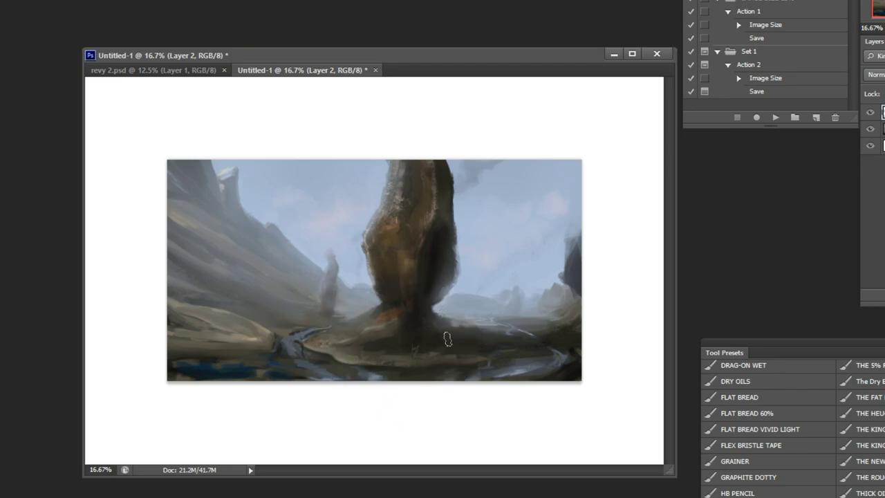
Try a stroke of sampled colour on the mound at the pillar's base, and undo it
alt+click(402, 316)
alt+click(377, 322)
drag(386, 320, 375, 339)
key(ctrl+z)
Enlarge the brush, cover the saturated blue water in the lower-left foreground with dark strokes, and flip the image back
key(])
key(])
key(])
key(])
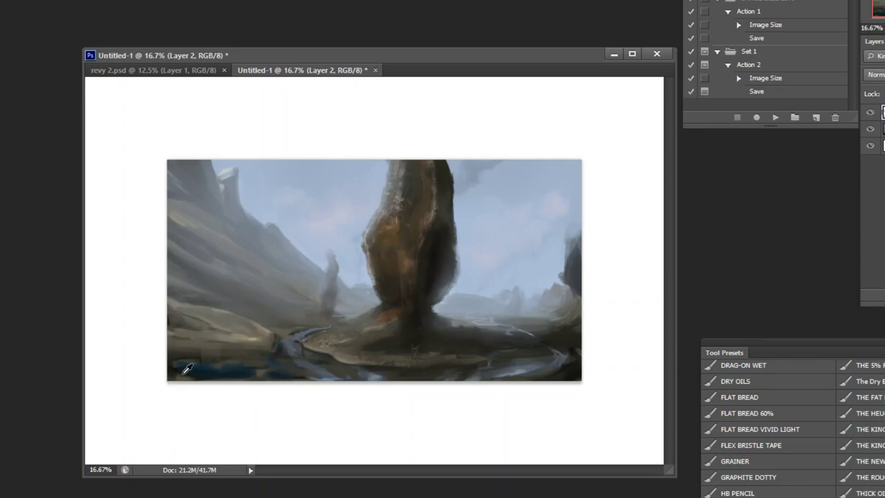
mouse_move(173, 375)
mouse_down()
mouse_move(241, 372)
mouse_move(252, 387)
mouse_move(237, 387)
mouse_move(311, 374)
mouse_move(223, 379)
mouse_move(294, 364)
mouse_move(217, 358)
mouse_move(249, 352)
mouse_up()
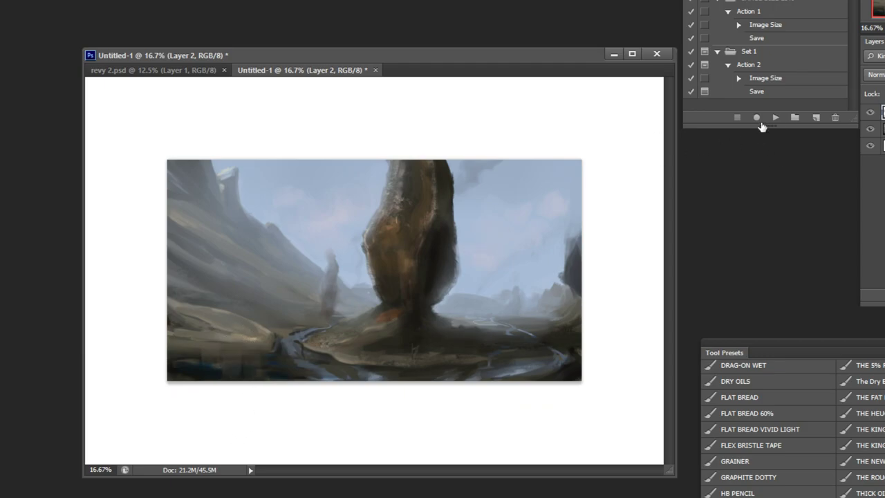
click(776, 118)
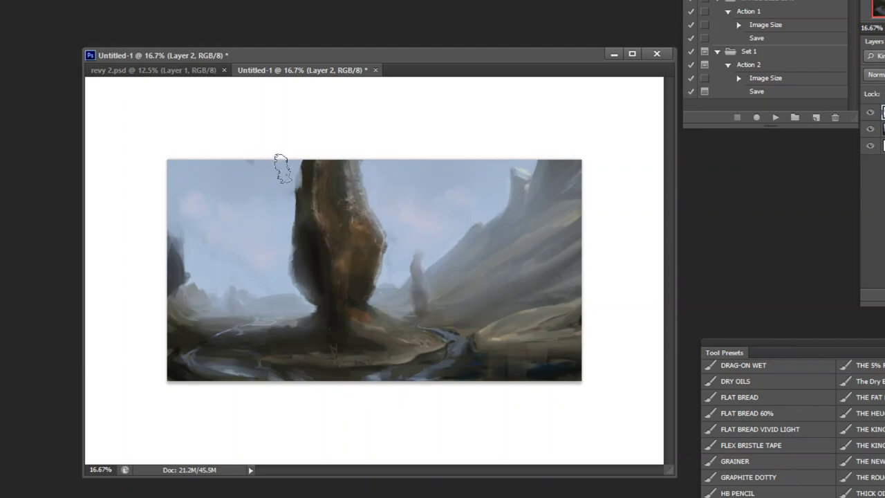
Undo a trial dark cloud, and paint subtle grey clouds beside the pillar's top and touches around the left-edge rock
mouse_move(277, 163)
mouse_down()
mouse_move(279, 196)
mouse_move(233, 173)
mouse_move(284, 210)
mouse_up()
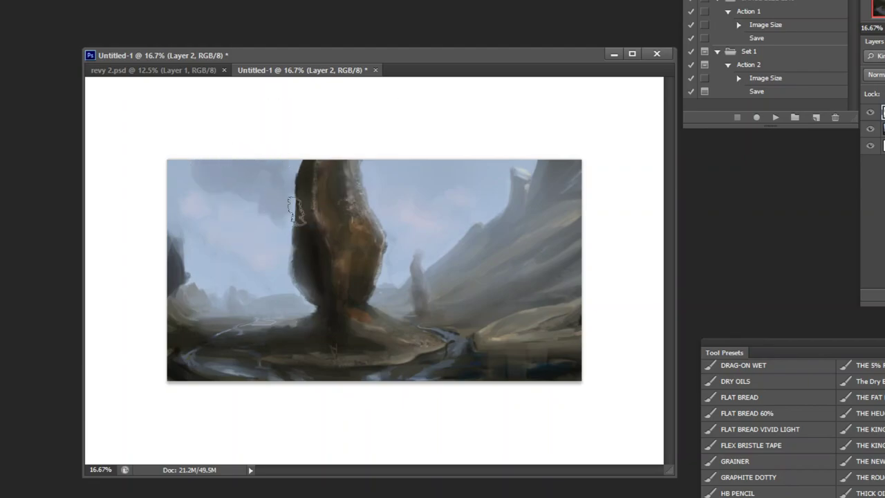
key(ctrl+z)
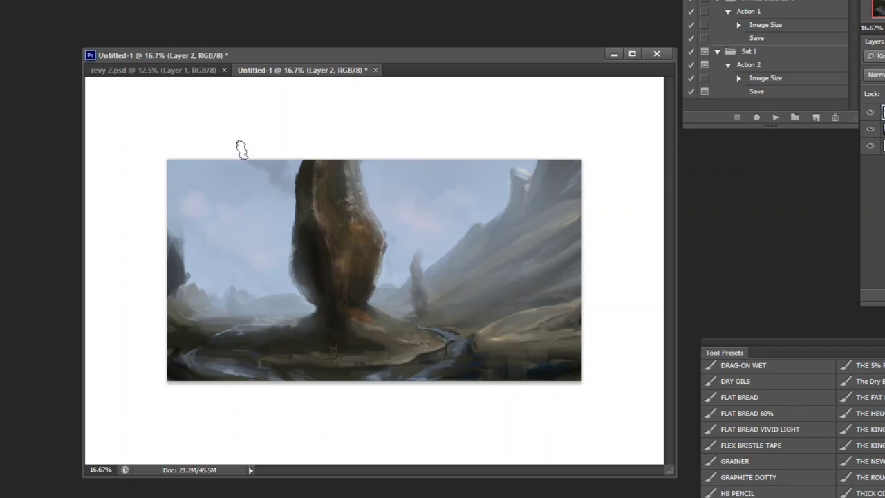
drag(376, 200, 382, 204)
drag(390, 171, 374, 174)
drag(187, 237, 206, 245)
drag(204, 286, 182, 279)
key(ctrl+minus)
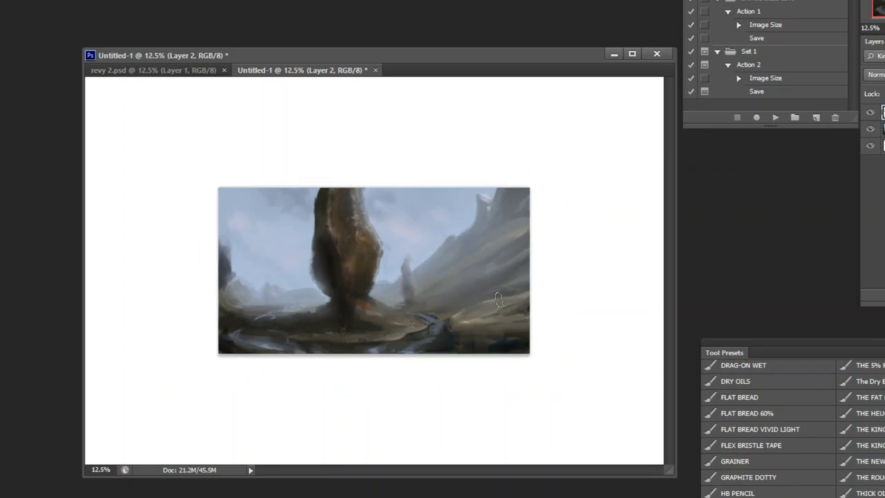
Sample sky and hillside tones and paint out the pale spire on the right ridge, reshaping it into a plain cliff edge
alt+click(378, 303)
alt+click(470, 195)
mouse_move(458, 211)
mouse_down()
mouse_move(494, 205)
mouse_move(457, 207)
mouse_move(475, 190)
mouse_up()
key(ctrl+alt+z)
alt+click(478, 214)
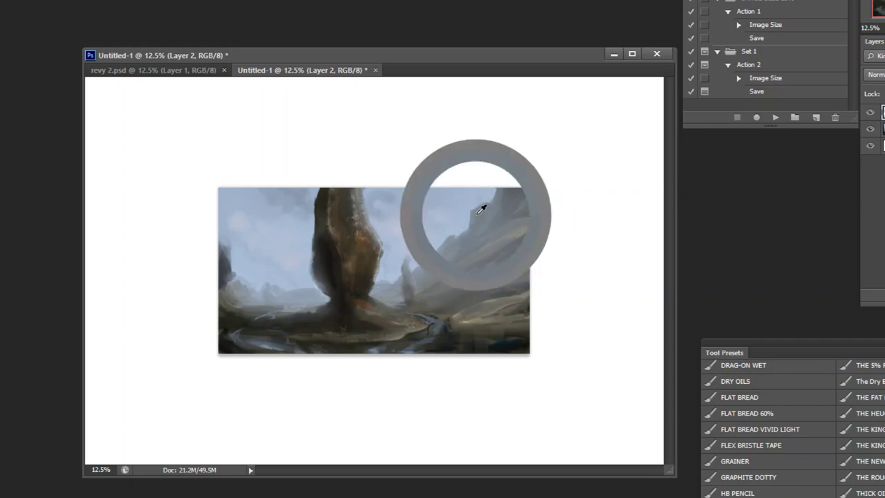
drag(477, 197, 477, 189)
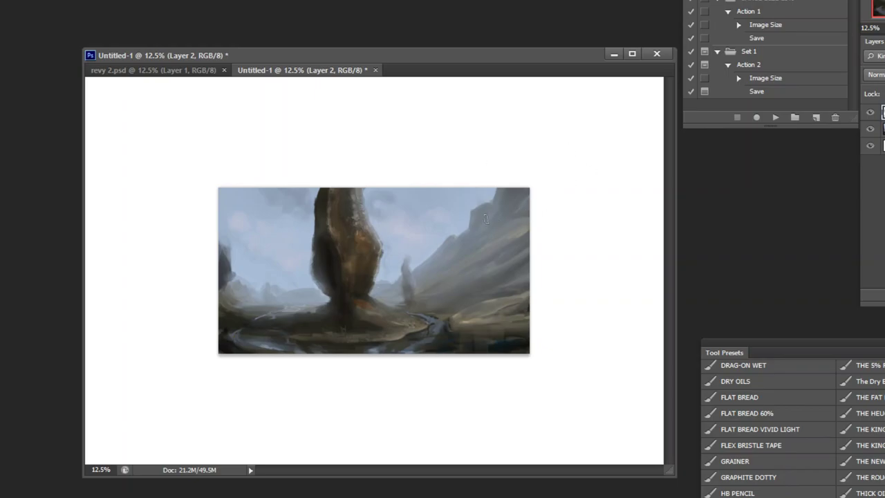
alt+click(478, 211)
alt+click(471, 202)
Undo a trial stroke near the top of the large pillar, and flip the image horizontally with the recorded action
mouse_move(328, 217)
mouse_down()
mouse_move(325, 170)
mouse_move(352, 188)
mouse_up()
key(ctrl+z)
click(775, 118)
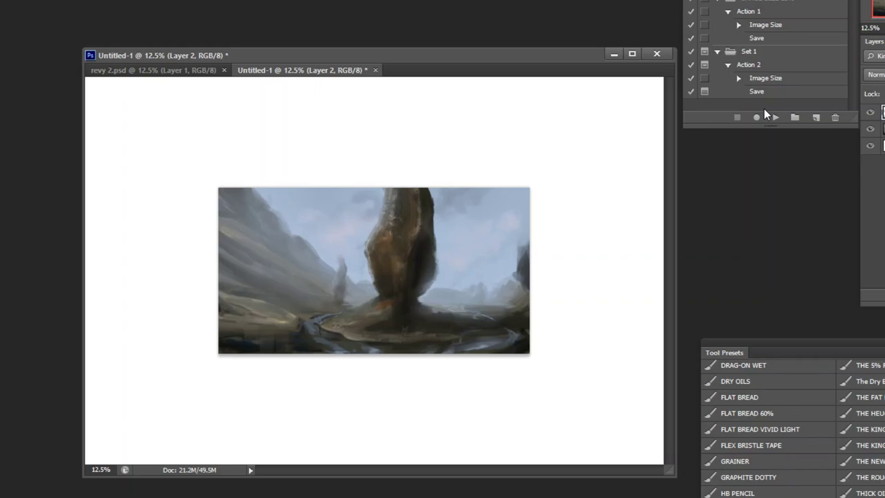
Examine the woman's bare shoulder in revy 2.psd, and return to the Untitled-1 landscape for a closer look at the pillar
click(166, 71)
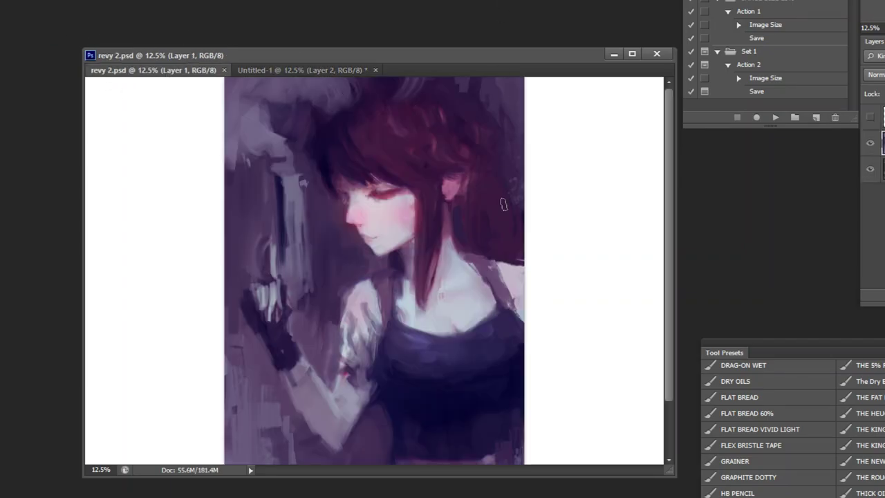
alt+click(519, 274)
ctrl+click(518, 298)
scroll(520, 298, up, 1)
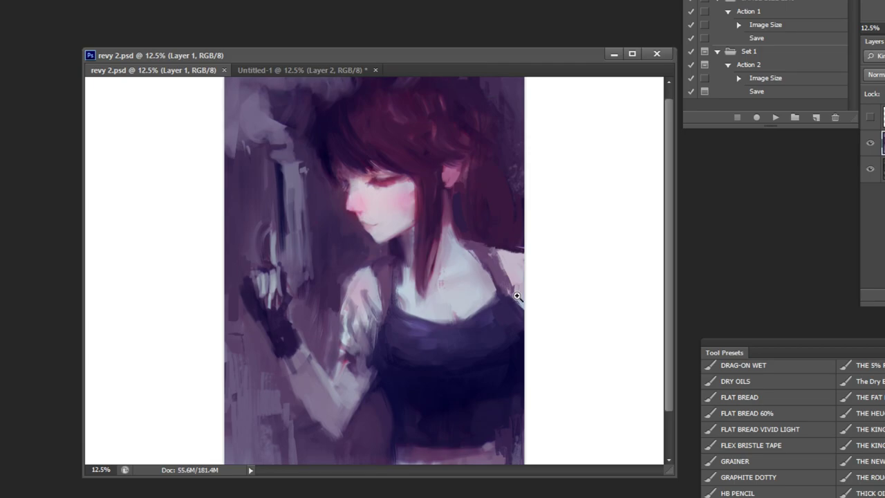
click(349, 70)
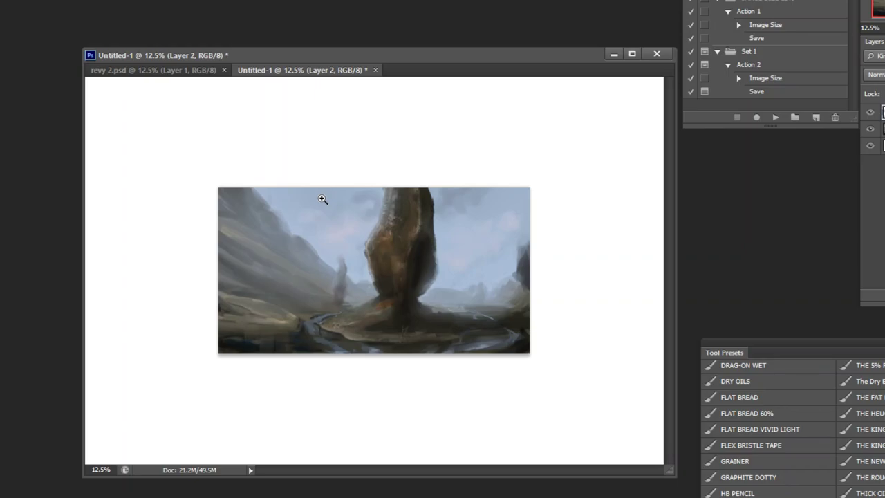
key(space)
ctrl+click(392, 265)
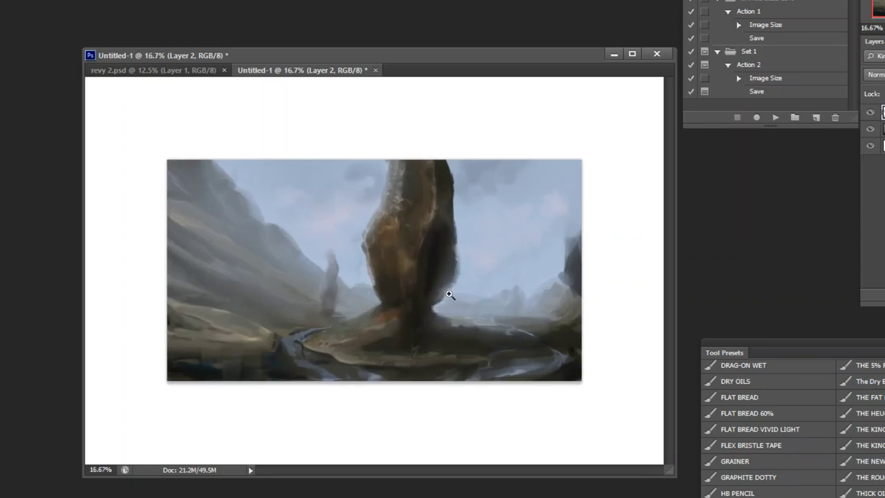